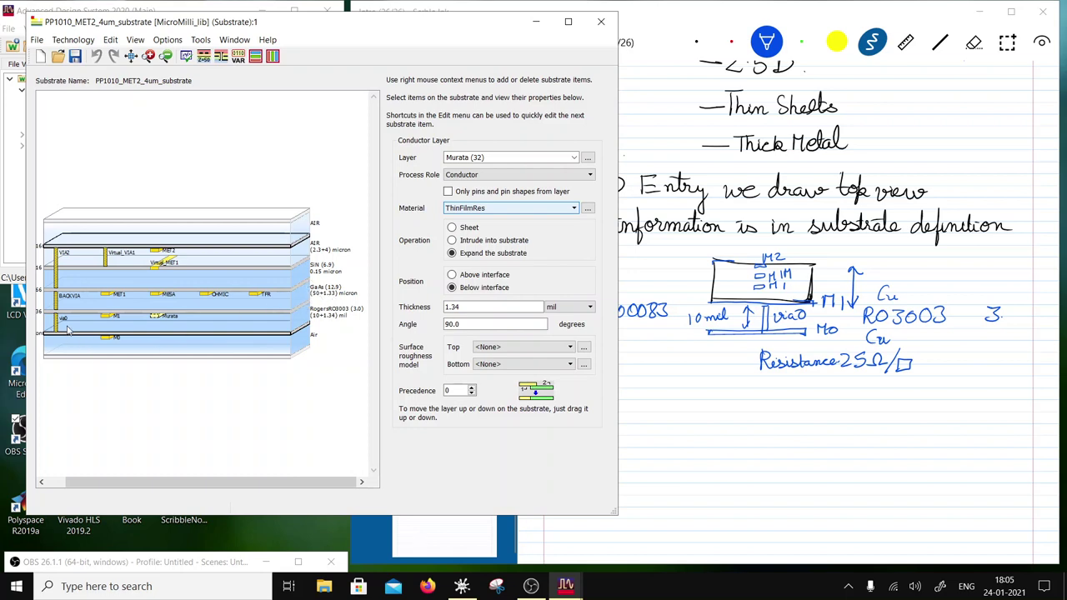
Step: Close the substrate editor, collapse the Lib folder in the workspace tree and minimise the notes window
{"action": "left_click", "coordinate": [600, 21]}
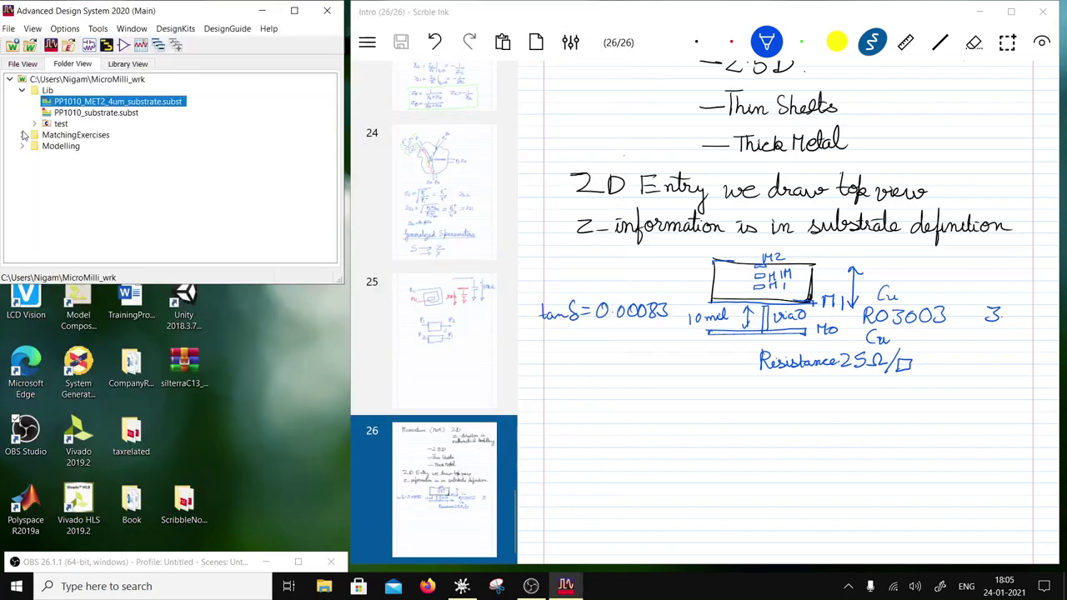
{"action": "left_click", "coordinate": [22, 90]}
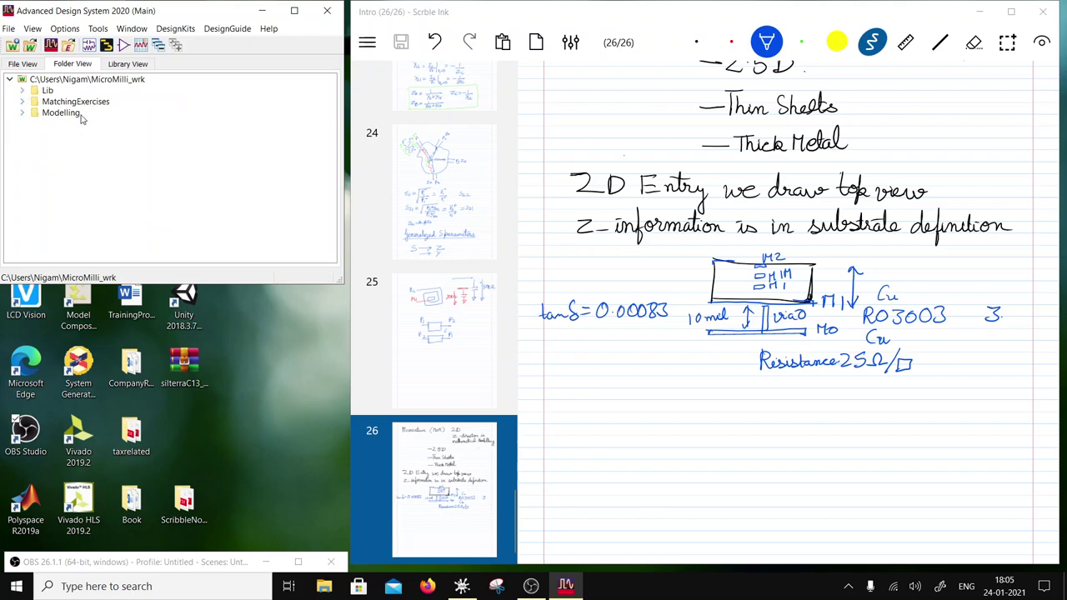
{"action": "left_click", "coordinate": [980, 11]}
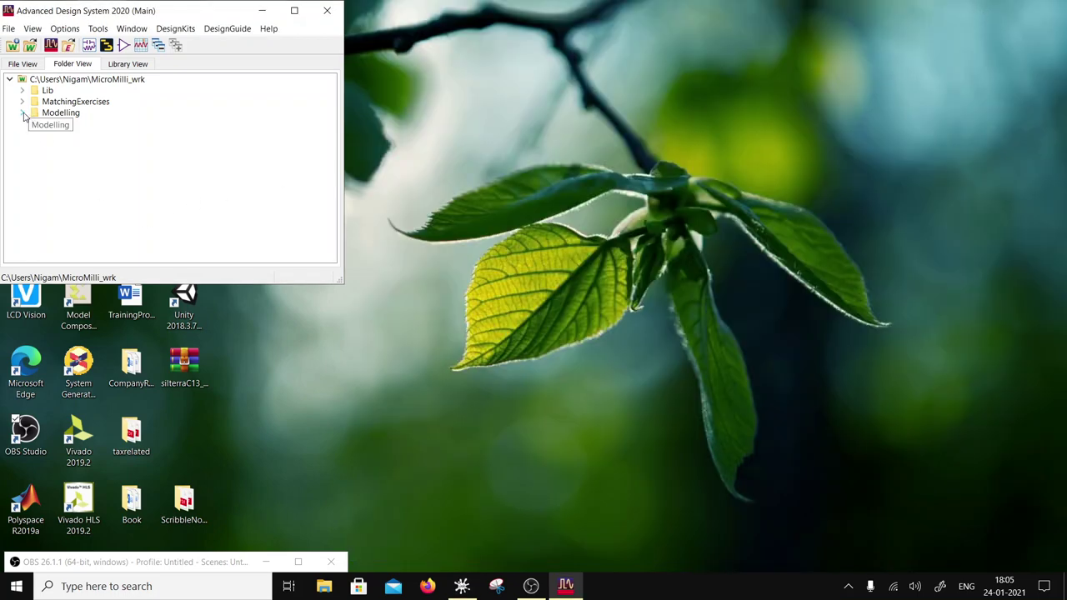
{"action": "left_click", "coordinate": [23, 113]}
{"action": "left_click", "coordinate": [23, 113]}
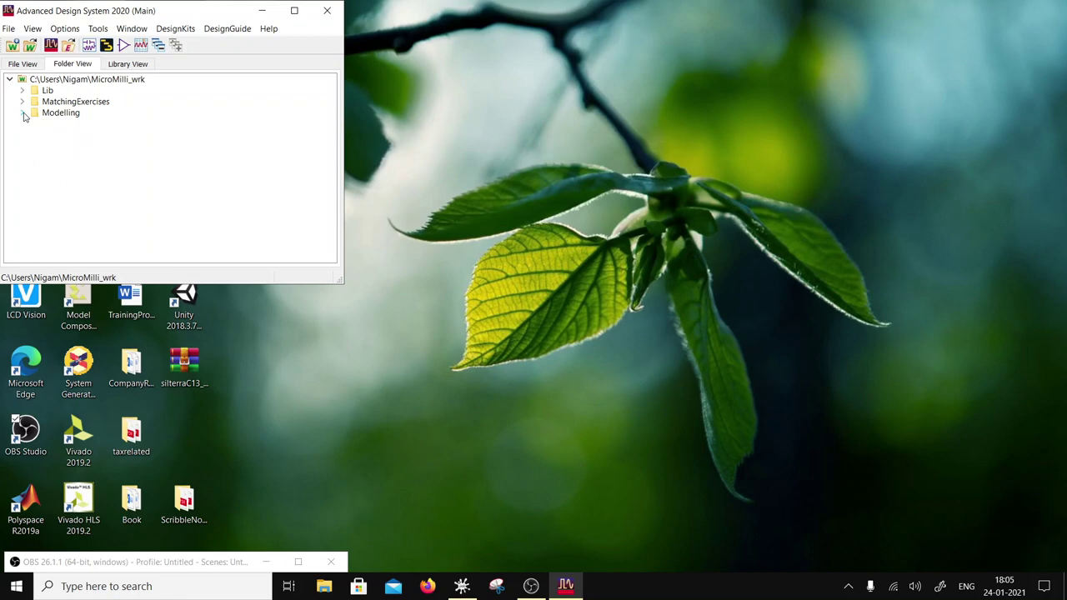
Step: Create a new folder named Passives at the top level of the MicroMilli_wrk workspace
{"action": "right_click", "coordinate": [48, 78]}
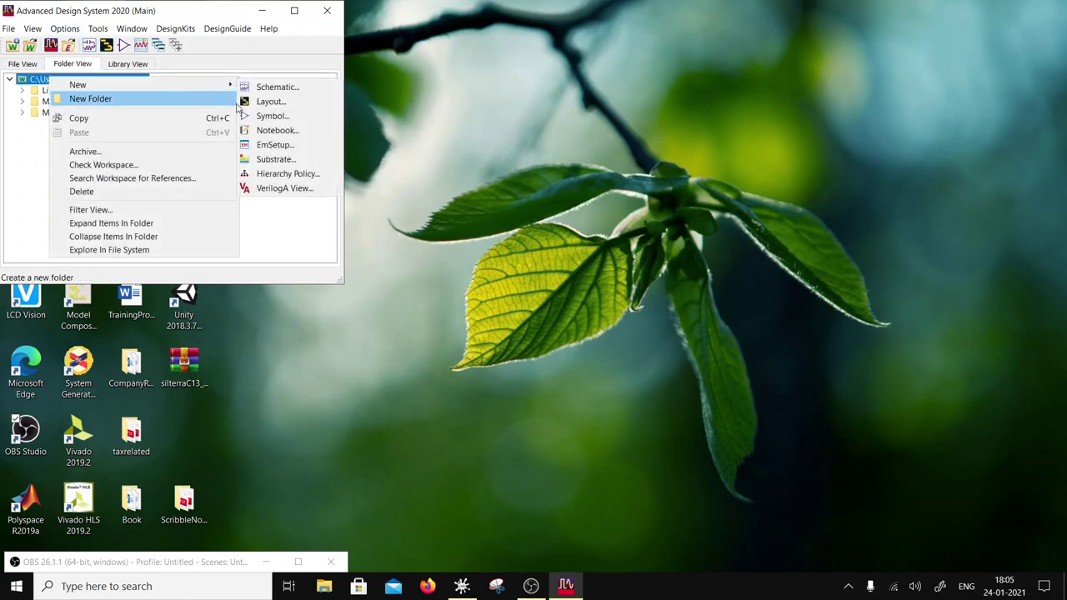
{"action": "left_click", "coordinate": [167, 100]}
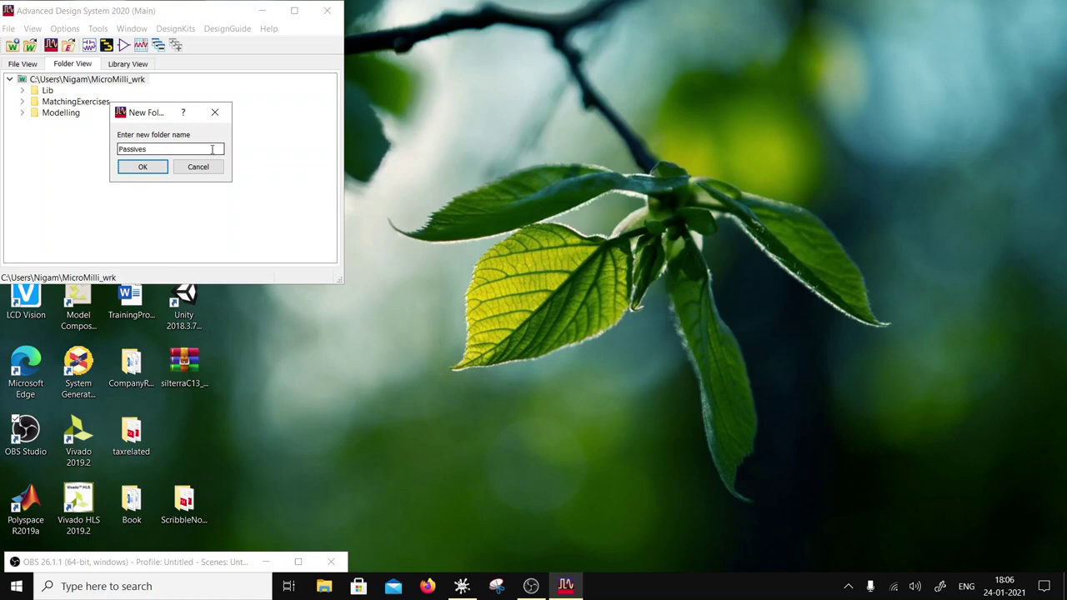
{"action": "left_click", "coordinate": [142, 166]}
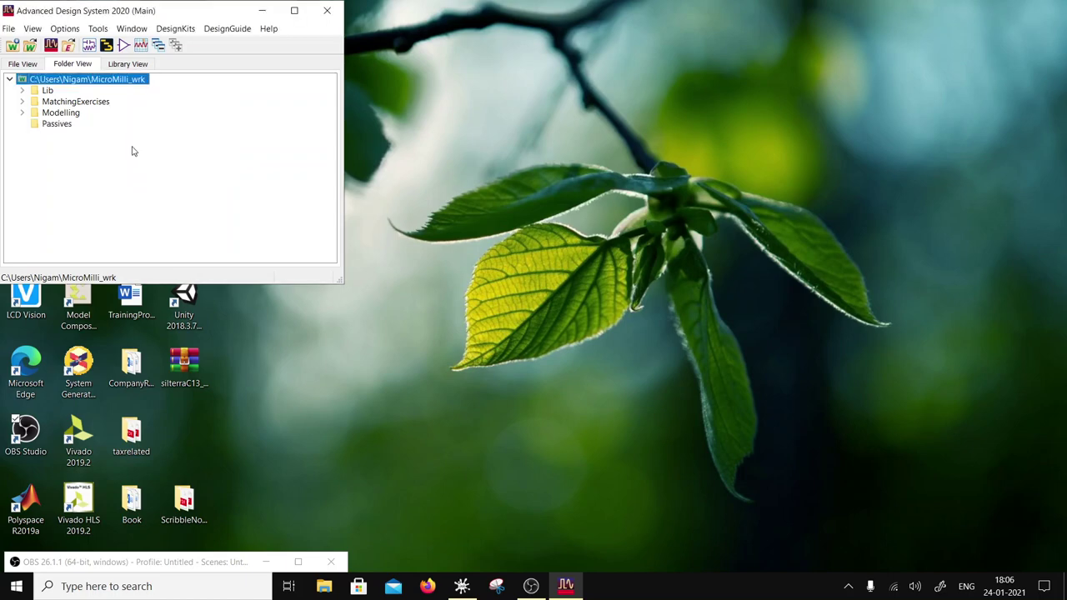
Step: Create a new schematic in the Passives folder with the cell name MicoLine
{"action": "left_click", "coordinate": [56, 125]}
{"action": "right_click", "coordinate": [54, 122]}
{"action": "mouse_move", "coordinate": [104, 134]}
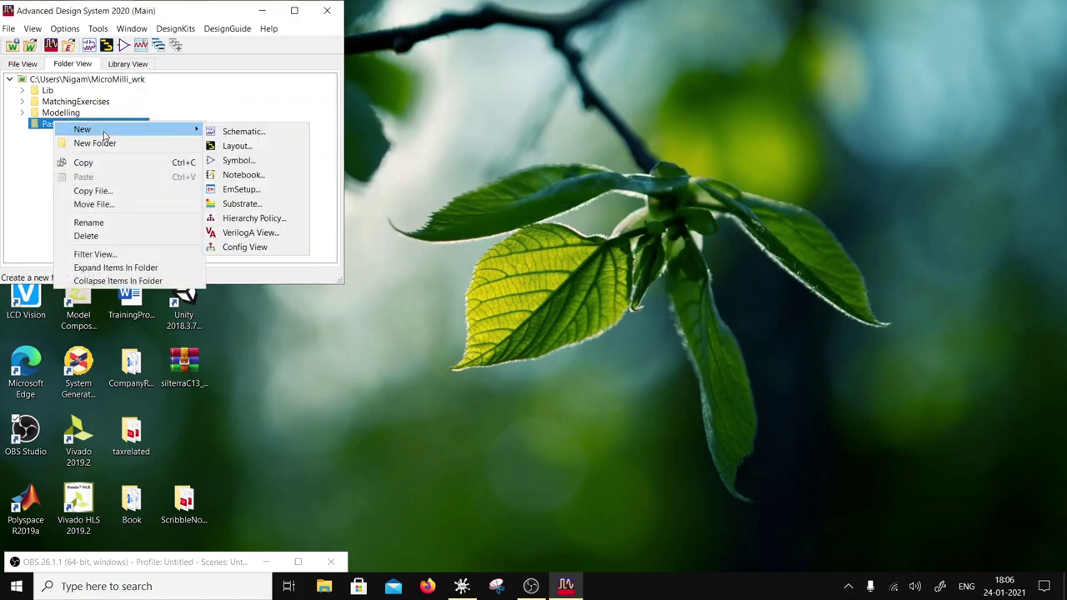
{"action": "left_click", "coordinate": [240, 132]}
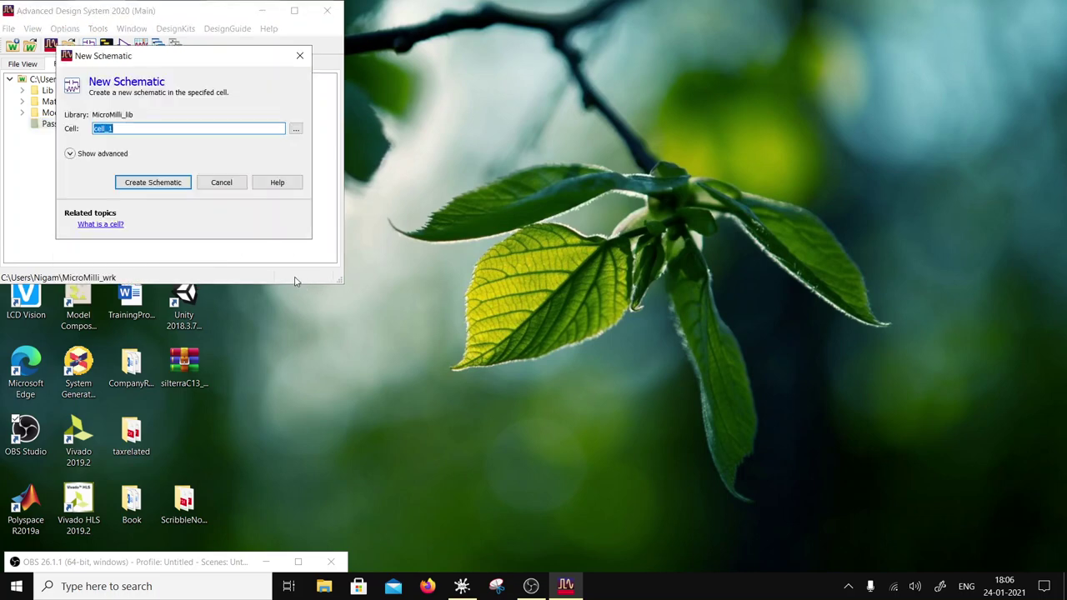
{"action": "type", "text": "MicoLine"}
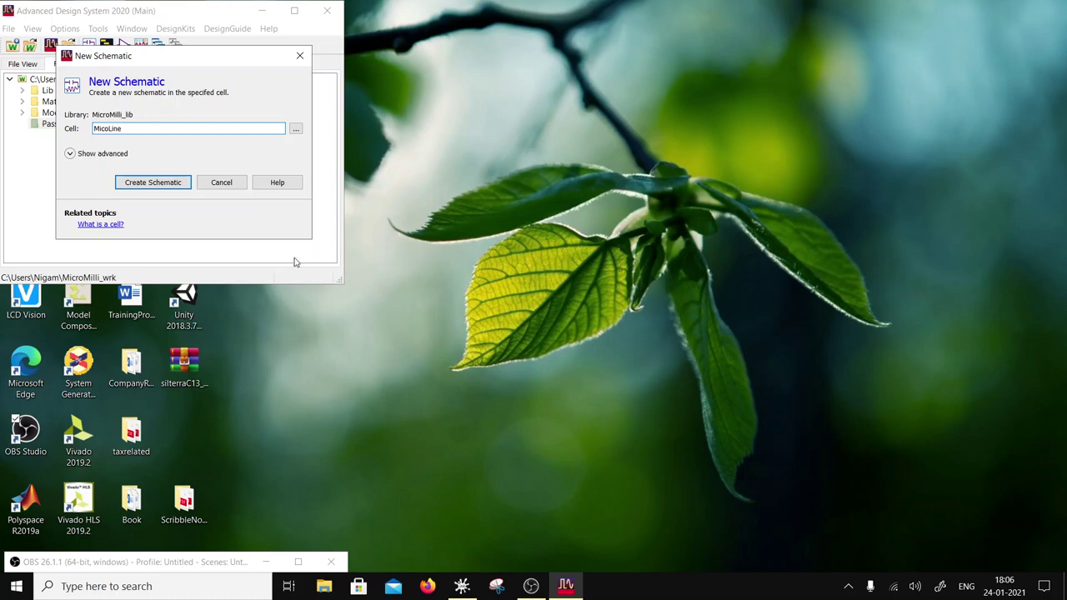
{"action": "left_click", "coordinate": [165, 184]}
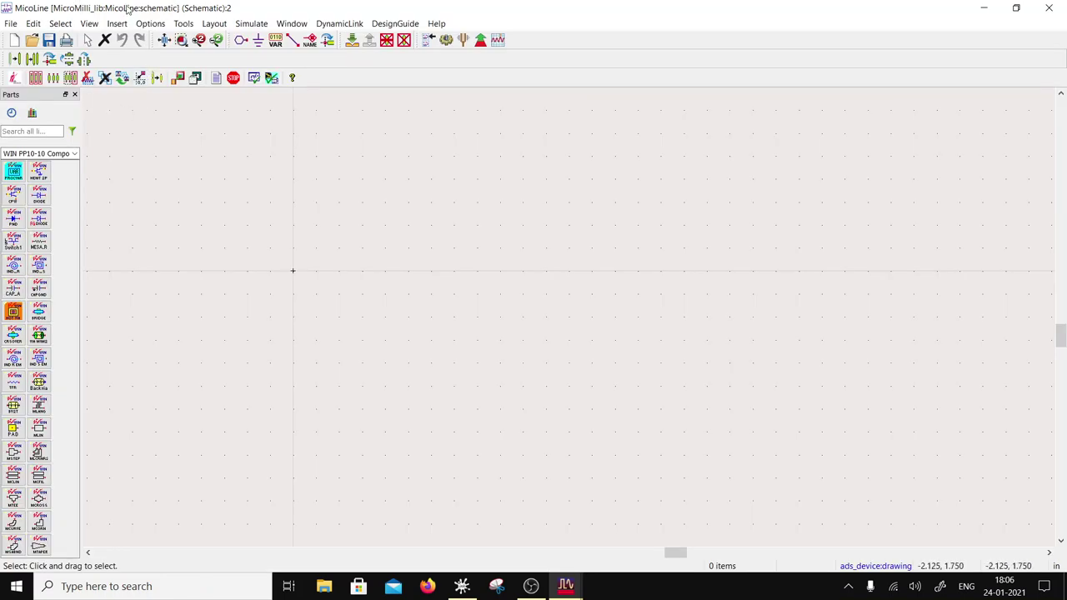
Step: Start LineCalc from the schematic, allow it firewall access on public networks, and place its window over the empty canvas
{"action": "left_click", "coordinate": [221, 26]}
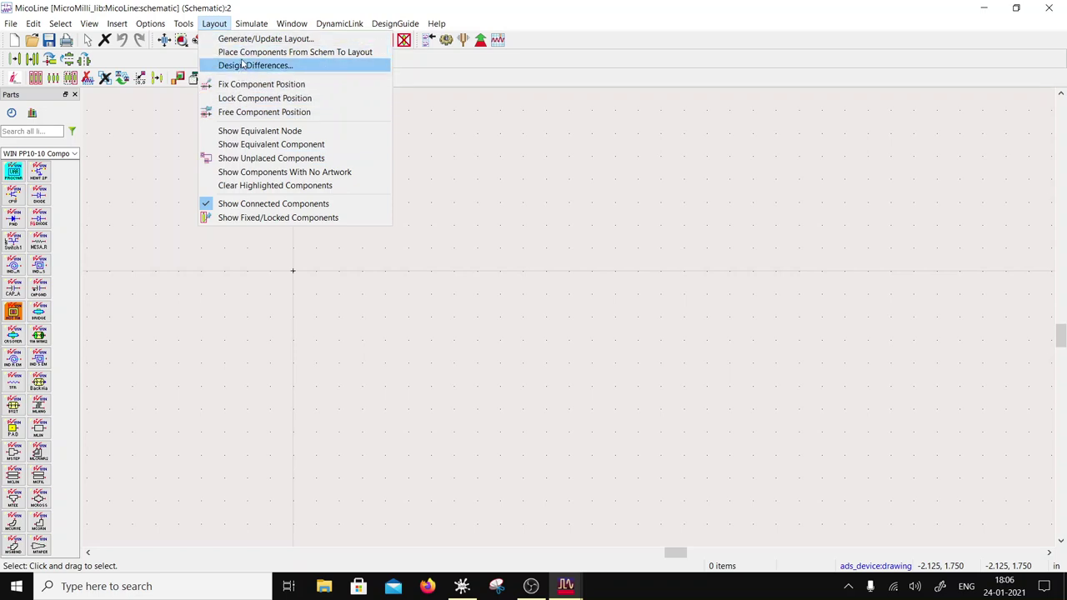
{"action": "mouse_move", "coordinate": [184, 25]}
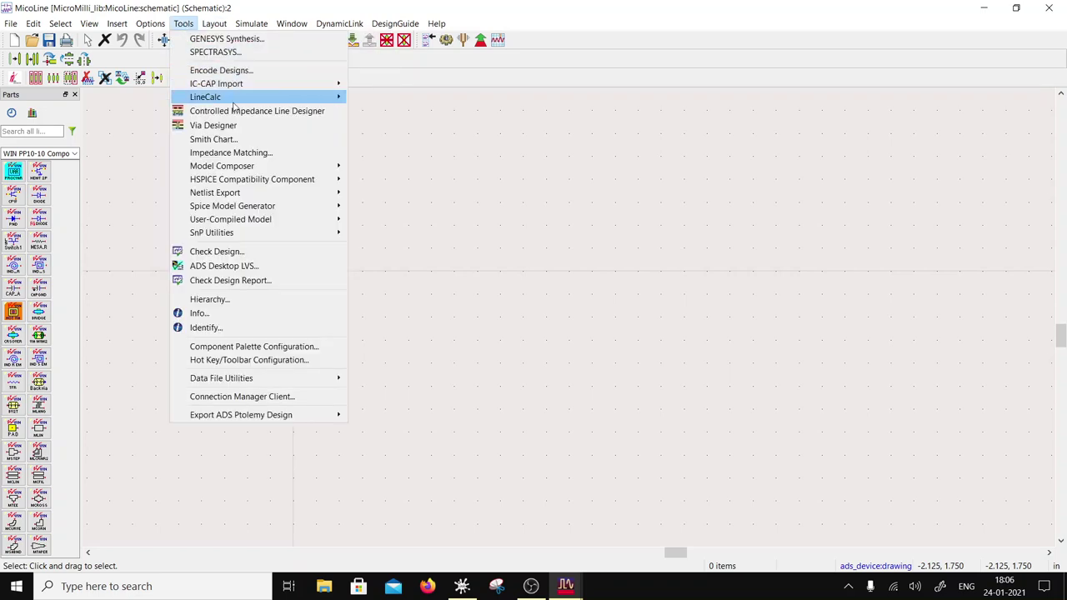
{"action": "mouse_move", "coordinate": [233, 104]}
{"action": "left_click", "coordinate": [401, 105]}
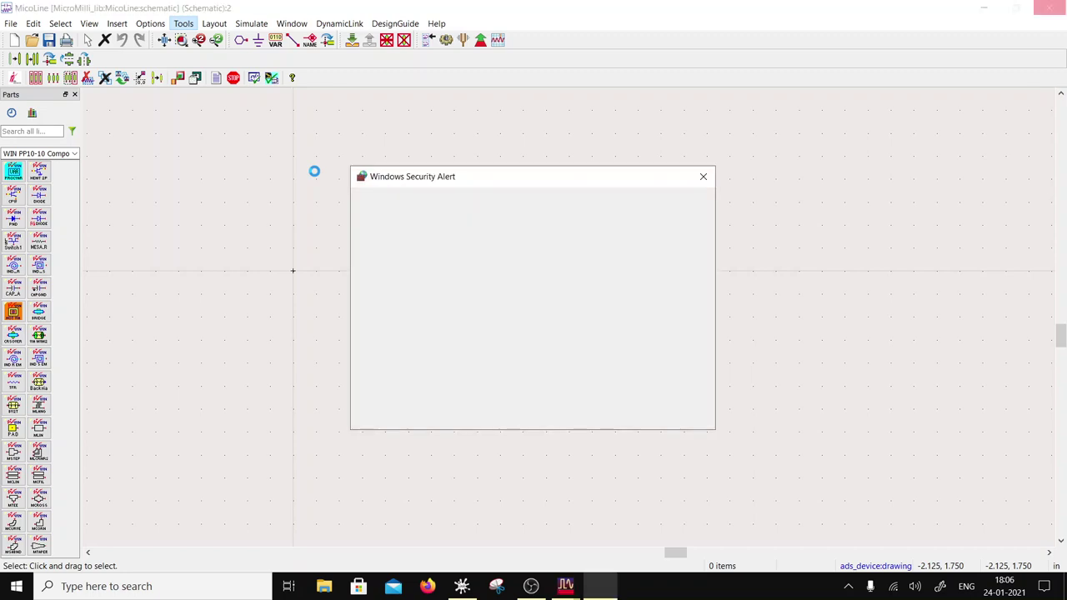
{"action": "left_click", "coordinate": [615, 420]}
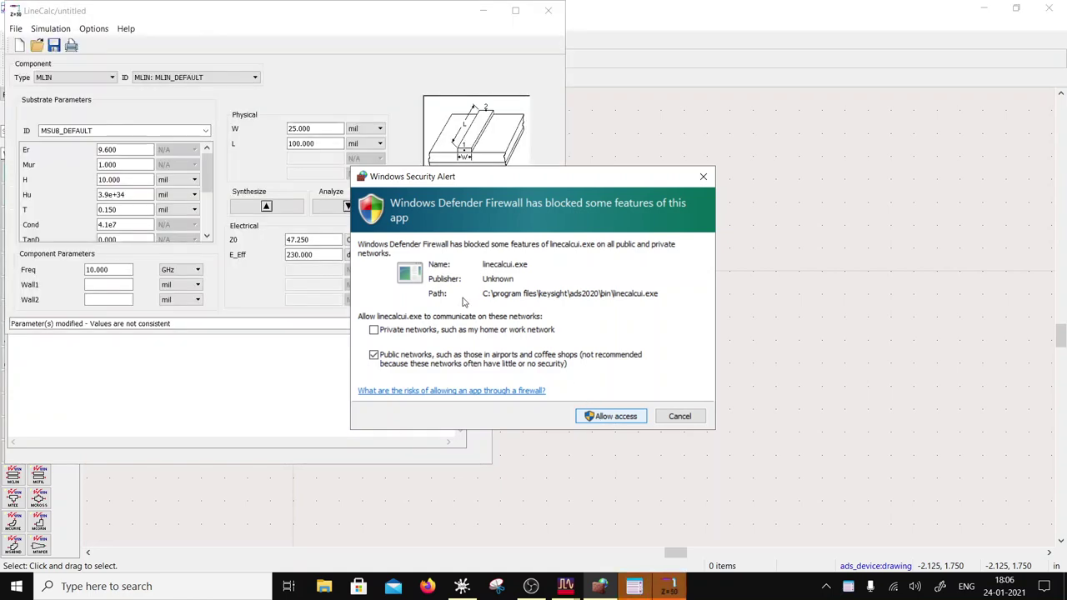
{"action": "left_click", "coordinate": [615, 417]}
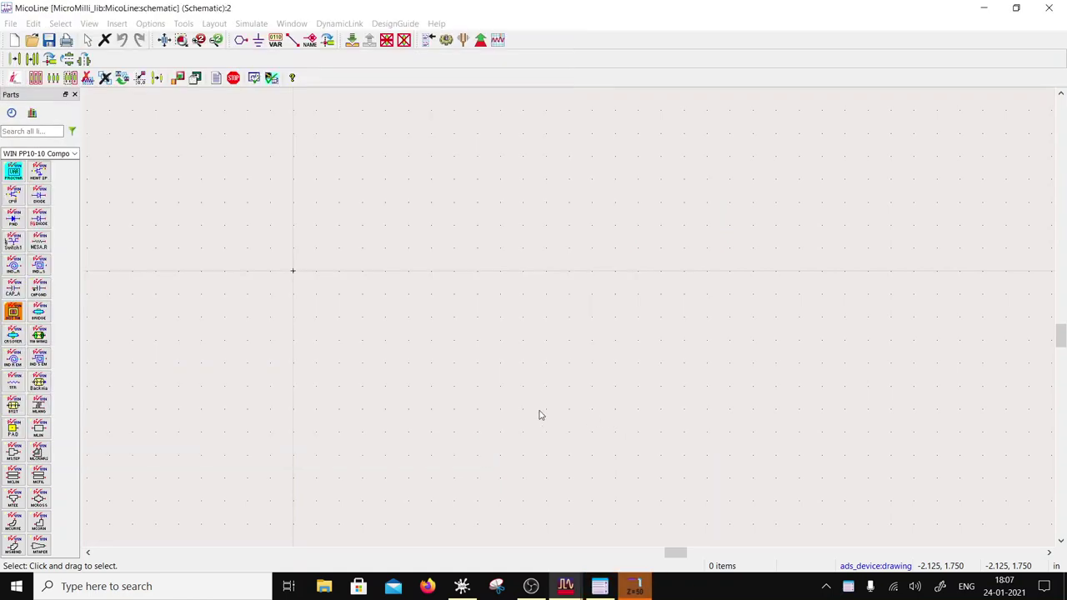
{"action": "left_click", "coordinate": [632, 586]}
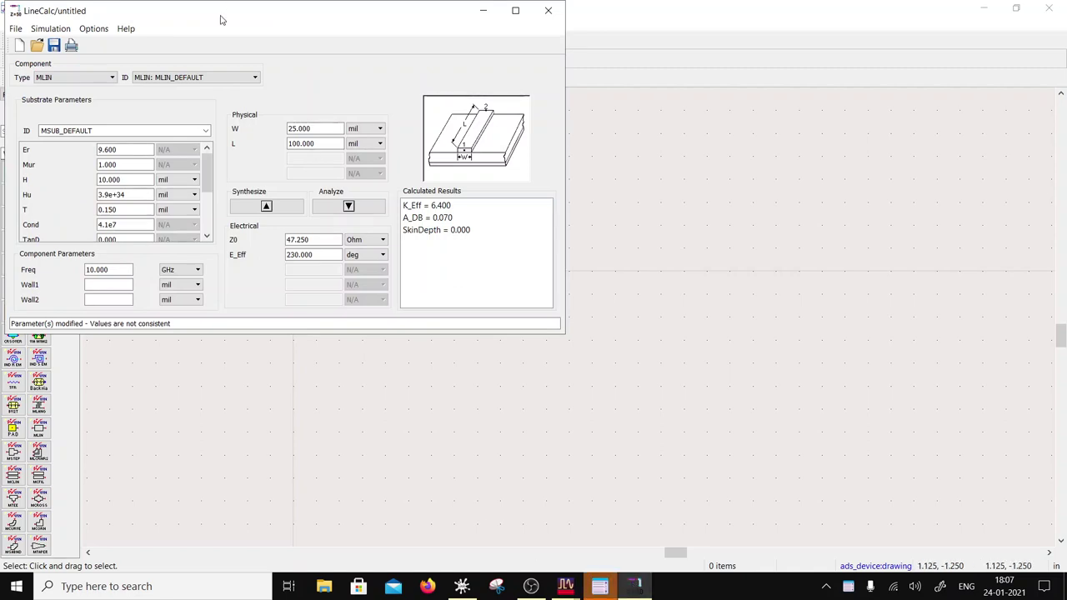
{"action": "left_click_drag", "start_coordinate": [221, 18], "coordinate": [640, 170]}
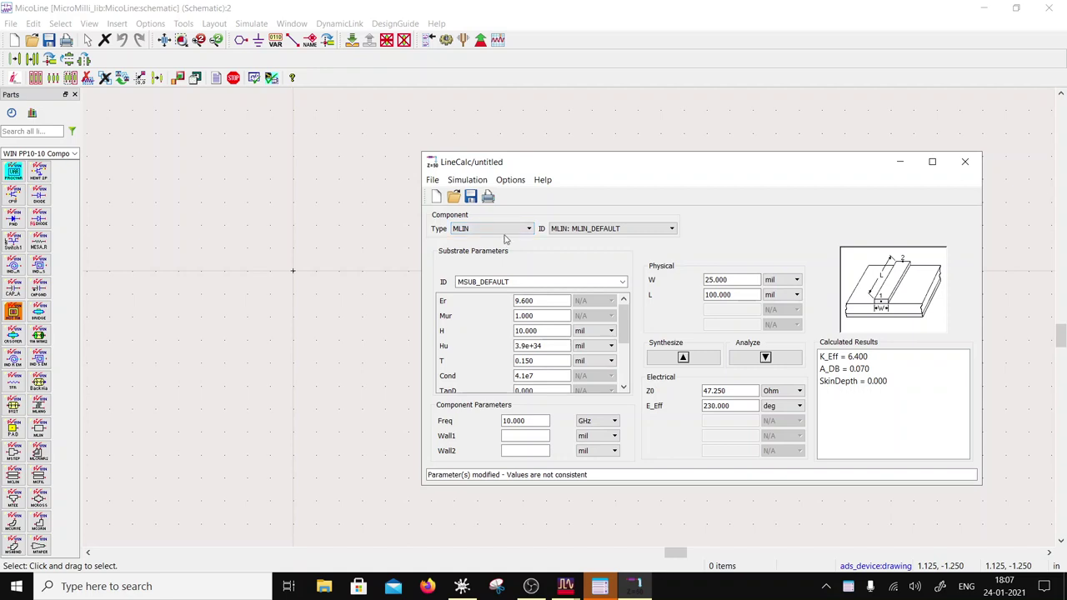
Step: Set the LineCalc substrate's relative permittivity Er to 3 and its conductor thickness T to 1.34 mil
{"action": "double_click", "coordinate": [537, 300]}
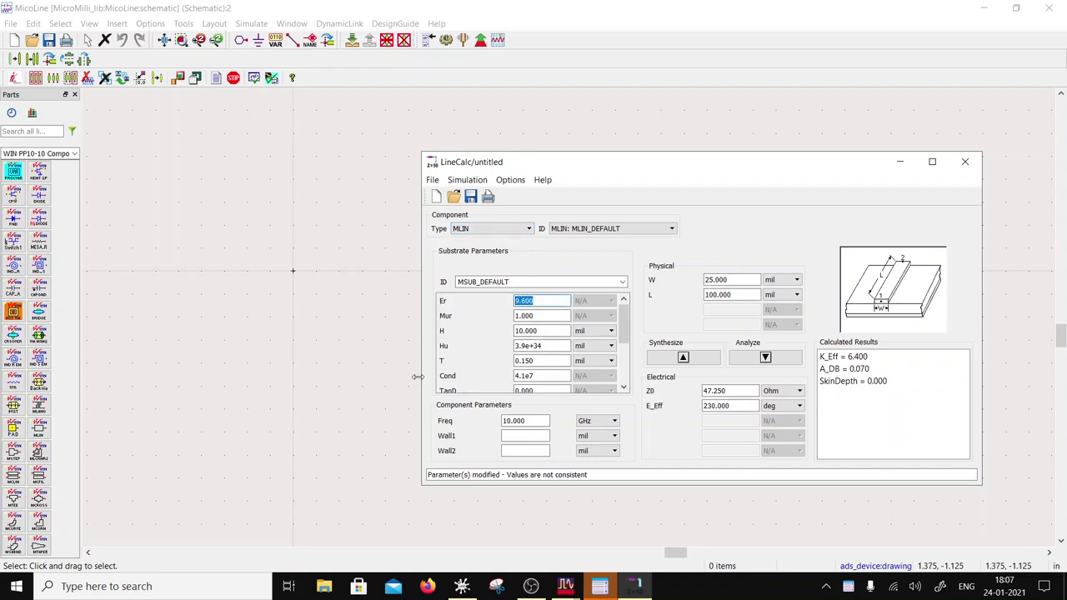
{"action": "type", "text": "3"}
{"action": "left_click", "coordinate": [538, 328]}
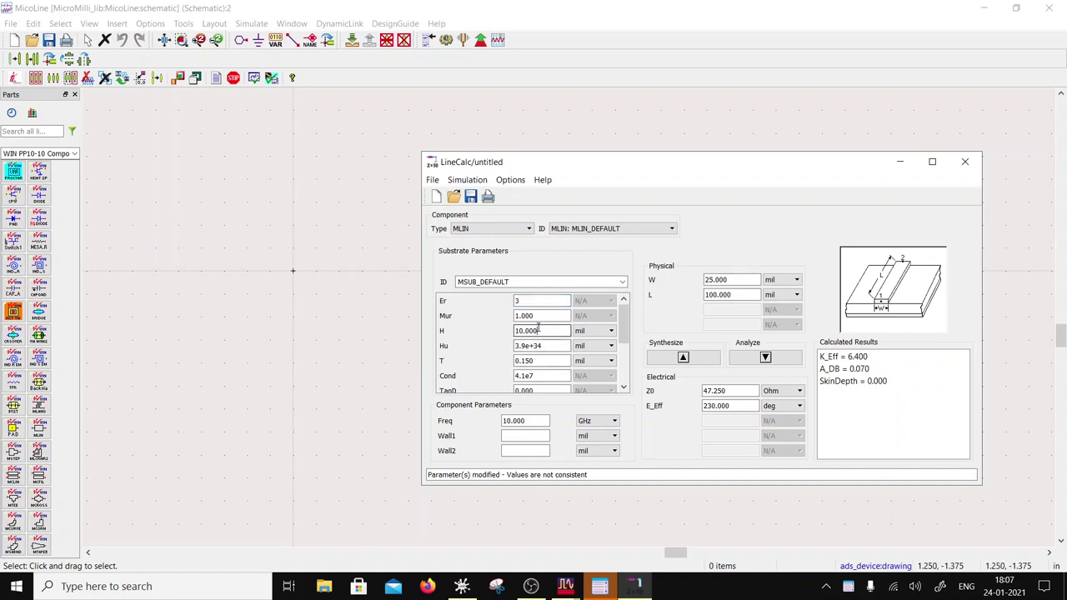
{"action": "left_click_drag", "start_coordinate": [540, 360], "coordinate": [524, 361]}
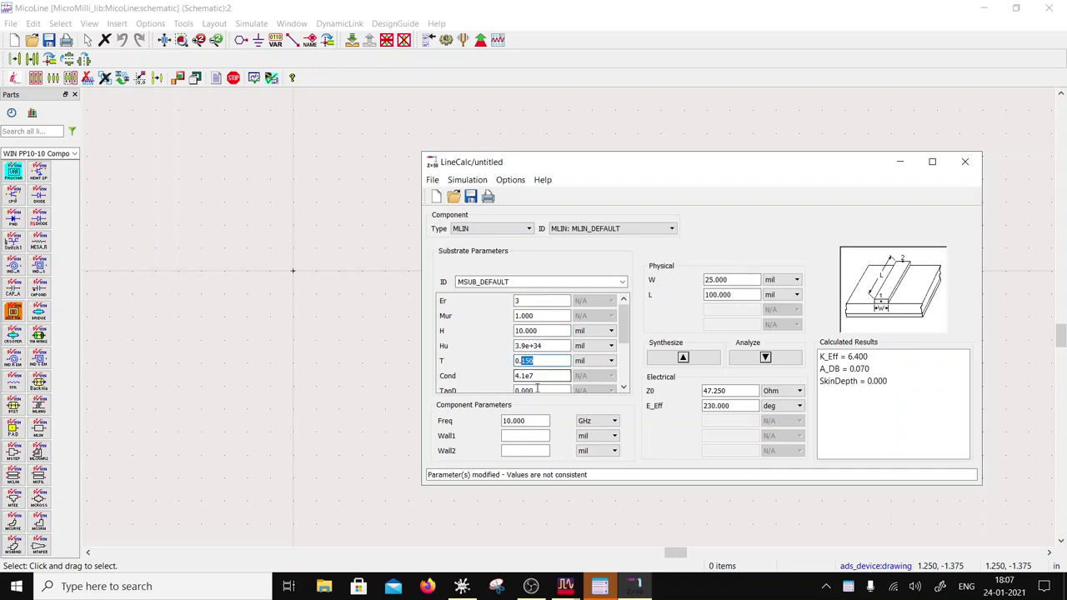
{"action": "type", "text": "1"}
{"action": "left_click_drag", "start_coordinate": [522, 361], "coordinate": [493, 361]}
{"action": "type", "text": "1.34"}
Step: Set the substrate's conductivity to 5.68e7 and its roughness to 0.00083 mil
{"action": "left_click", "coordinate": [542, 377]}
{"action": "double_click", "coordinate": [525, 376]}
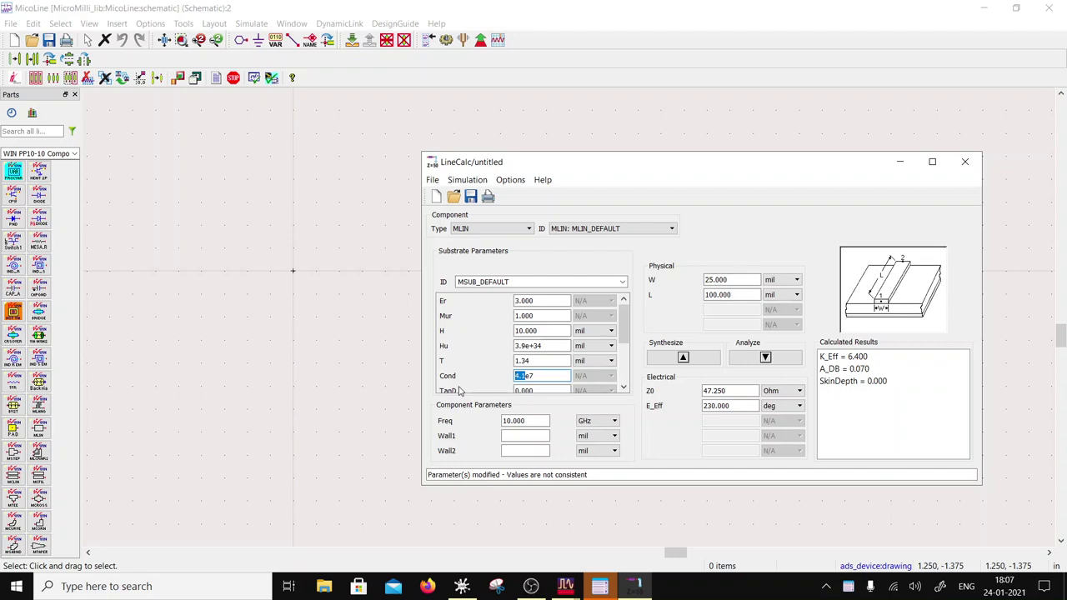
{"action": "type", "text": "5e7"}
{"action": "type", "text": "."}
{"action": "scroll", "coordinate": [531, 388], "scroll_direction": "down", "scroll_amount": 1}
{"action": "left_click", "coordinate": [537, 373]}
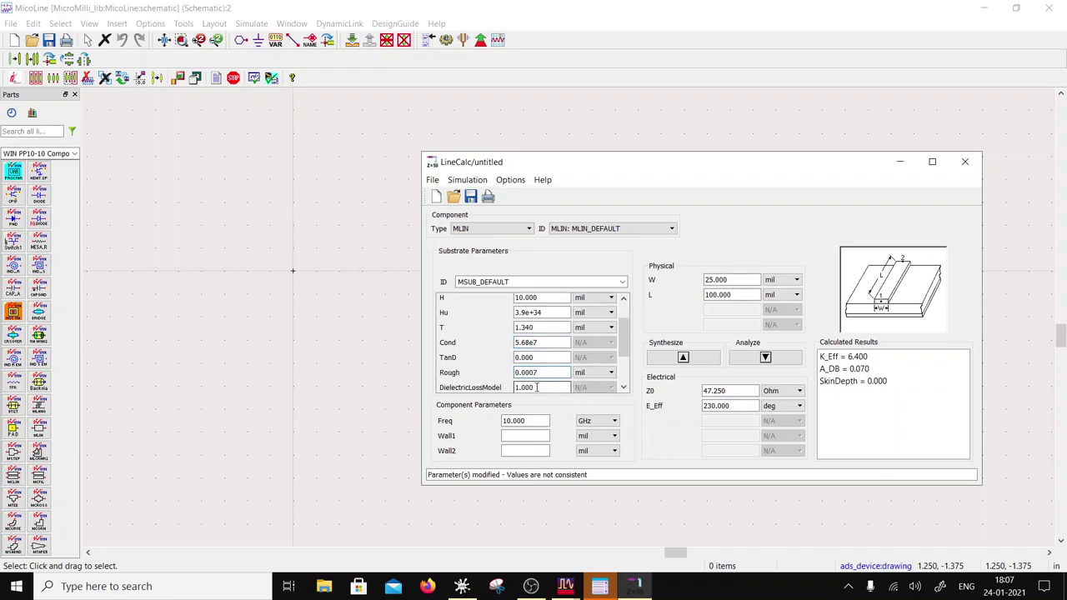
{"action": "key", "text": "BackSpace"}
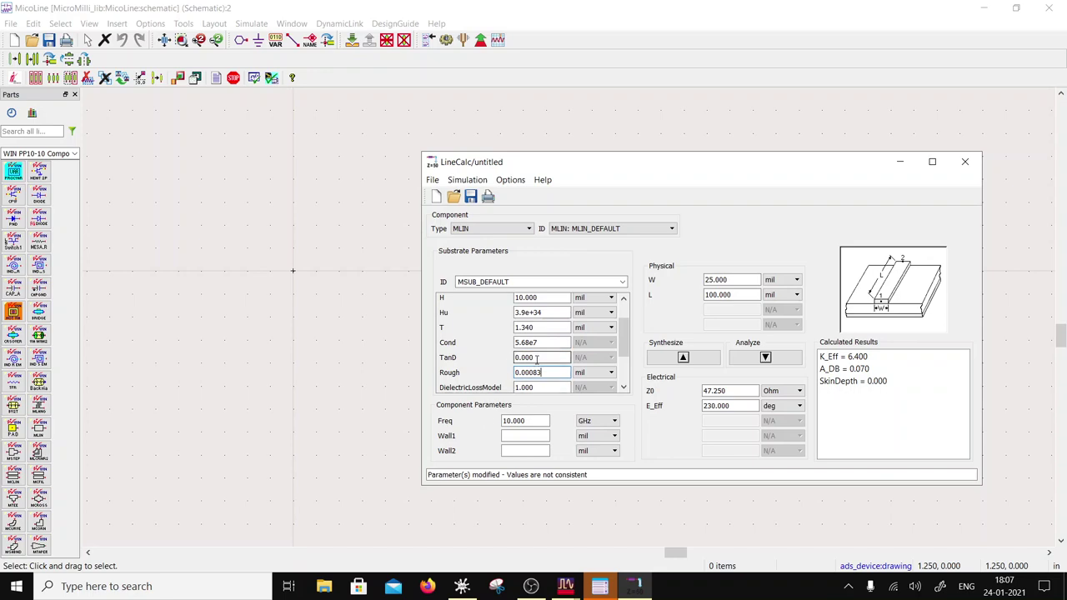
{"action": "scroll", "coordinate": [525, 342], "scroll_direction": "up", "scroll_amount": 1}
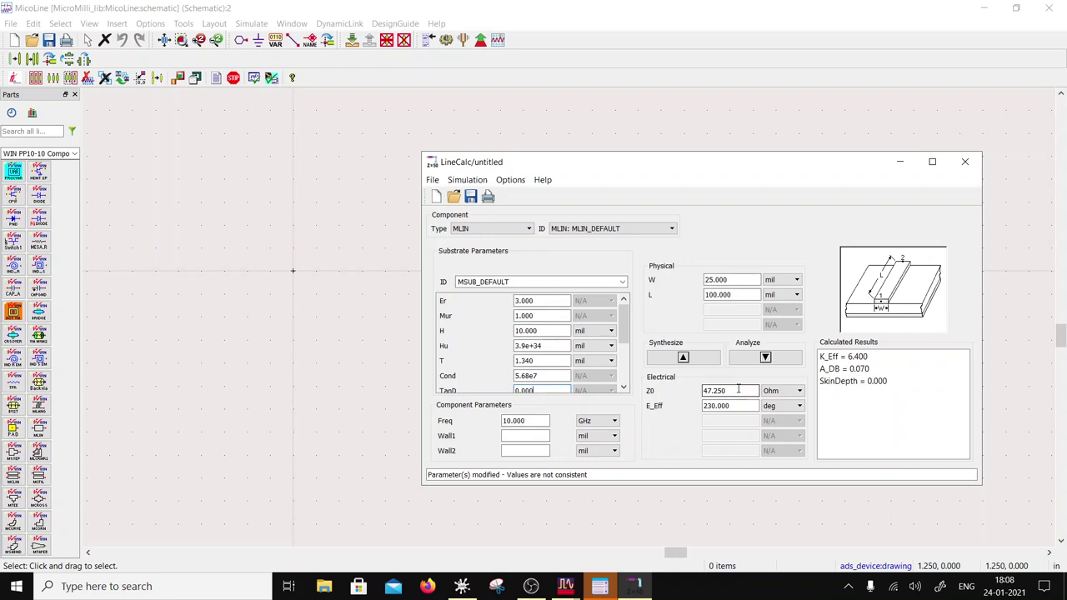
Step: Set the line's electrical targets to Z0 = 50 Ohm and E_Eff = 90 degrees
{"action": "left_click_drag", "start_coordinate": [746, 389], "coordinate": [649, 388]}
{"action": "type", "text": "50"}
{"action": "key", "text": "Tab"}
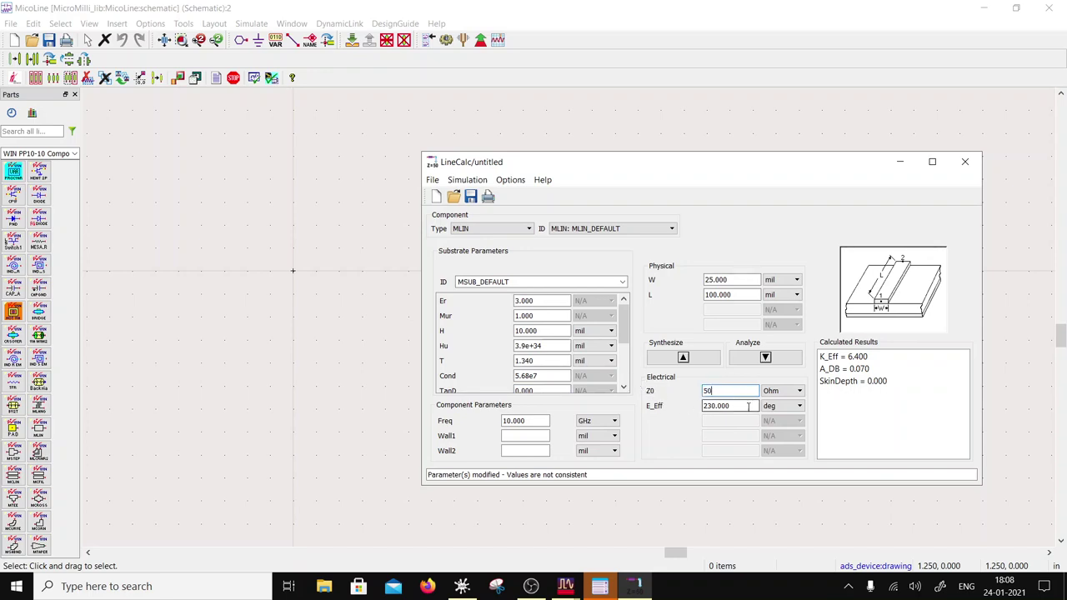
{"action": "type", "text": "90"}
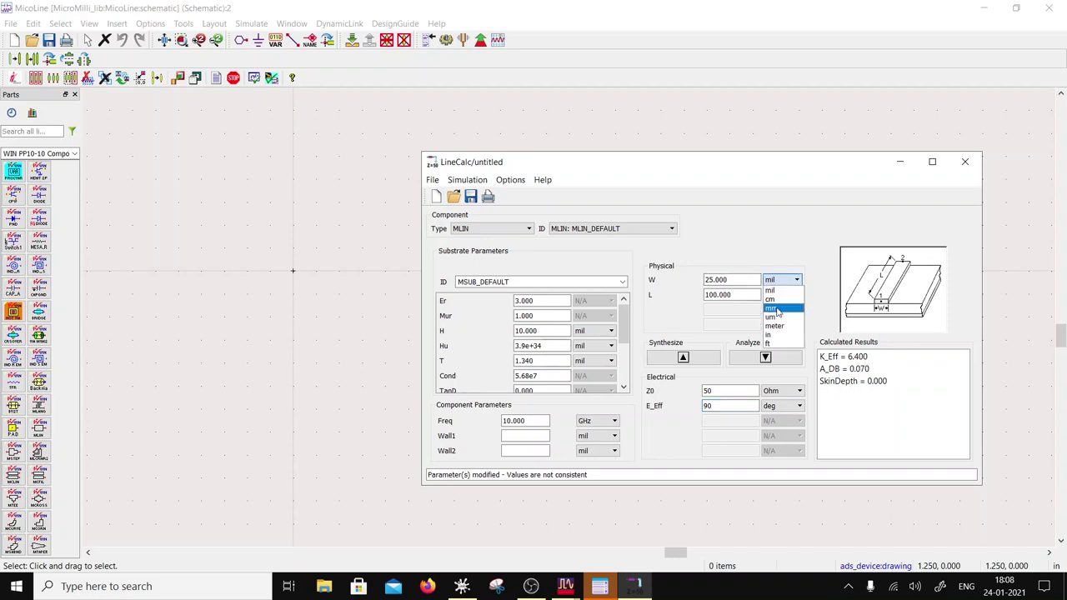
Step: Change the units of the physical width and length to um and synthesize the microstrip line dimensions
{"action": "left_click", "coordinate": [776, 319]}
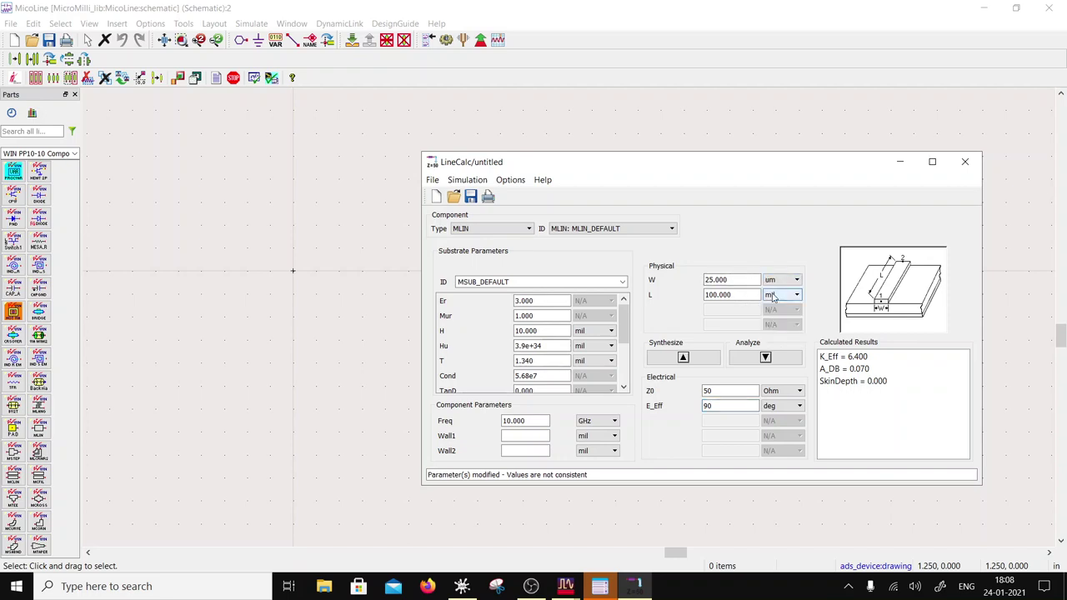
{"action": "left_click", "coordinate": [783, 295]}
{"action": "left_click", "coordinate": [771, 333]}
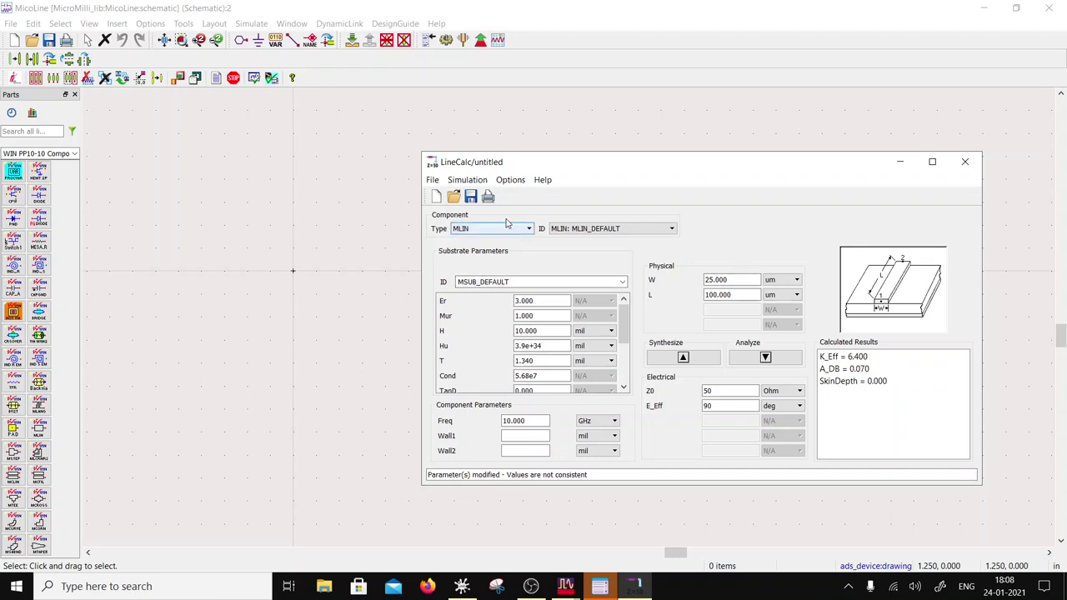
{"action": "left_click", "coordinate": [683, 358]}
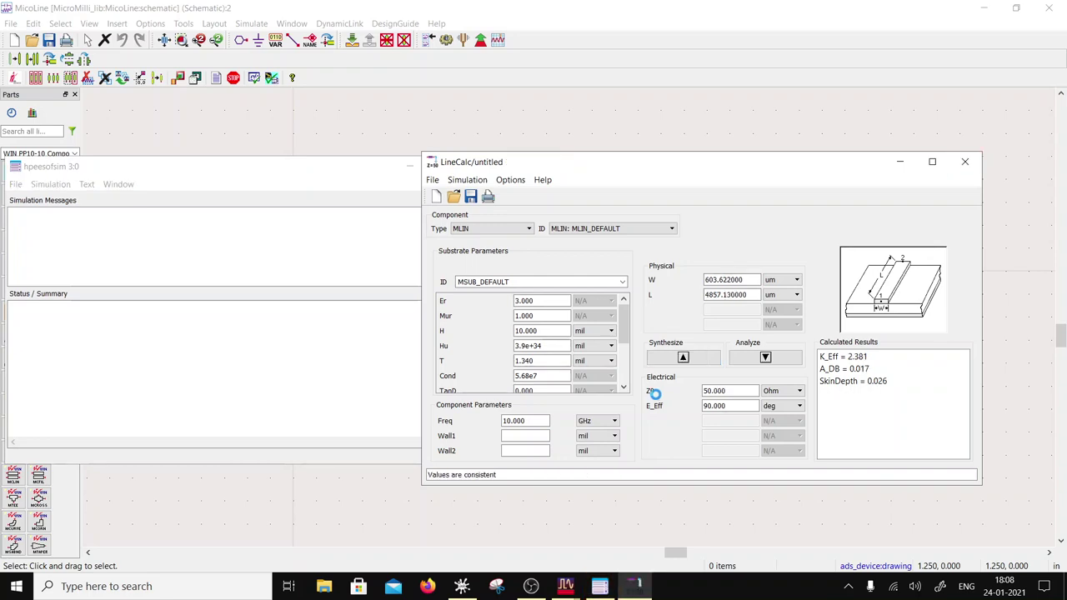
Step: Move the LineCalc window aside and close the hpeesofsim simulation messages window to uncover the MicoLine schematic
{"action": "left_click", "coordinate": [704, 285]}
{"action": "left_click", "coordinate": [709, 295]}
{"action": "left_click_drag", "start_coordinate": [502, 173], "coordinate": [752, 209]}
{"action": "left_click_drag", "start_coordinate": [345, 172], "coordinate": [14, 209]}
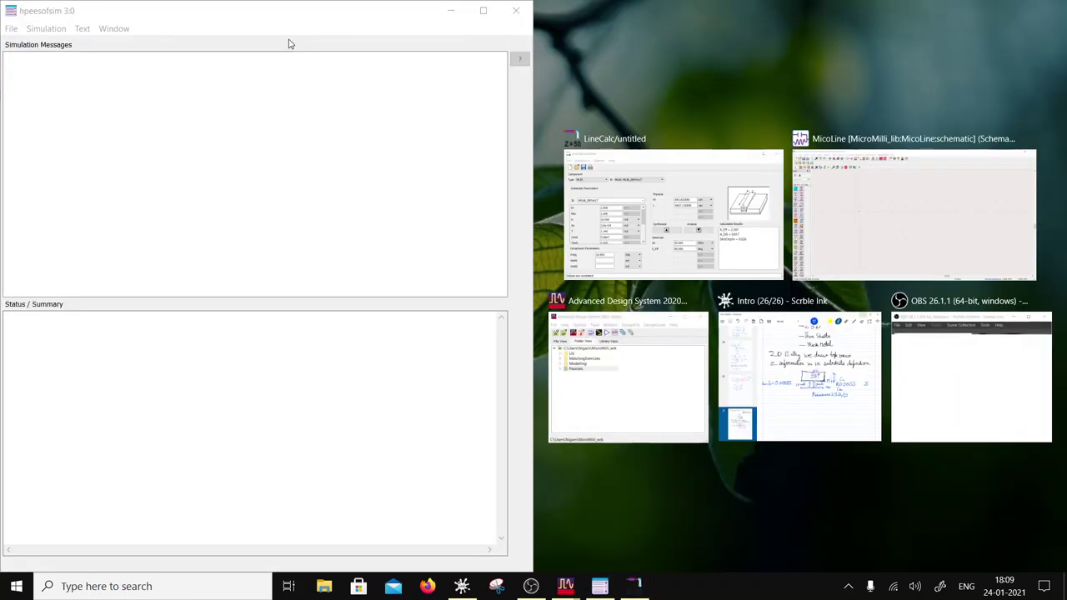
{"action": "key", "text": "super+Down"}
{"action": "left_click_drag", "start_coordinate": [227, 170], "coordinate": [154, 488]}
{"action": "left_click", "coordinate": [401, 483]}
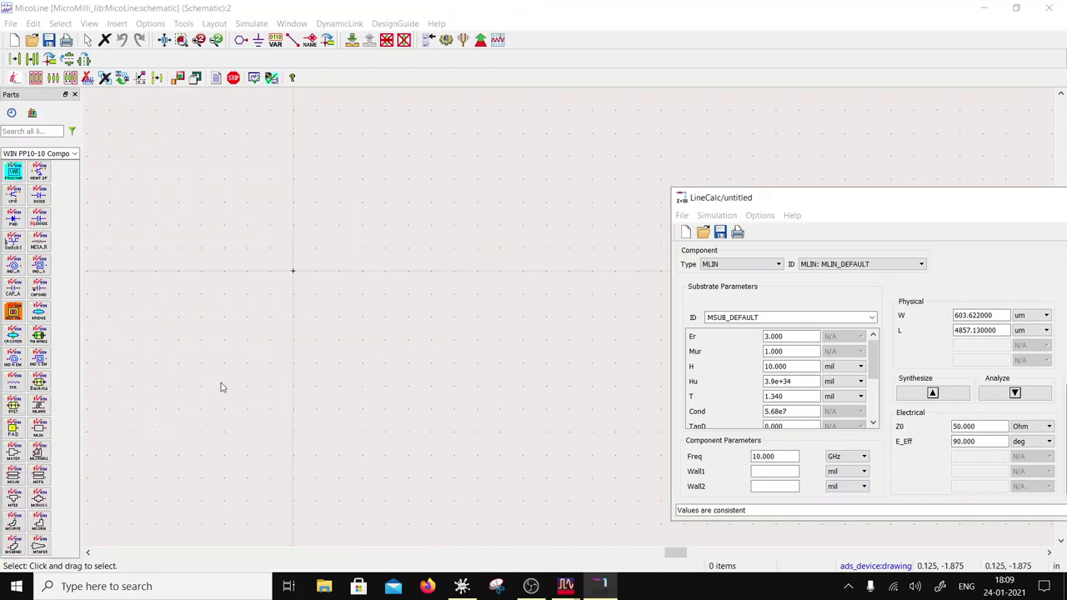
Step: Switch the parts palette to the TLines-Microstrip components
{"action": "left_click", "coordinate": [75, 154]}
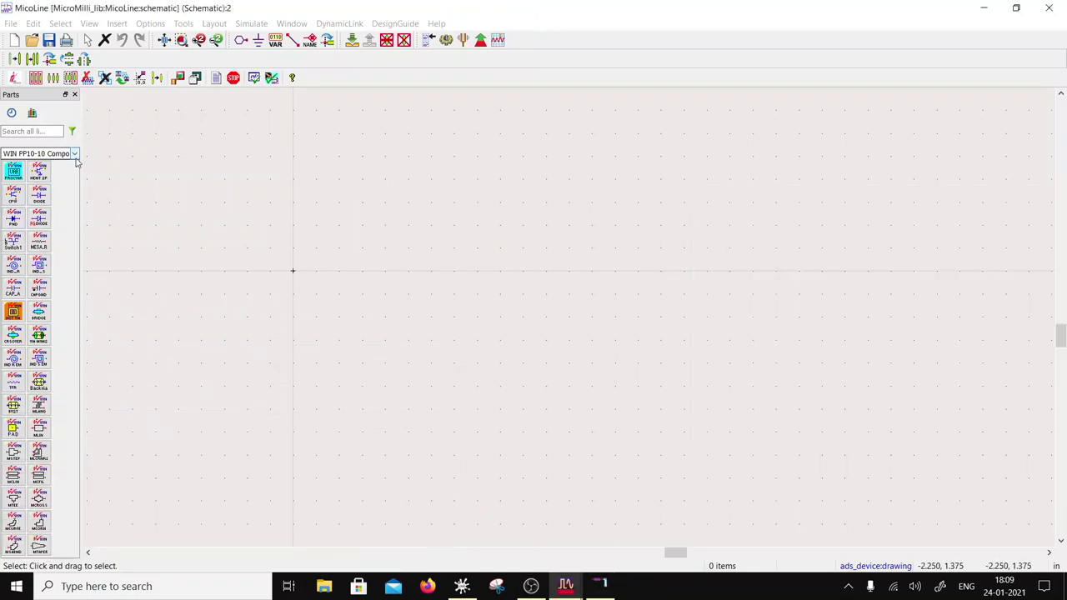
{"action": "left_click", "coordinate": [74, 154]}
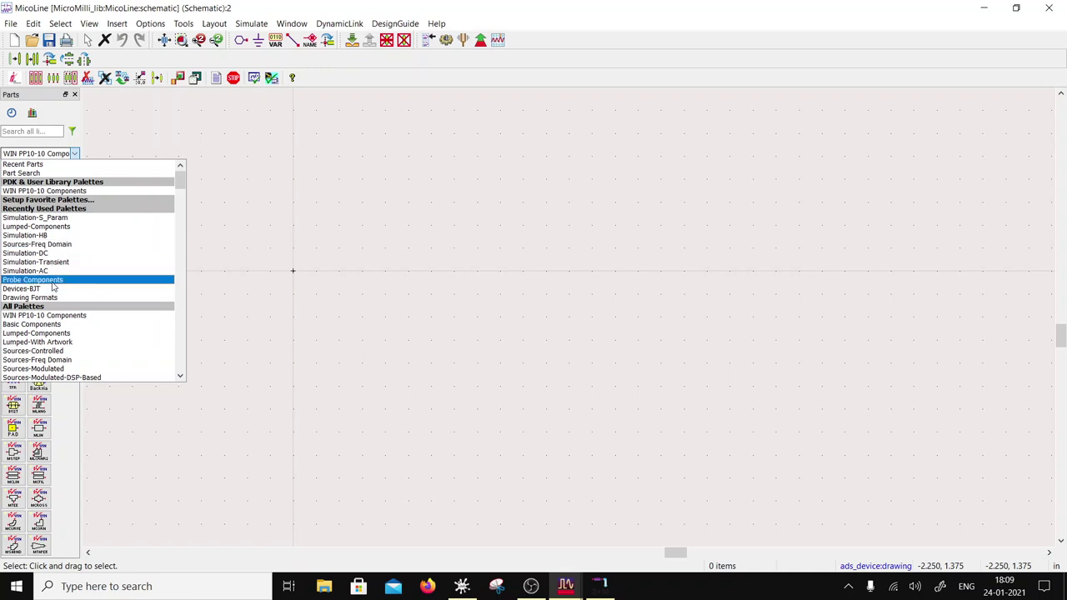
{"action": "scroll", "coordinate": [52, 300], "scroll_direction": "down", "scroll_amount": 4}
{"action": "scroll", "coordinate": [52, 342], "scroll_direction": "down", "scroll_amount": 6}
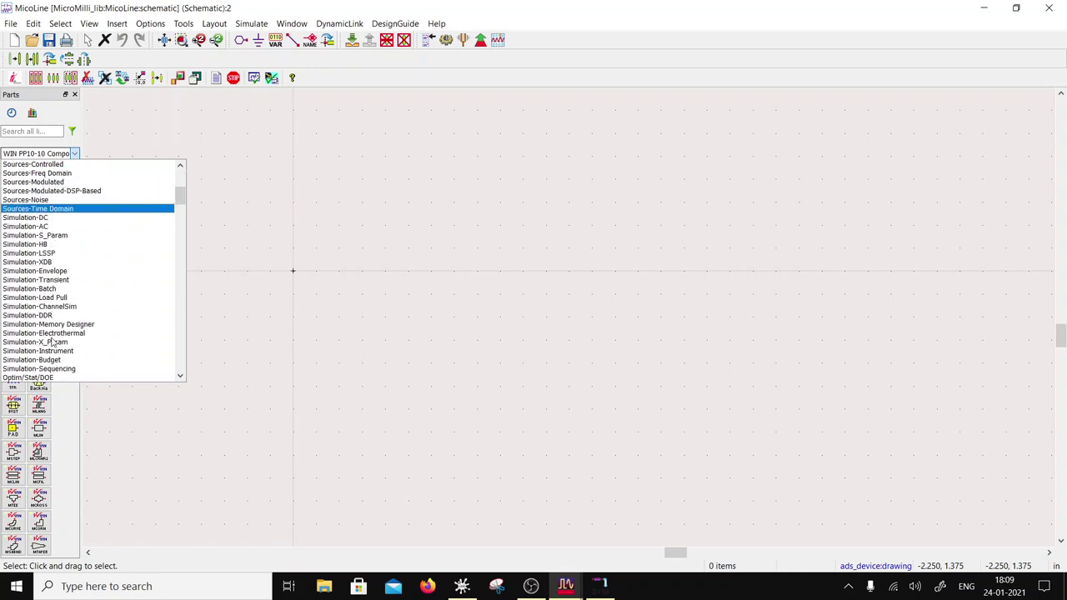
{"action": "left_click", "coordinate": [52, 324]}
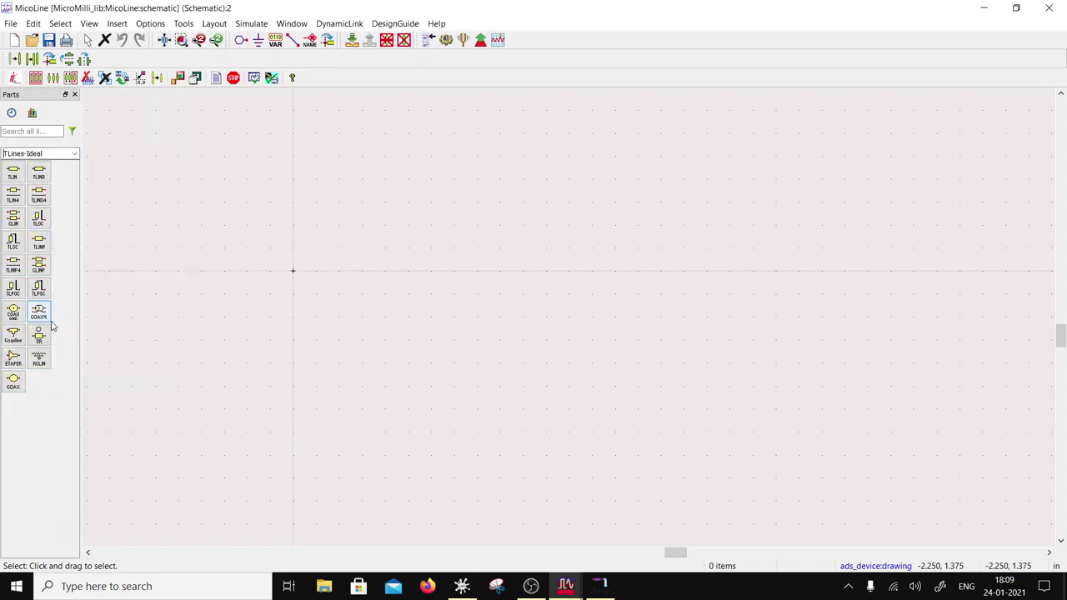
{"action": "left_click", "coordinate": [58, 153]}
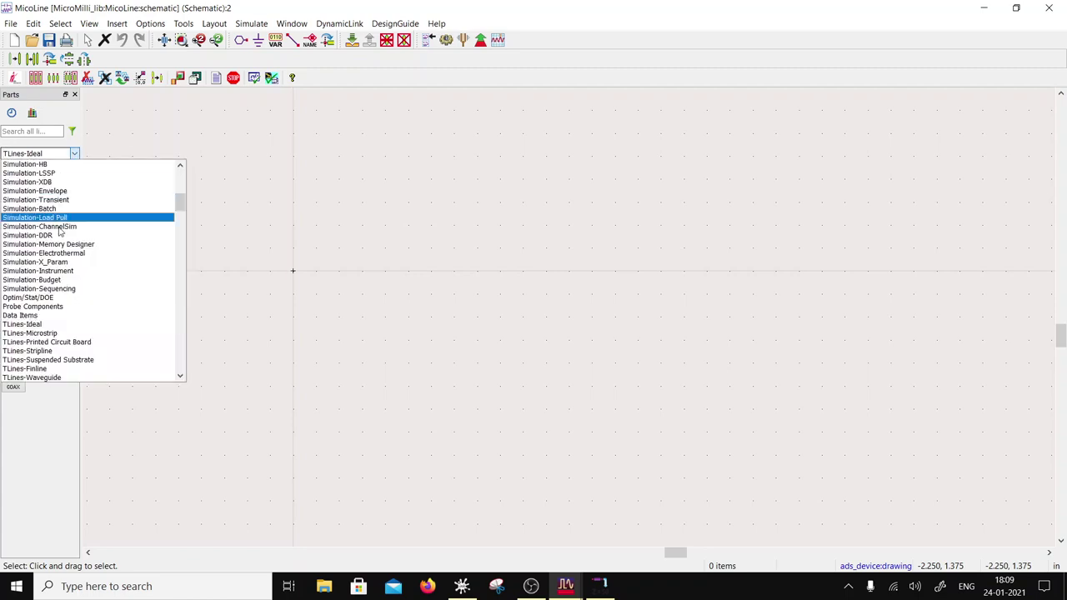
{"action": "left_click", "coordinate": [51, 333]}
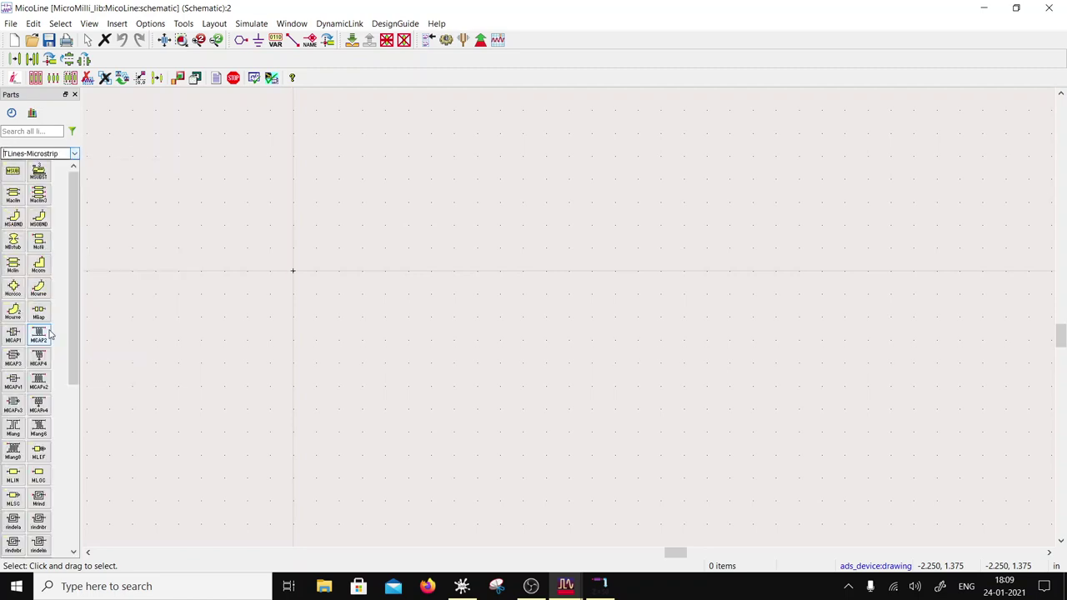
Step: Place one MSUB microstrip substrate component near the origin of the schematic
{"action": "left_click", "coordinate": [12, 171]}
{"action": "left_click", "coordinate": [293, 225]}
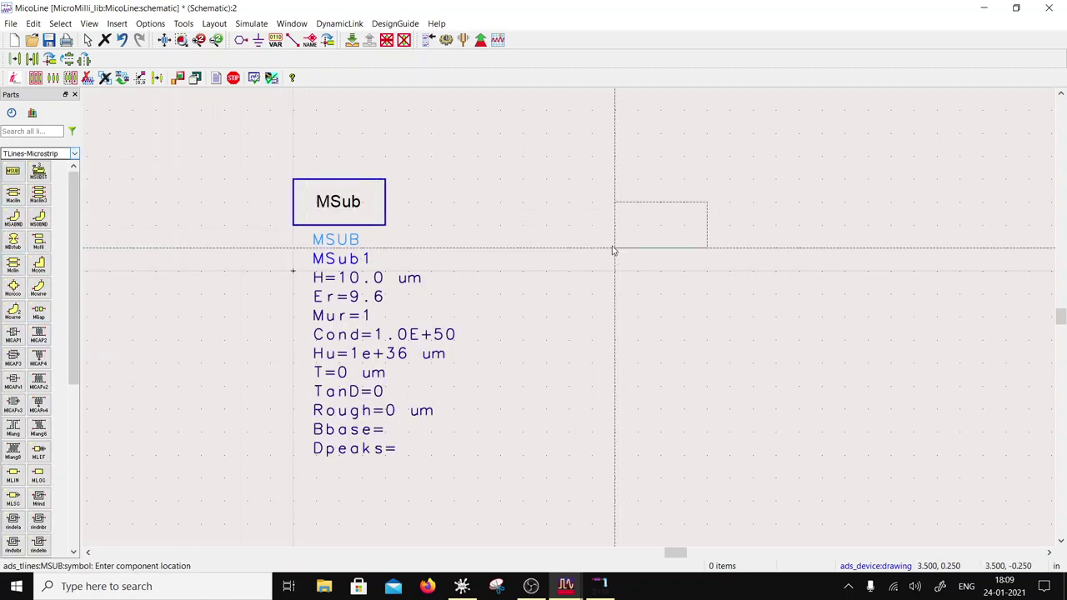
{"action": "key", "text": "Escape"}
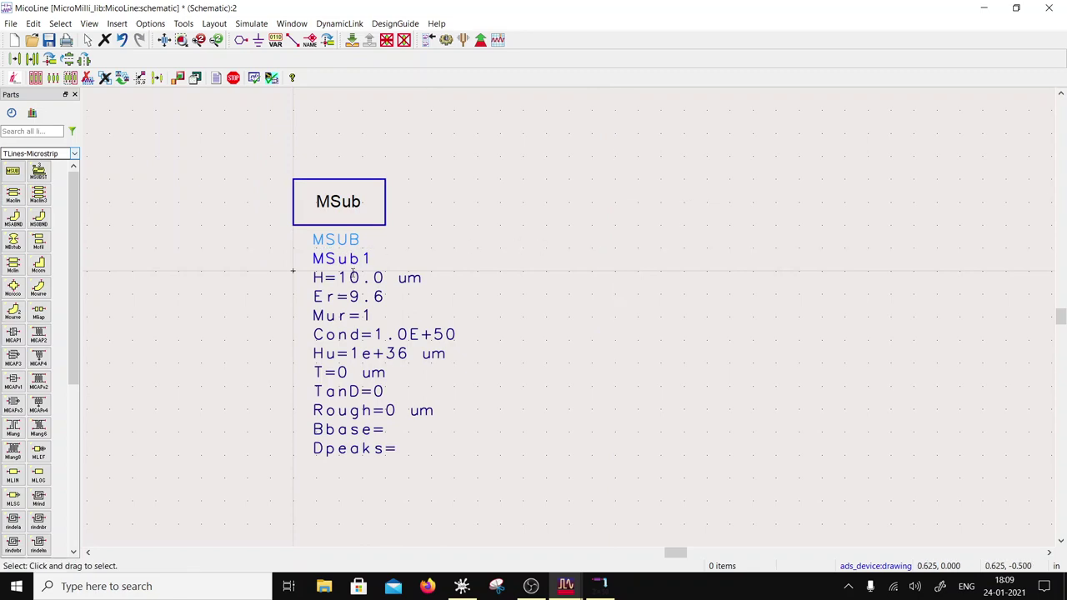
{"action": "left_click", "coordinate": [341, 278]}
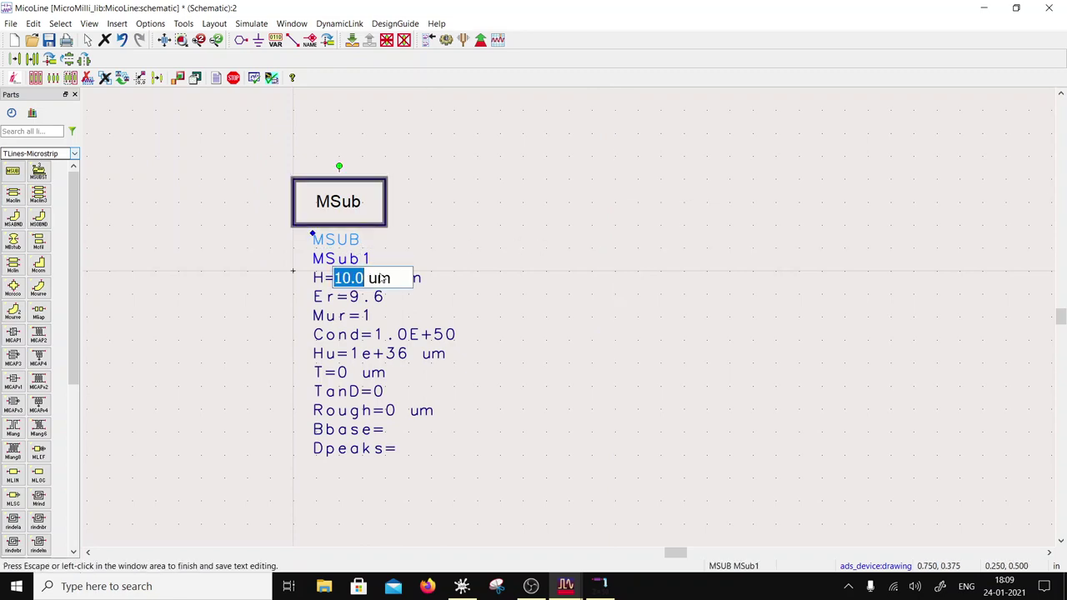
{"action": "left_click", "coordinate": [422, 279]}
{"action": "left_click", "coordinate": [422, 279]}
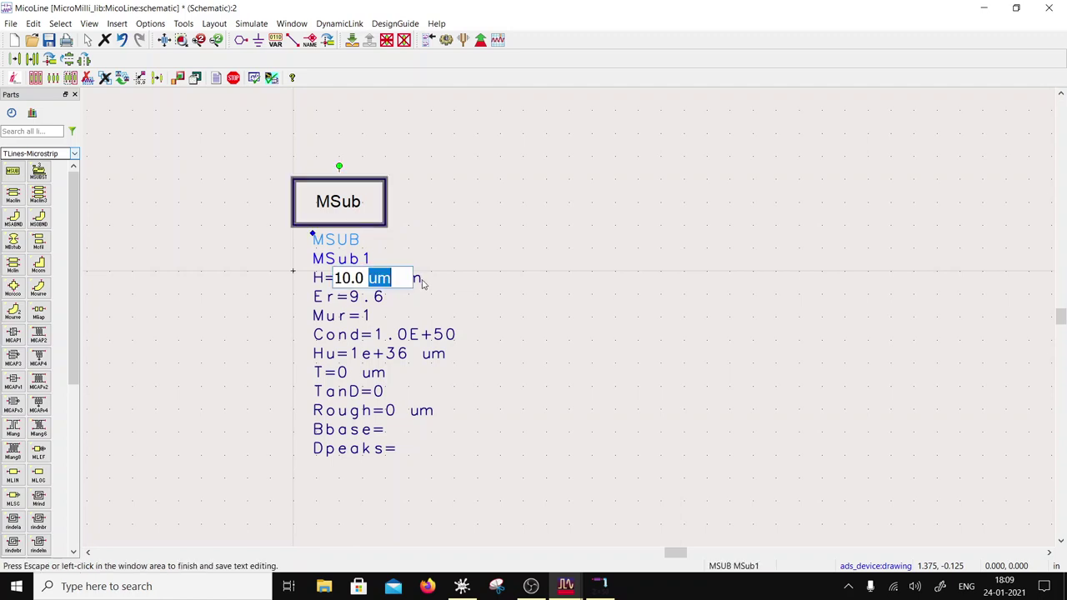
{"action": "left_click", "coordinate": [423, 279]}
{"action": "left_click", "coordinate": [418, 281]}
{"action": "left_click", "coordinate": [355, 226]}
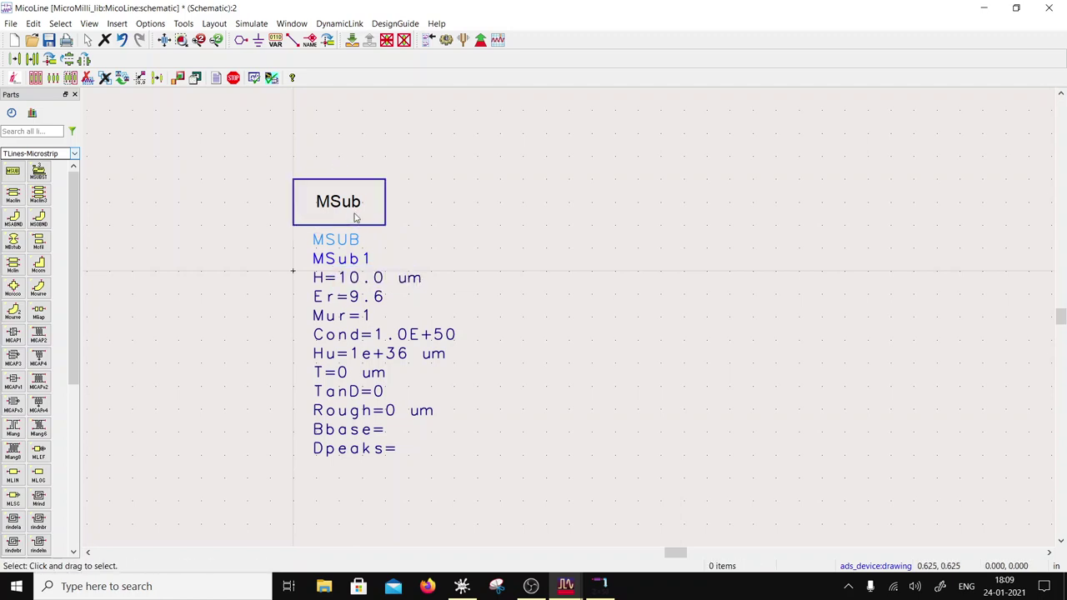
Step: In the MSub instance parameters, change the unit of substrate thickness H to mil and set Er to 3
{"action": "double_click", "coordinate": [324, 219]}
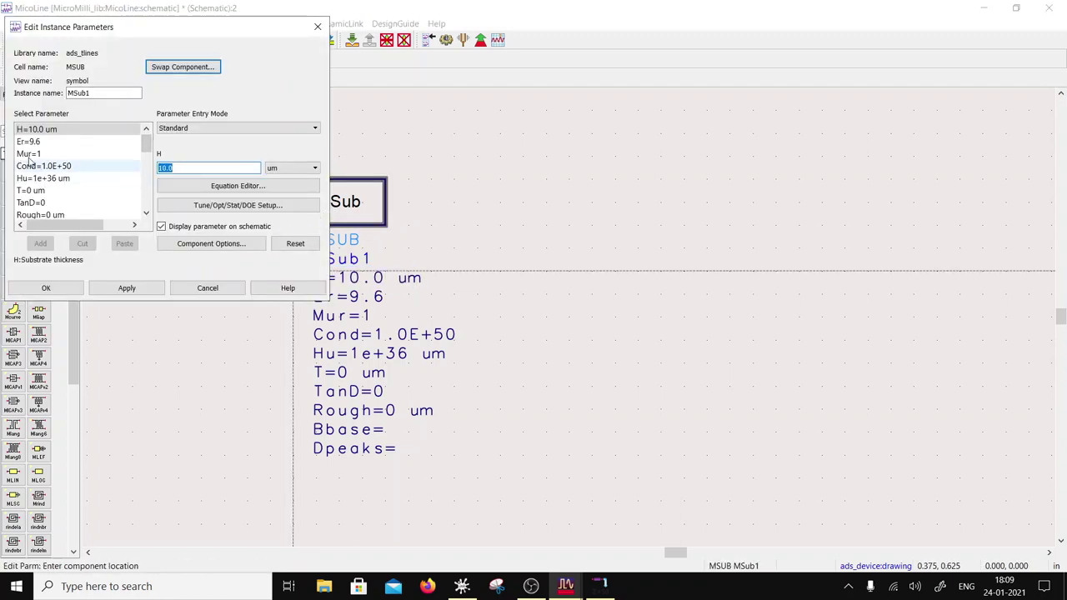
{"action": "left_click", "coordinate": [292, 167]}
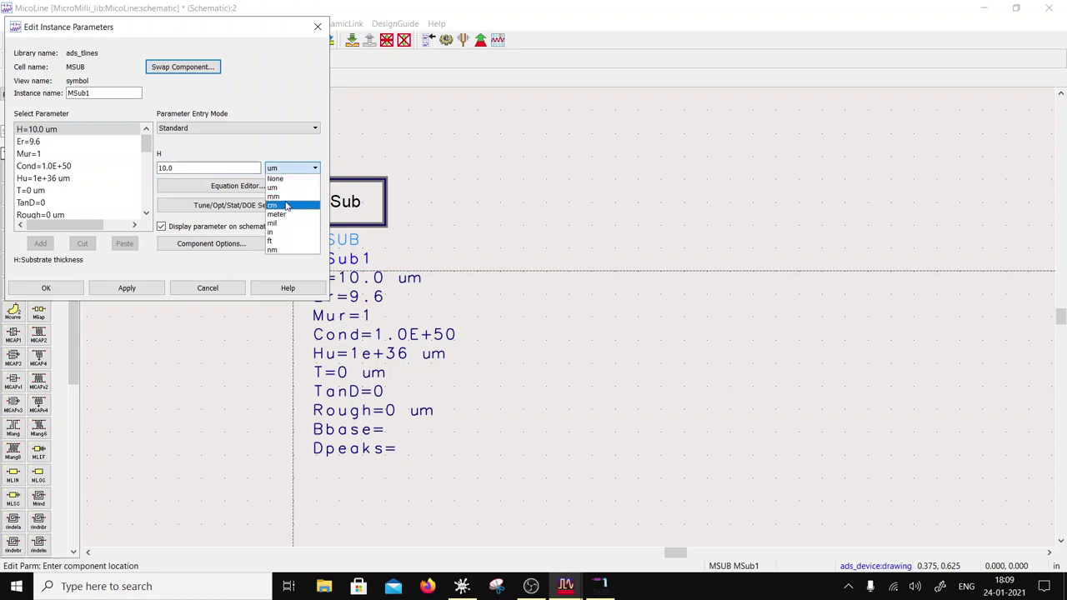
{"action": "left_click", "coordinate": [275, 224]}
{"action": "left_click", "coordinate": [71, 144]}
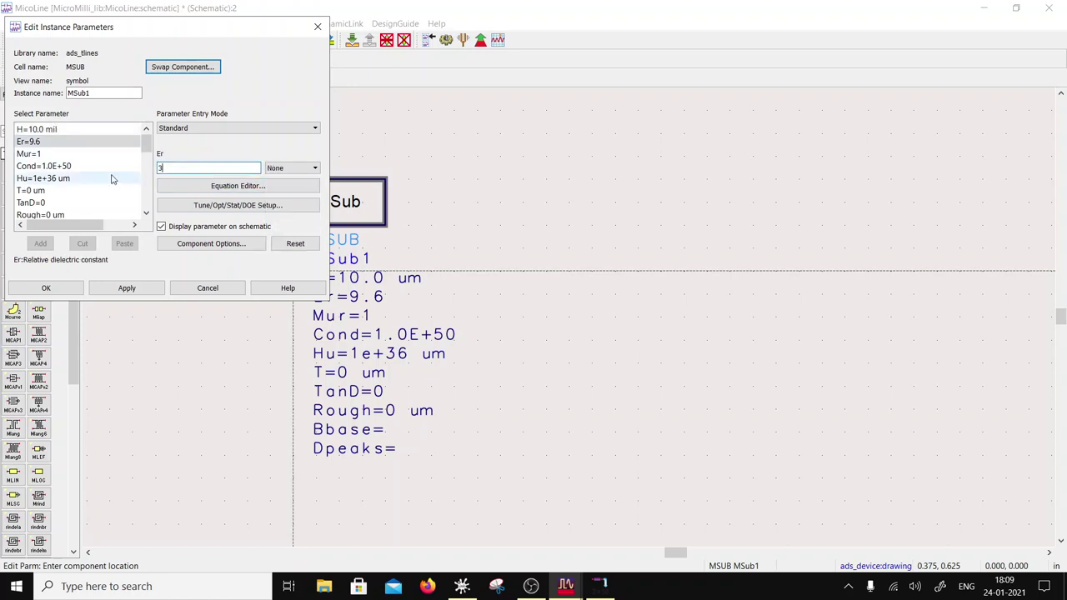
Step: Set the substrate's conductivity Cond to 5.68e7 and its conductor thickness T to 1.34 mil
{"action": "left_click", "coordinate": [68, 166]}
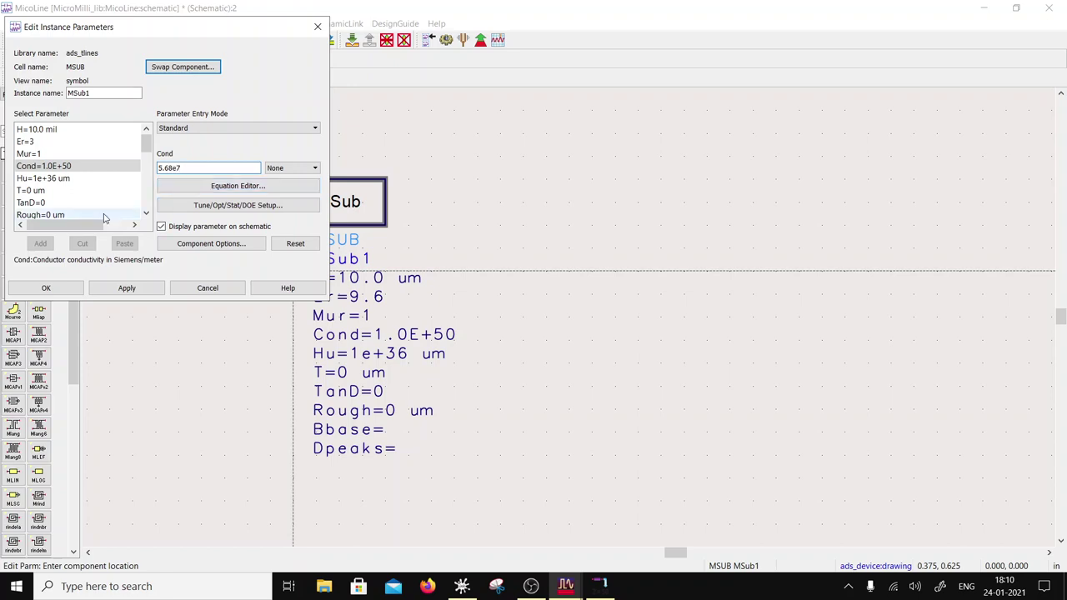
{"action": "left_click", "coordinate": [88, 178]}
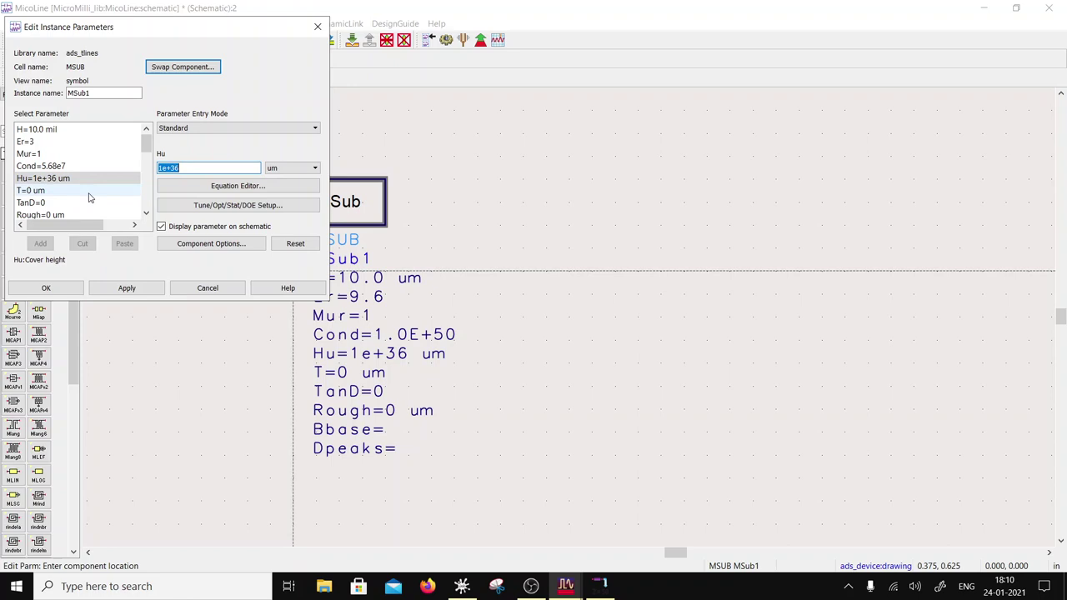
{"action": "left_click", "coordinate": [46, 191]}
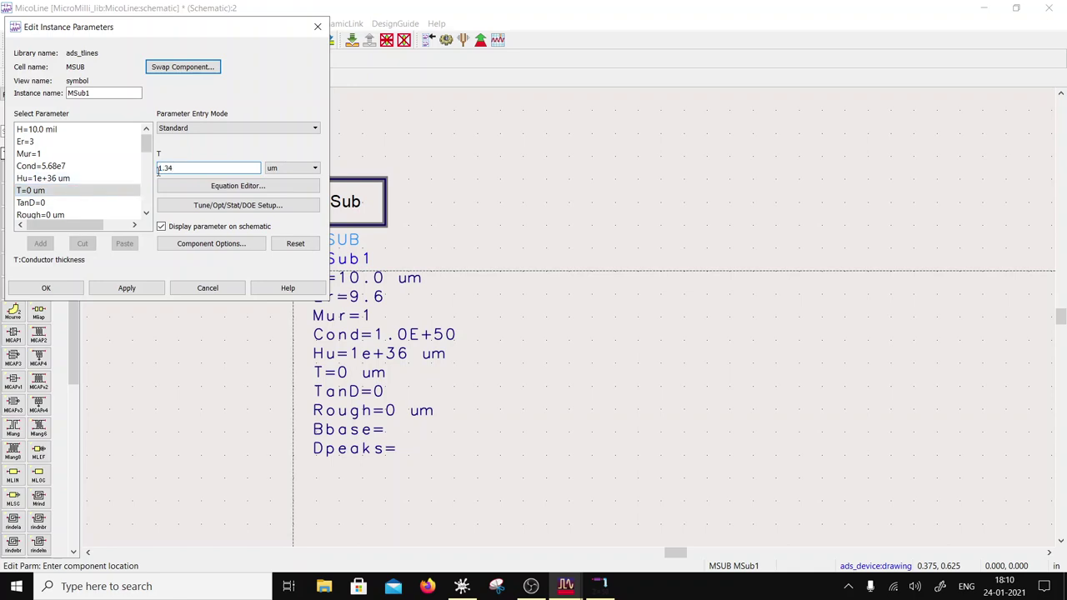
{"action": "left_click", "coordinate": [292, 168]}
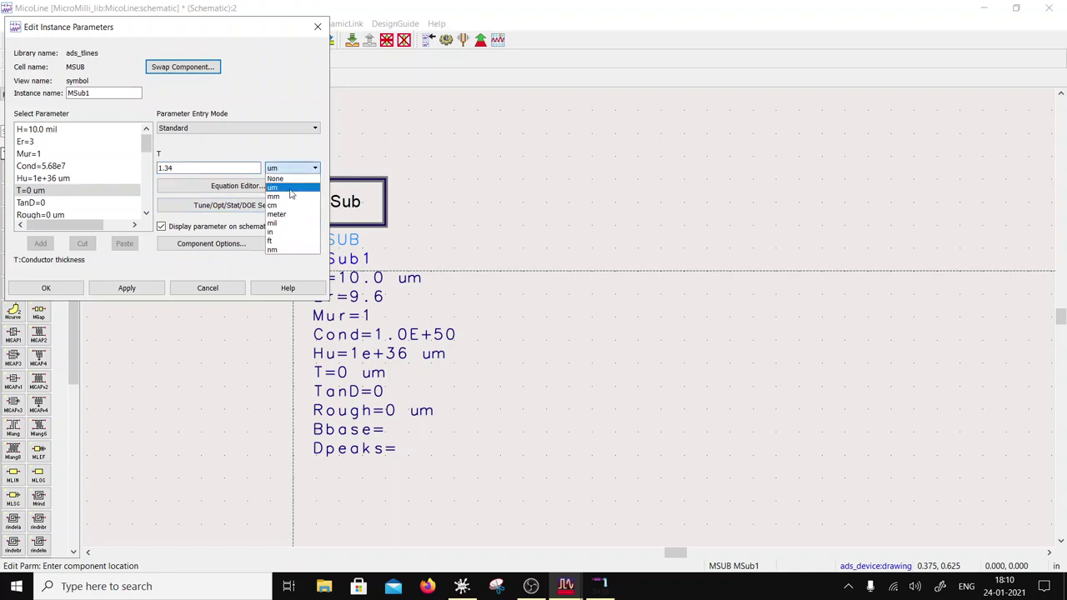
{"action": "left_click", "coordinate": [282, 223]}
Step: Set the substrate's loss tangent TanD to 0.00083, accept the parameters and shift the MSub block up and to the left
{"action": "left_click", "coordinate": [50, 203]}
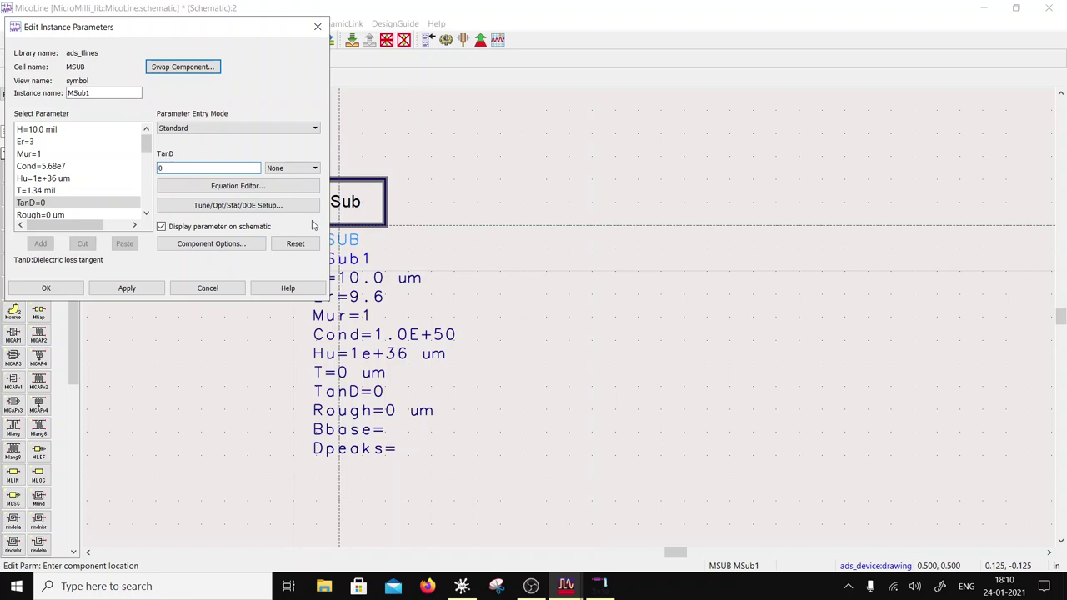
{"action": "type", "text": "00083"}
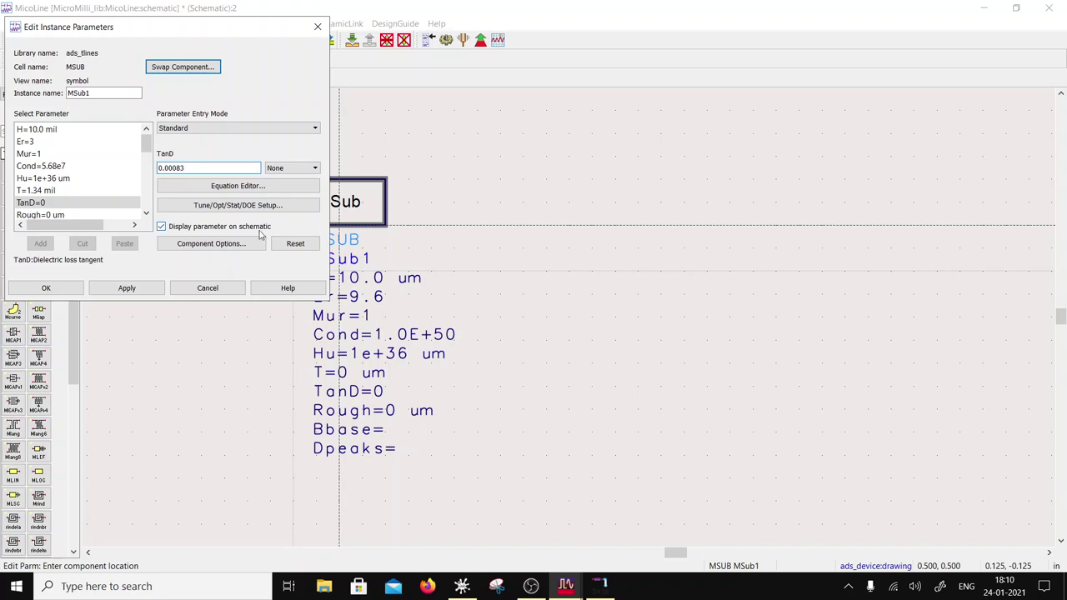
{"action": "left_click", "coordinate": [79, 214]}
{"action": "mouse_move", "coordinate": [147, 147]}
{"action": "left_mouse_down"}
{"action": "mouse_move", "coordinate": [148, 205]}
{"action": "mouse_move", "coordinate": [149, 139]}
{"action": "left_mouse_up"}
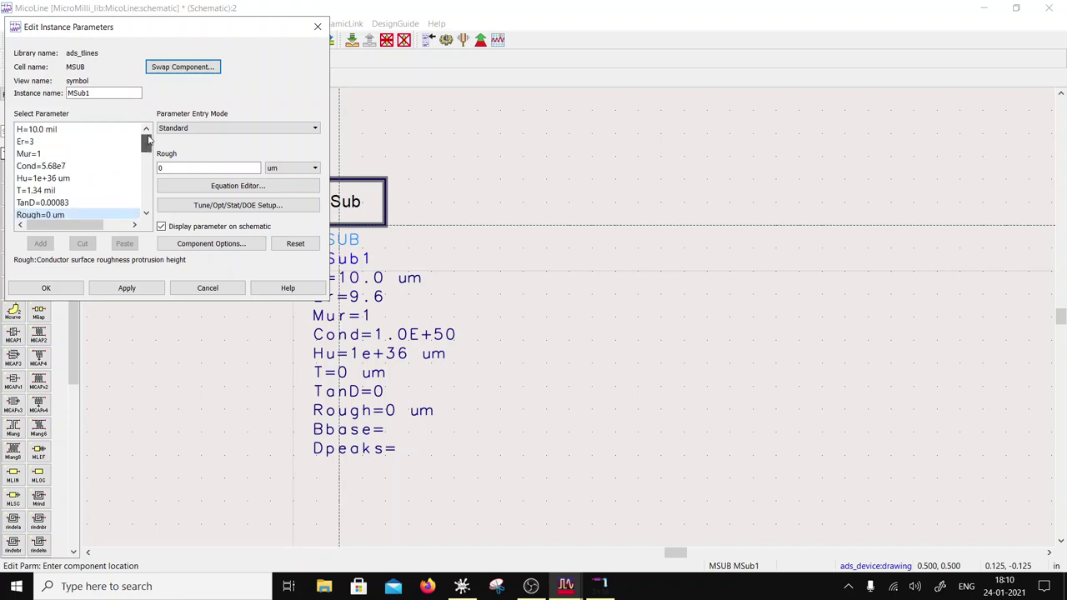
{"action": "left_click", "coordinate": [69, 288]}
{"action": "left_click_drag", "start_coordinate": [354, 316], "coordinate": [250, 281]}
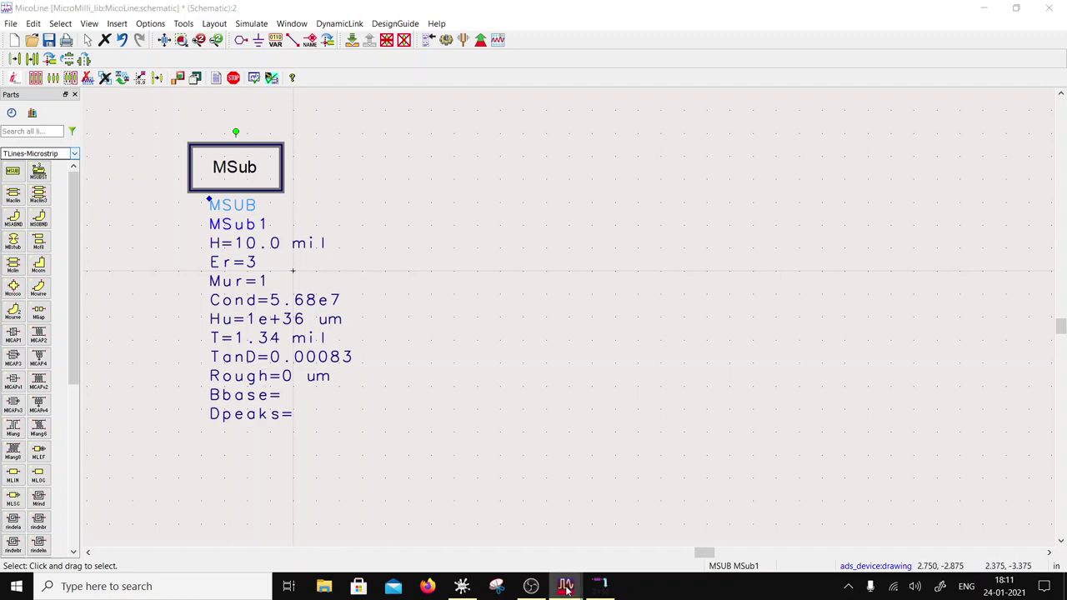
Step: Bring LineCalc to the front and move its window clear of the MSub block to read the synthesized line dimensions
{"action": "mouse_move", "coordinate": [599, 586]}
{"action": "left_click", "coordinate": [654, 552]}
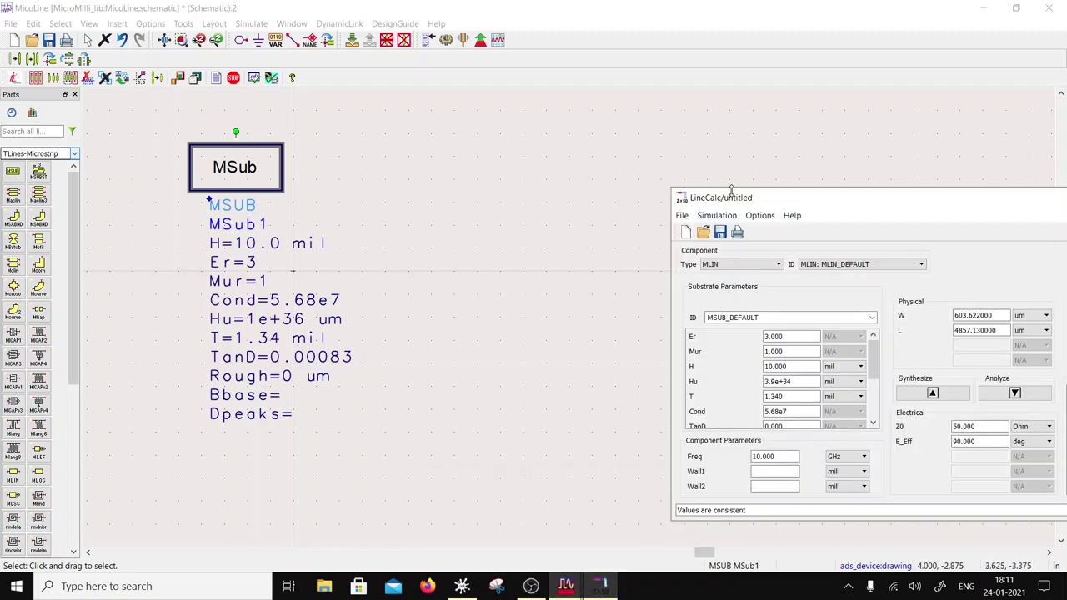
{"action": "left_click_drag", "start_coordinate": [734, 203], "coordinate": [413, 121]}
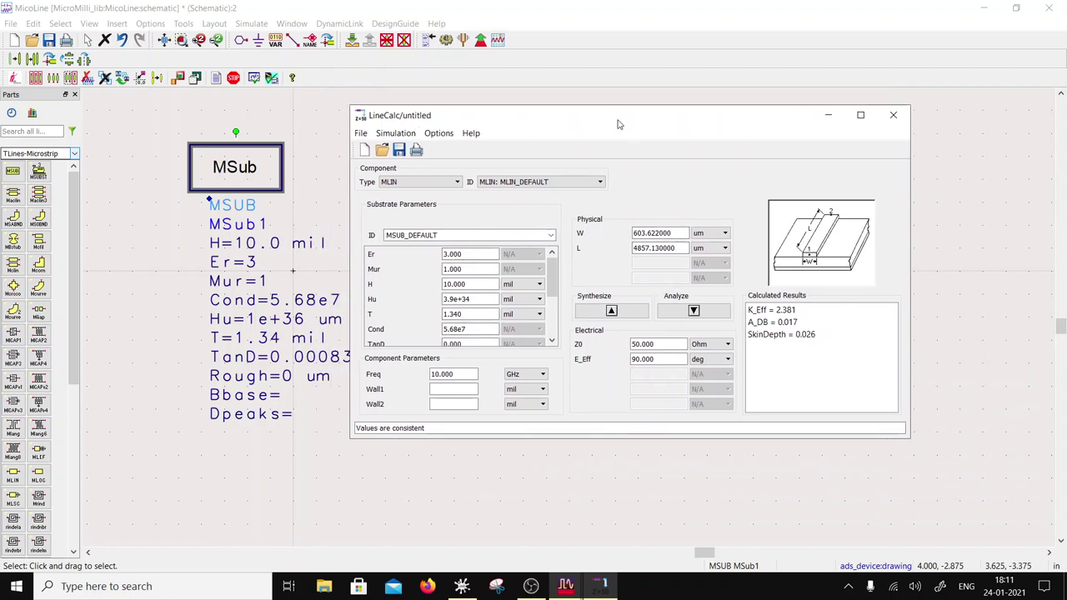
{"action": "left_click_drag", "start_coordinate": [617, 124], "coordinate": [849, 270]}
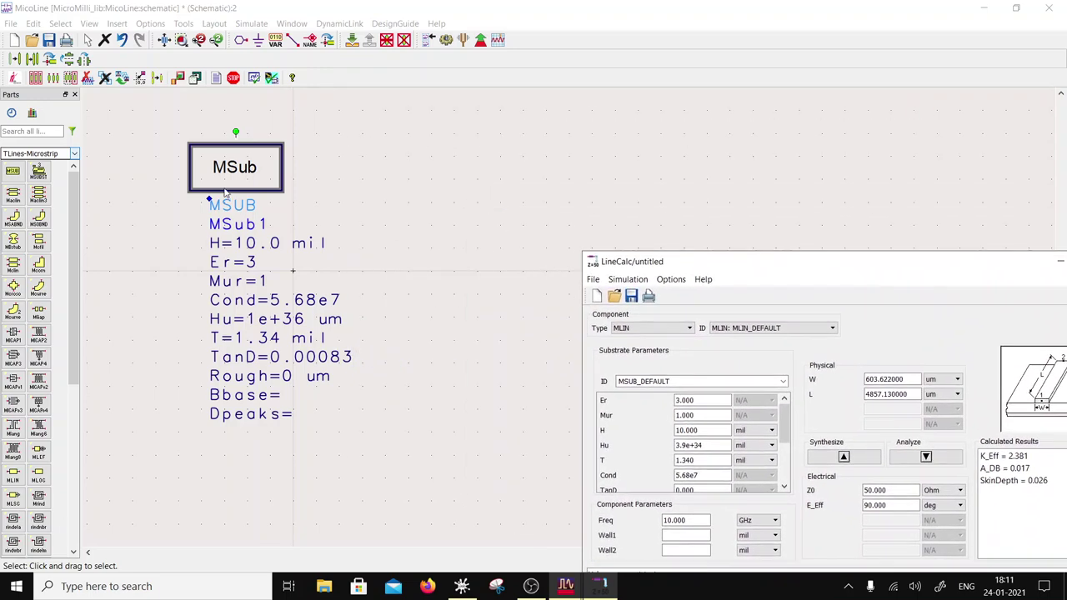
Step: Place one MLIN microstrip line in the schematic, to the right of the MSub block
{"action": "scroll", "coordinate": [25, 414], "scroll_direction": "down", "scroll_amount": 3}
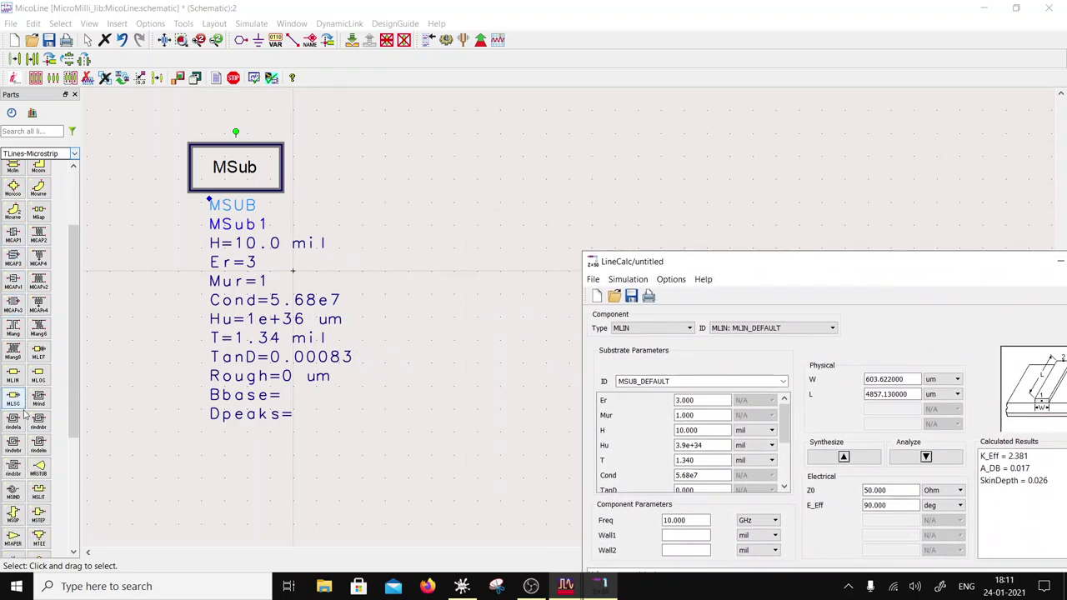
{"action": "left_click", "coordinate": [12, 377]}
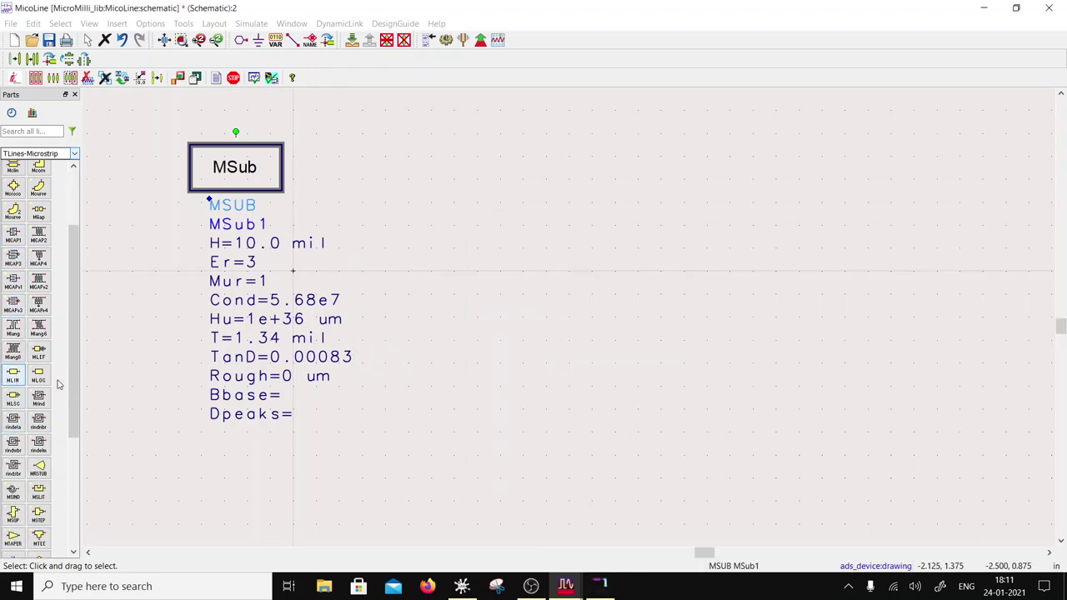
{"action": "left_click", "coordinate": [503, 263]}
{"action": "key", "text": "Escape"}
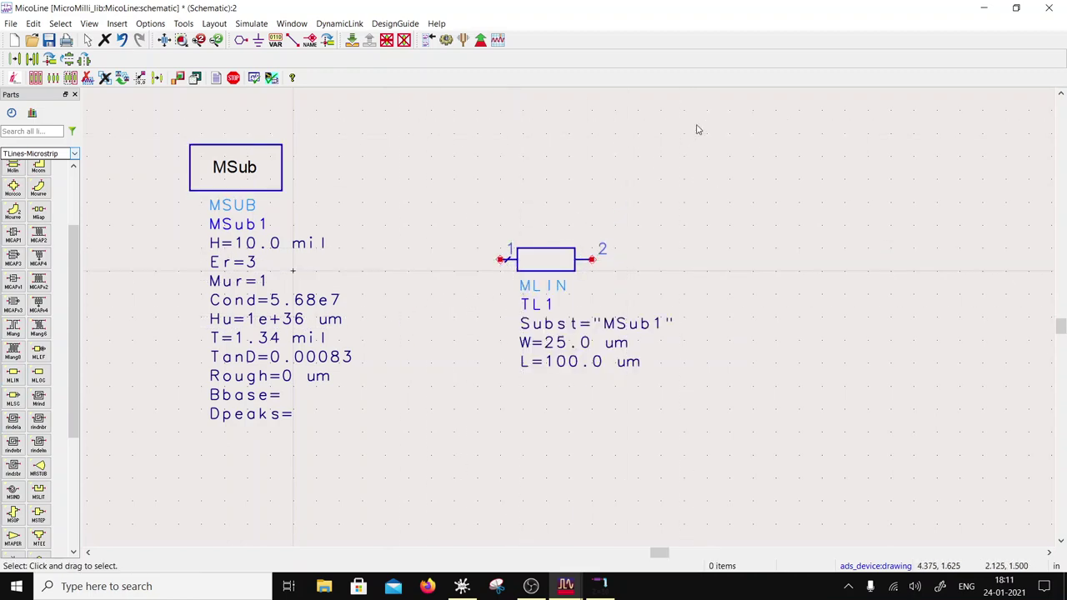
Step: Set the MLIN line's width W to 603 um
{"action": "double_click", "coordinate": [558, 343]}
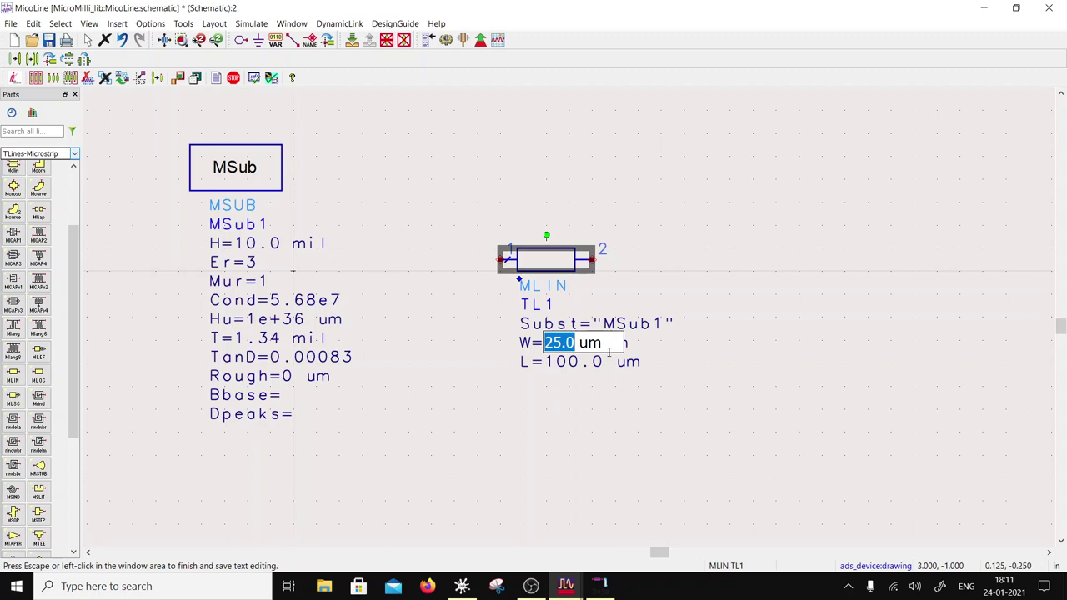
{"action": "type", "text": "60"}
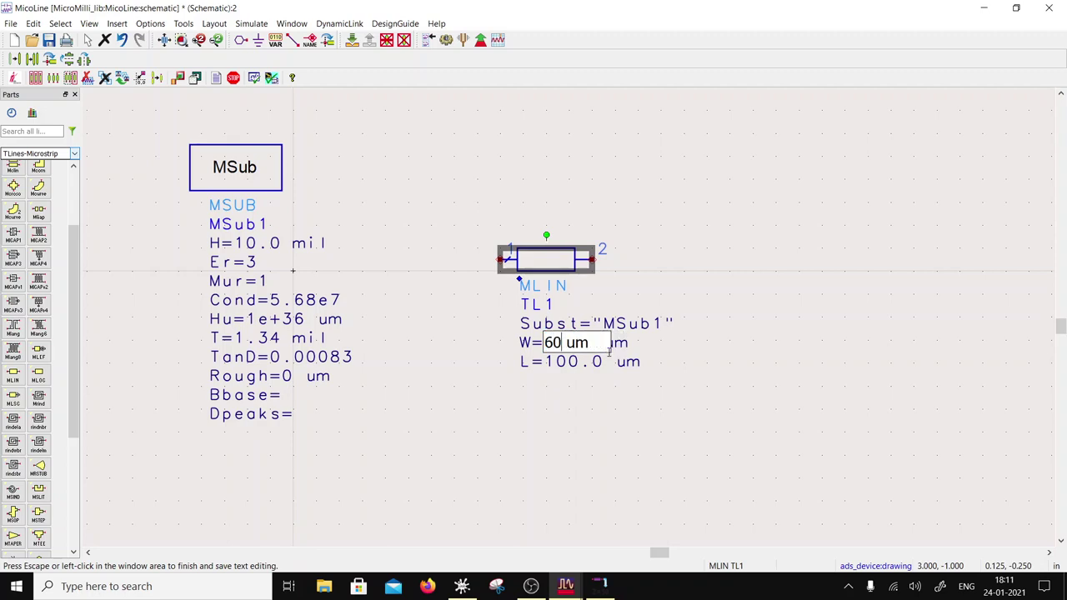
{"action": "type", "text": "3"}
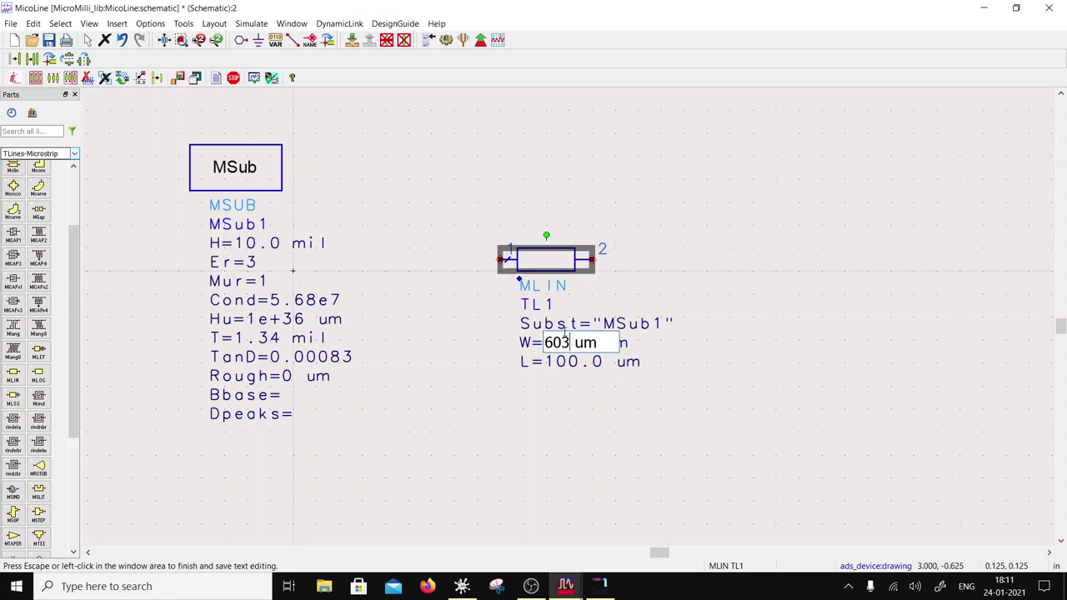
{"action": "left_click", "coordinate": [576, 388]}
Step: Set the MLIN line's length L to 4857 um, checking it in LineCalc, and move the line further right
{"action": "left_click", "coordinate": [557, 362]}
{"action": "left_click", "coordinate": [600, 585]}
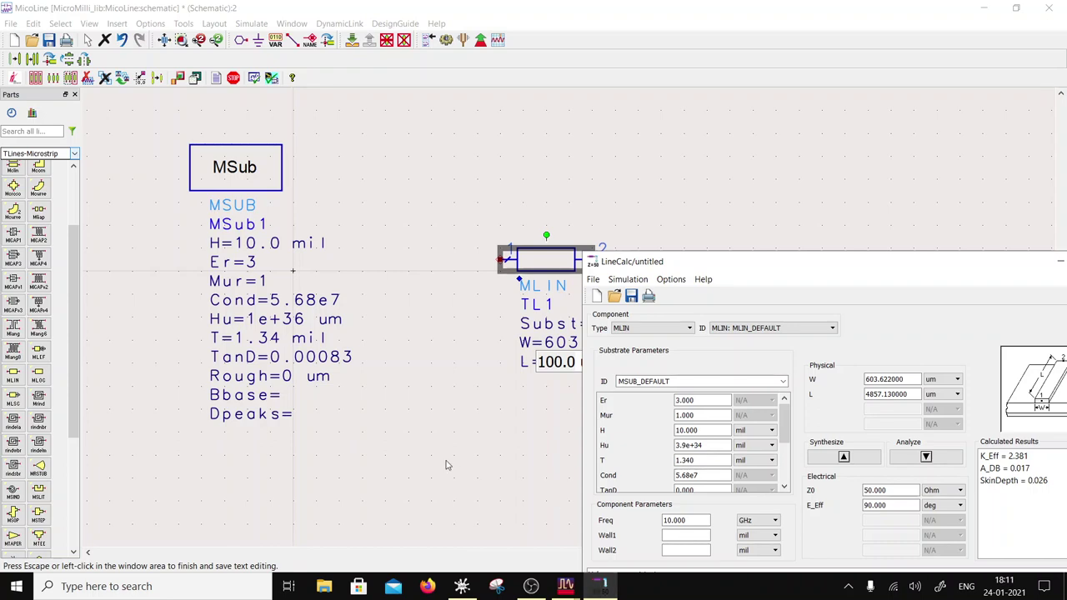
{"action": "left_click", "coordinate": [557, 361]}
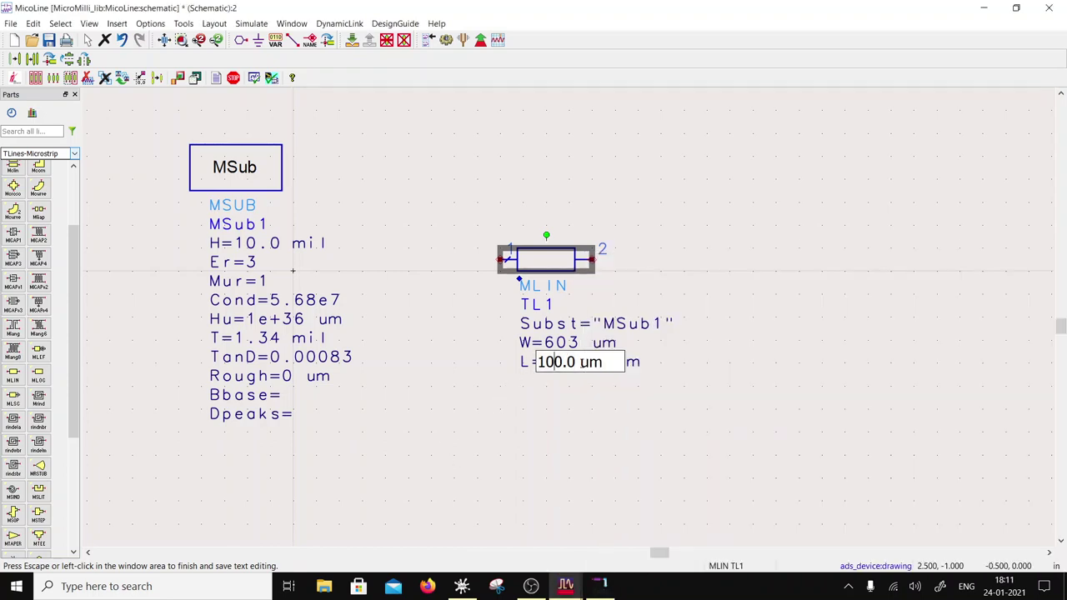
{"action": "left_click_drag", "start_coordinate": [574, 360], "coordinate": [537, 362]}
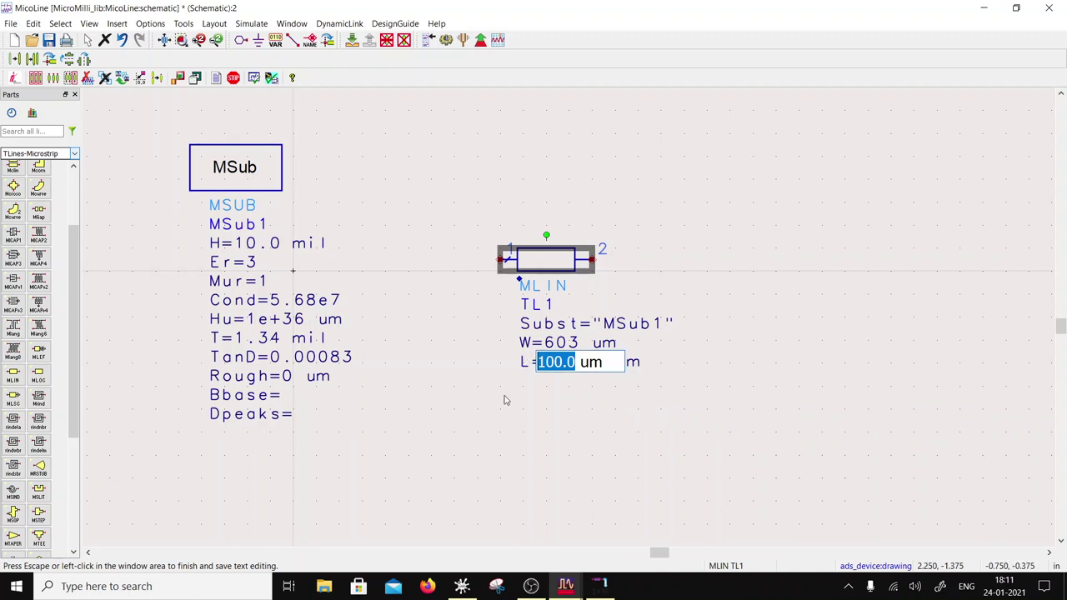
{"action": "type", "text": "4"}
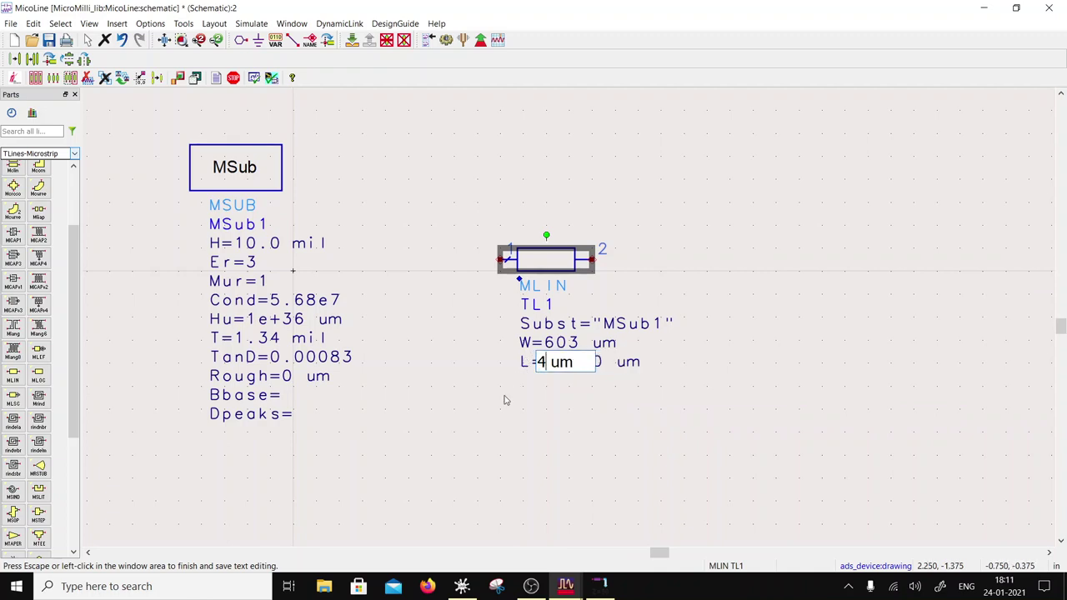
{"action": "type", "text": "8"}
{"action": "type", "text": "57"}
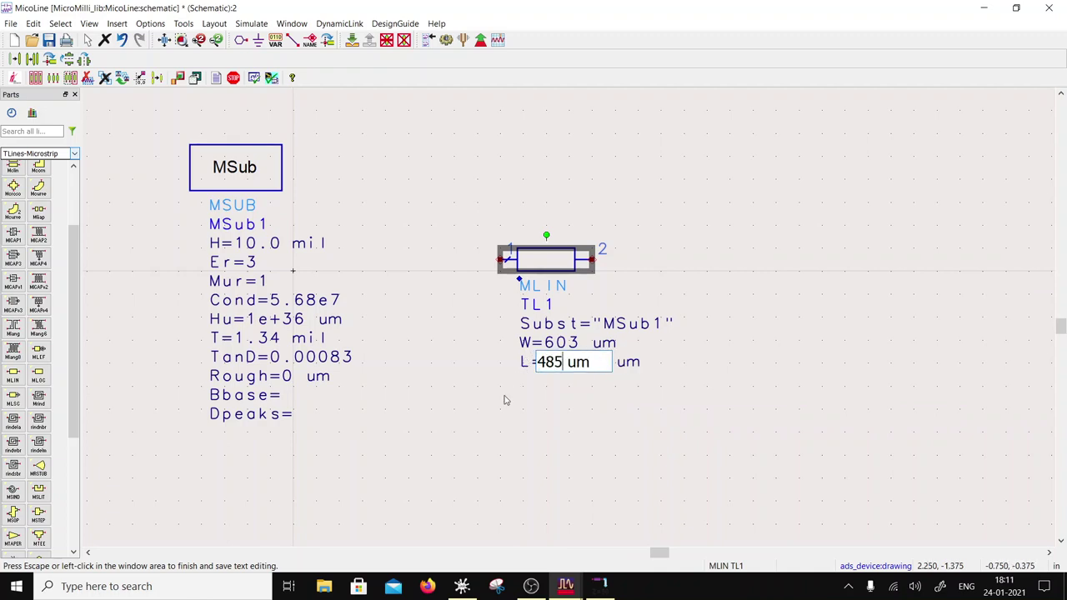
{"action": "left_click", "coordinate": [711, 281]}
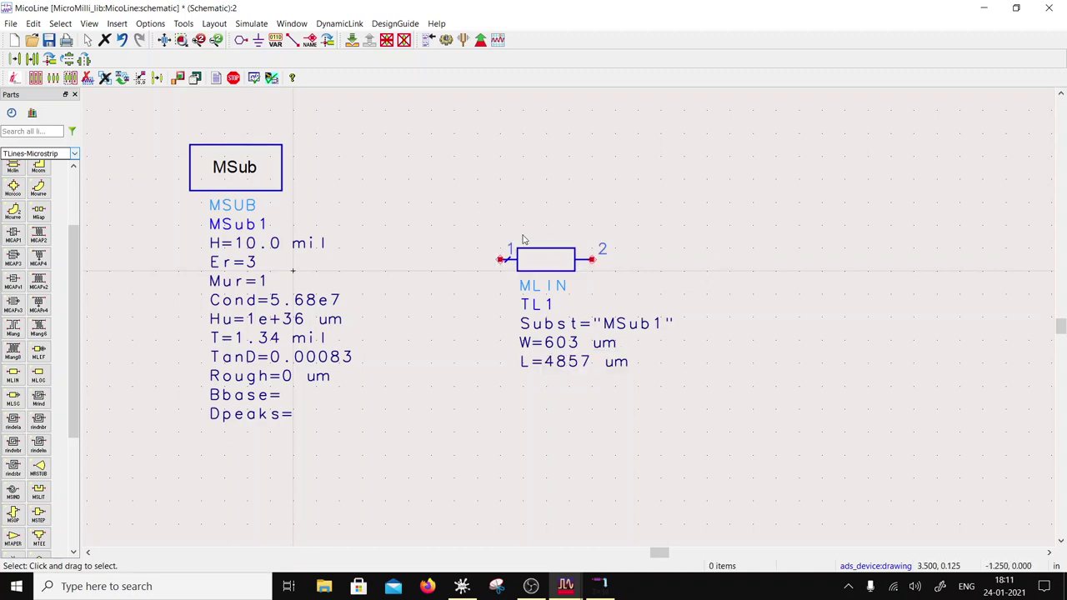
{"action": "left_click_drag", "start_coordinate": [539, 265], "coordinate": [672, 251]}
{"action": "left_click", "coordinate": [617, 225]}
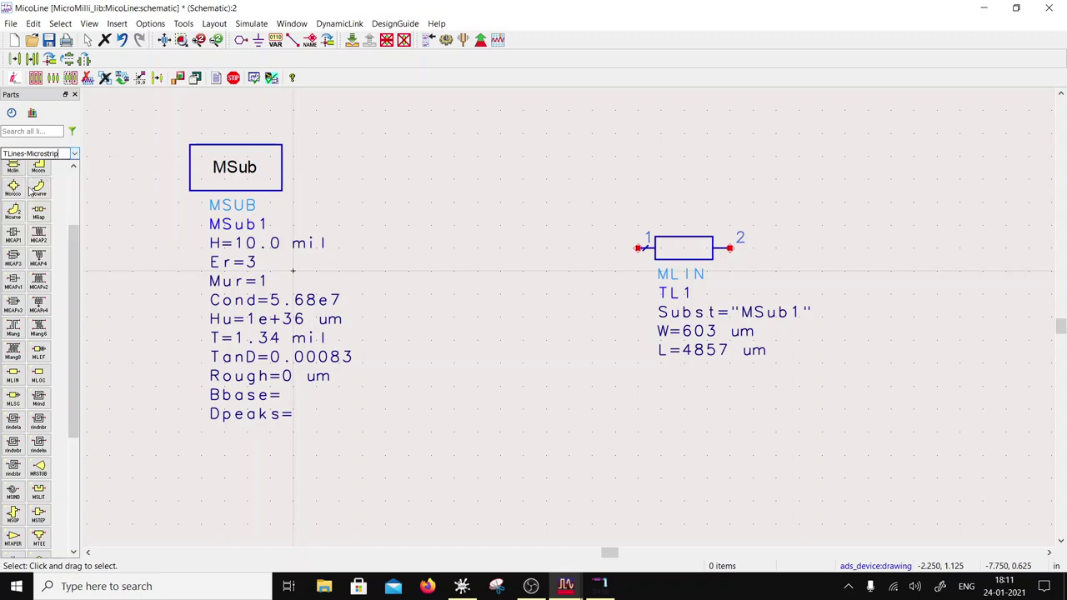
Step: Place two Term ports from the Simulation-S_Param palette, one on each side of the MLIN line
{"action": "left_click", "coordinate": [37, 154]}
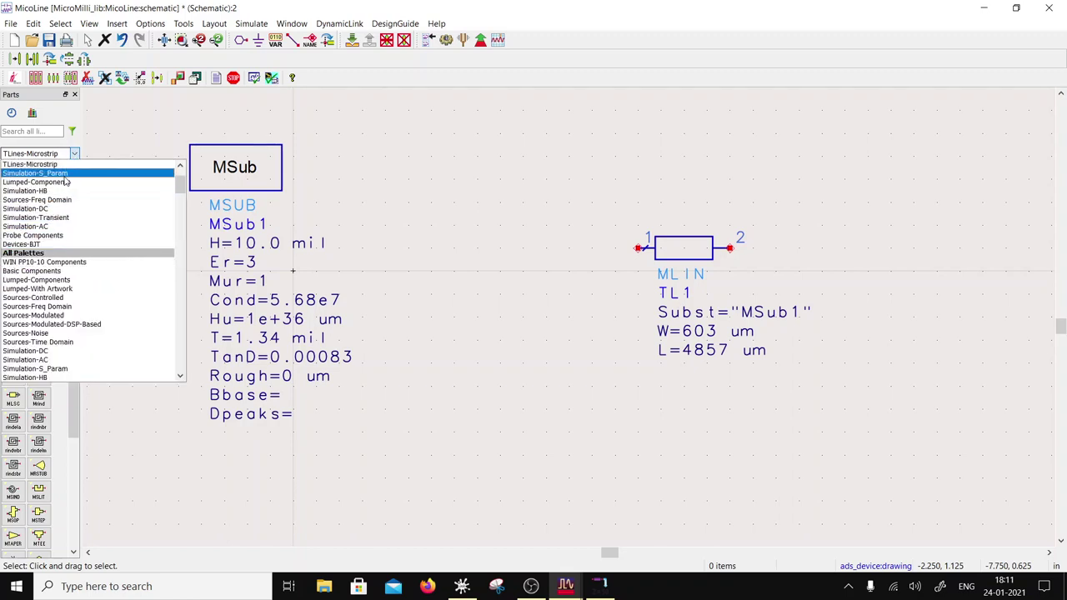
{"action": "left_click", "coordinate": [35, 173]}
{"action": "left_click", "coordinate": [14, 241]}
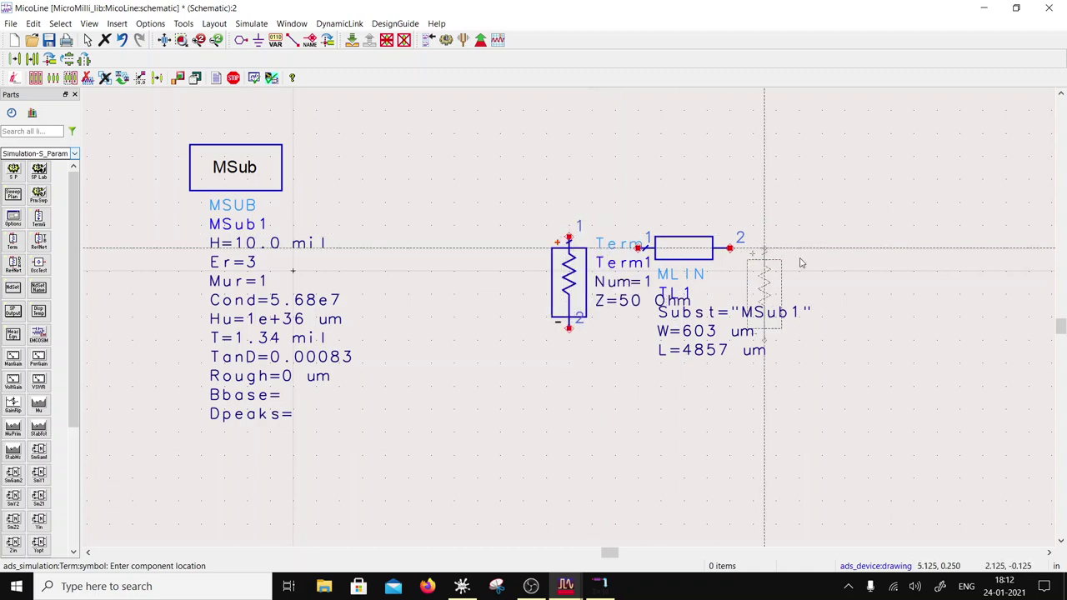
{"action": "left_click", "coordinate": [845, 250]}
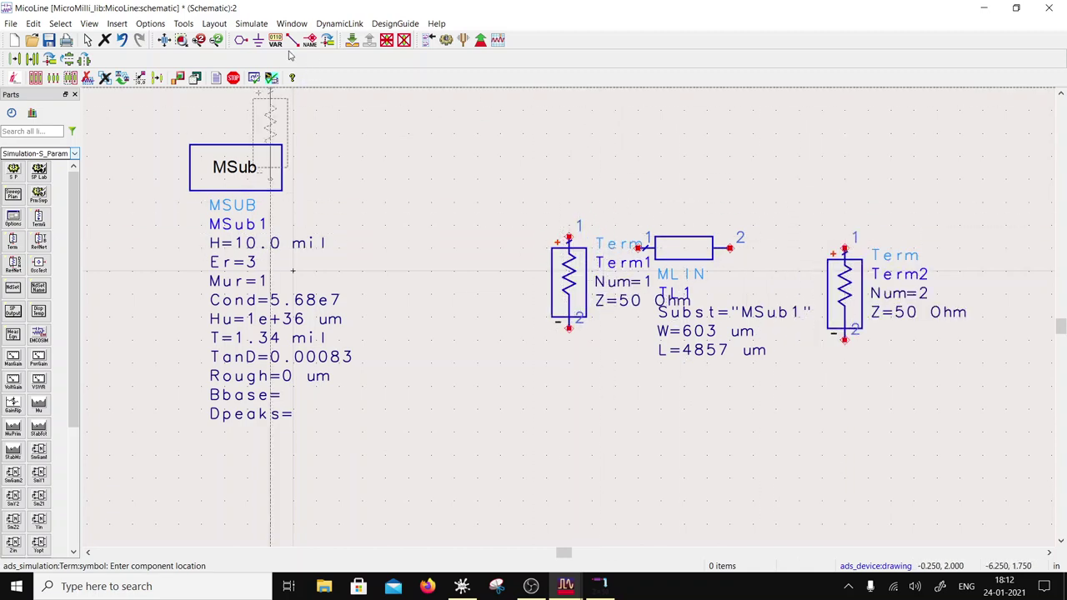
Step: Place a ground symbol below each of the two Term ports
{"action": "left_click", "coordinate": [258, 40]}
{"action": "left_click", "coordinate": [570, 330]}
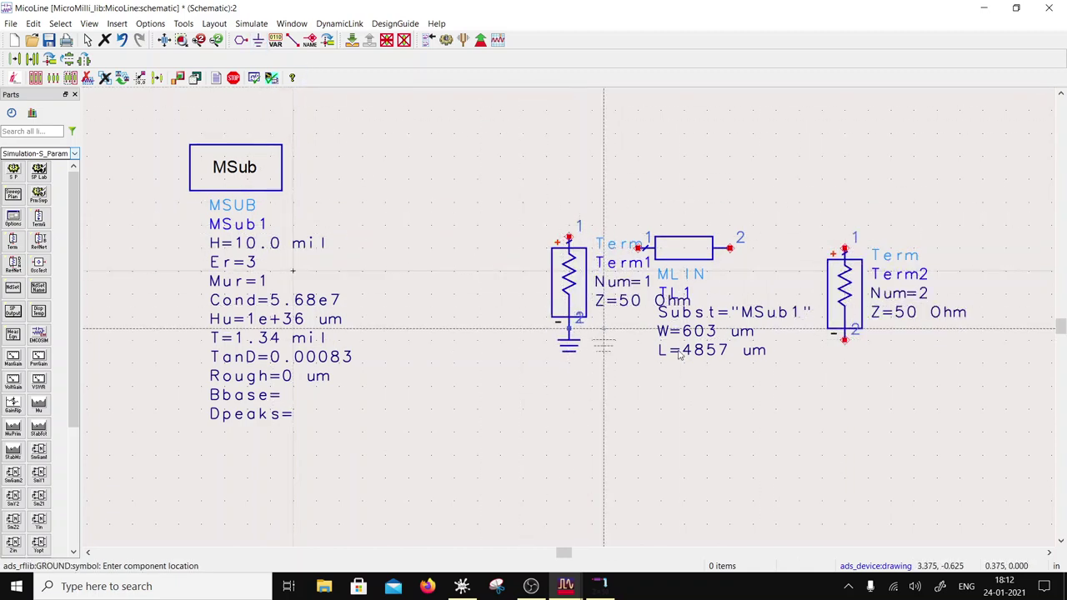
{"action": "left_click", "coordinate": [857, 340]}
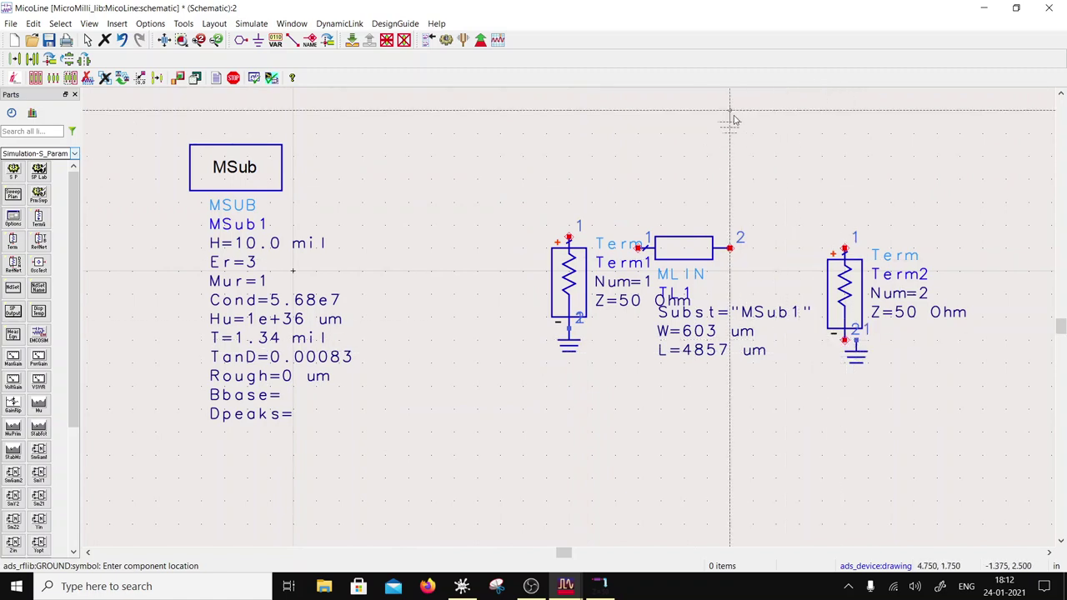
{"action": "key", "text": "Escape"}
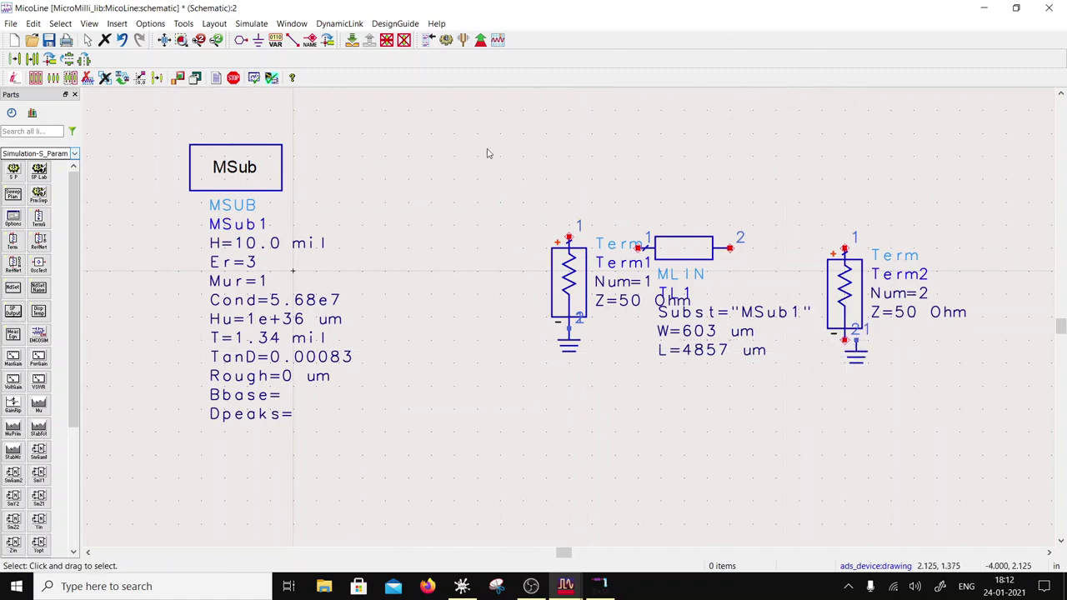
Step: Move Term1 with its ground left, level with the MLIN line, and shift the other ground onto Term2's lower pin
{"action": "left_click_drag", "start_coordinate": [489, 154], "coordinate": [608, 390]}
{"action": "left_click_drag", "start_coordinate": [557, 322], "coordinate": [489, 331]}
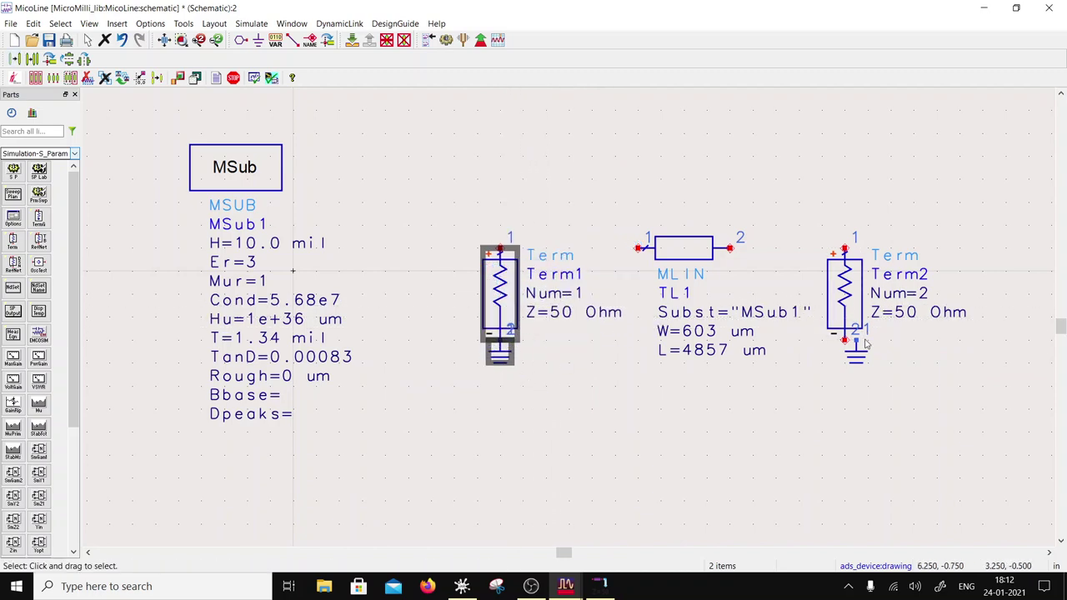
{"action": "left_click_drag", "start_coordinate": [842, 364], "coordinate": [832, 362]}
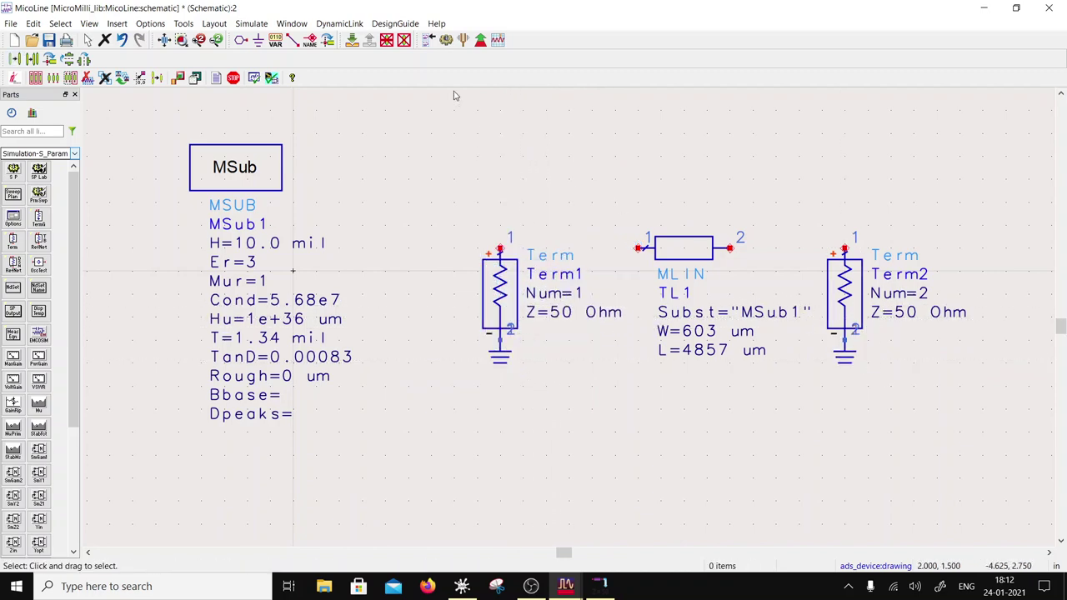
Step: Wire Term1 and Term2 to the two ends of the MLIN line and save the schematic
{"action": "left_click", "coordinate": [293, 40]}
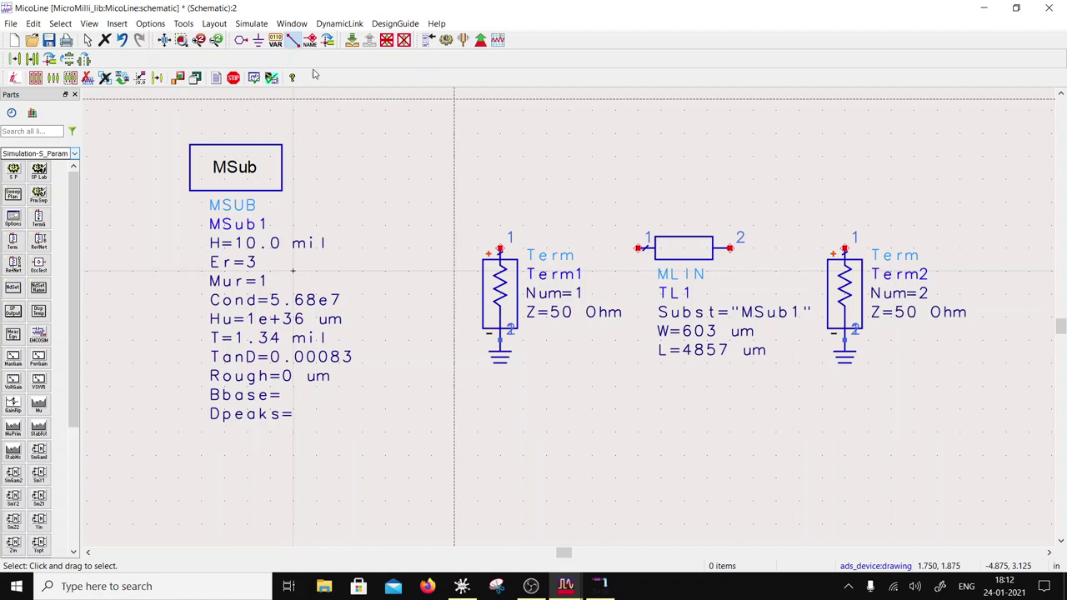
{"action": "left_click", "coordinate": [501, 248]}
{"action": "left_click", "coordinate": [638, 249]}
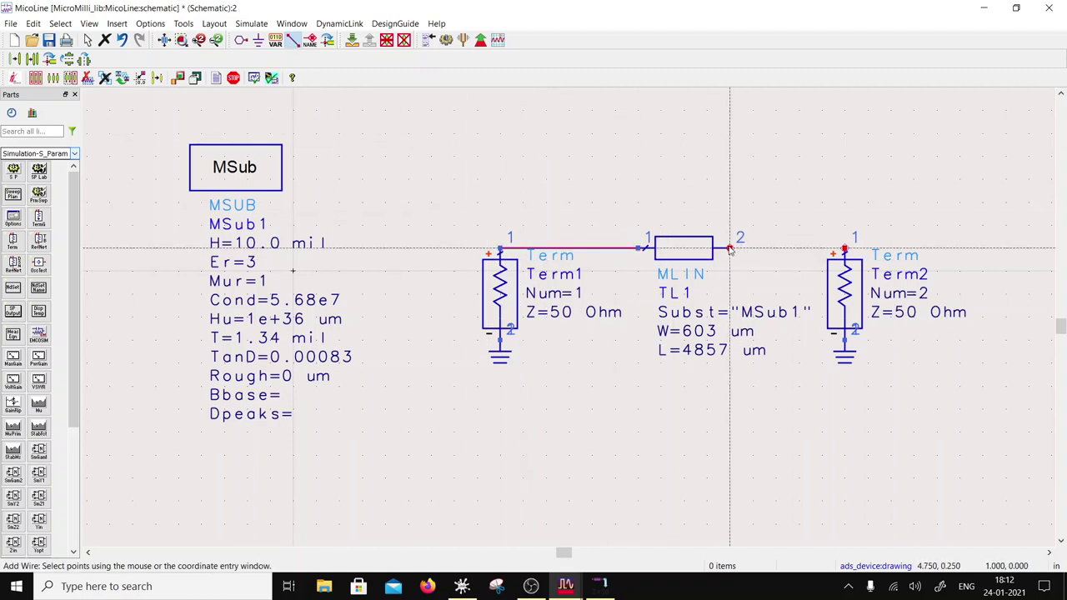
{"action": "left_click", "coordinate": [843, 248]}
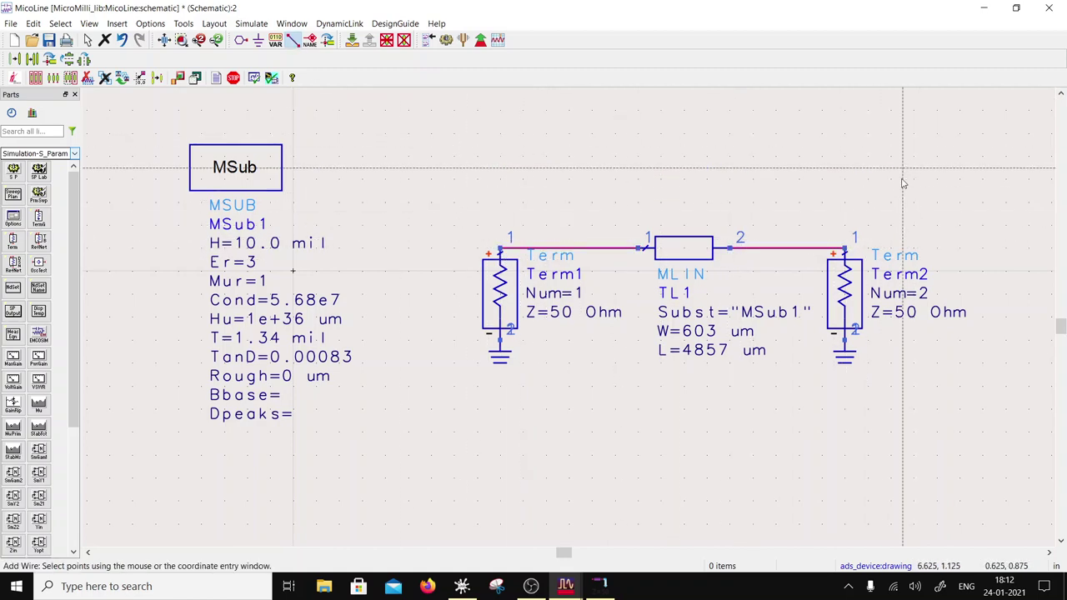
{"action": "key", "text": "Escape"}
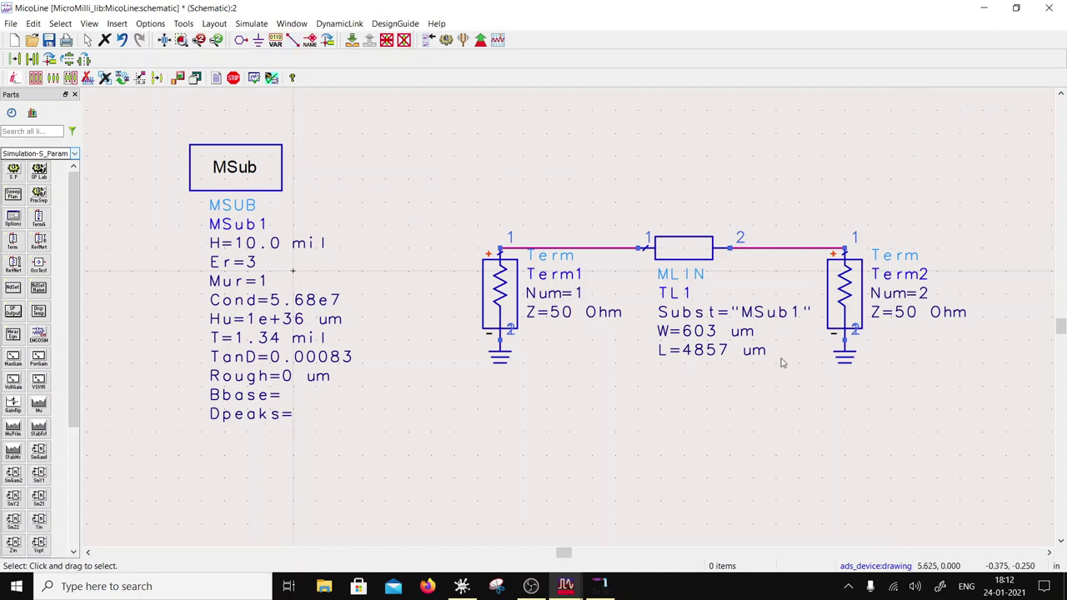
{"action": "left_click", "coordinate": [49, 40]}
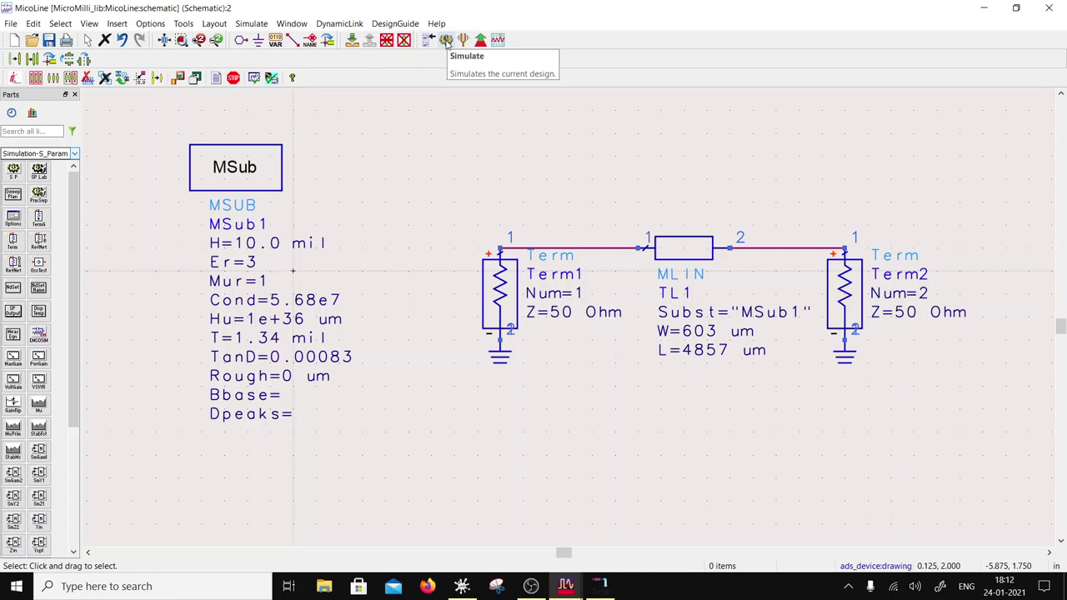
Step: Place one S-parameter simulation controller below the MLIN line
{"action": "left_click", "coordinate": [14, 171]}
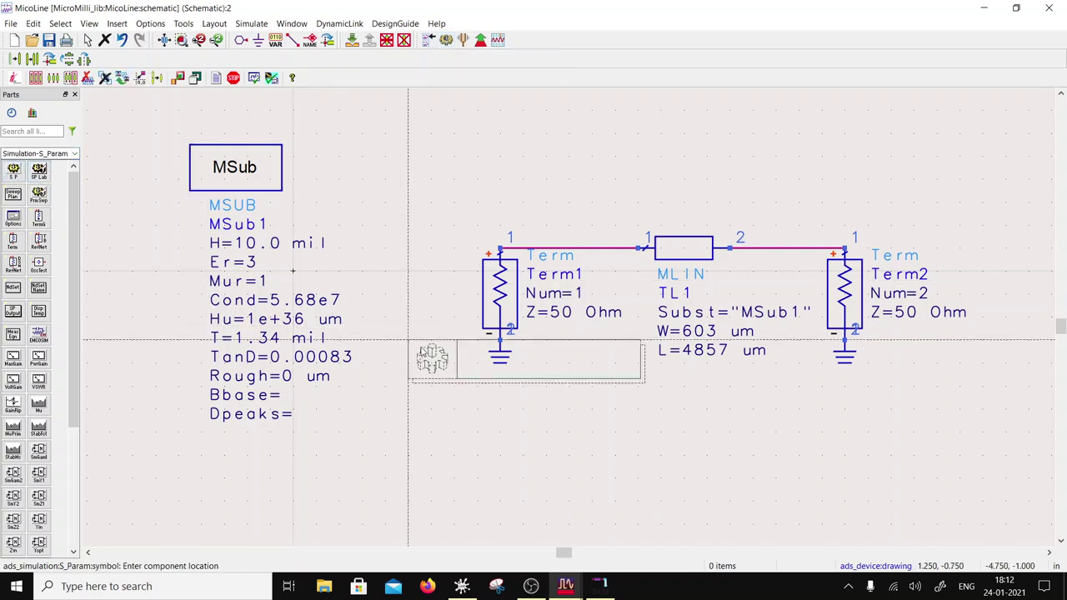
{"action": "left_click", "coordinate": [512, 409]}
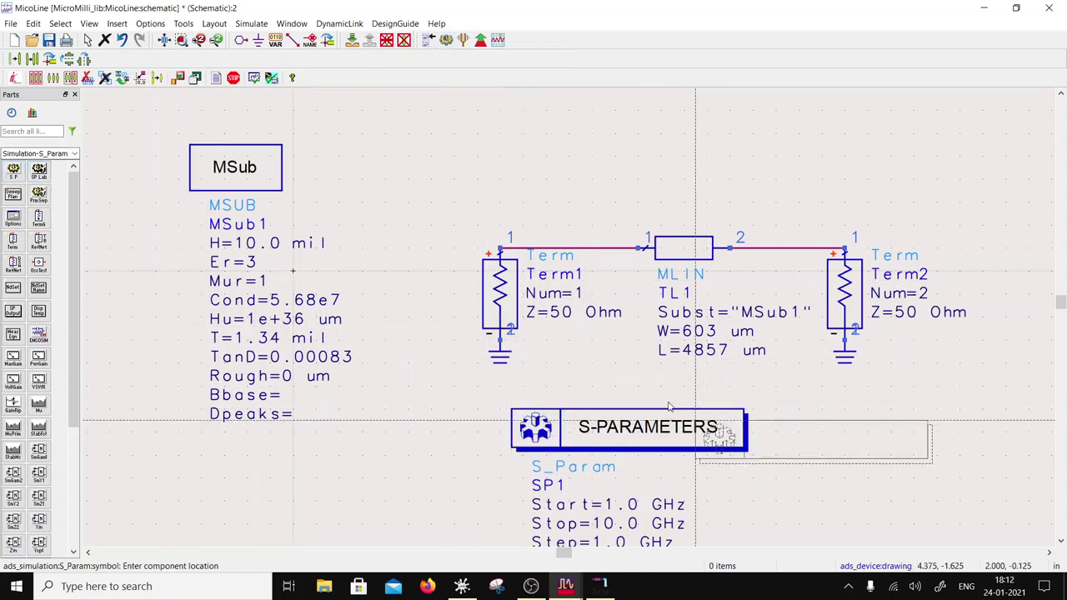
{"action": "key", "text": "Escape"}
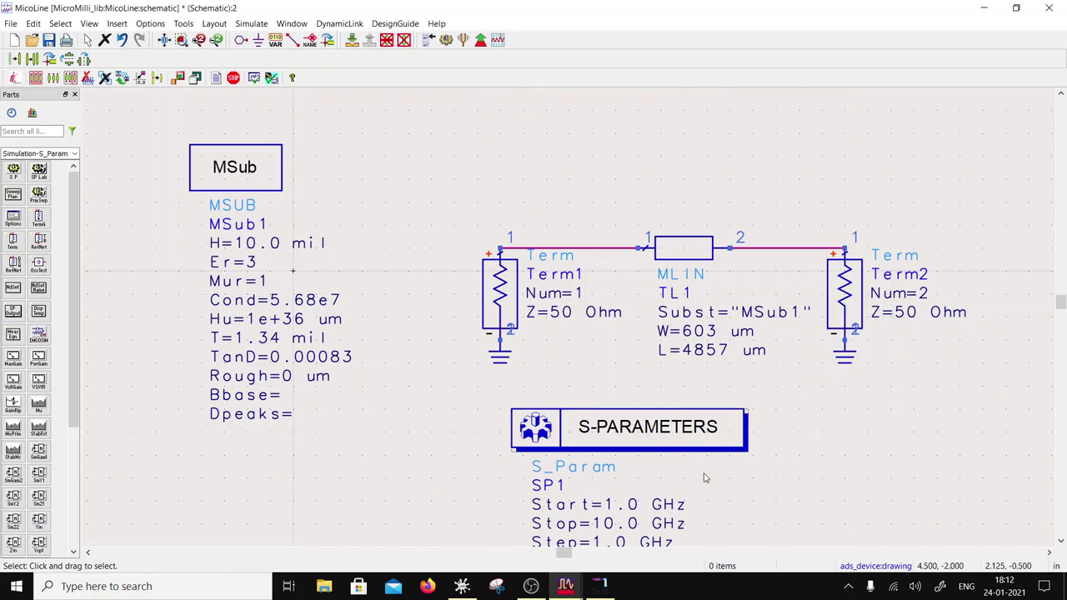
{"action": "scroll", "coordinate": [705, 476], "scroll_direction": "down", "scroll_amount": 1}
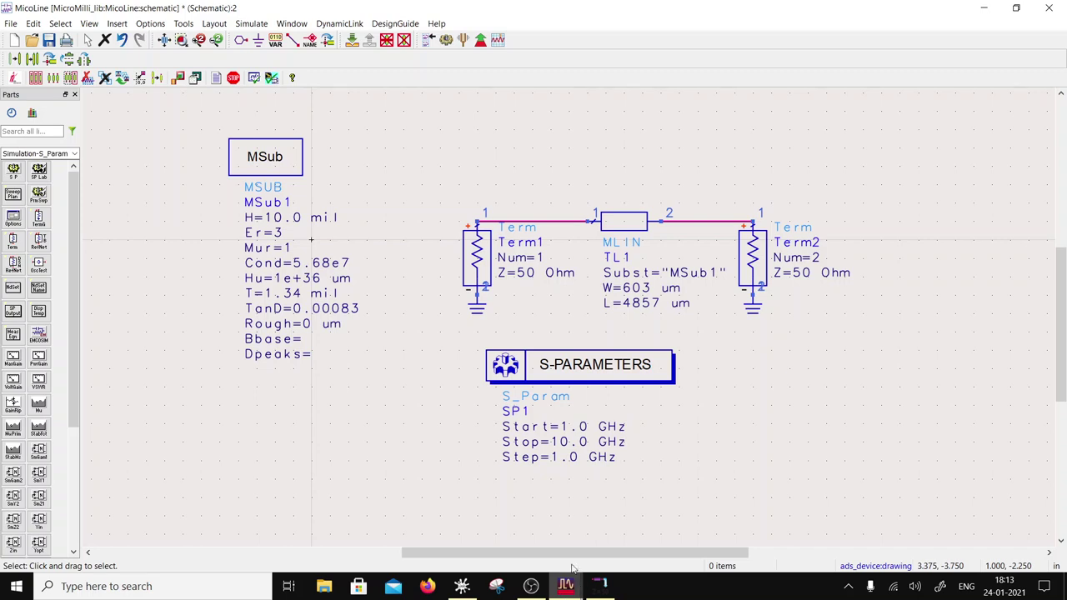
Step: Configure the S-parameter controller's frequency sweep as Single point at 10 GHz
{"action": "double_click", "coordinate": [584, 367]}
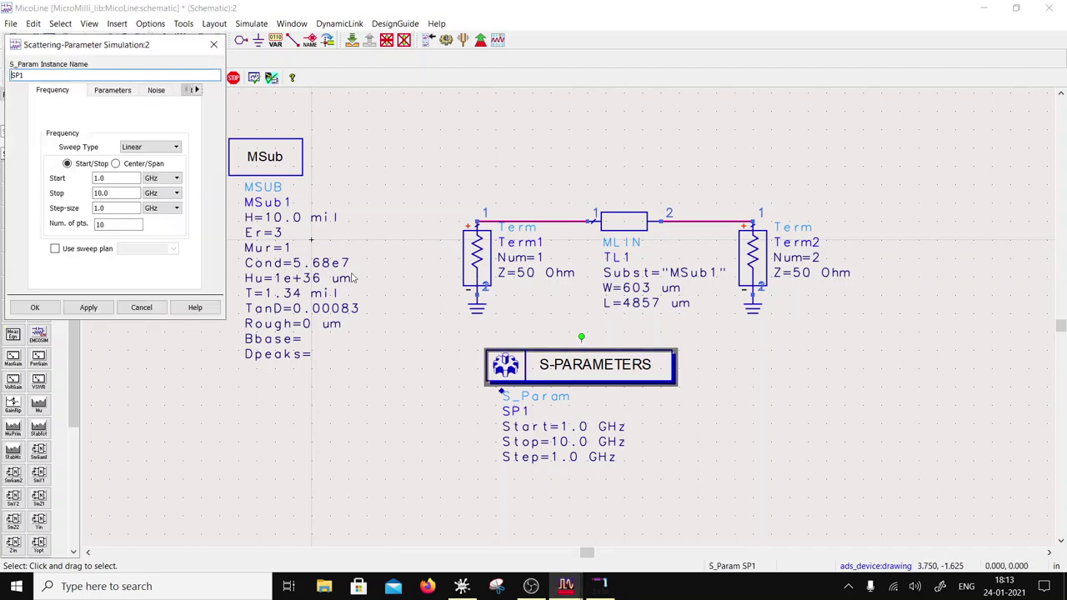
{"action": "double_click", "coordinate": [100, 178]}
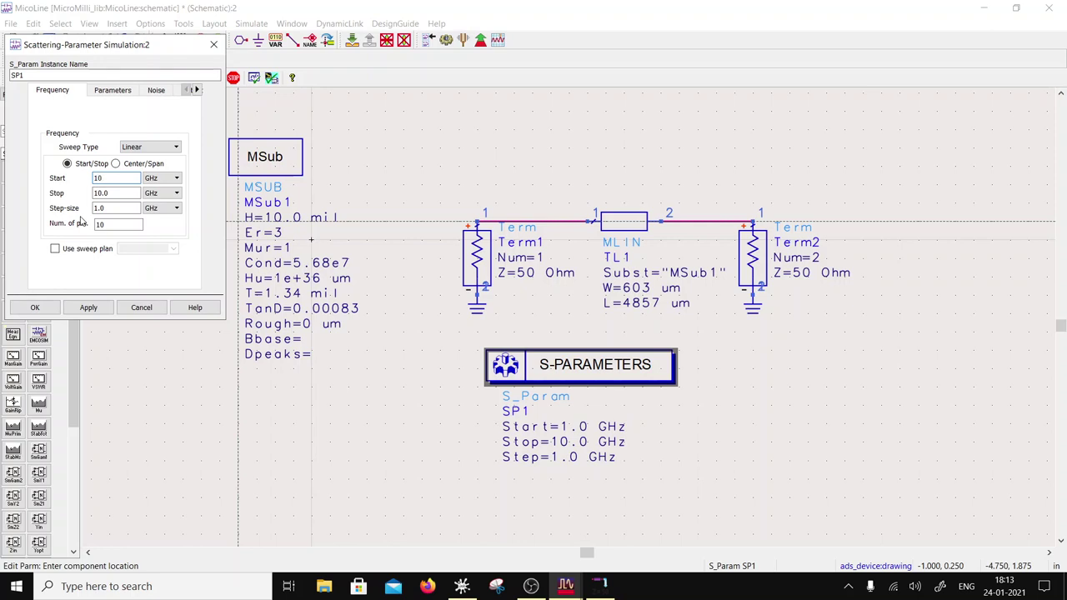
{"action": "left_click", "coordinate": [150, 147]}
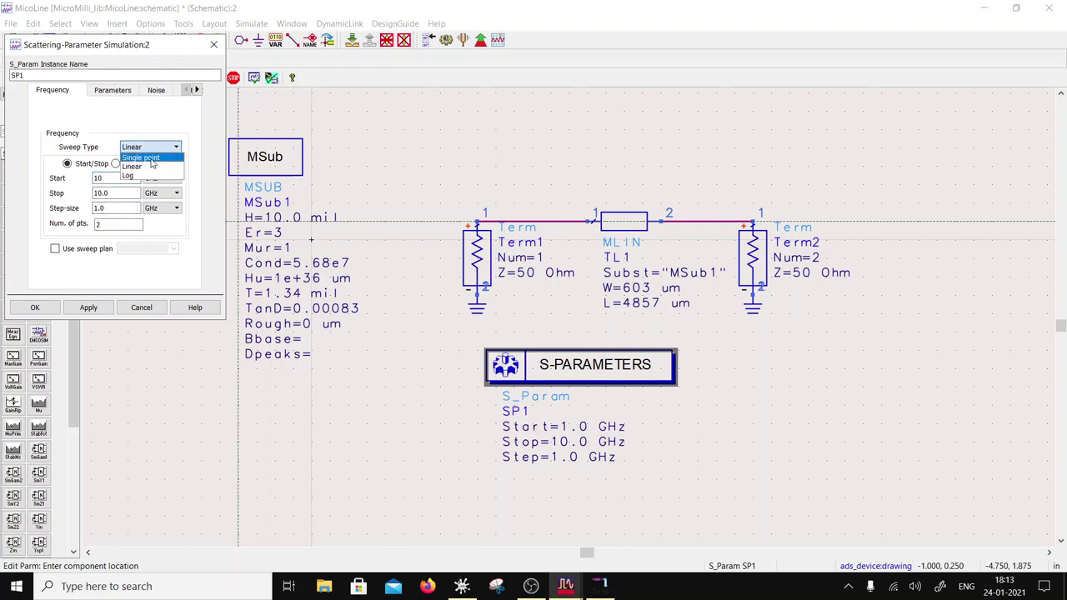
{"action": "left_click", "coordinate": [151, 159]}
{"action": "left_click", "coordinate": [35, 307]}
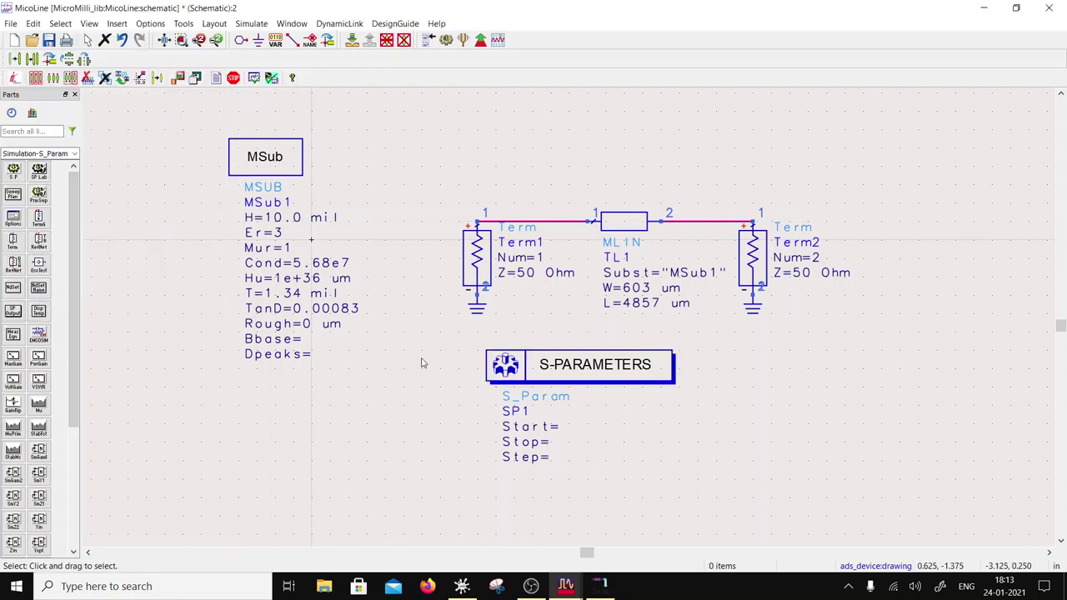
Step: Display Freq on the schematic for the S-parameter controller and hide its Start, Stop and Step parameters
{"action": "double_click", "coordinate": [584, 367]}
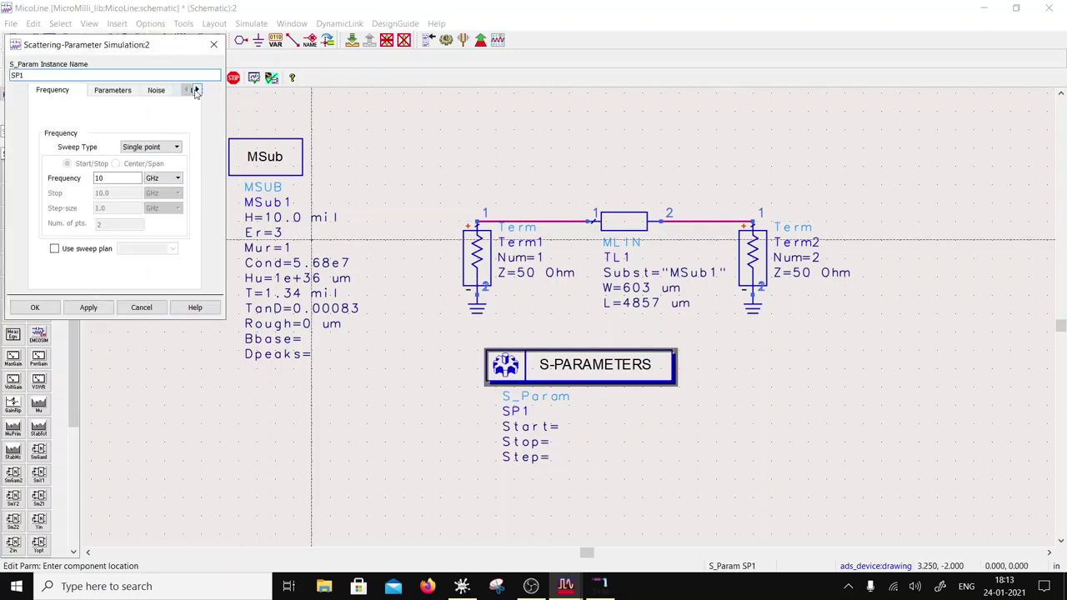
{"action": "left_click", "coordinate": [196, 90]}
{"action": "left_click", "coordinate": [196, 90]}
{"action": "left_click", "coordinate": [169, 91]}
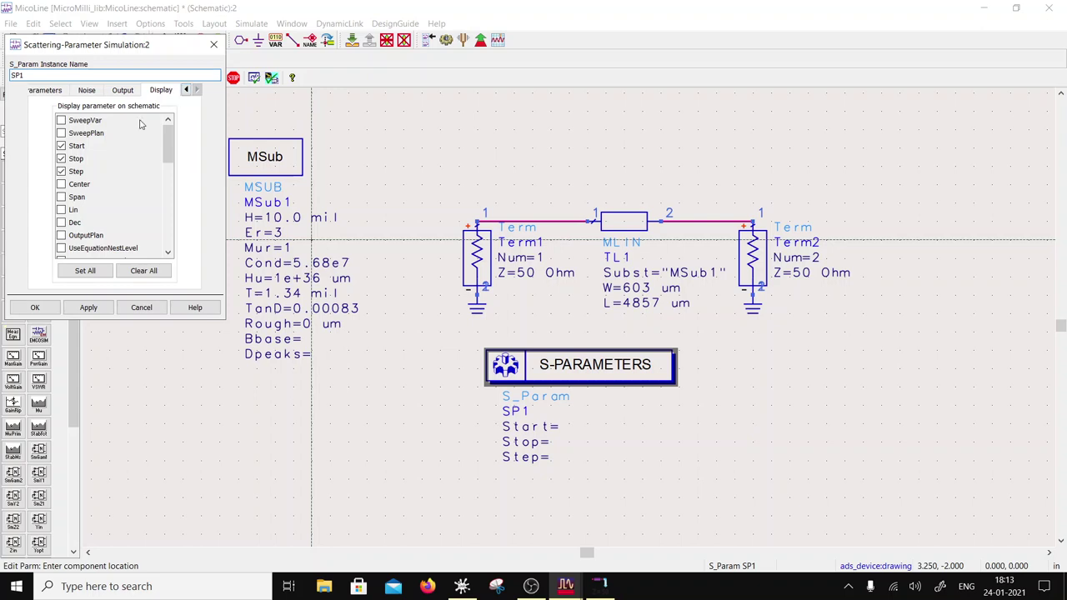
{"action": "left_click", "coordinate": [61, 171]}
{"action": "scroll", "coordinate": [74, 236], "scroll_direction": "down", "scroll_amount": 3}
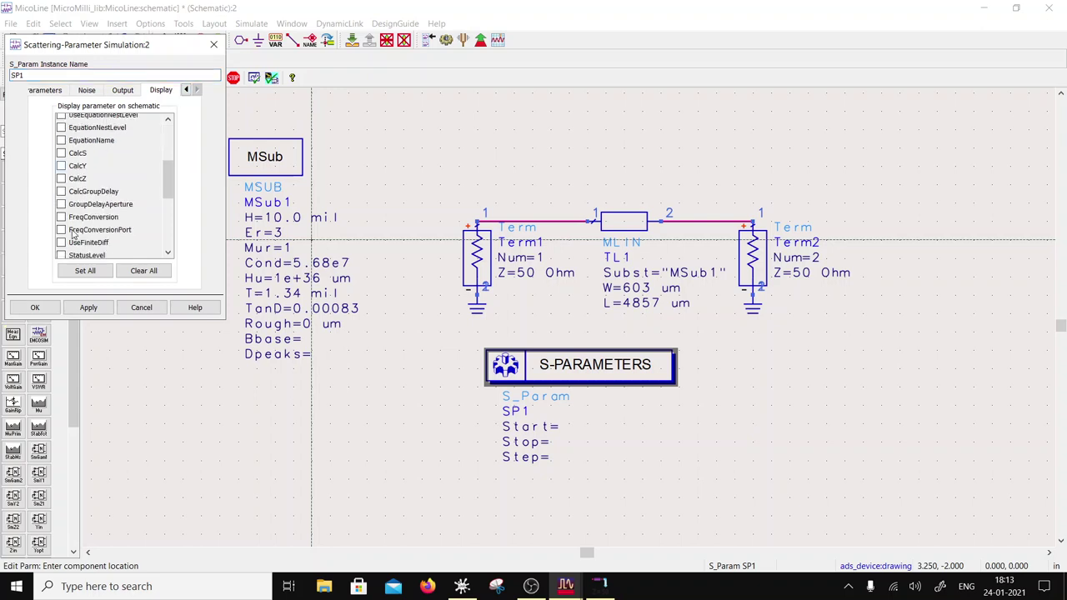
{"action": "scroll", "coordinate": [65, 234], "scroll_direction": "down", "scroll_amount": 3}
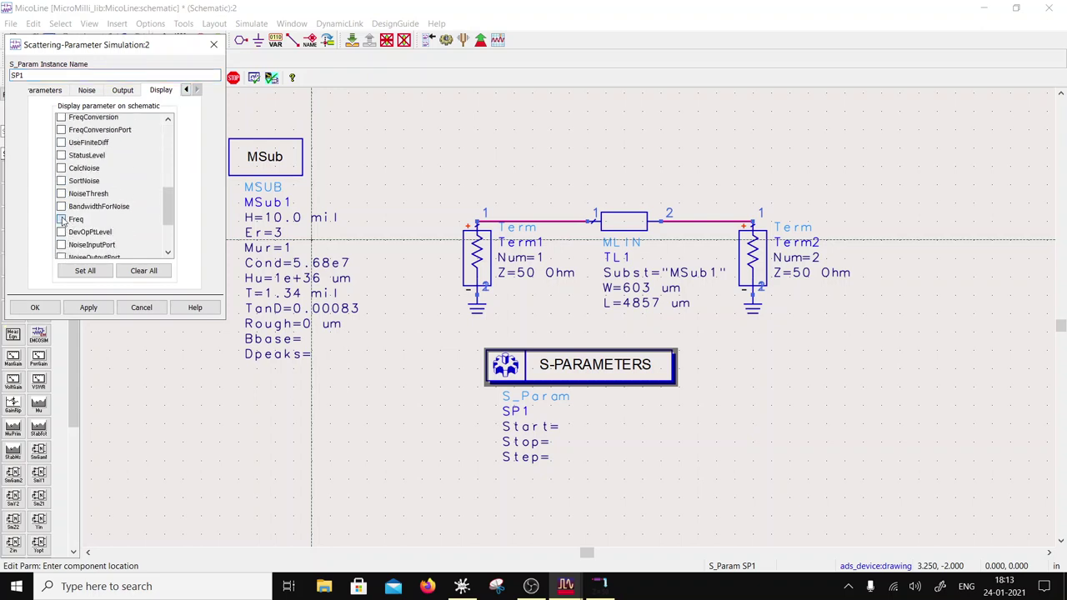
{"action": "left_click", "coordinate": [34, 307]}
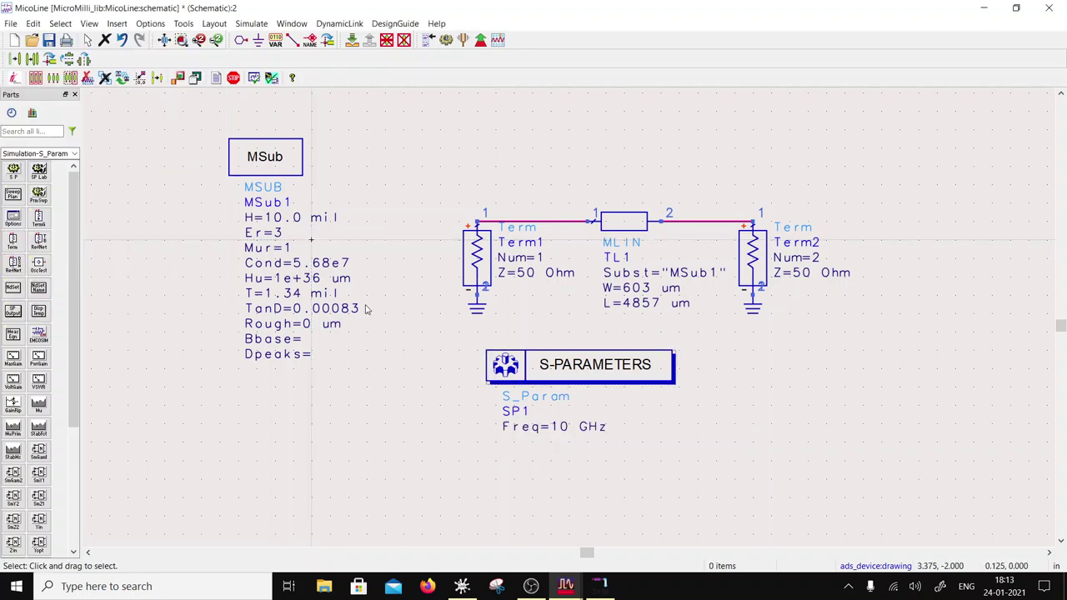
Step: Save the schematic and run the S-parameter simulation
{"action": "left_click", "coordinate": [49, 39]}
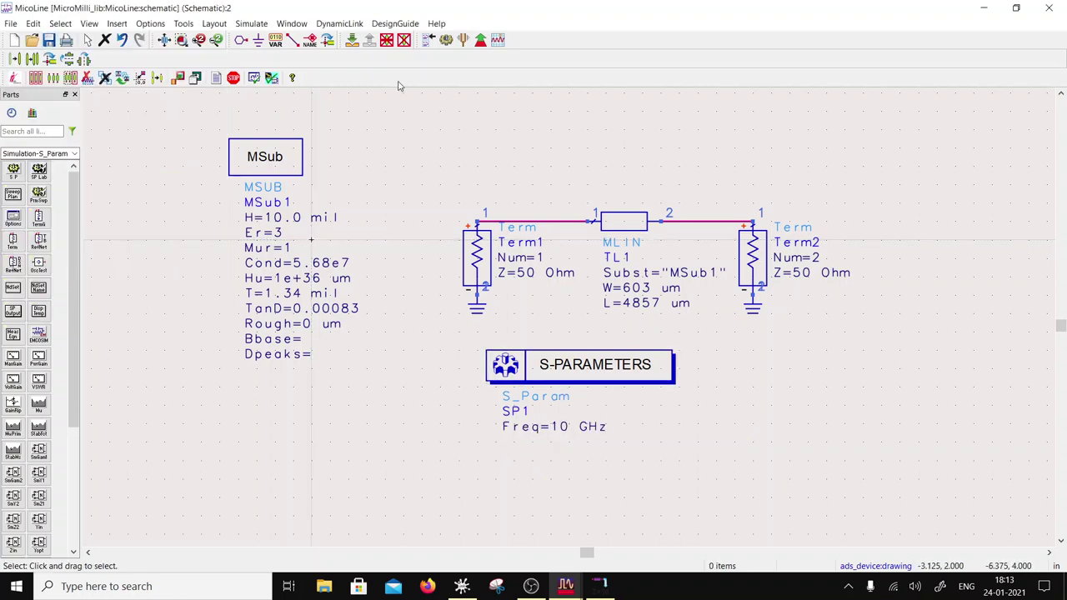
{"action": "left_click", "coordinate": [446, 39]}
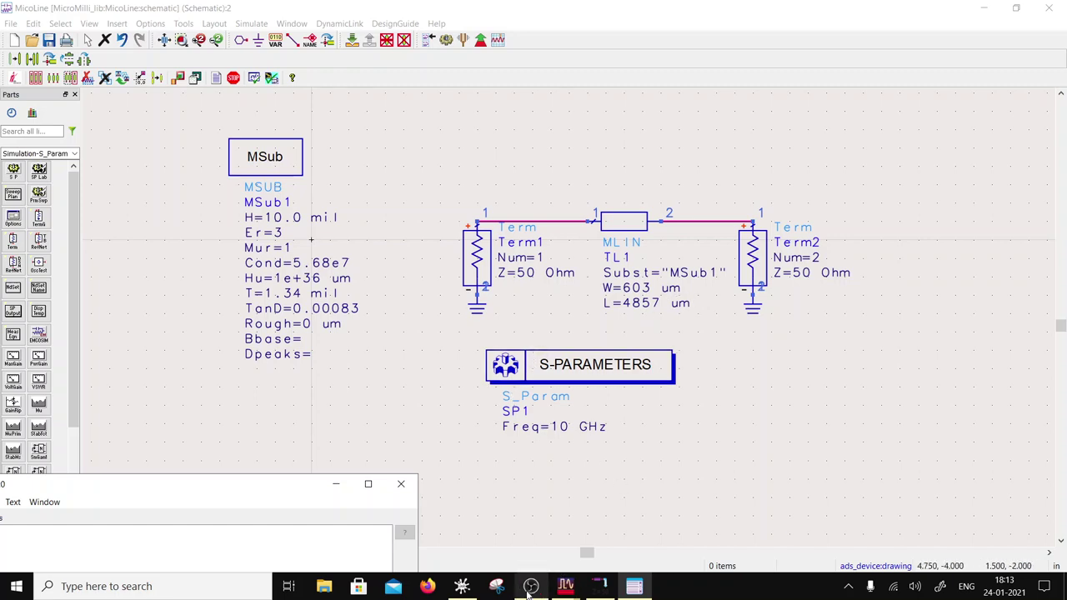
{"action": "left_click_drag", "start_coordinate": [264, 487], "coordinate": [361, 164]}
{"action": "left_click", "coordinate": [159, 561]}
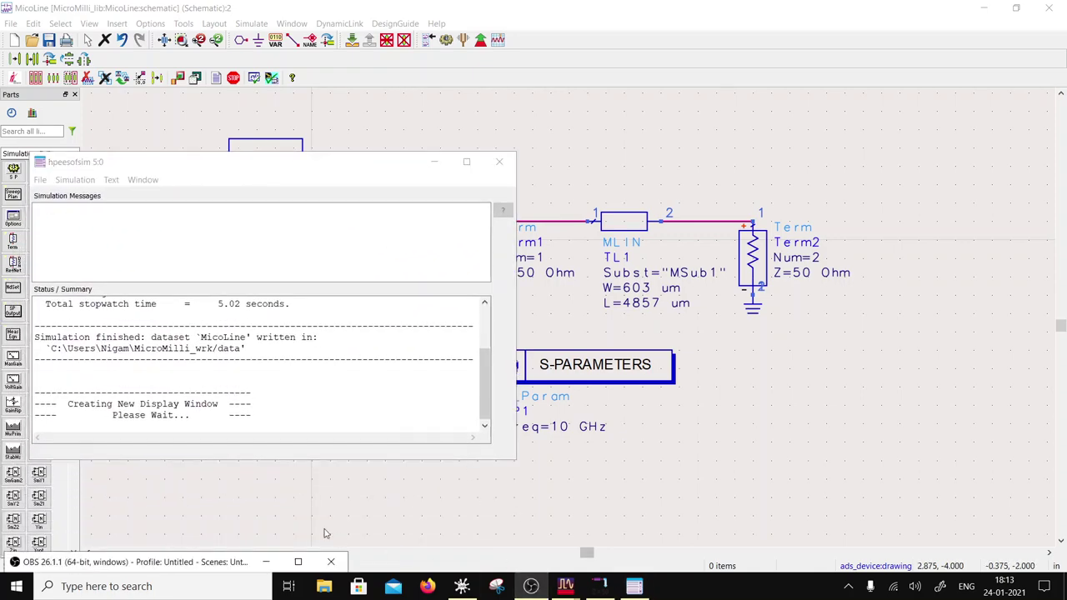
{"action": "mouse_move", "coordinate": [160, 560]}
{"action": "left_mouse_down"}
{"action": "mouse_move", "coordinate": [169, 270]}
{"action": "mouse_move", "coordinate": [125, 575]}
{"action": "mouse_move", "coordinate": [124, 564]}
{"action": "left_mouse_up"}
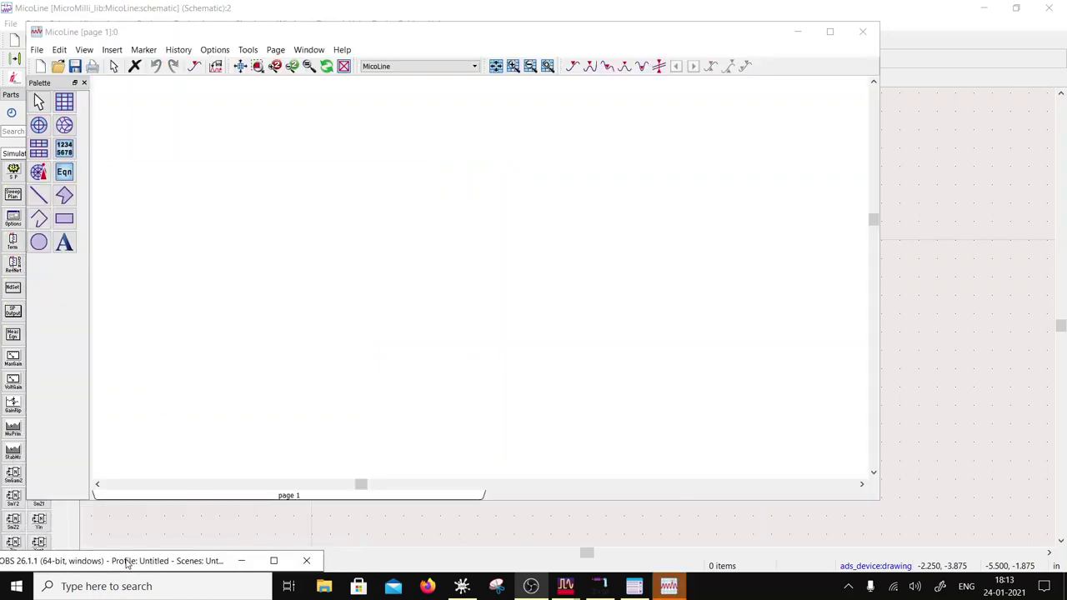
Step: Add a Smith chart to the data display with the S(1,1) and S(2,2) traces from the MicoLine dataset
{"action": "left_click", "coordinate": [65, 125]}
{"action": "left_click", "coordinate": [233, 167]}
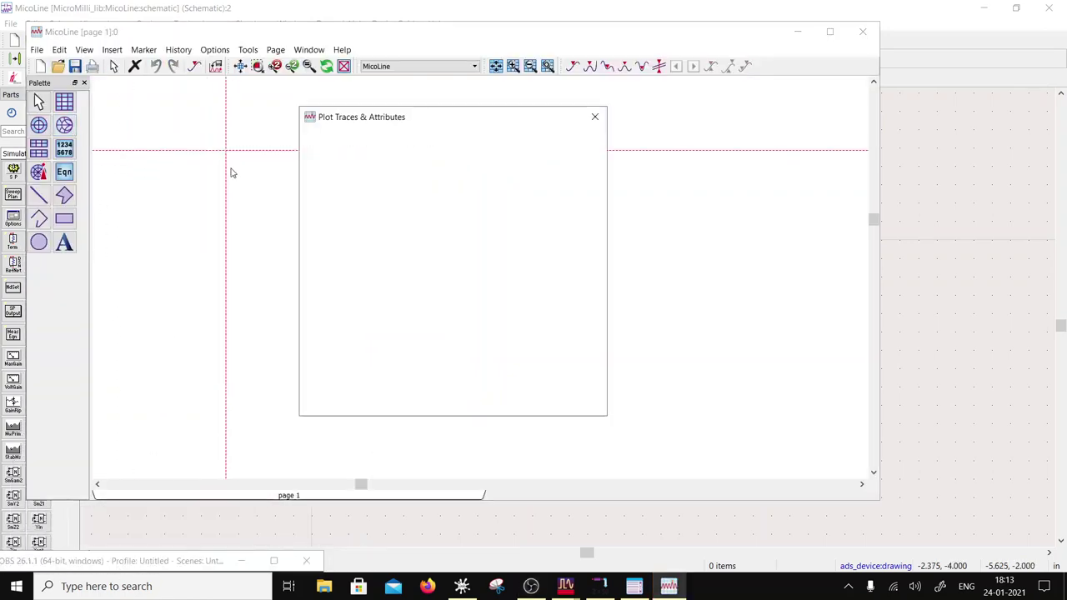
{"action": "left_click", "coordinate": [327, 304]}
{"action": "left_click", "coordinate": [451, 243]}
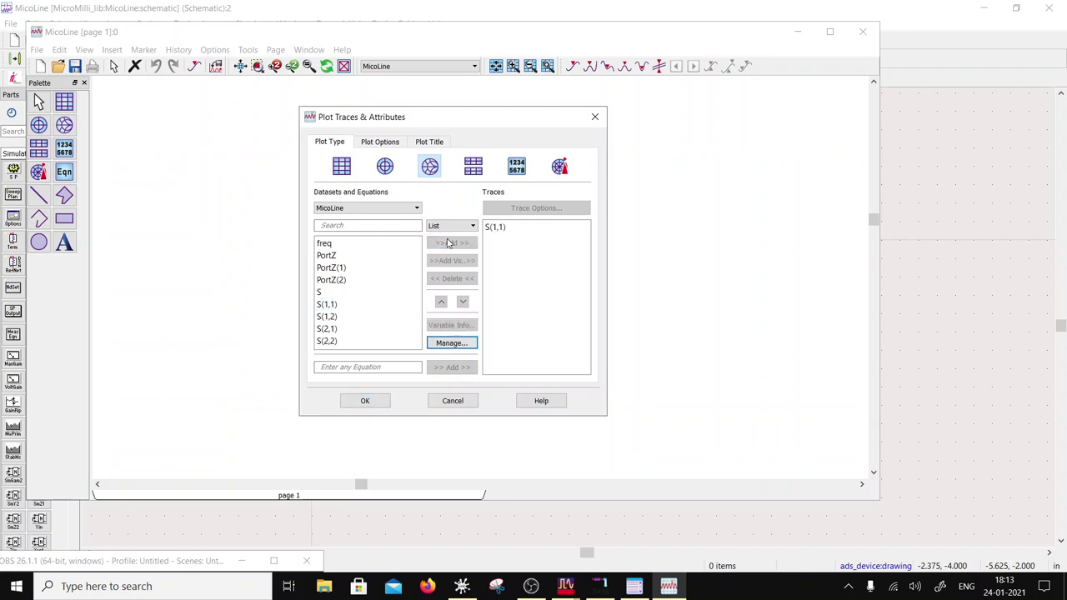
{"action": "left_click", "coordinate": [364, 341]}
{"action": "left_click", "coordinate": [451, 242]}
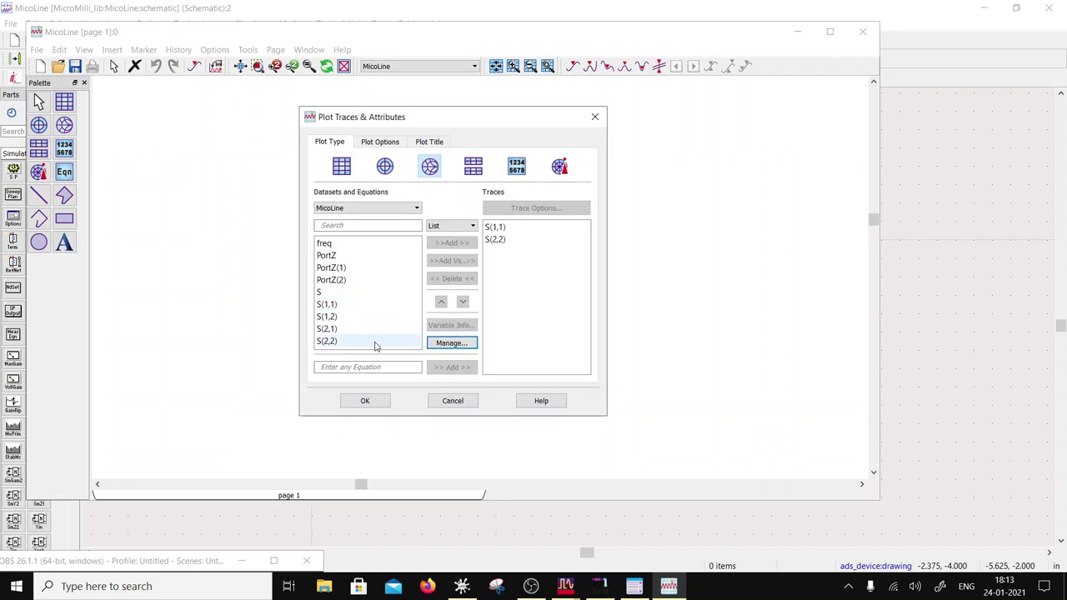
{"action": "left_click", "coordinate": [361, 401]}
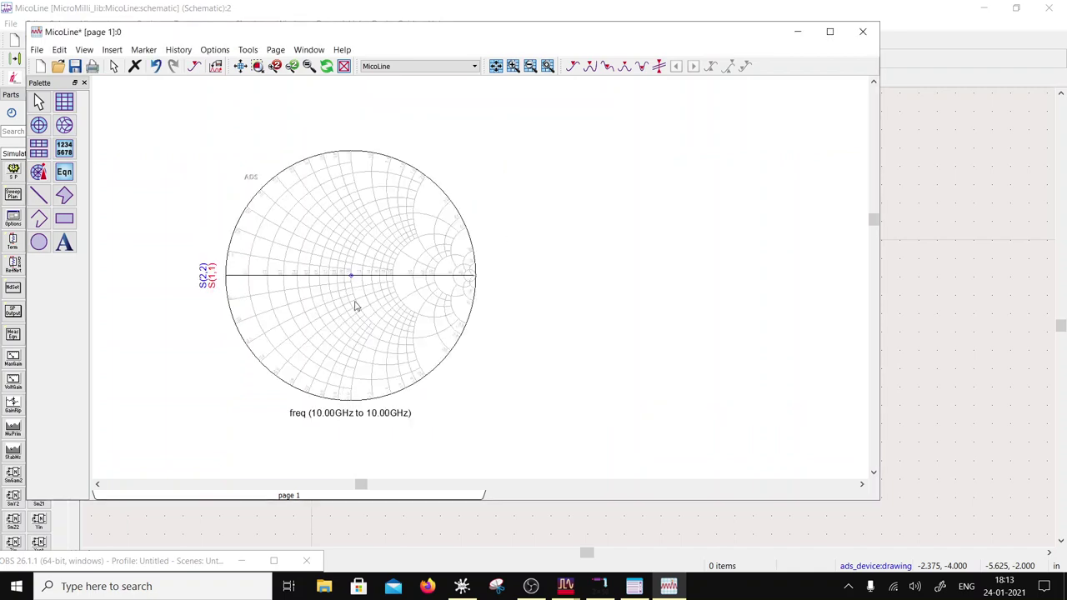
Step: Set the S(1,1) trace thickness to 2.5 points on the Smith chart and thicken the S(2,2) trace as well
{"action": "double_click", "coordinate": [353, 280]}
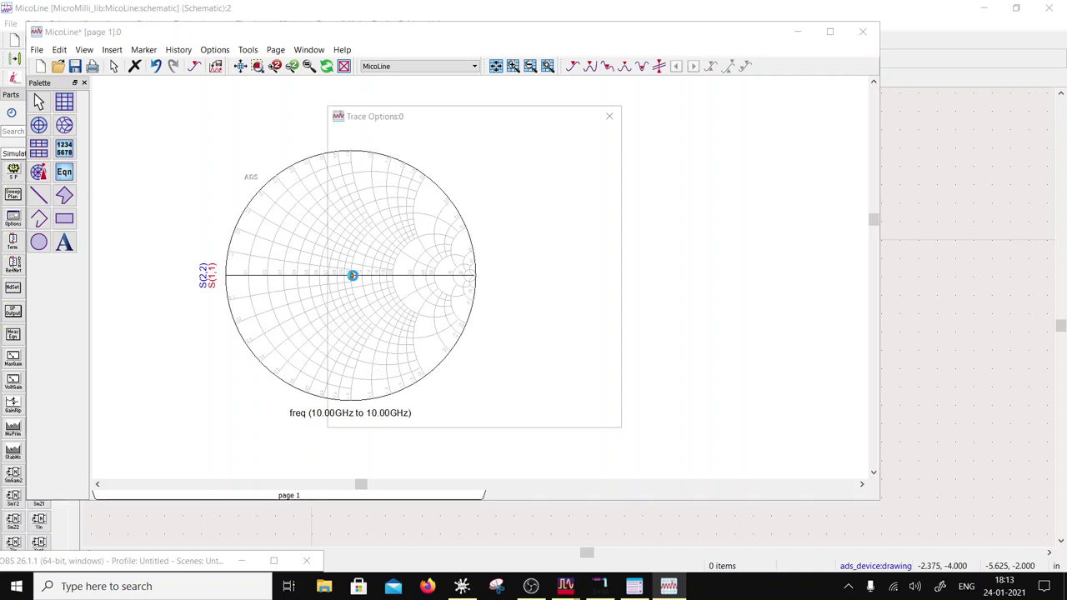
{"action": "left_click", "coordinate": [541, 201]}
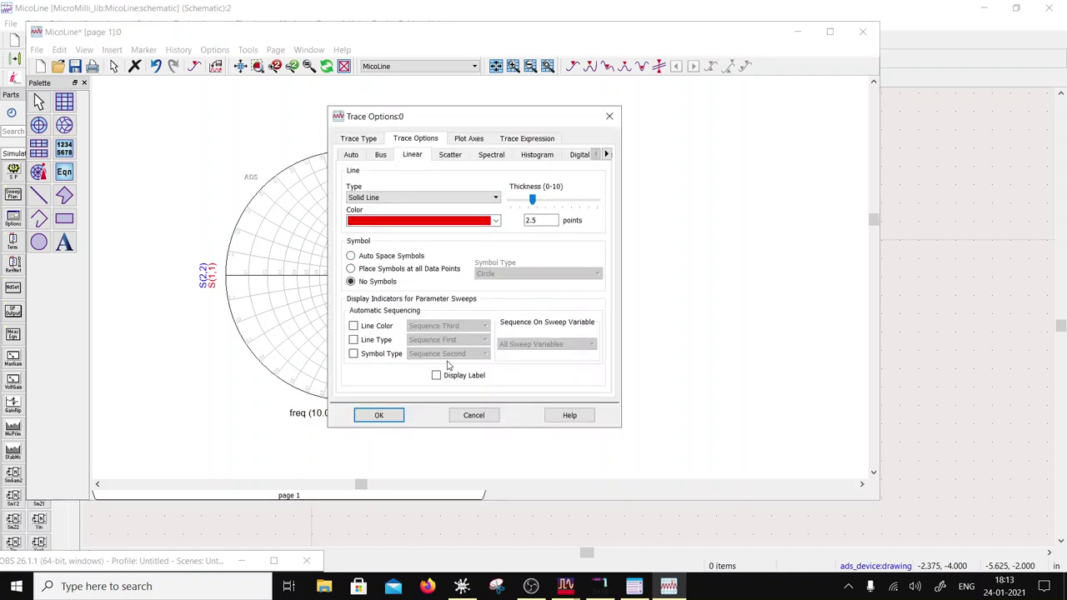
{"action": "left_click", "coordinate": [377, 414]}
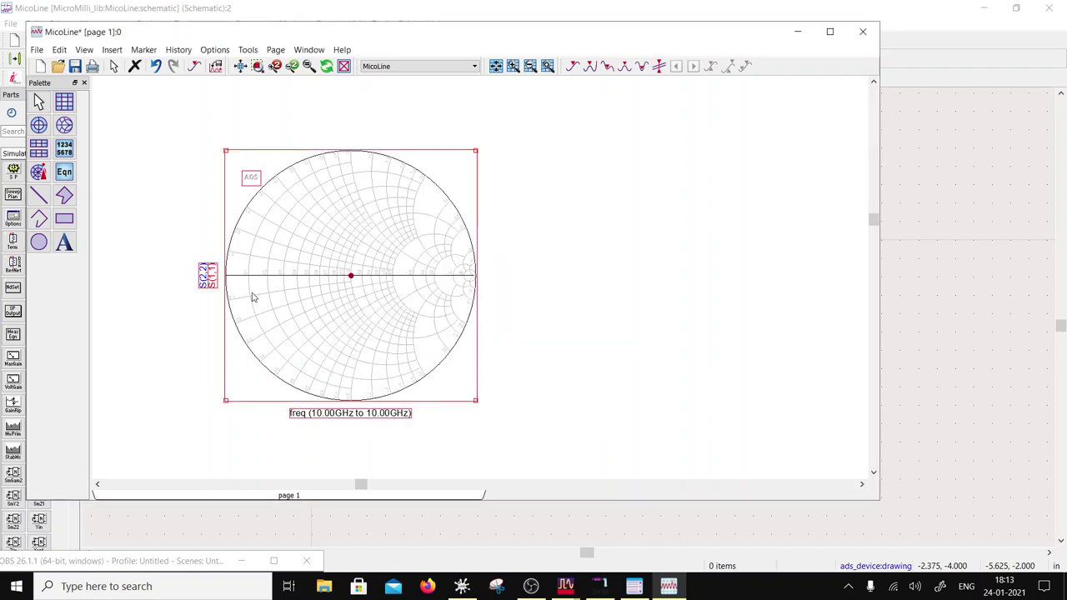
{"action": "double_click", "coordinate": [351, 276]}
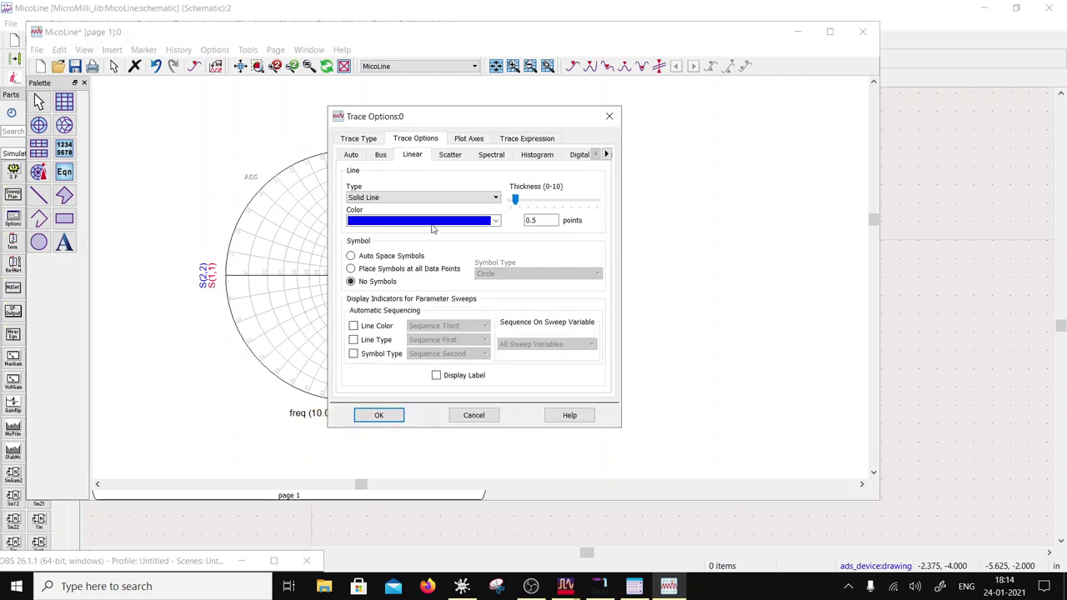
{"action": "left_click", "coordinate": [375, 415]}
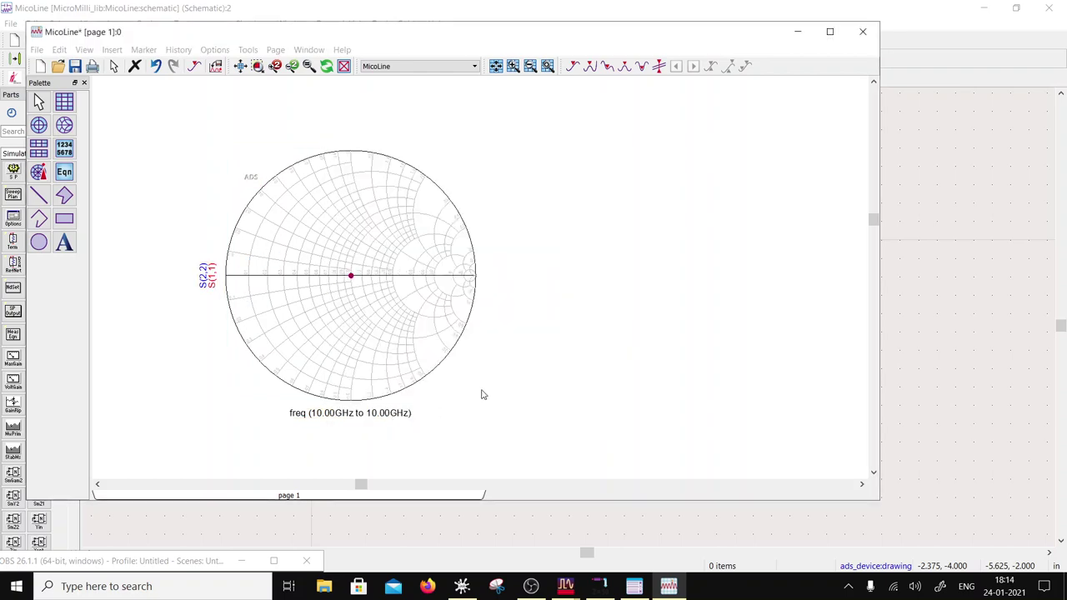
Step: Set the MLIN line's length to 6000 um in the schematic, save it and rerun the simulation
{"action": "left_click", "coordinate": [958, 291]}
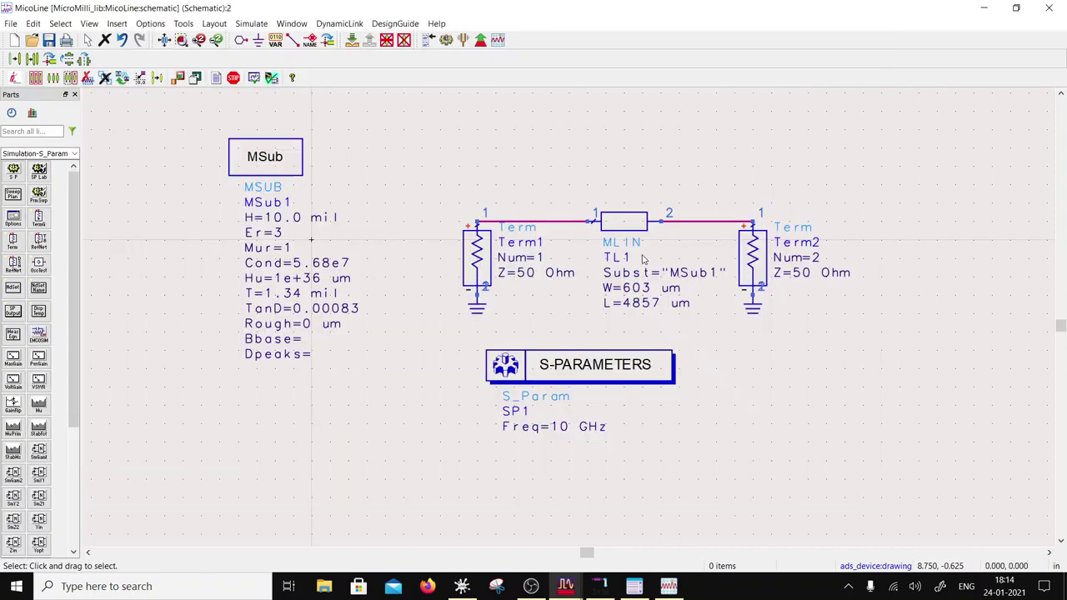
{"action": "double_click", "coordinate": [634, 304]}
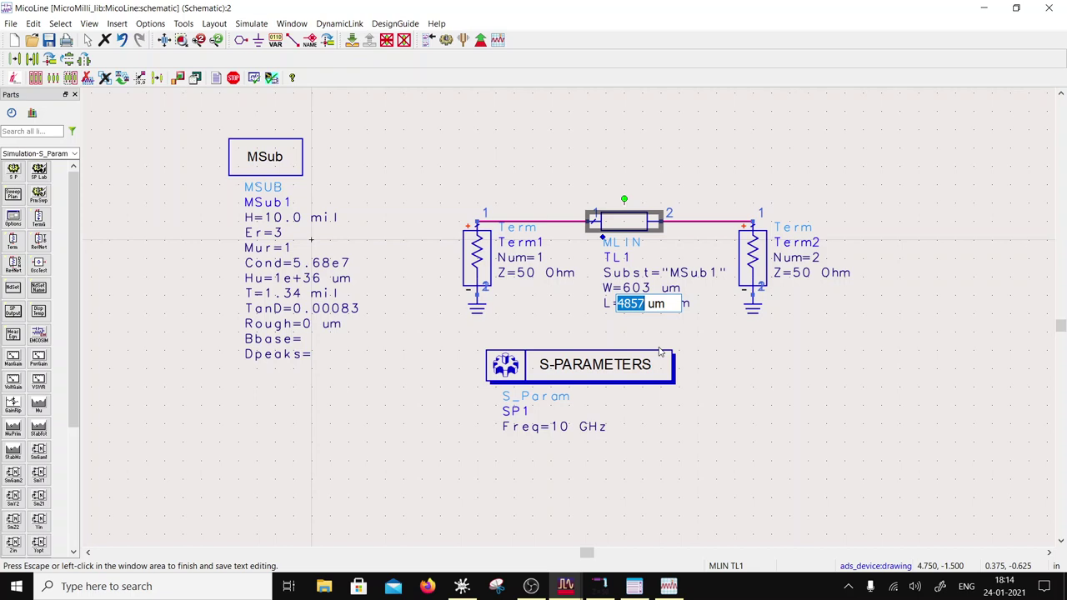
{"action": "type", "text": "6000"}
{"action": "left_click", "coordinate": [709, 361]}
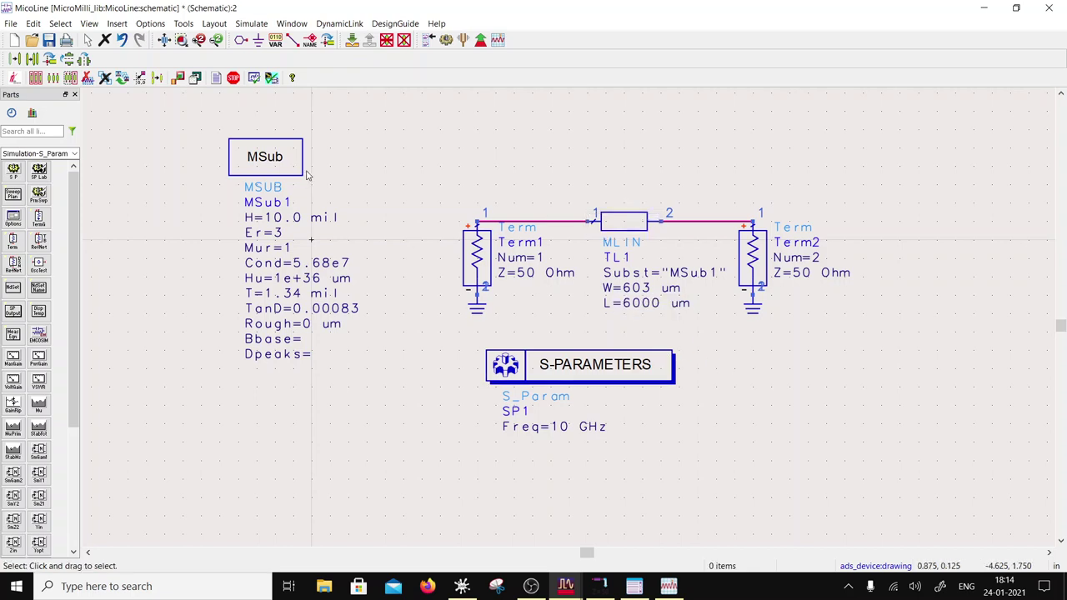
{"action": "left_click", "coordinate": [48, 41]}
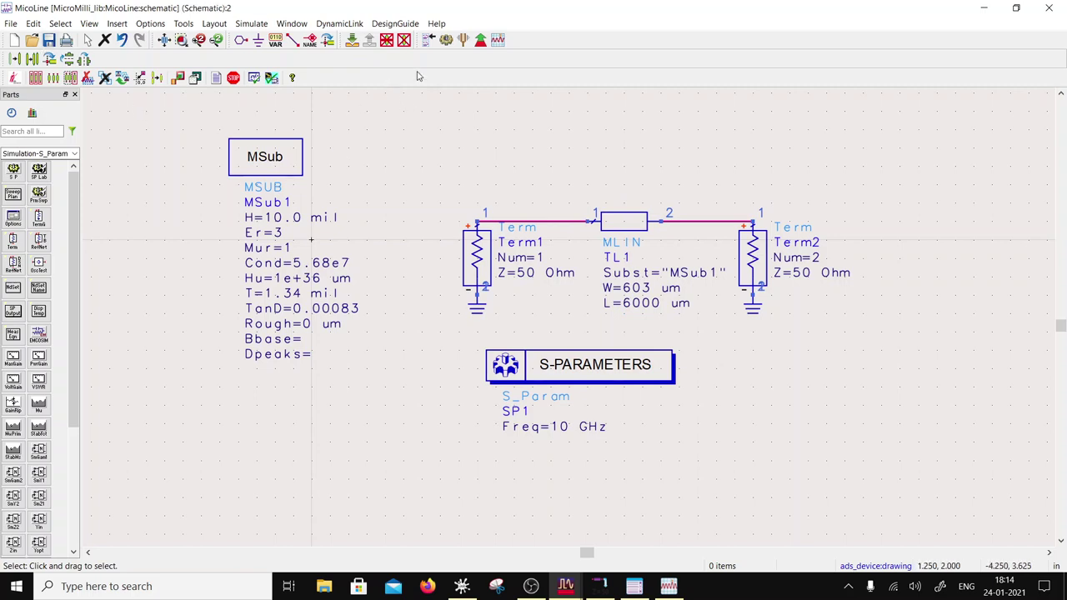
{"action": "left_click", "coordinate": [446, 41]}
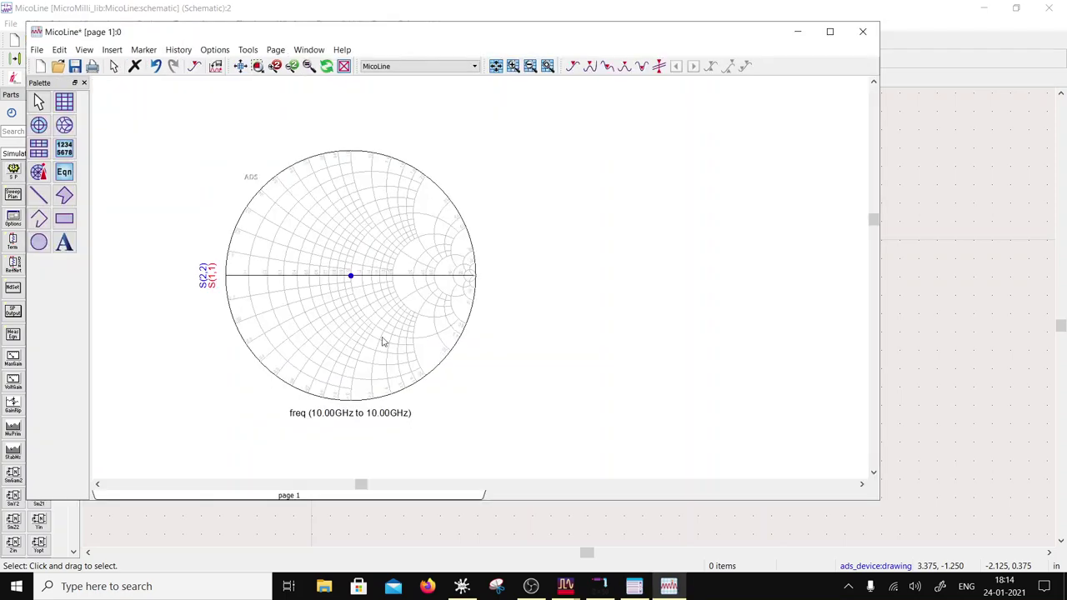
Step: Set the MLIN line's length to 18000 um in the schematic, save it and rerun the simulation
{"action": "left_click", "coordinate": [937, 311]}
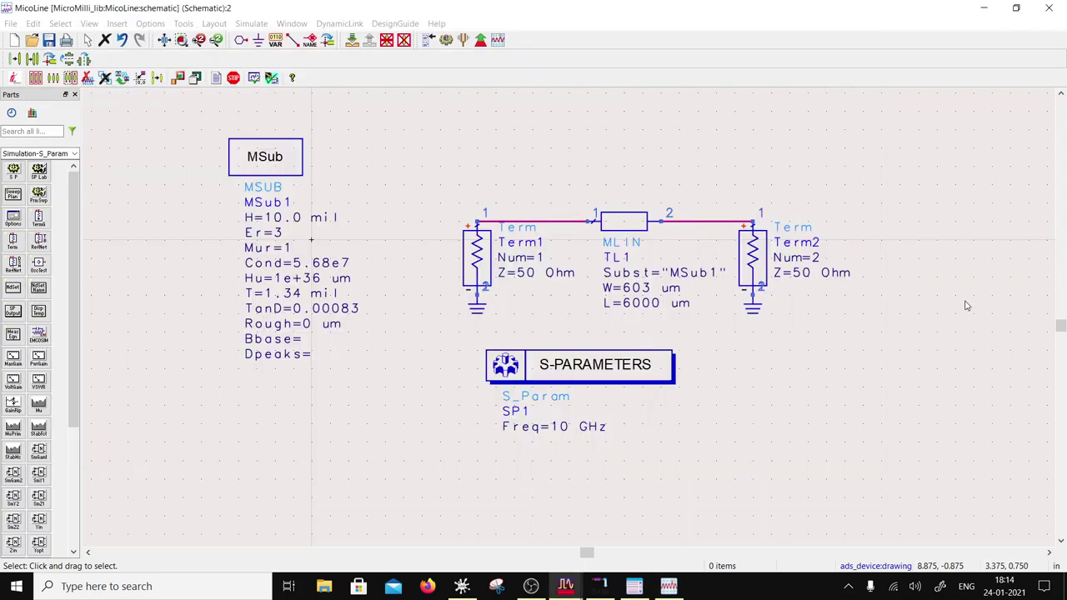
{"action": "double_click", "coordinate": [631, 304]}
{"action": "type", "text": "1000 um"}
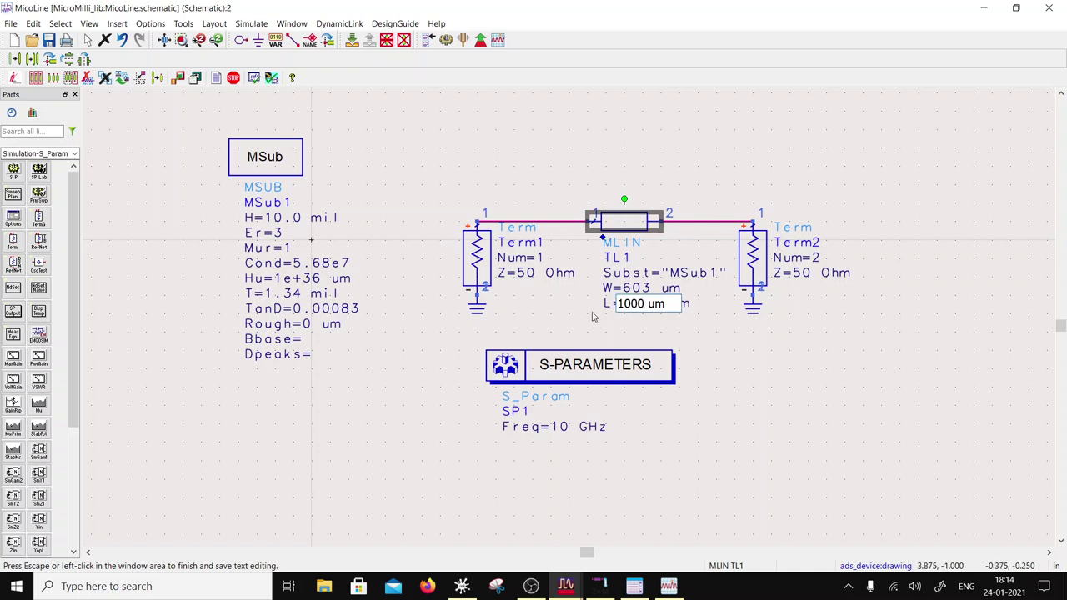
{"action": "key", "text": "Left"}
{"action": "key", "text": "Left"}
{"action": "key", "text": "Left"}
{"action": "type", "text": "8"}
{"action": "left_click", "coordinate": [350, 258]}
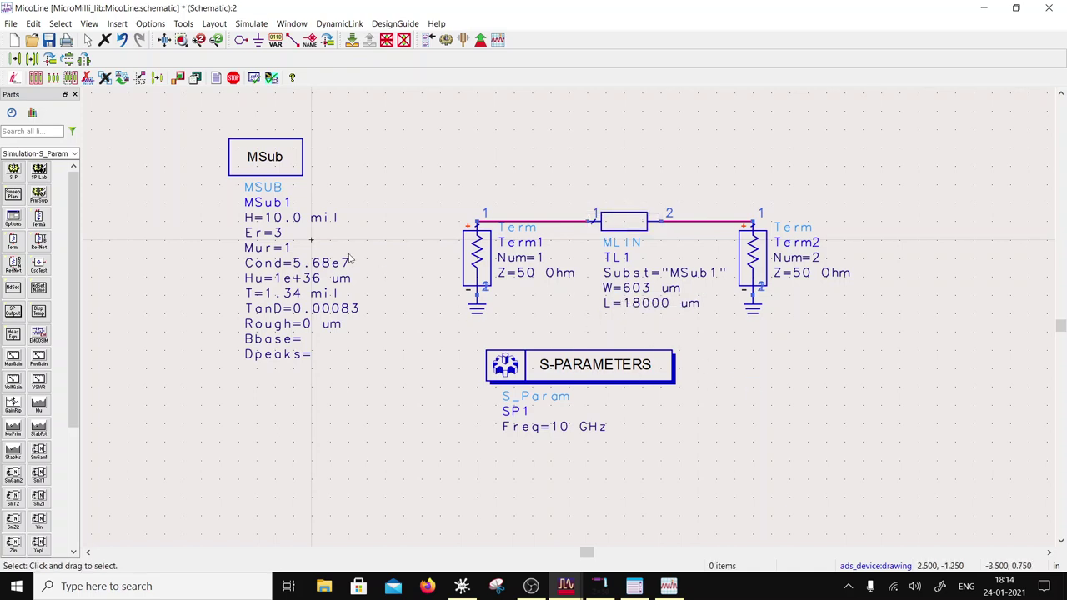
{"action": "left_click", "coordinate": [48, 40]}
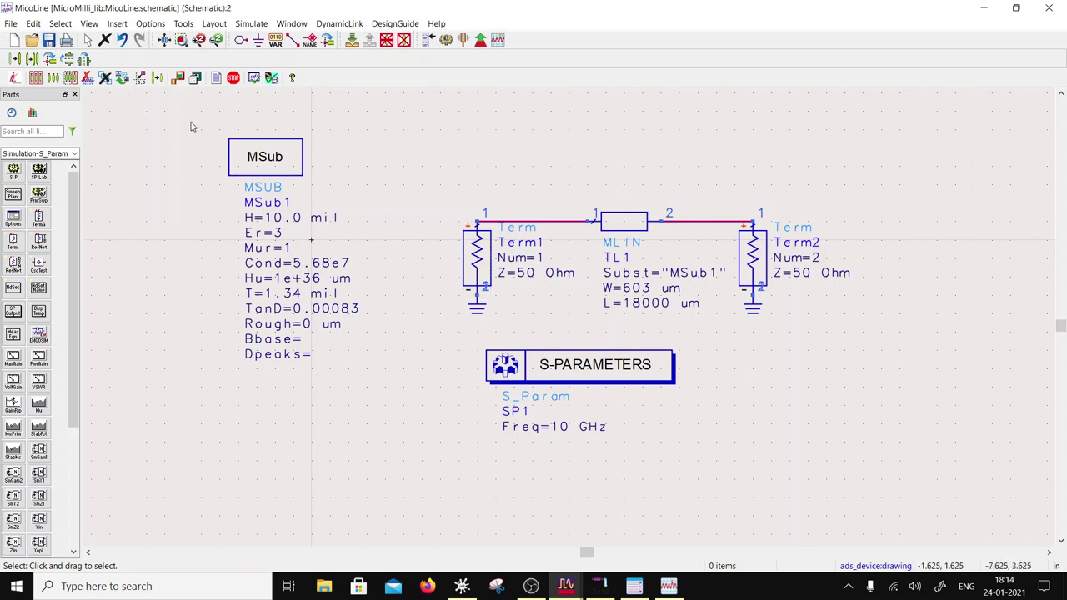
{"action": "left_click", "coordinate": [446, 41]}
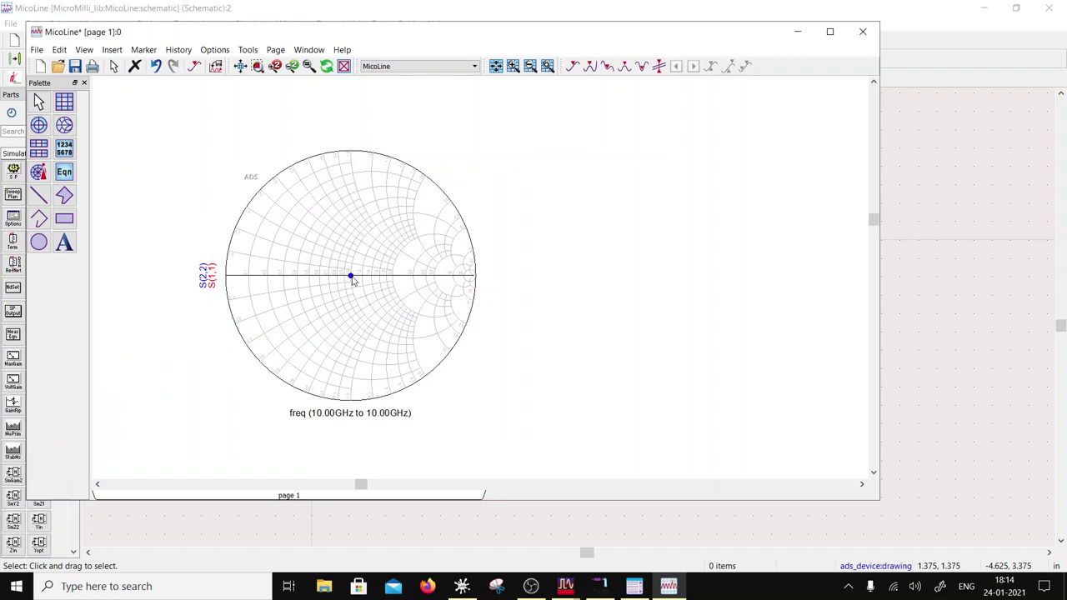
Step: Save the data display containing the Smith chart
{"action": "left_click", "coordinate": [75, 67]}
Step: Undo the MLIN length changes back to 4857 um, keeping the controller's Freq=10 GHz, and save and resimulate the schematic
{"action": "left_click", "coordinate": [886, 215]}
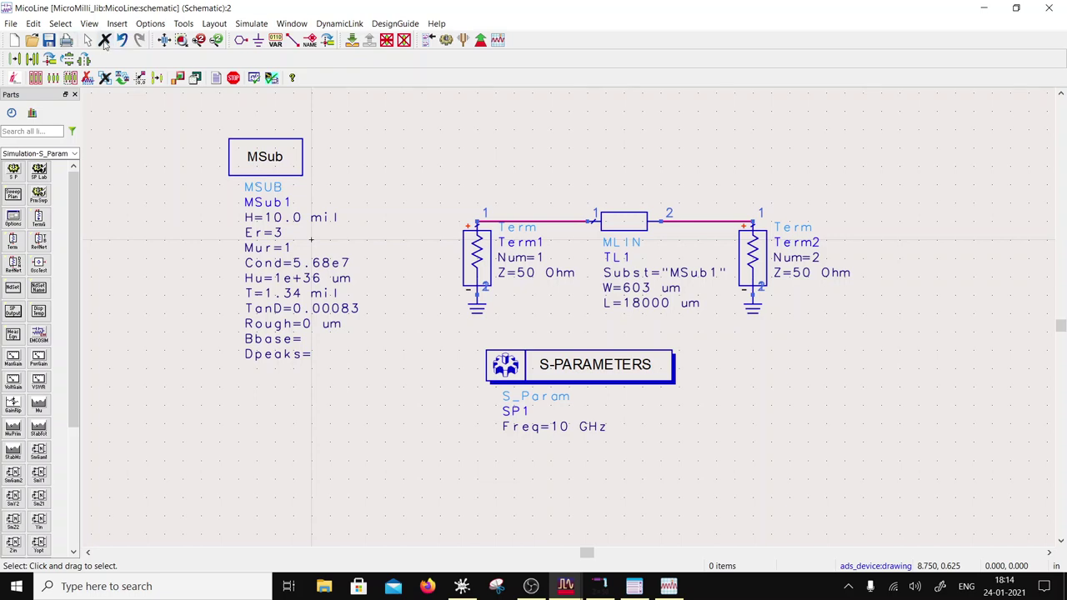
{"action": "left_click", "coordinate": [121, 39]}
{"action": "left_click", "coordinate": [121, 39]}
{"action": "left_click", "coordinate": [121, 39]}
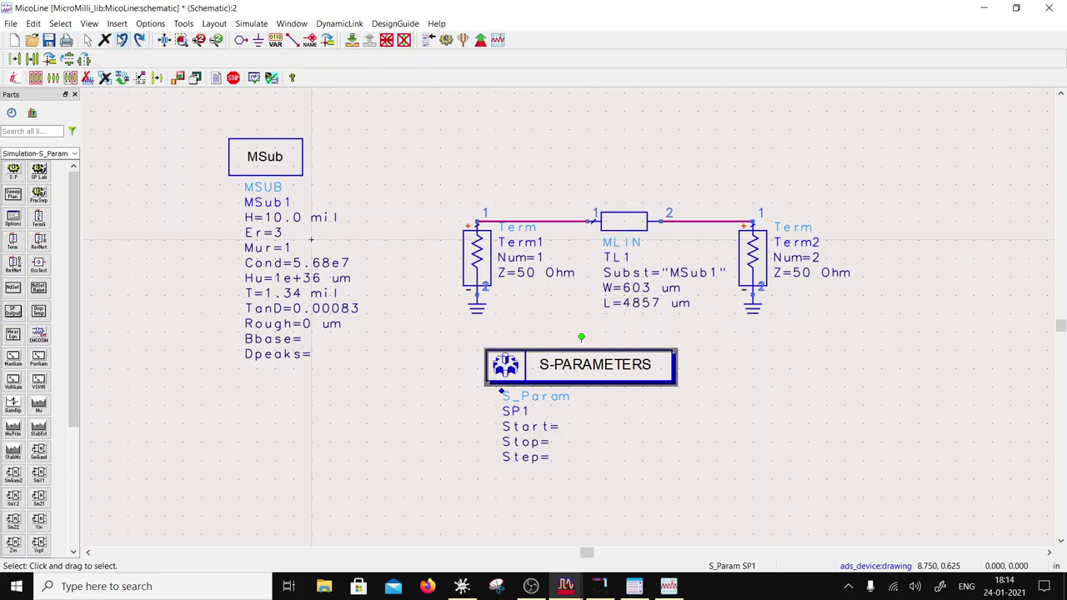
{"action": "left_click", "coordinate": [139, 39]}
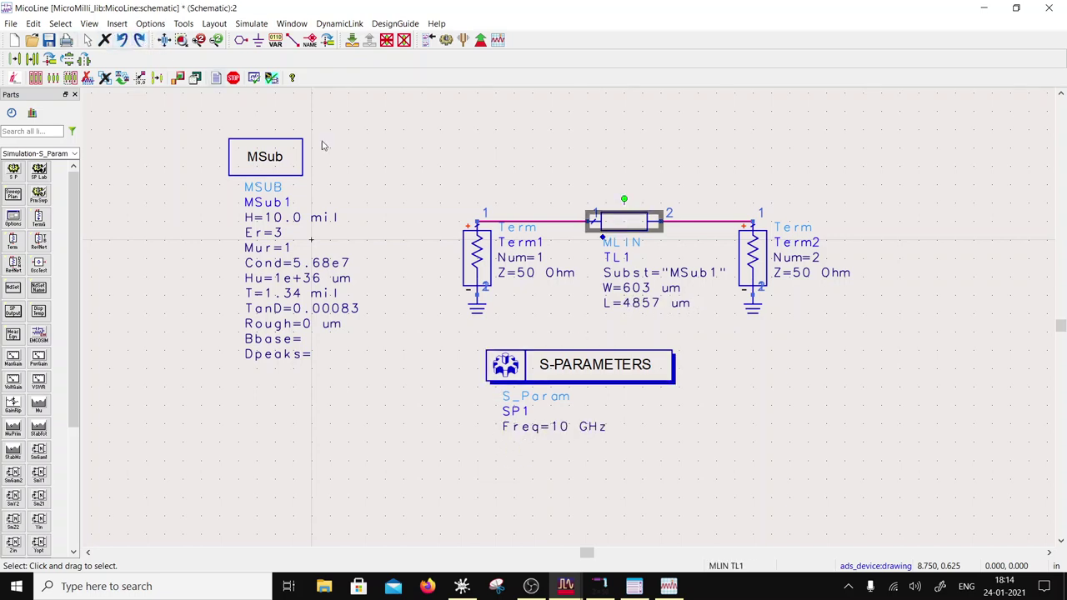
{"action": "left_click", "coordinate": [771, 364]}
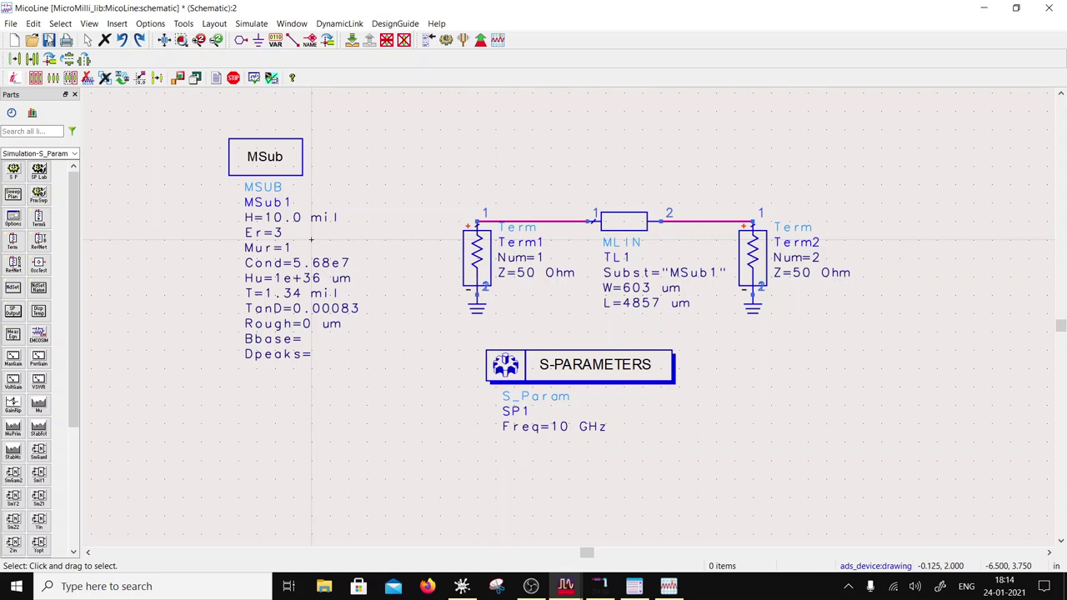
{"action": "left_click", "coordinate": [49, 39]}
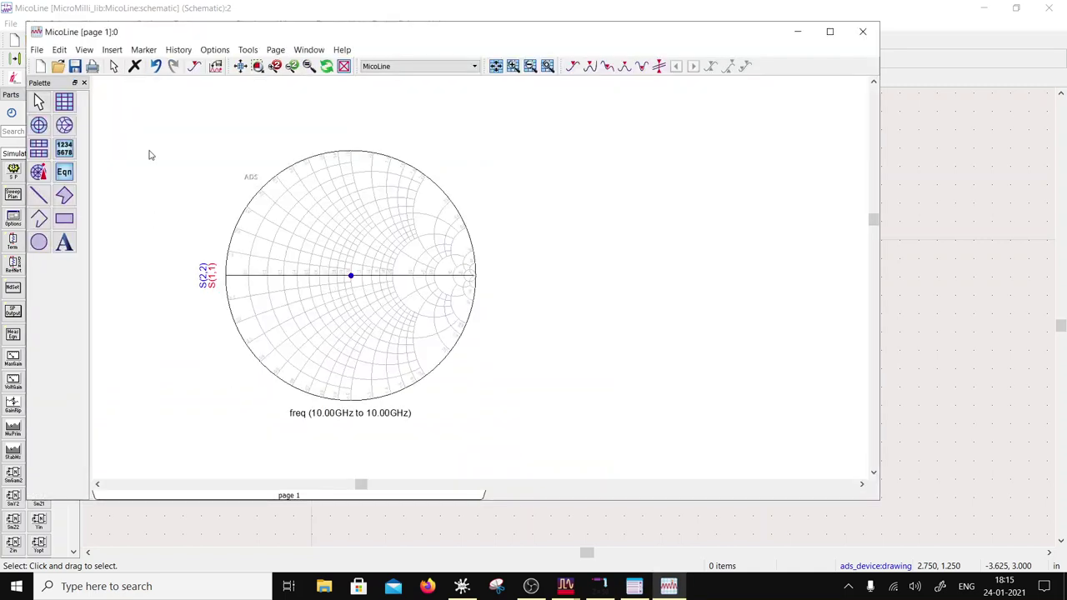
Step: Add a rectangular plot of the phase of S(2,1) beside the Smith chart
{"action": "left_click", "coordinate": [70, 101]}
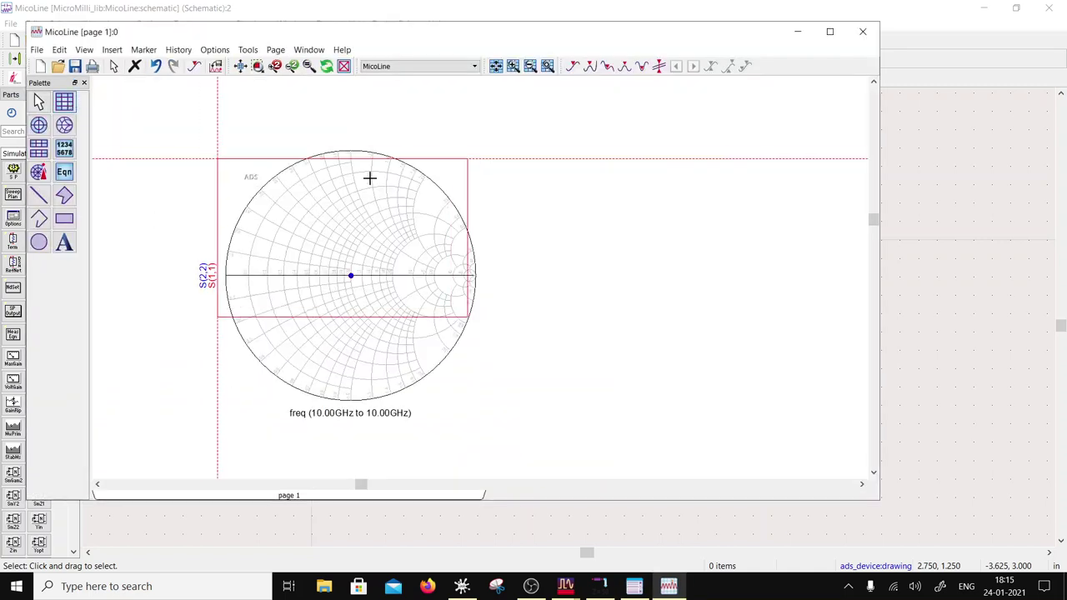
{"action": "left_click", "coordinate": [550, 187]}
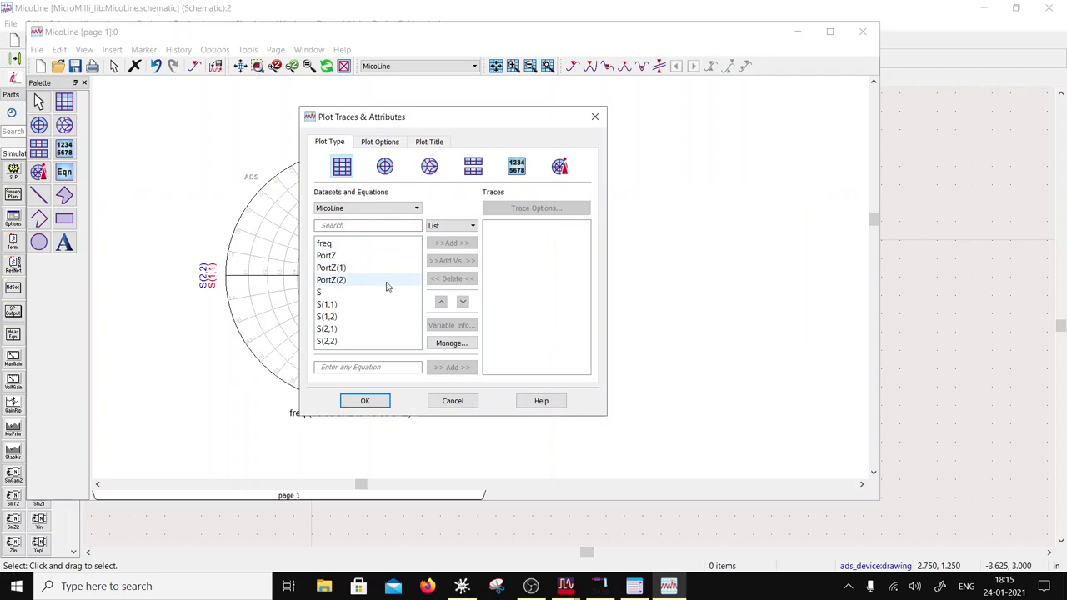
{"action": "left_click", "coordinate": [333, 328]}
{"action": "left_click", "coordinate": [451, 243]}
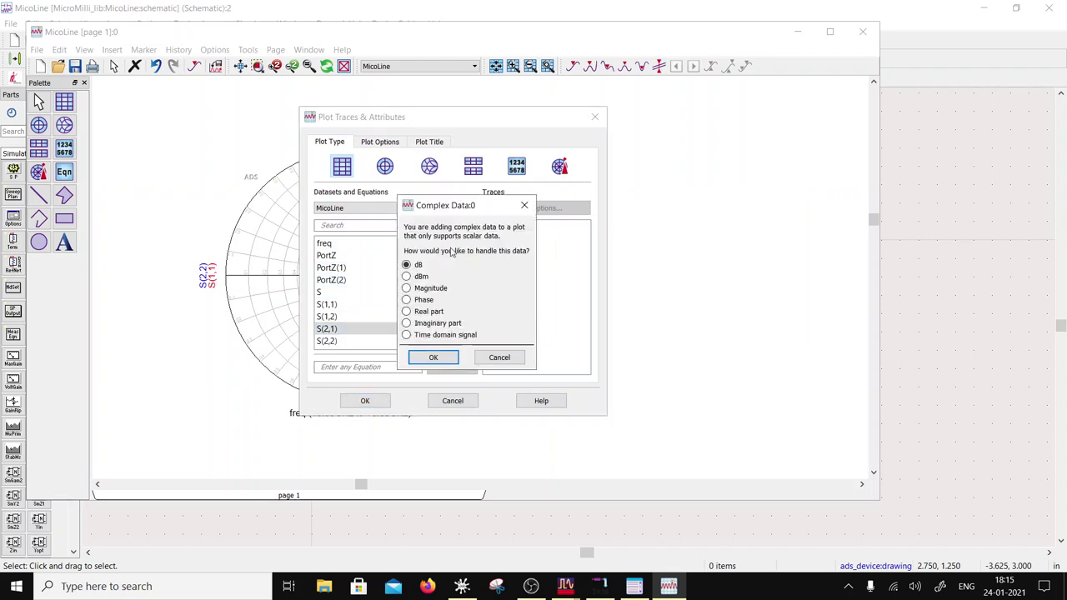
{"action": "left_click", "coordinate": [423, 301]}
{"action": "left_click", "coordinate": [434, 357]}
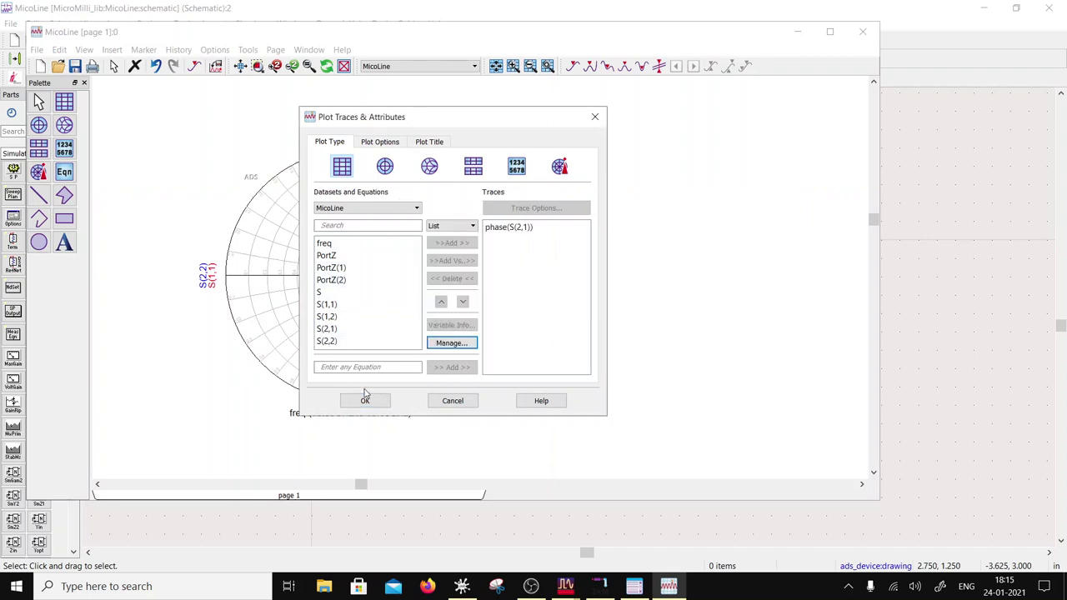
{"action": "left_click", "coordinate": [364, 400]}
{"action": "left_click_drag", "start_coordinate": [621, 282], "coordinate": [647, 282]}
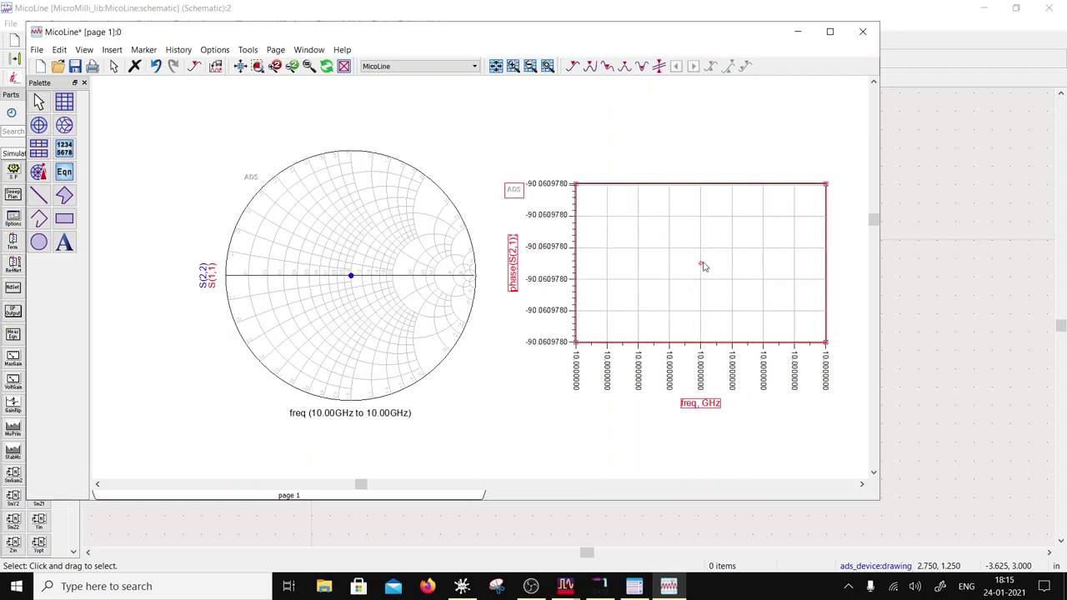
{"action": "double_click", "coordinate": [703, 266]}
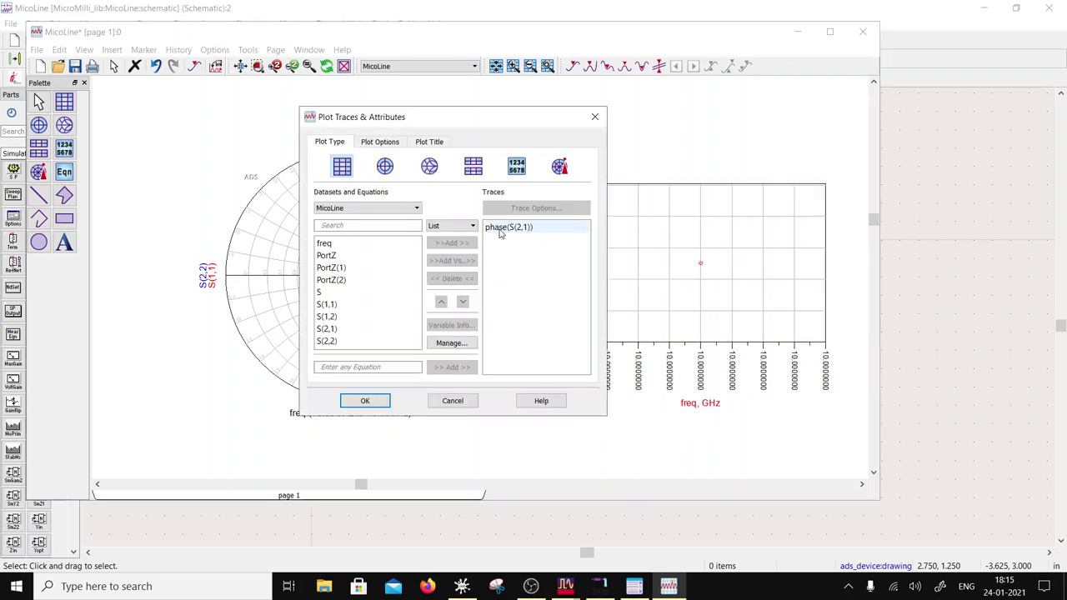
{"action": "left_click", "coordinate": [381, 143]}
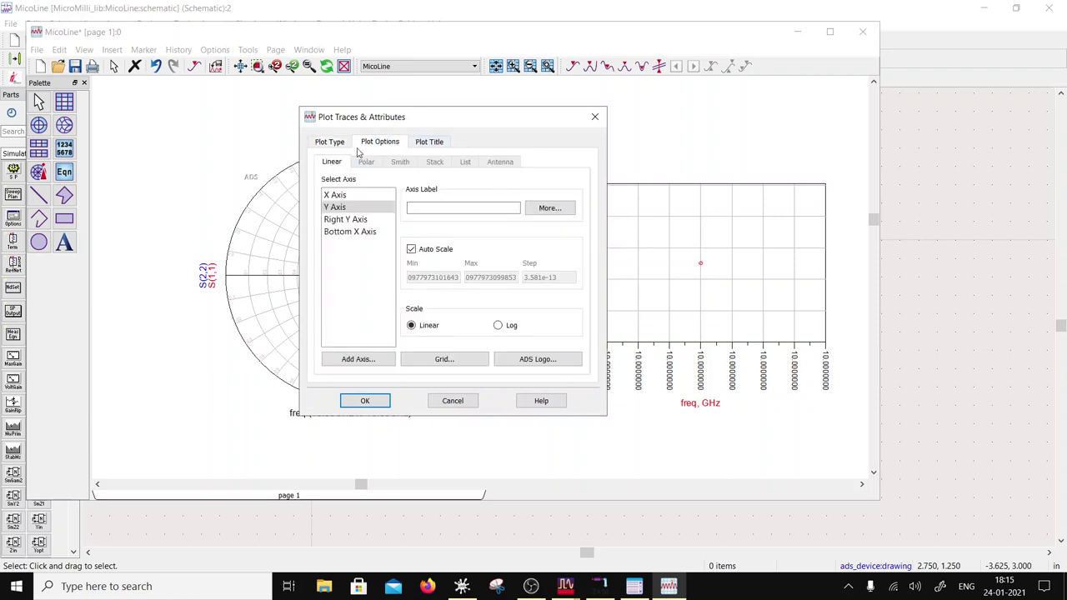
{"action": "left_click", "coordinate": [594, 117]}
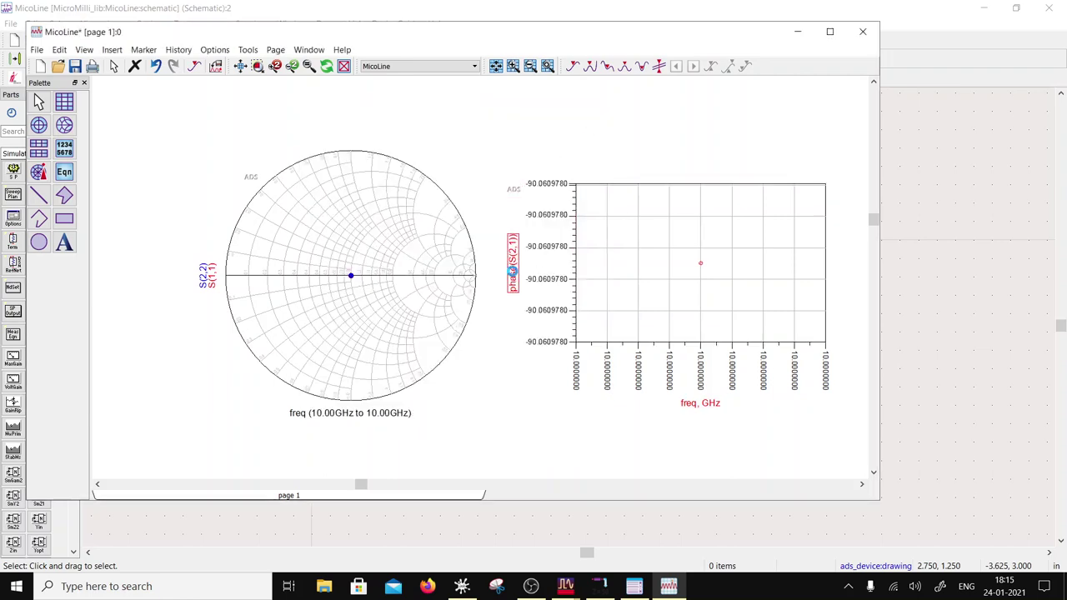
Step: Make the phase(S(2,1)) trace on the rectangular plot thicker through its trace options
{"action": "double_click", "coordinate": [700, 263]}
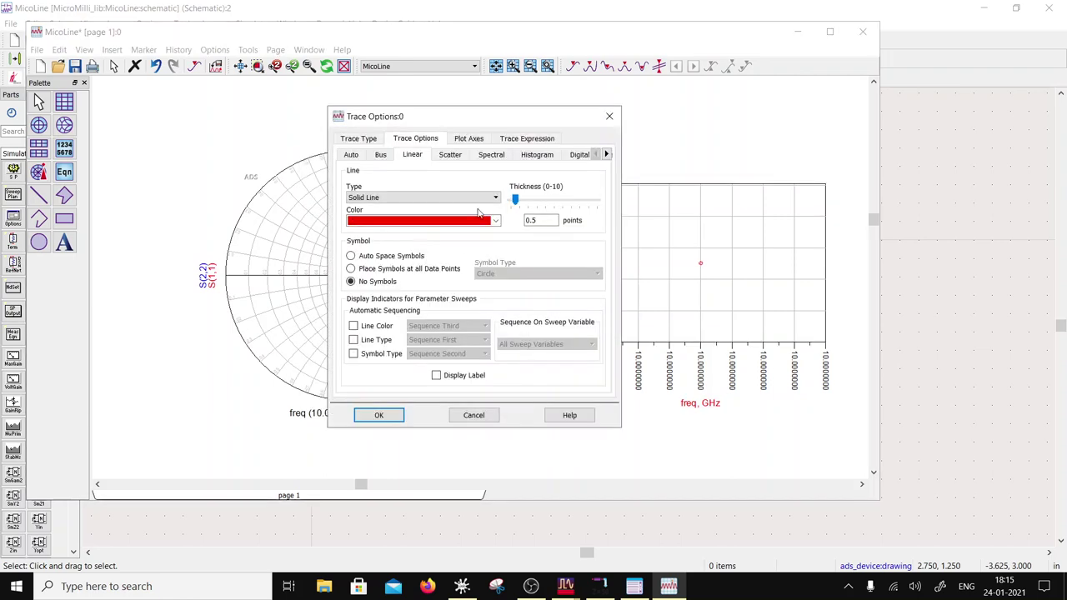
{"action": "left_click", "coordinate": [377, 415]}
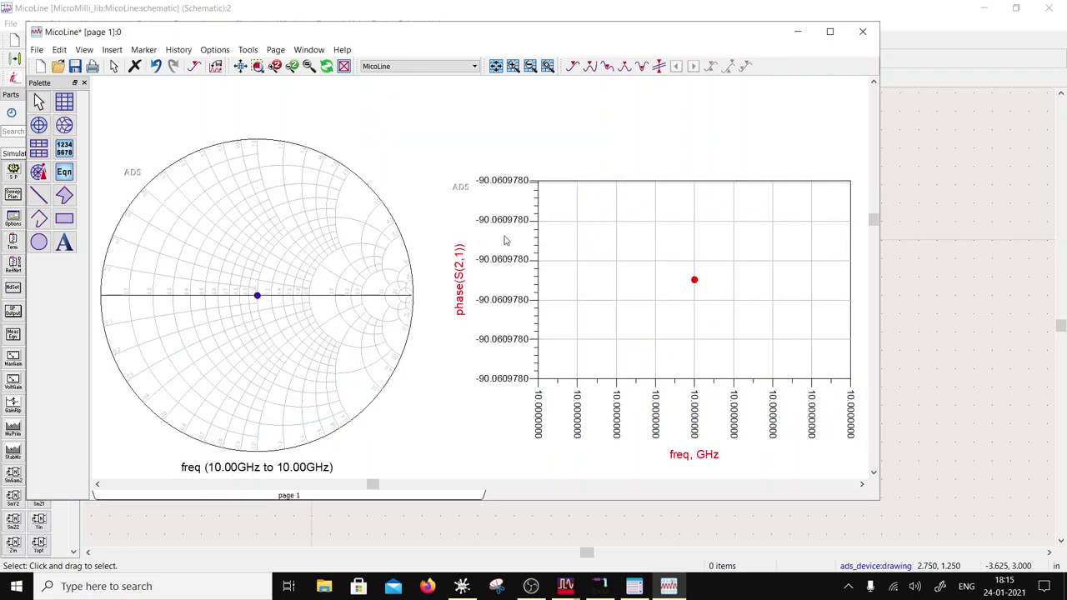
Step: Return to the schematic, move the S-PARAMETERS controller above the microstrip line circuit, and save the design
{"action": "left_click", "coordinate": [939, 244]}
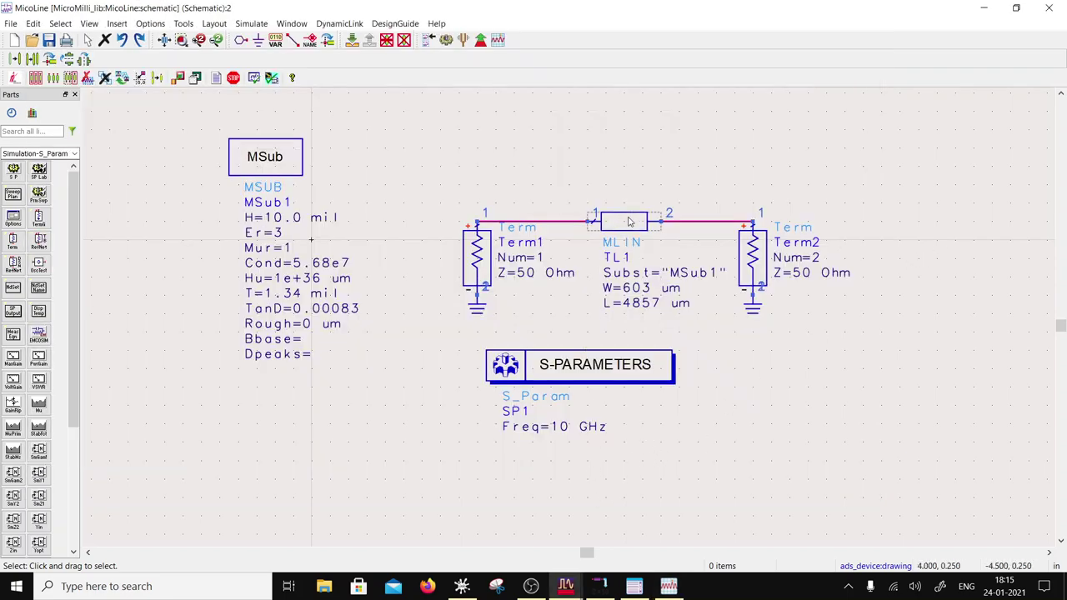
{"action": "left_click_drag", "start_coordinate": [569, 365], "coordinate": [522, 106]}
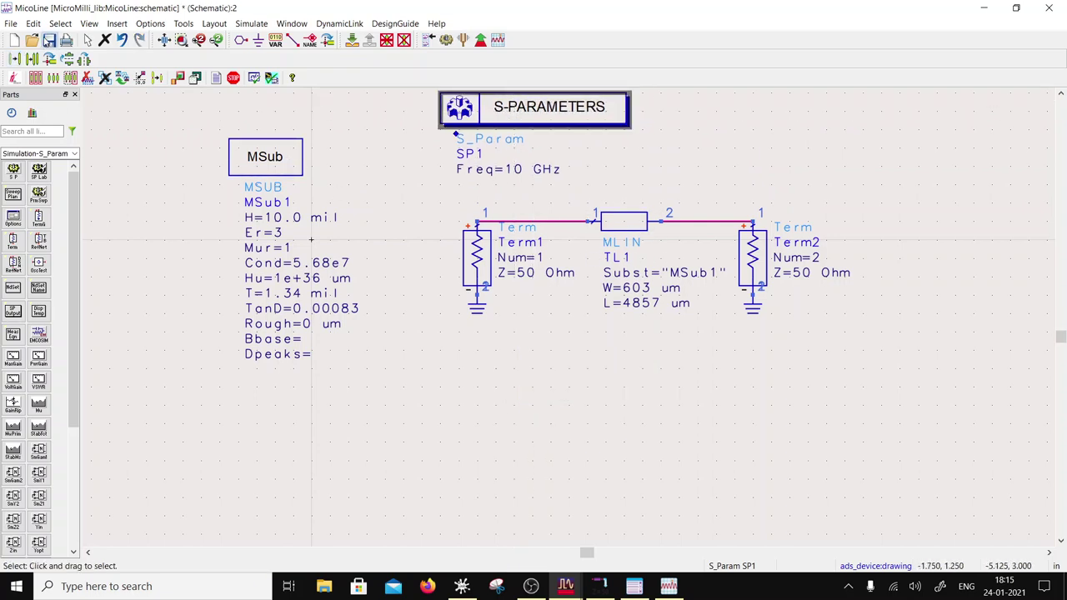
{"action": "left_click", "coordinate": [49, 39]}
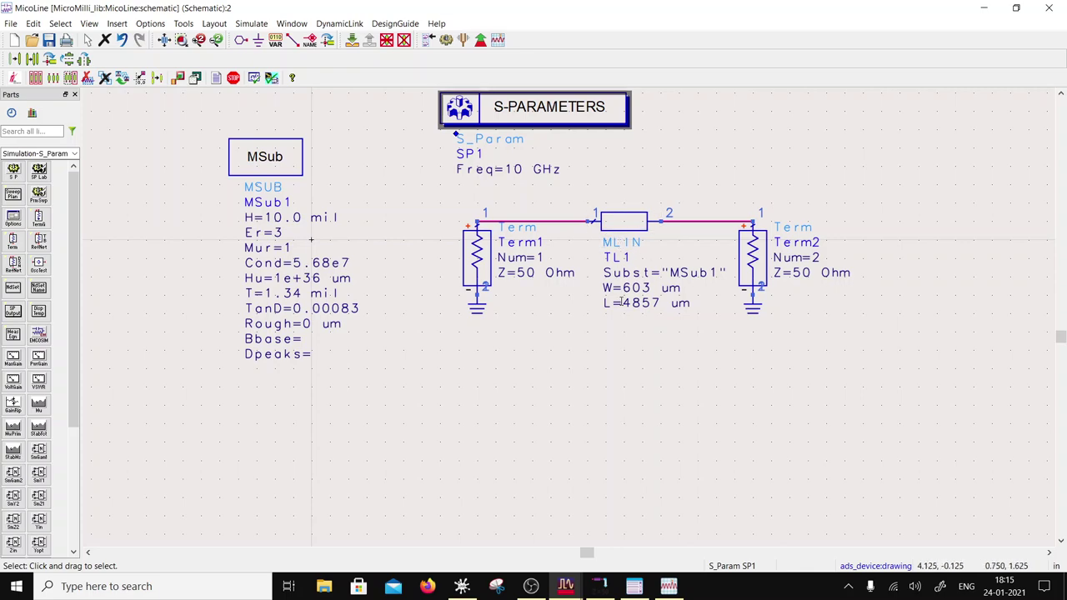
Step: Create a new layout for the MicoLine cell in the Passives folder of the MicroMilli_wrk workspace
{"action": "left_click", "coordinate": [567, 586]}
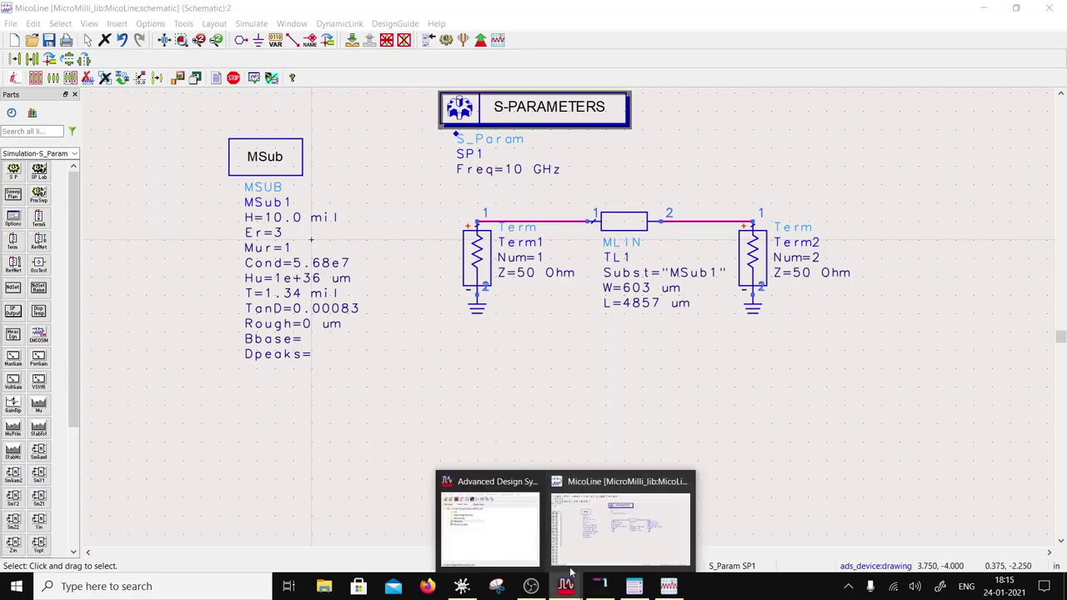
{"action": "left_click", "coordinate": [507, 542]}
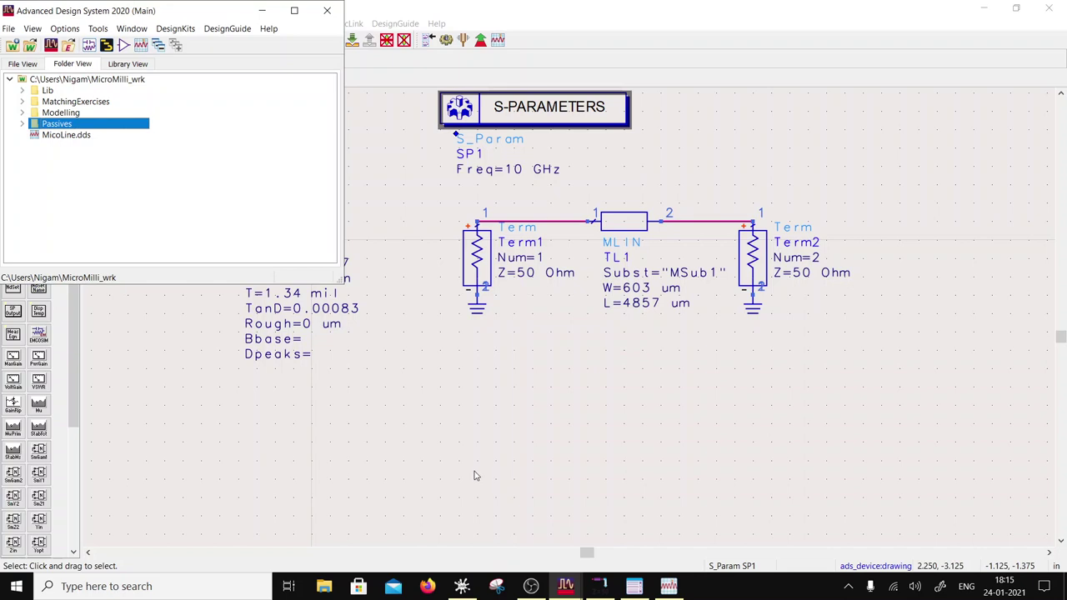
{"action": "left_click", "coordinate": [24, 123]}
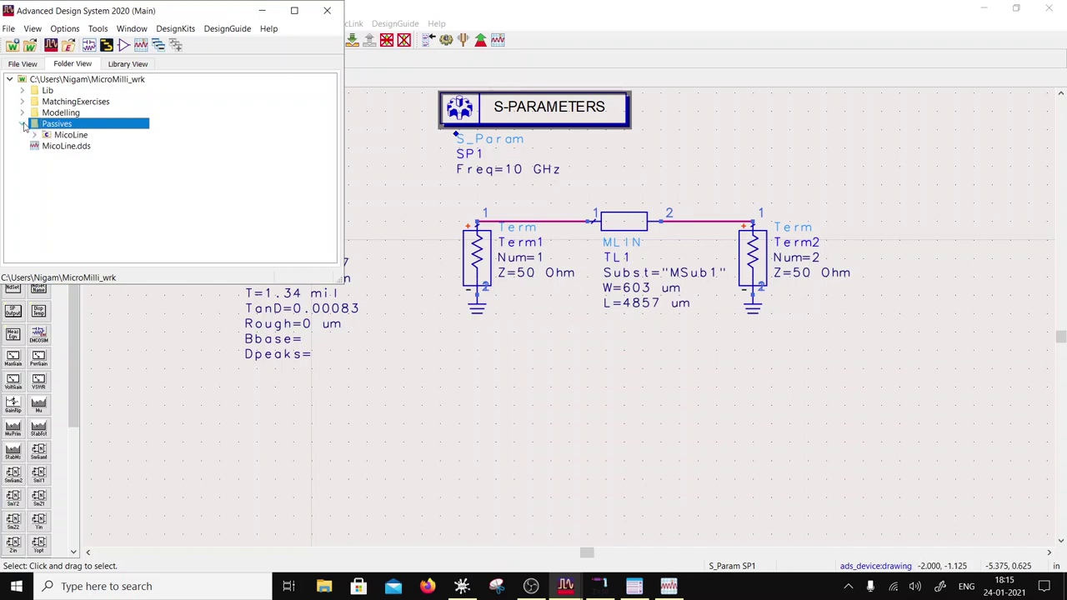
{"action": "right_click", "coordinate": [56, 136]}
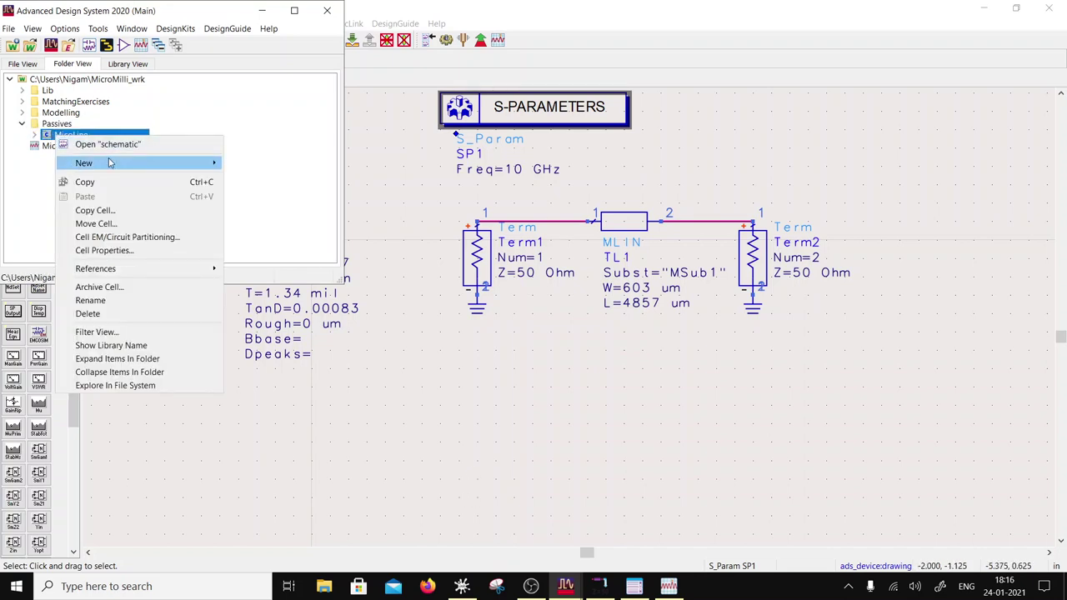
{"action": "mouse_move", "coordinate": [109, 159]}
{"action": "left_click", "coordinate": [271, 186]}
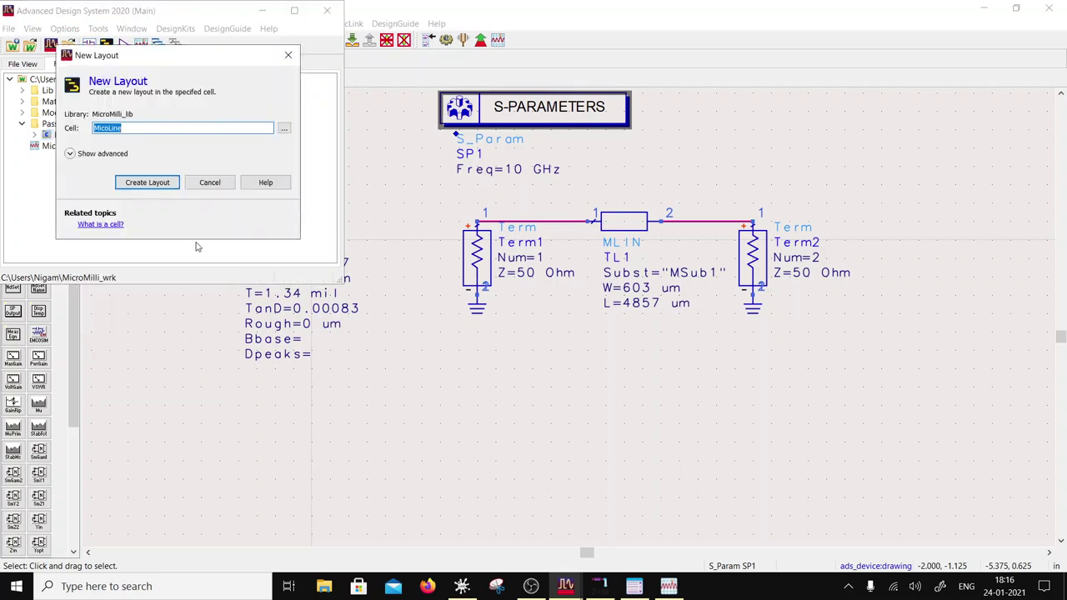
{"action": "left_click", "coordinate": [146, 183]}
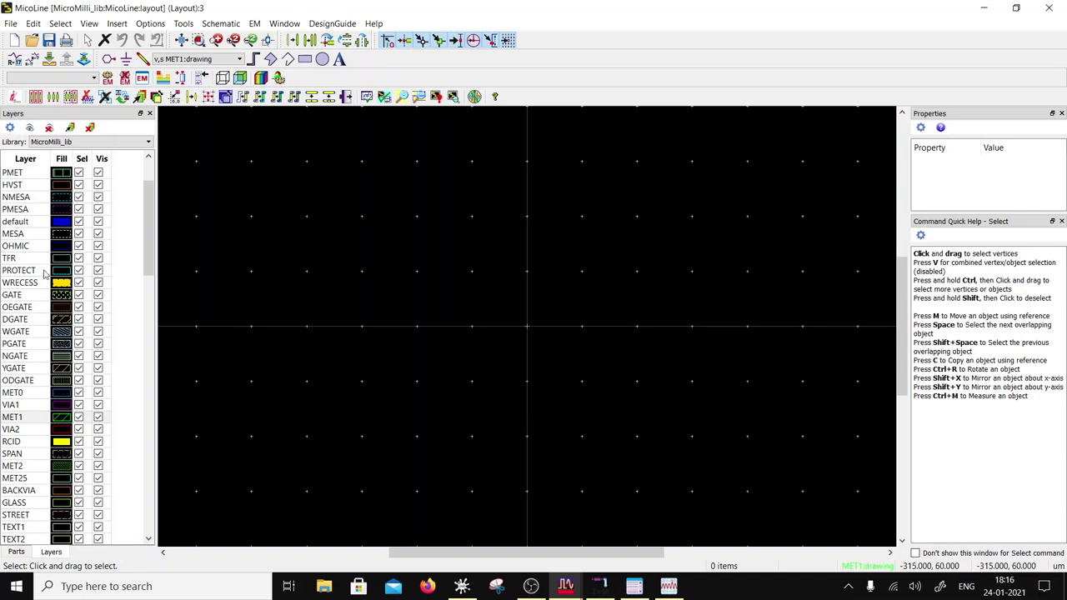
Step: Set the layout's entry layer to M1:drawing and activate the Rectangle tool
{"action": "left_click", "coordinate": [196, 60]}
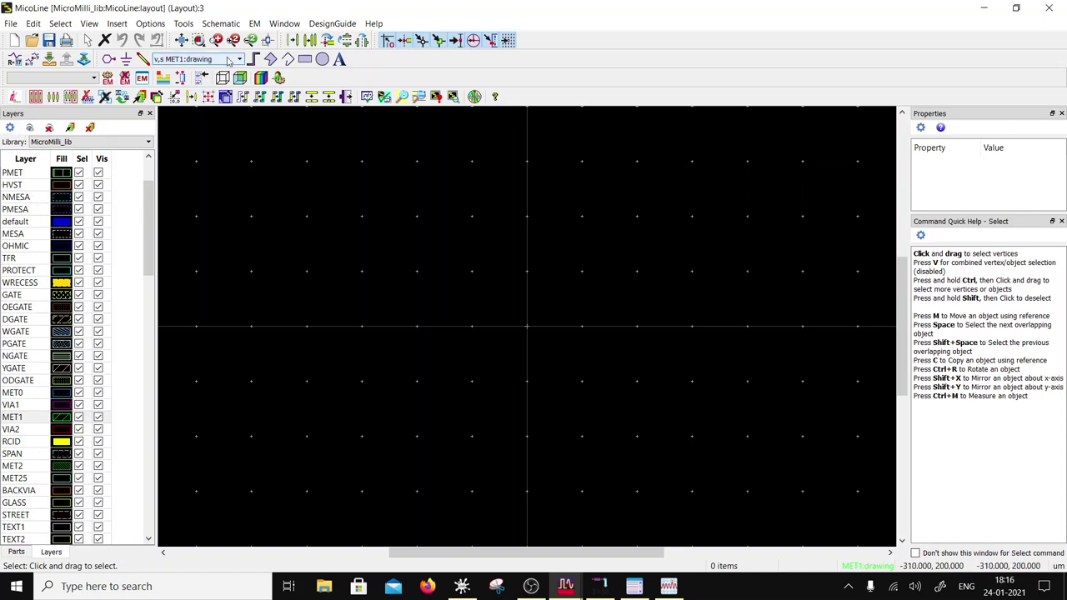
{"action": "scroll", "coordinate": [215, 87], "scroll_direction": "down", "scroll_amount": 6}
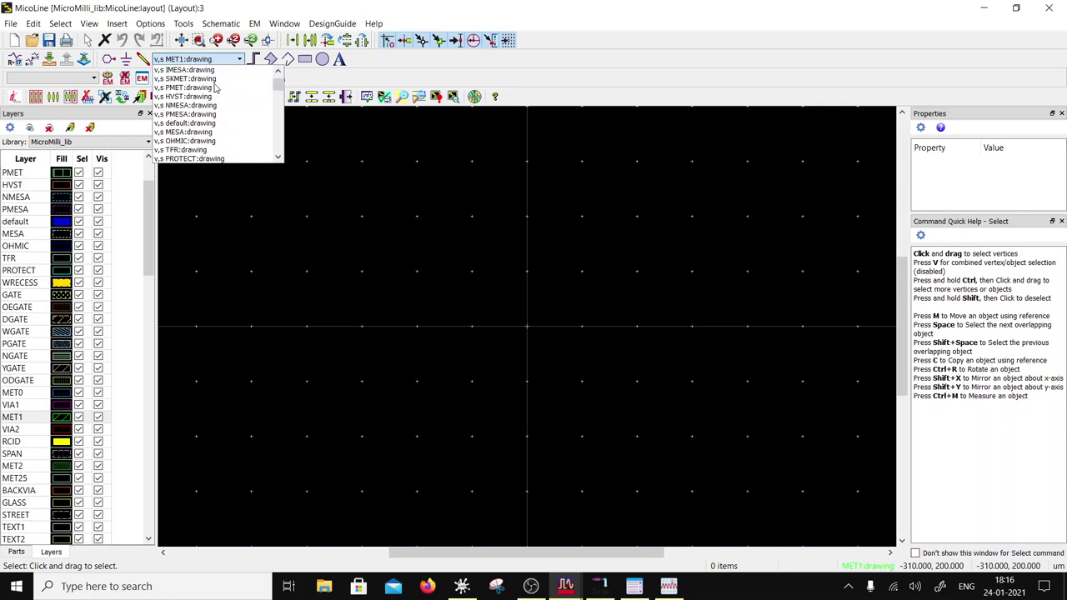
{"action": "scroll", "coordinate": [215, 87], "scroll_direction": "up", "scroll_amount": 3}
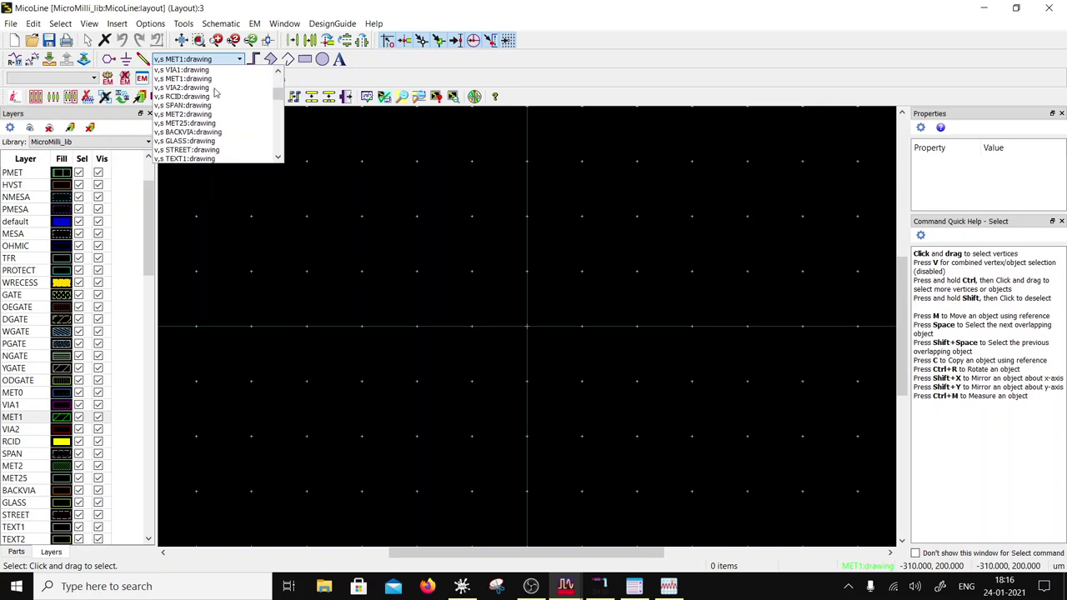
{"action": "scroll", "coordinate": [201, 100], "scroll_direction": "up", "scroll_amount": 4}
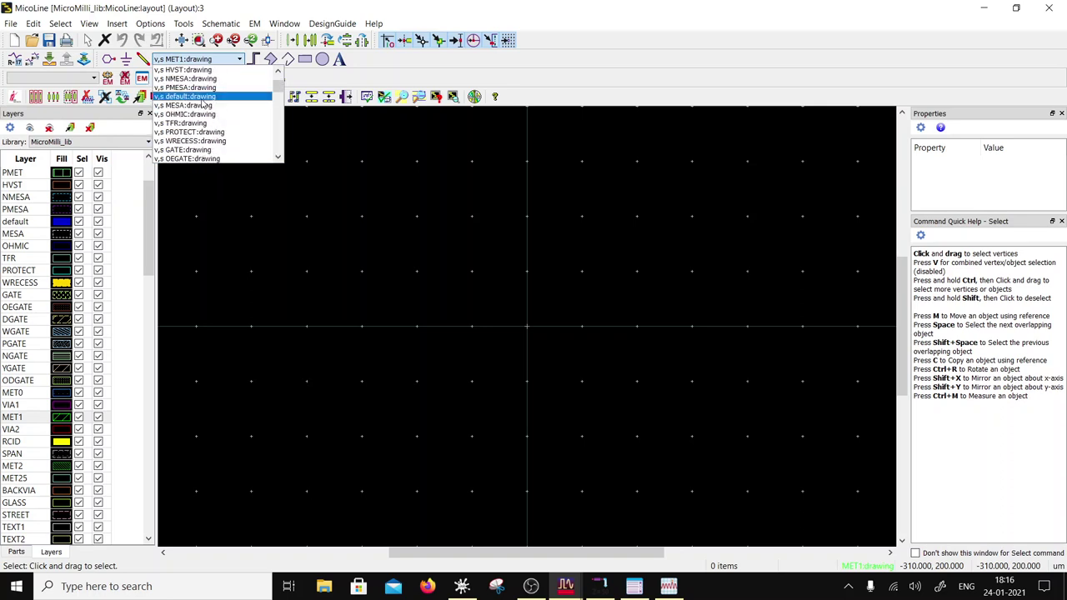
{"action": "left_click", "coordinate": [202, 97]}
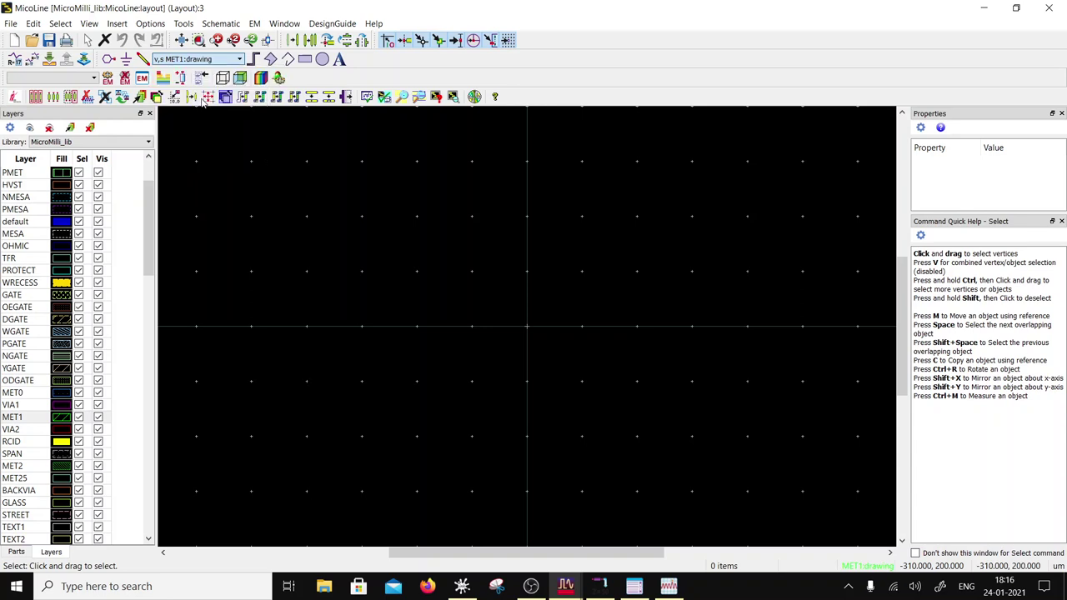
{"action": "left_click", "coordinate": [305, 59]}
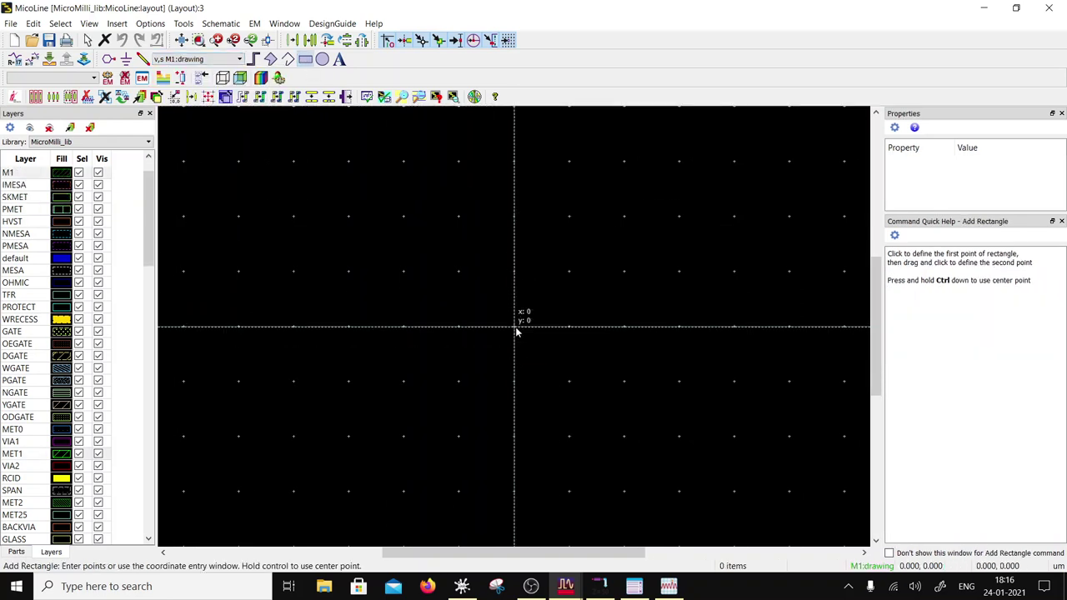
{"action": "left_click", "coordinate": [150, 24]}
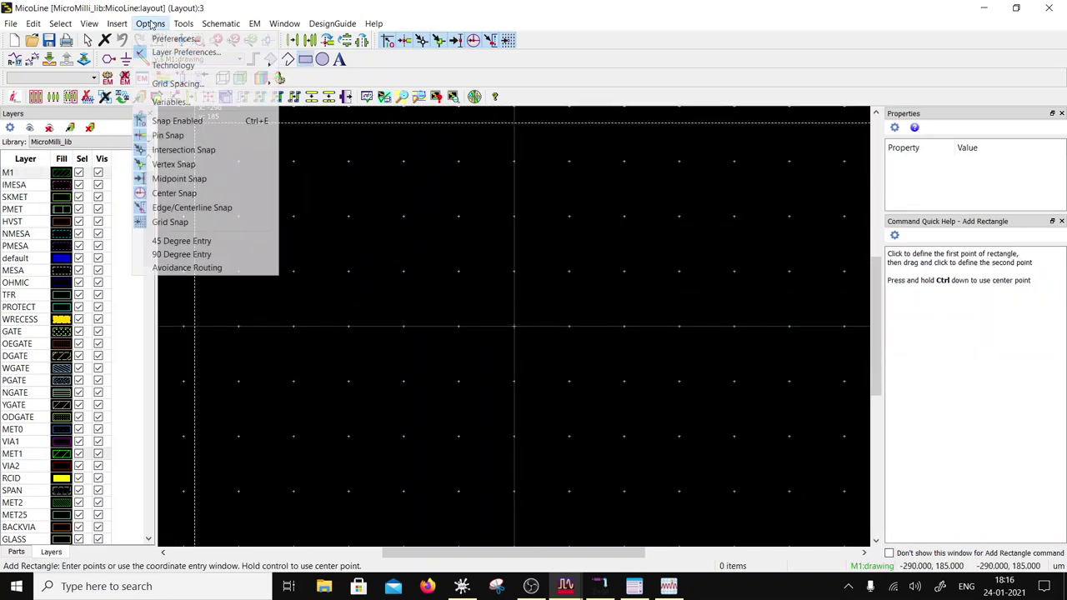
{"action": "left_click", "coordinate": [150, 24]}
{"action": "left_click", "coordinate": [117, 24]}
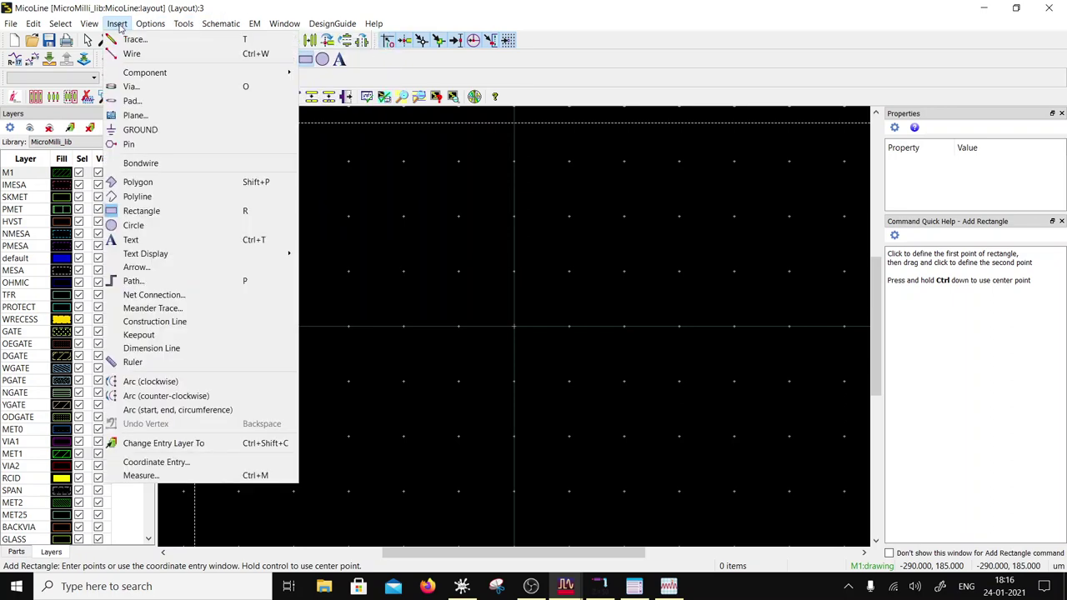
{"action": "left_click", "coordinate": [167, 37]}
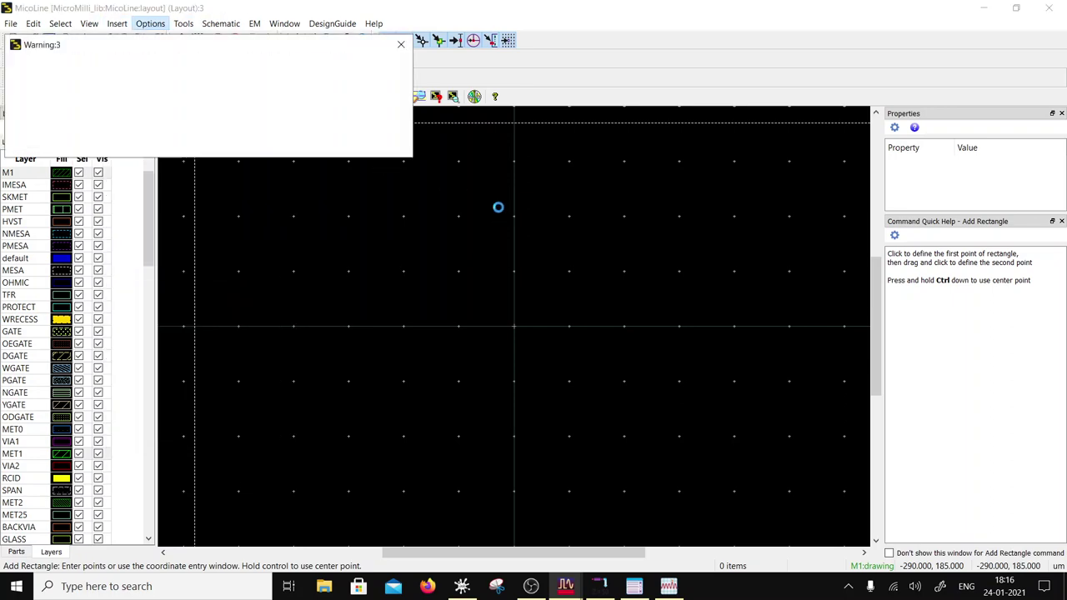
{"action": "left_click_drag", "start_coordinate": [146, 52], "coordinate": [496, 135]}
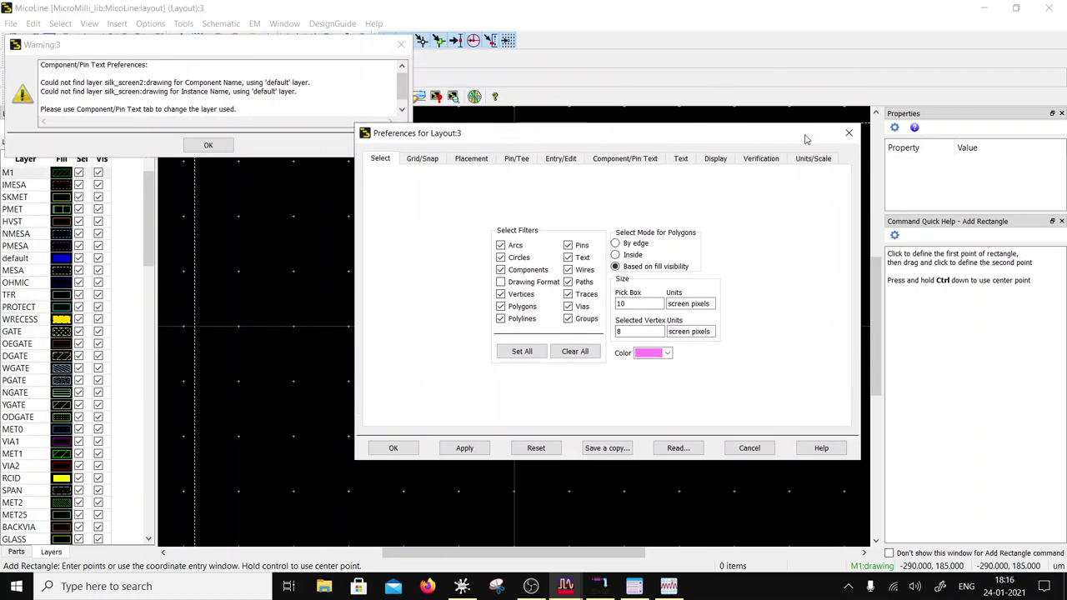
{"action": "left_click", "coordinate": [849, 132]}
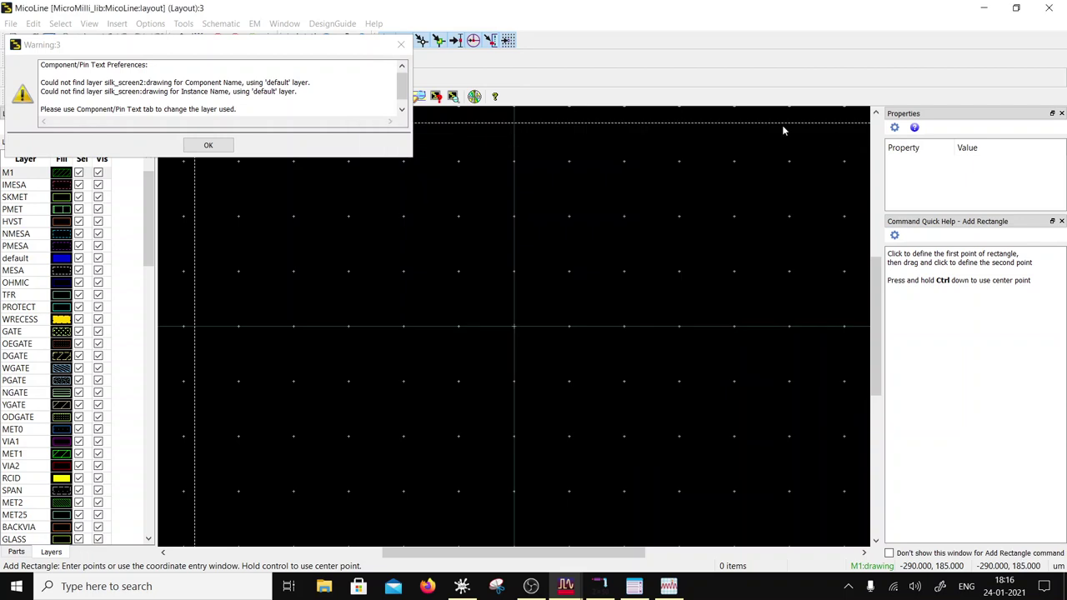
{"action": "left_click", "coordinate": [209, 145]}
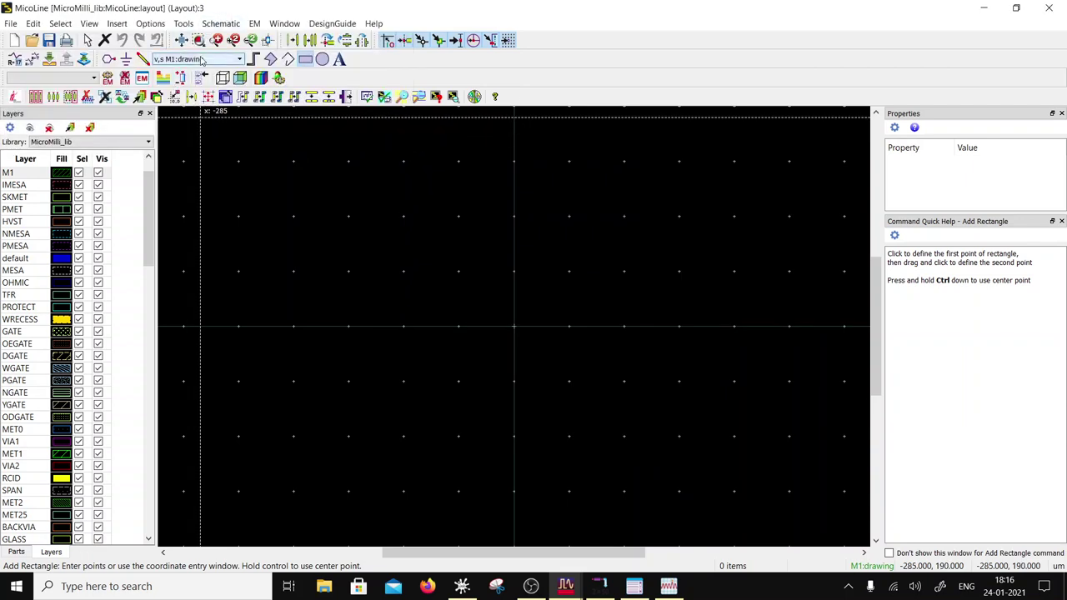
Step: Set the layout's snap grid distance to 0.01 and both the minor and major display grid factors to 1, and apply
{"action": "left_click", "coordinate": [150, 23]}
{"action": "left_click", "coordinate": [163, 51]}
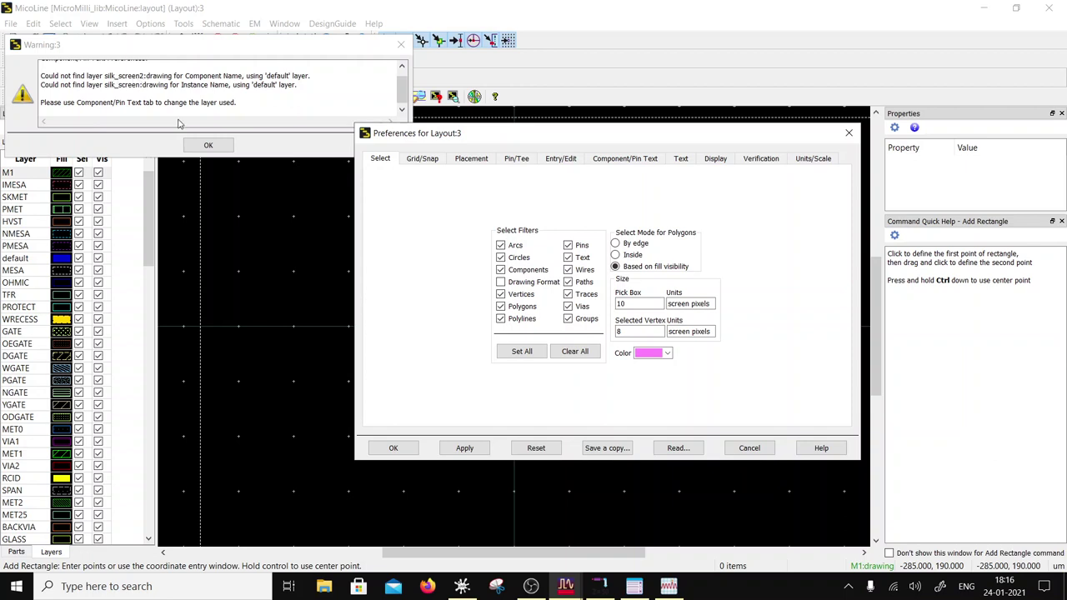
{"action": "left_click", "coordinate": [422, 159]}
{"action": "double_click", "coordinate": [554, 223]}
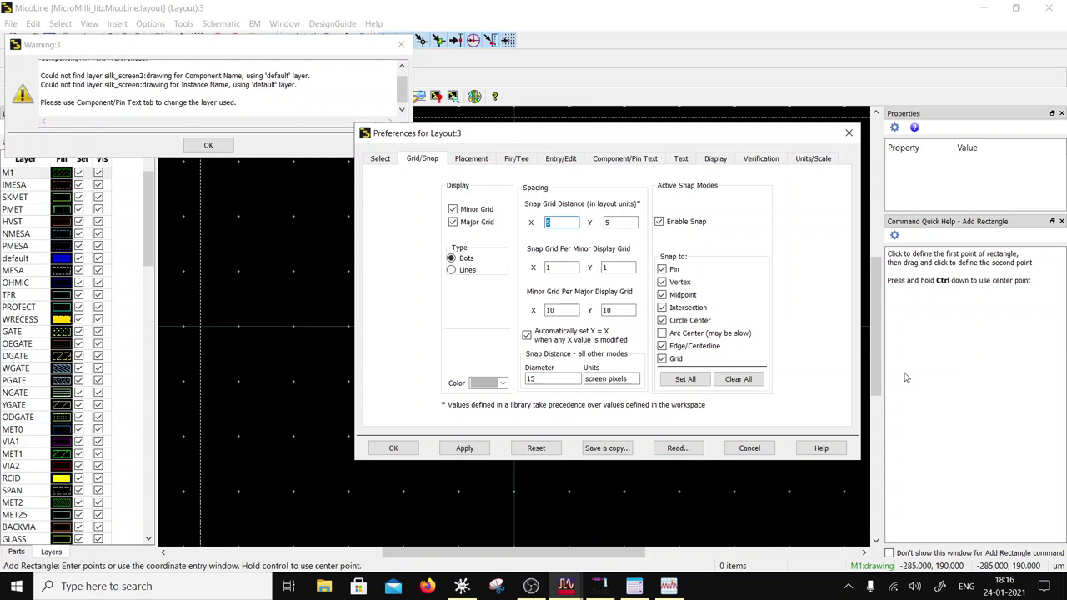
{"action": "type", "text": "0.01"}
{"action": "left_click_drag", "start_coordinate": [564, 267], "coordinate": [525, 267]}
{"action": "left_click_drag", "start_coordinate": [557, 310], "coordinate": [509, 319]}
{"action": "left_click", "coordinate": [467, 449]}
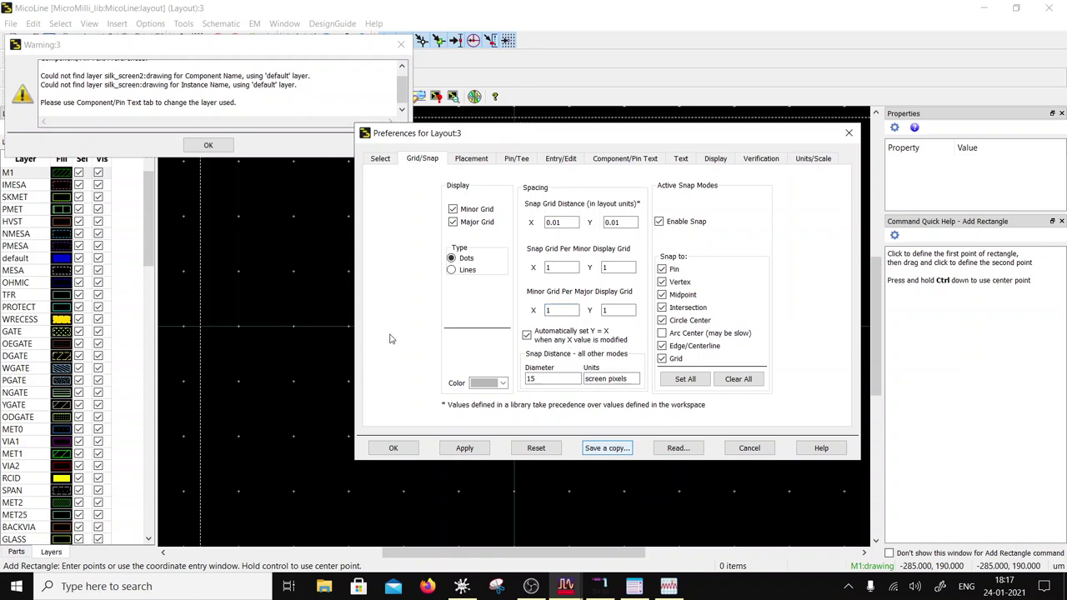
Step: Save a copy of the layout preferences over layout.prf in the workspace folder and accept the preferences
{"action": "left_click", "coordinate": [599, 442]}
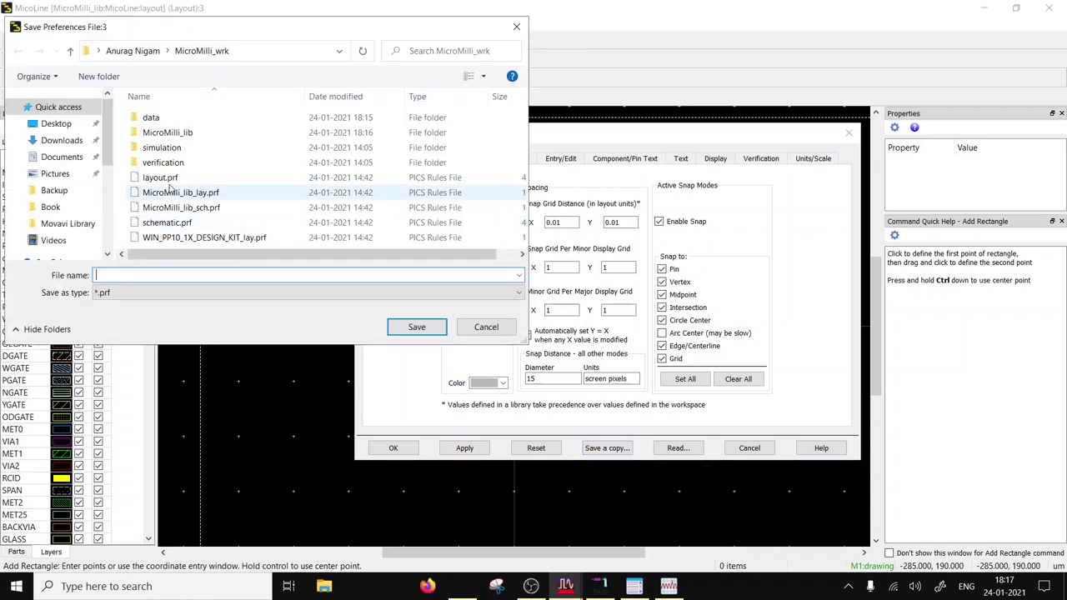
{"action": "left_click", "coordinate": [162, 177]}
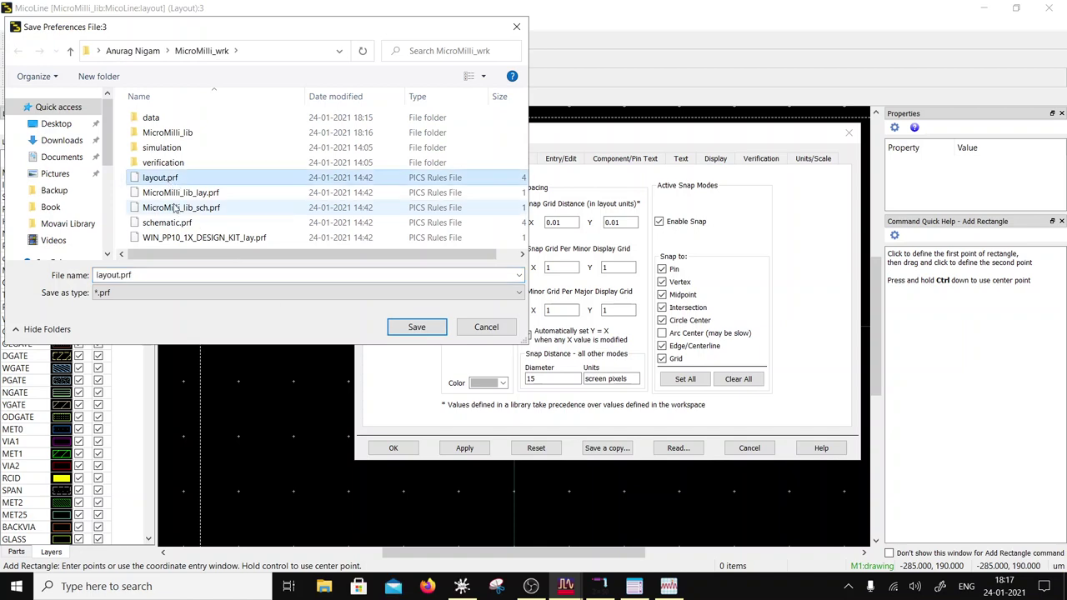
{"action": "left_click", "coordinate": [431, 333]}
{"action": "left_click", "coordinate": [430, 333]}
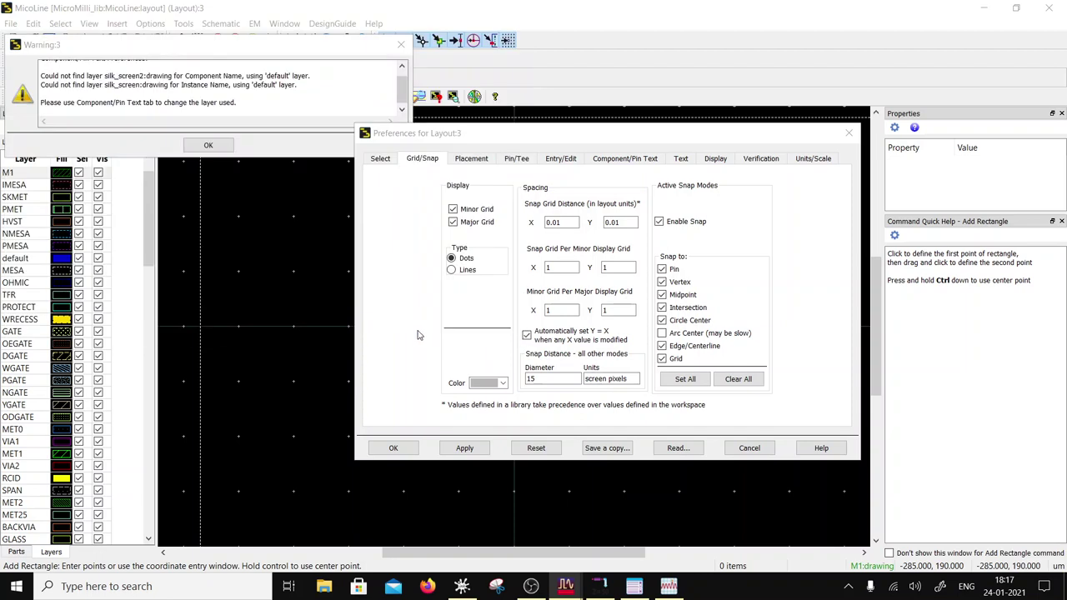
{"action": "left_click", "coordinate": [392, 449]}
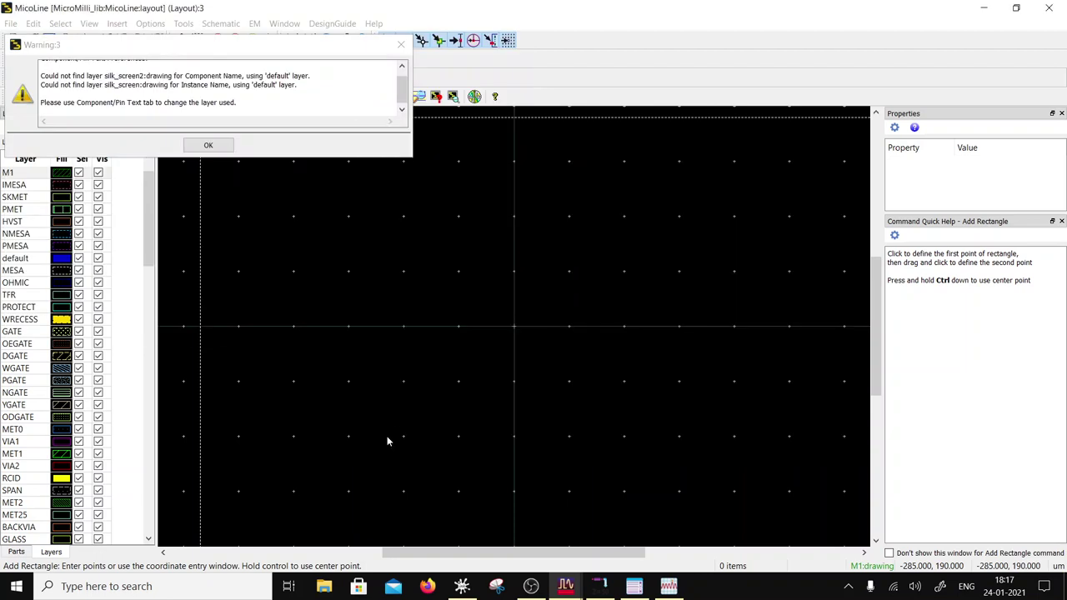
{"action": "left_click", "coordinate": [401, 45]}
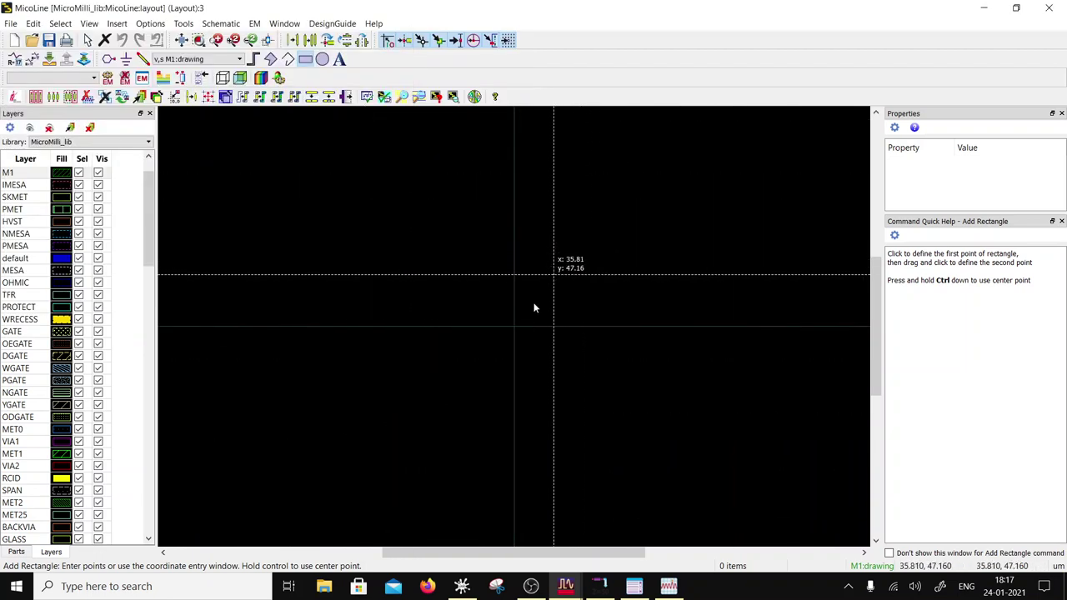
{"action": "scroll", "coordinate": [466, 379], "scroll_direction": "up", "scroll_amount": 5}
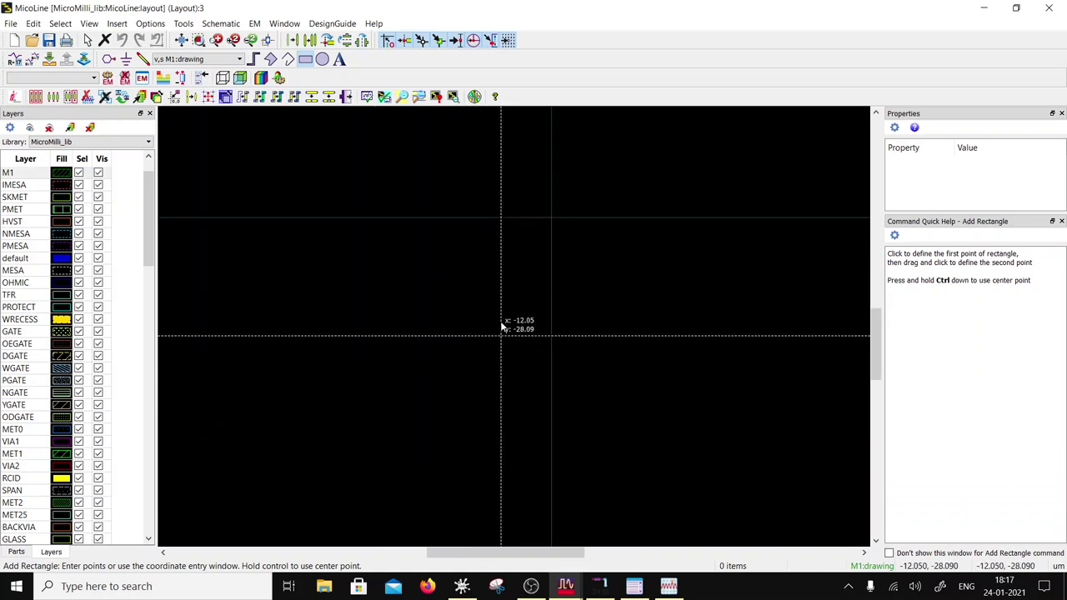
{"action": "scroll", "coordinate": [537, 345], "scroll_direction": "up", "scroll_amount": 4}
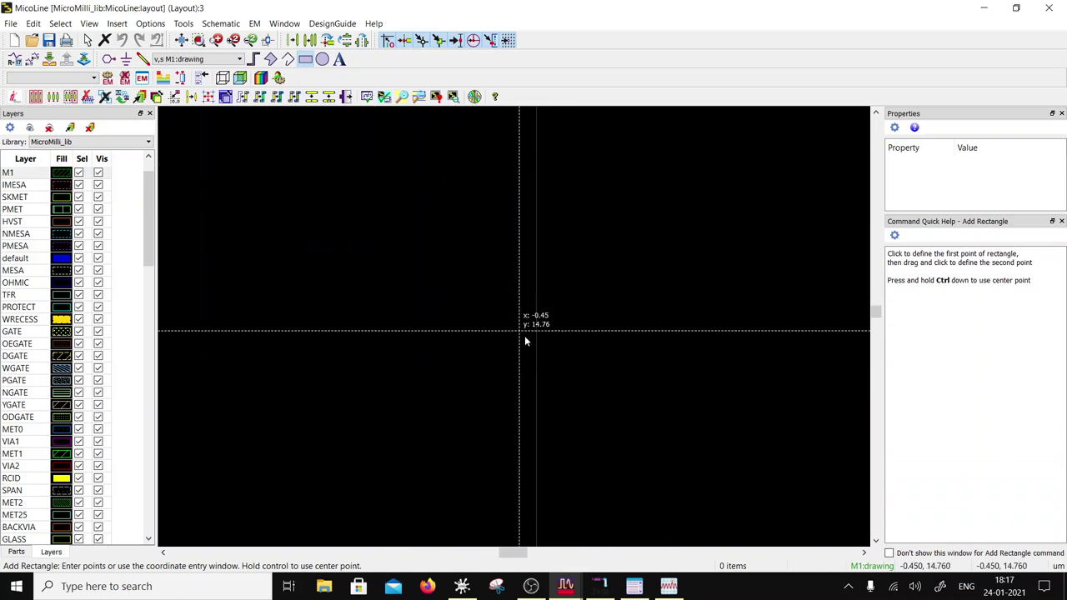
{"action": "scroll", "coordinate": [514, 331], "scroll_direction": "up", "scroll_amount": 3}
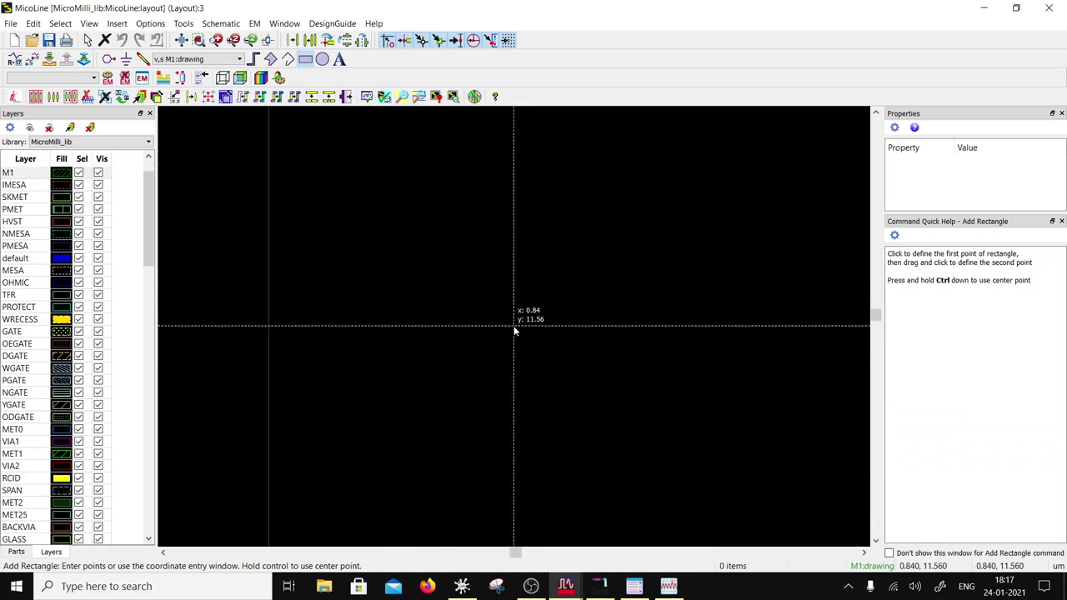
{"action": "scroll", "coordinate": [514, 330], "scroll_direction": "up", "scroll_amount": 3}
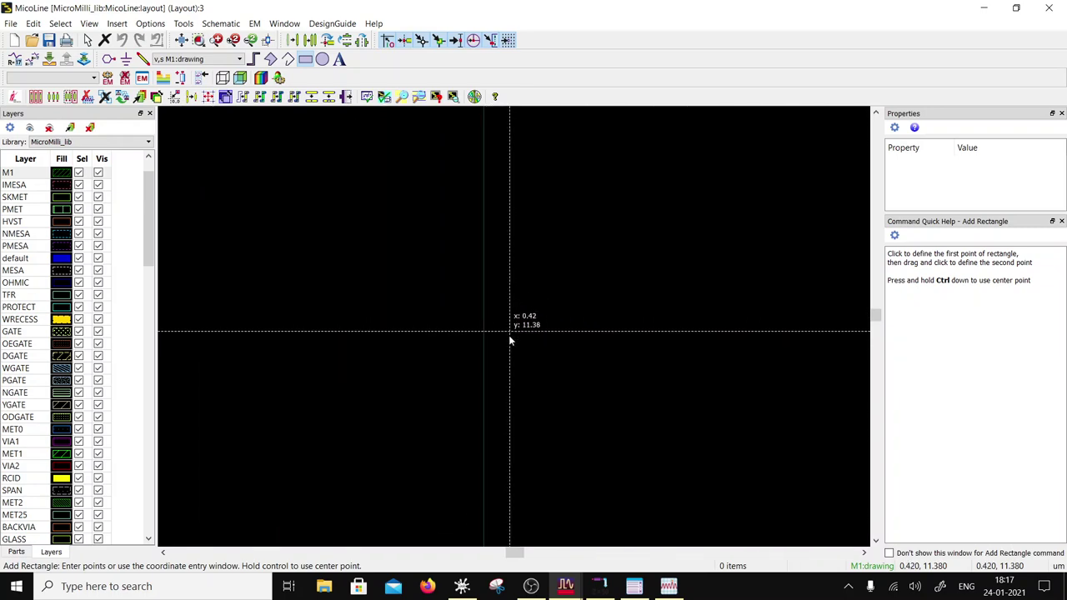
{"action": "scroll", "coordinate": [512, 330], "scroll_direction": "down", "scroll_amount": 2}
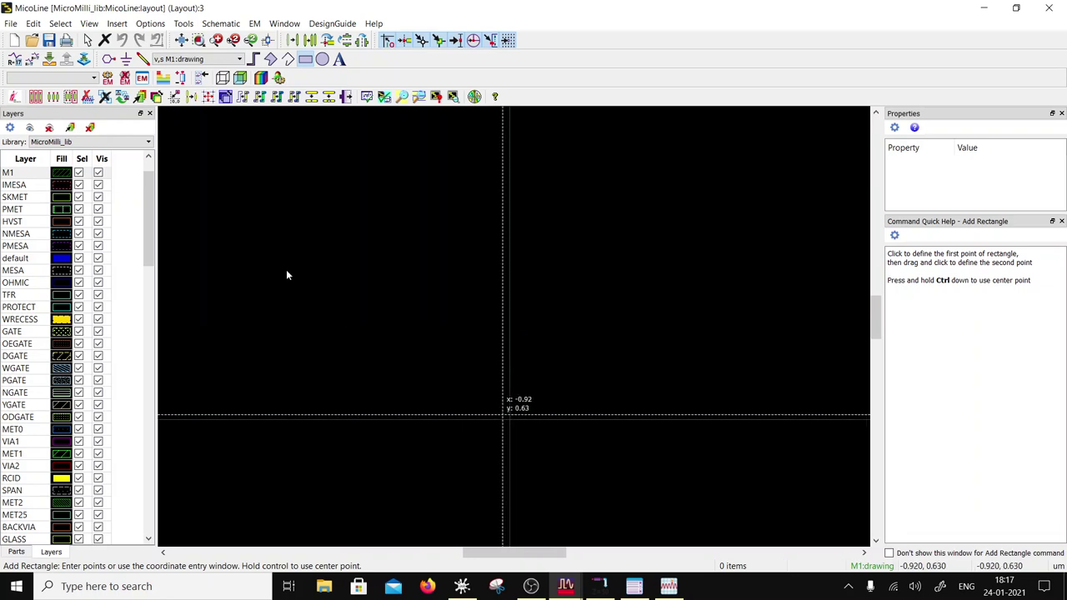
{"action": "left_click", "coordinate": [116, 24]}
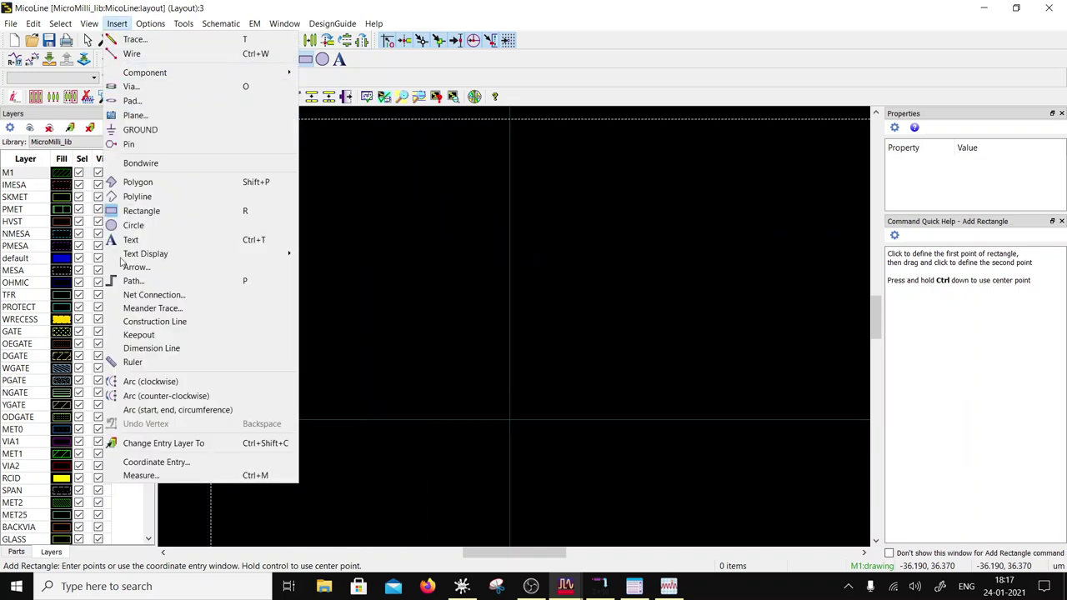
{"action": "left_click", "coordinate": [133, 53]}
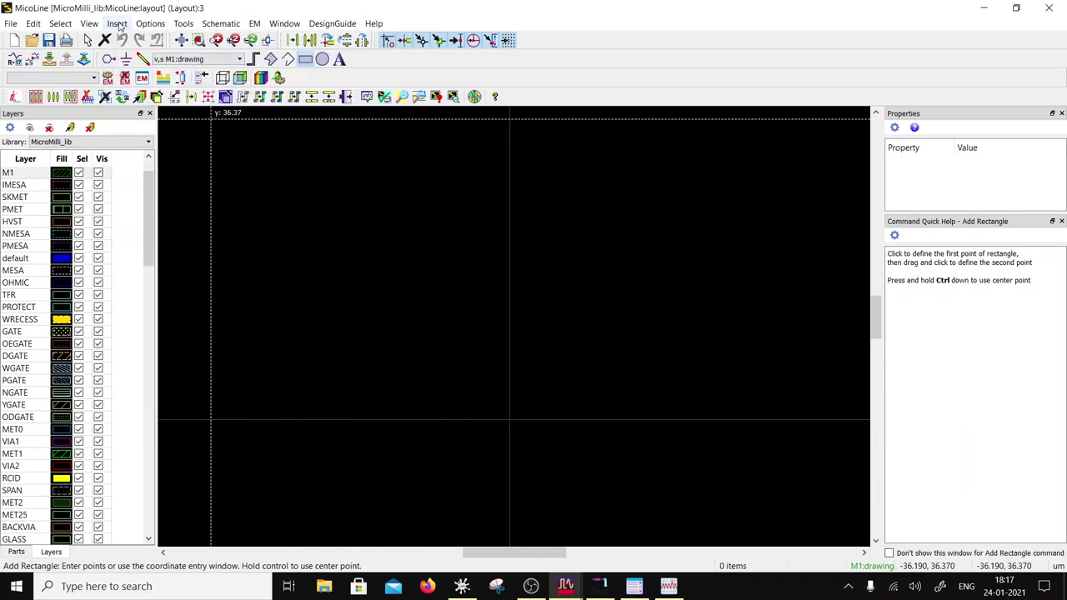
{"action": "left_click", "coordinate": [145, 25]}
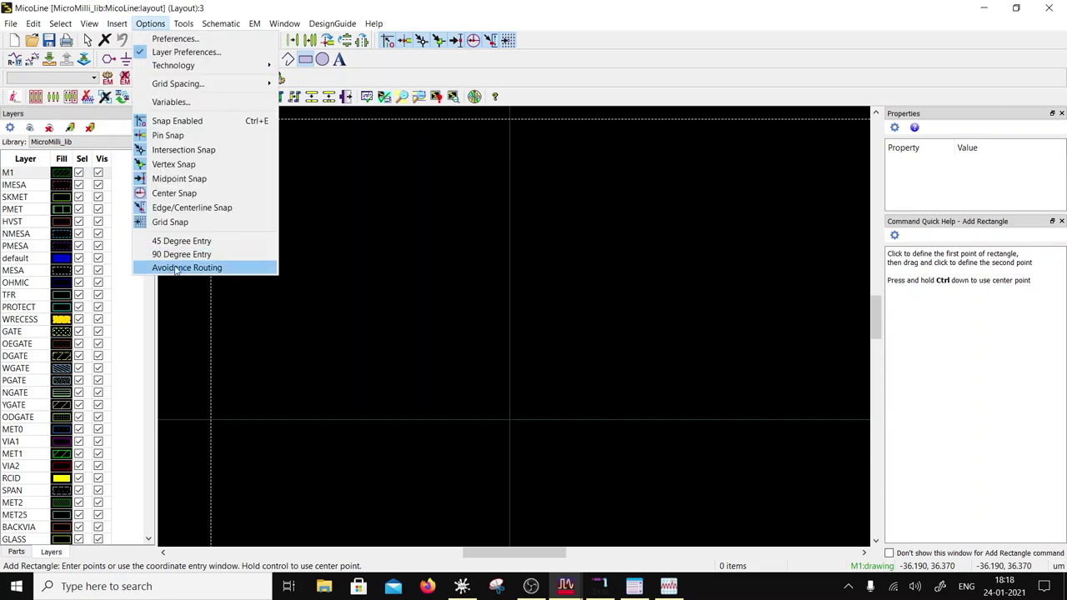
{"action": "left_click", "coordinate": [146, 23]}
{"action": "left_click", "coordinate": [149, 24]}
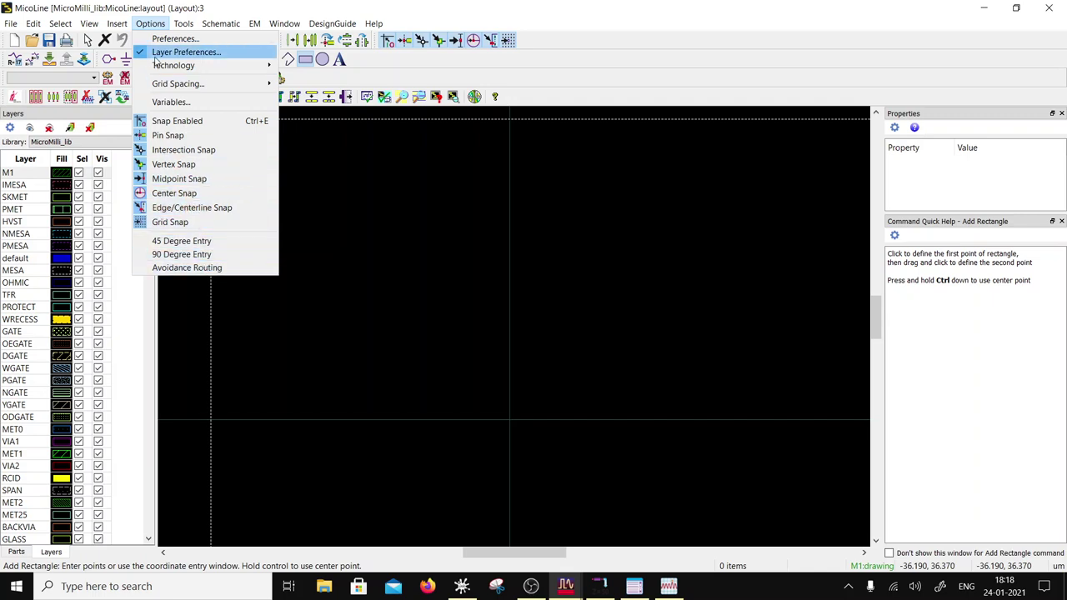
{"action": "mouse_move", "coordinate": [116, 23]}
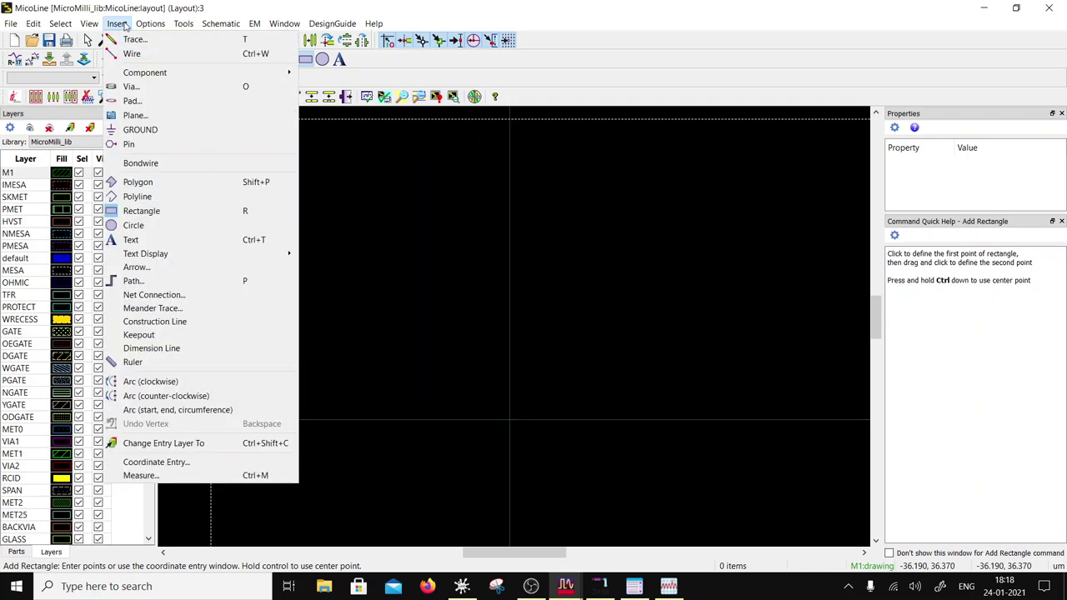
{"action": "left_click", "coordinate": [150, 462]}
{"action": "left_click", "coordinate": [50, 277]}
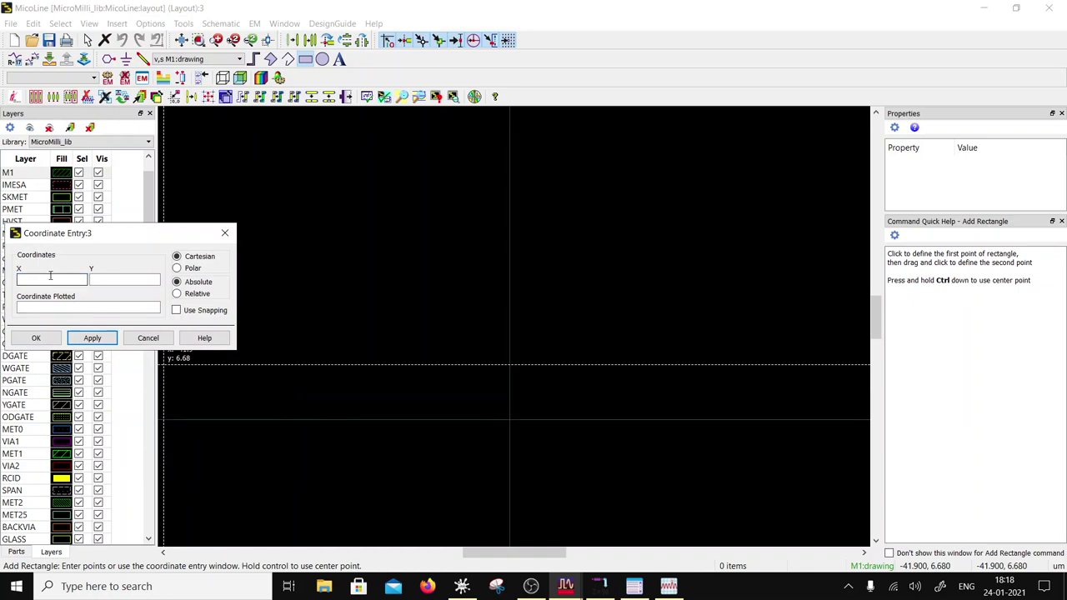
{"action": "left_click", "coordinate": [117, 279]}
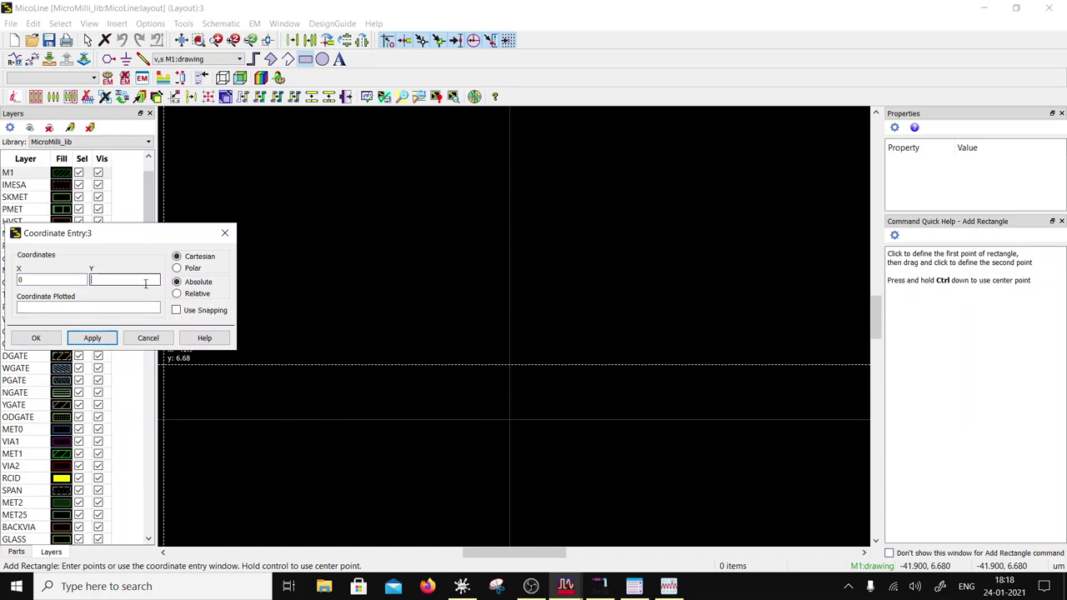
{"action": "type", "text": "9"}
{"action": "left_click", "coordinate": [36, 338]}
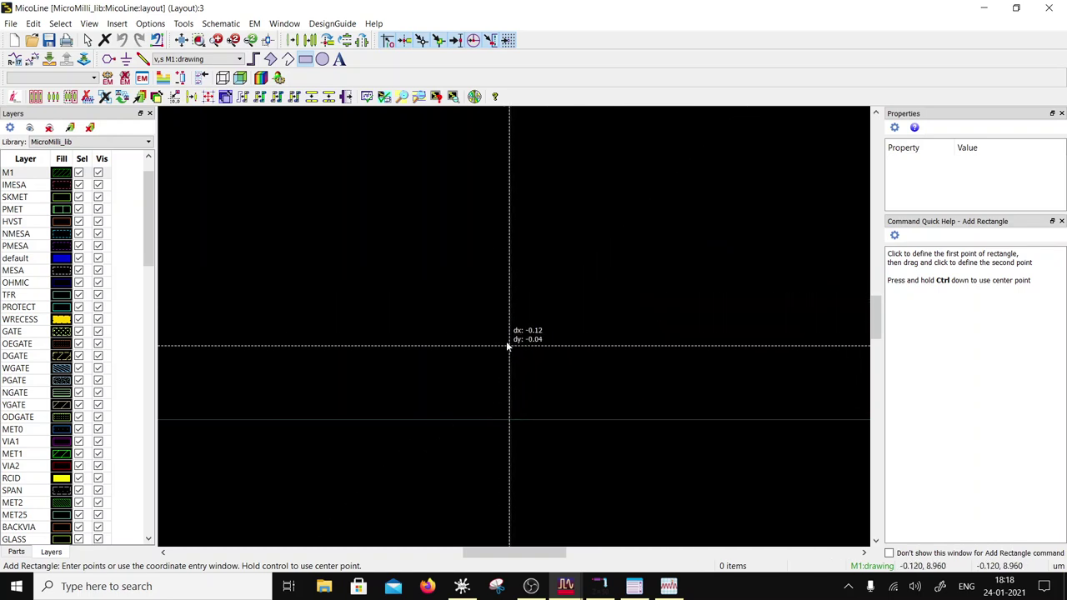
{"action": "key", "text": "Escape"}
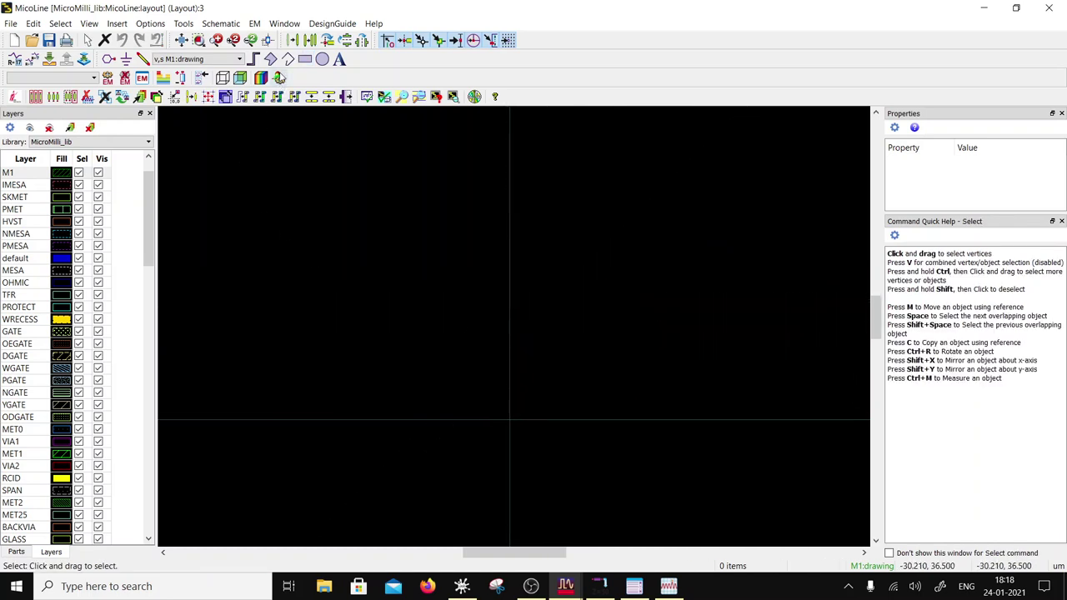
Step: Start a rectangle on layer M1 with its first corner at absolute coordinates X 0, Y 0
{"action": "left_click", "coordinate": [305, 59]}
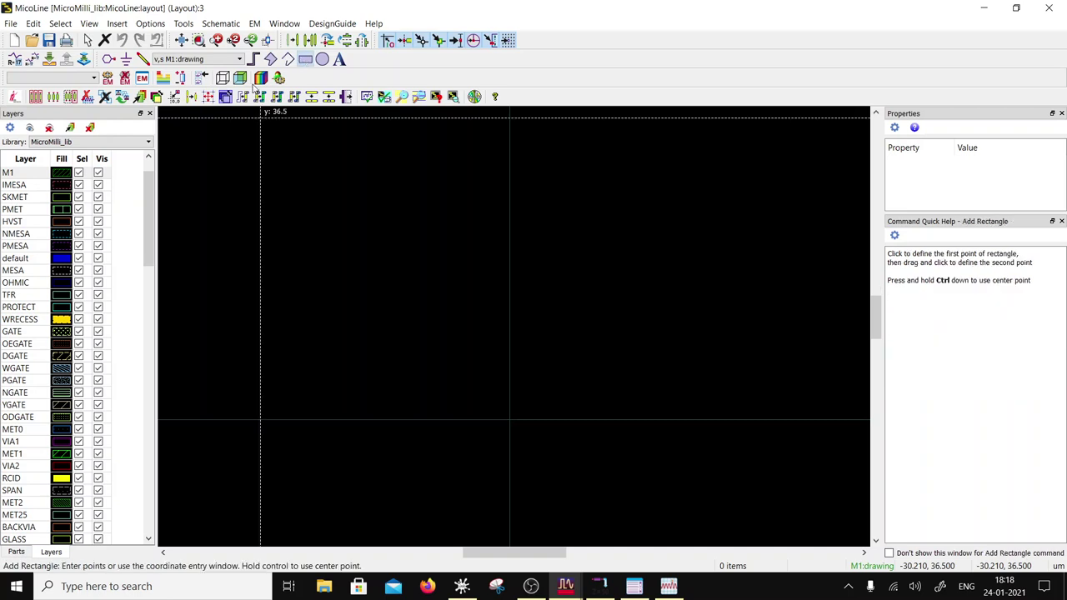
{"action": "left_click", "coordinate": [117, 22]}
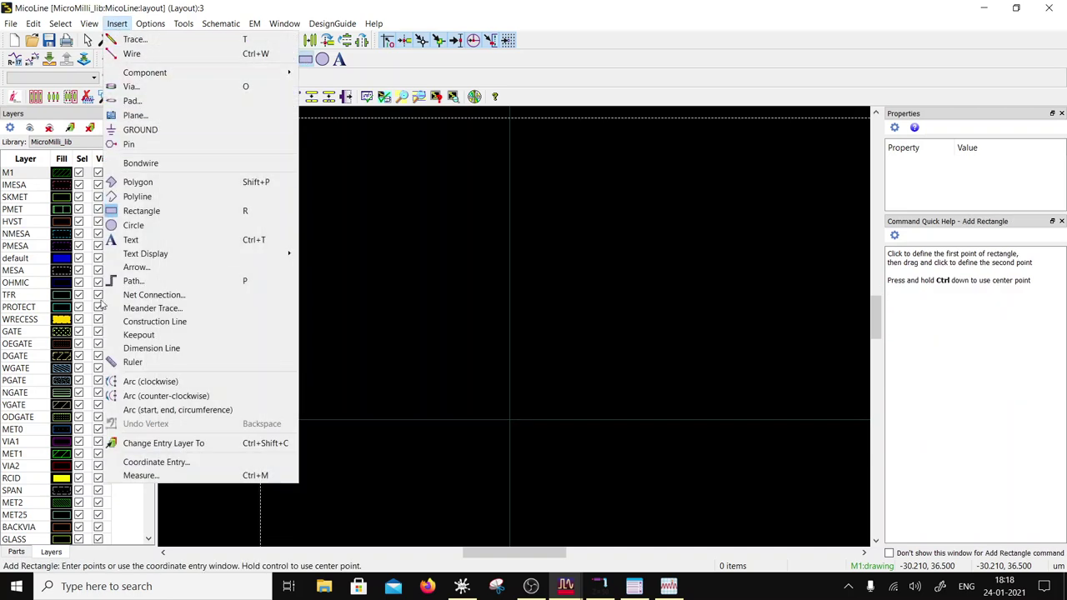
{"action": "left_click", "coordinate": [131, 461]}
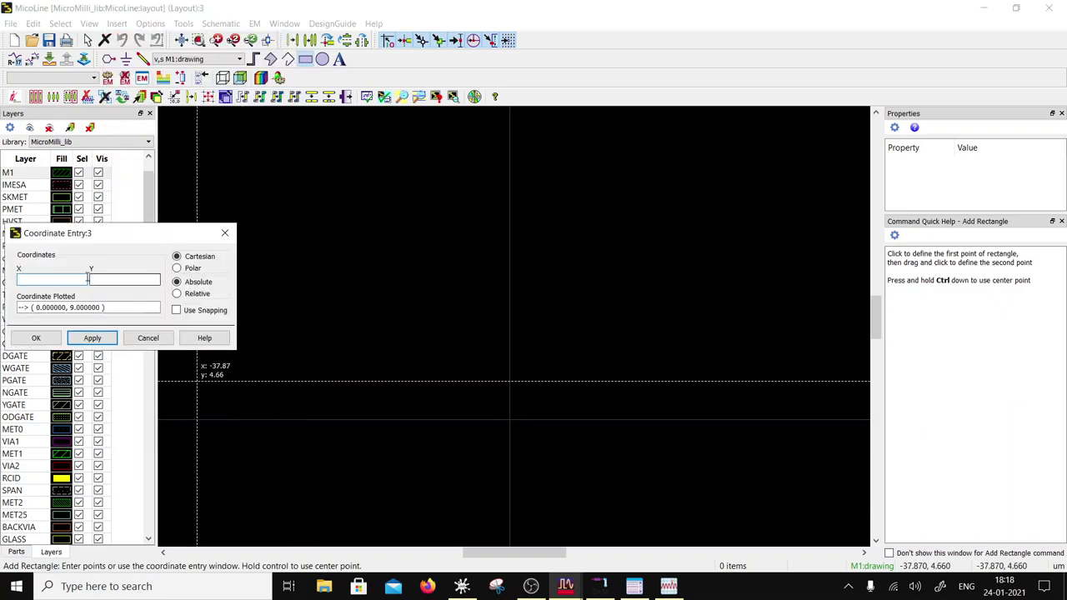
{"action": "type", "text": "0"}
{"action": "left_click", "coordinate": [114, 279]}
{"action": "type", "text": "0"}
{"action": "left_click", "coordinate": [58, 339]}
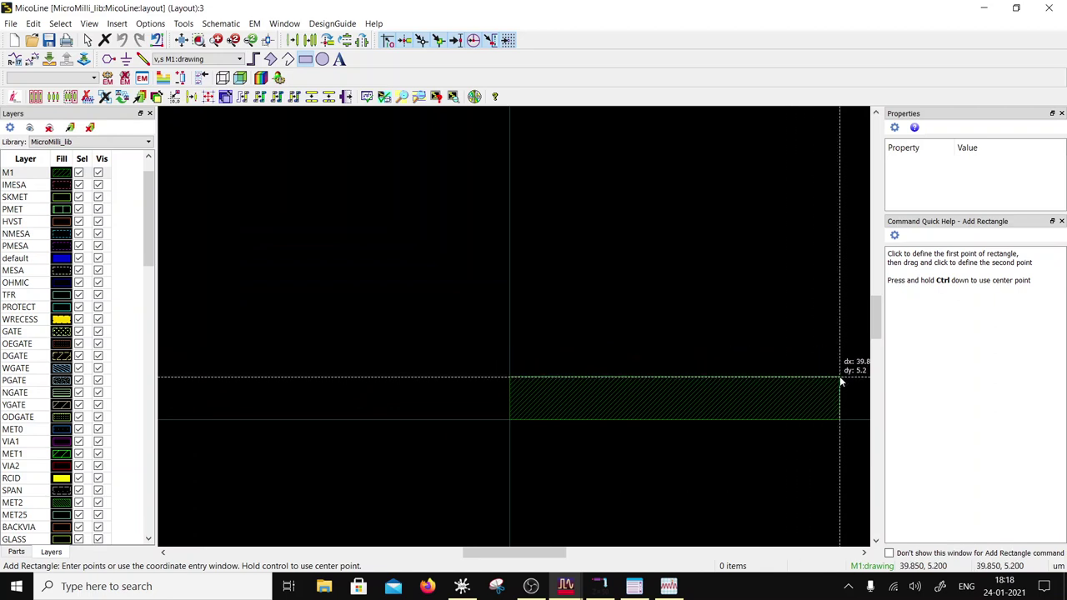
Step: Complete the M1 rectangle at a relative offset of X 4857, Y 603 using the LineCalc dimensions, and save the layout
{"action": "left_click", "coordinate": [118, 23]}
{"action": "left_click", "coordinate": [175, 463]}
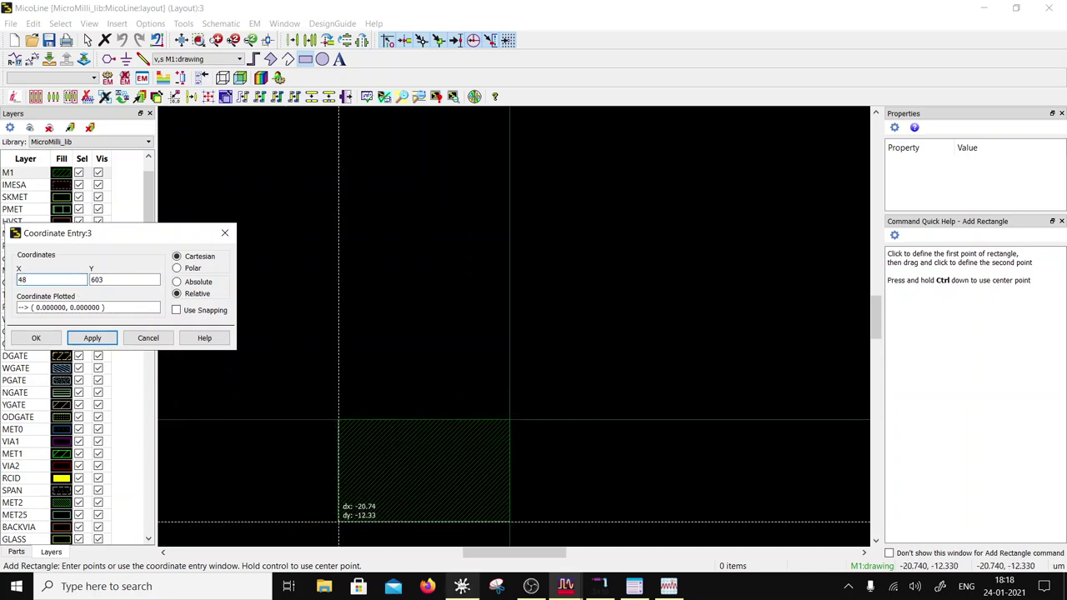
{"action": "left_click", "coordinate": [602, 587]}
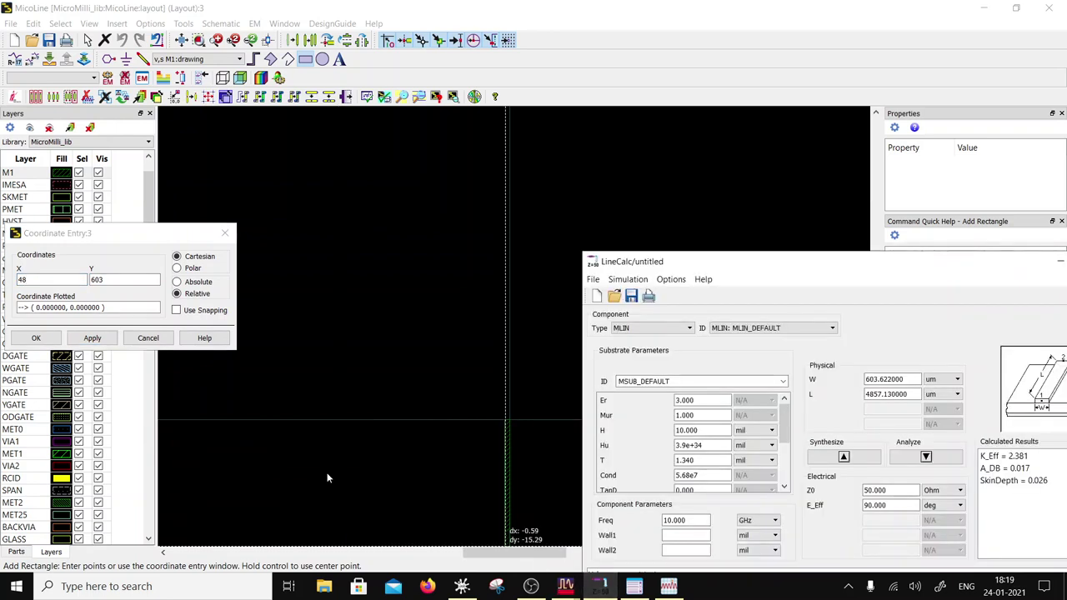
{"action": "left_click", "coordinate": [36, 279]}
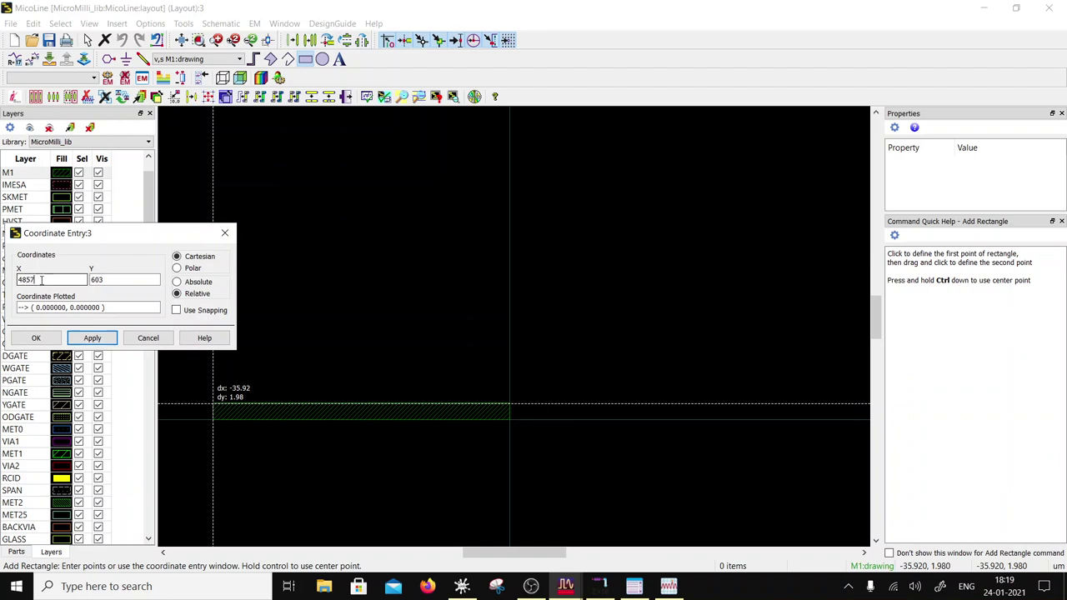
{"action": "left_click", "coordinate": [36, 338]}
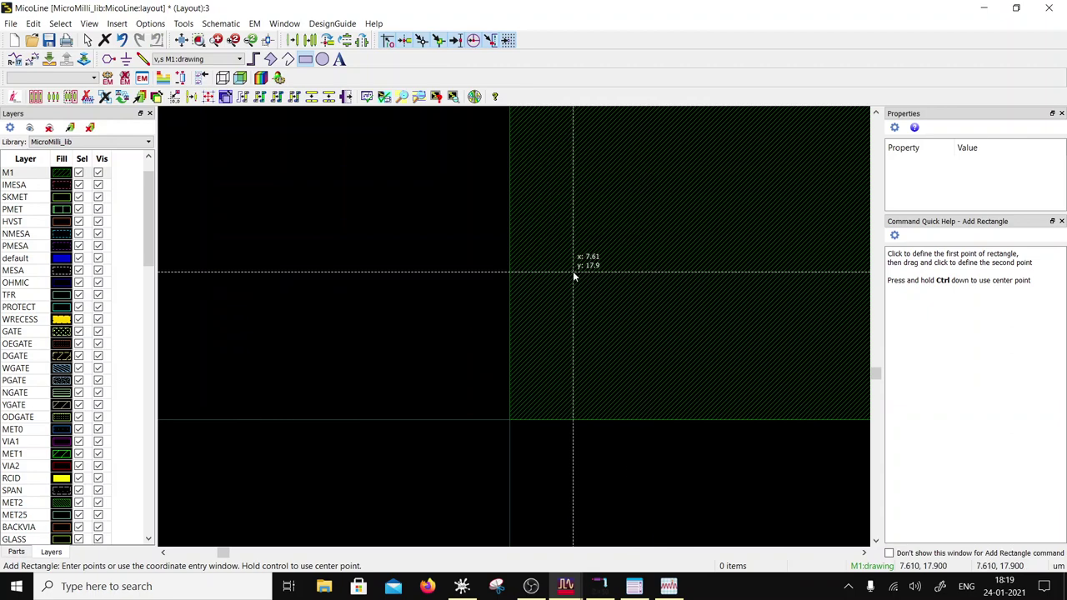
{"action": "key", "text": "Escape"}
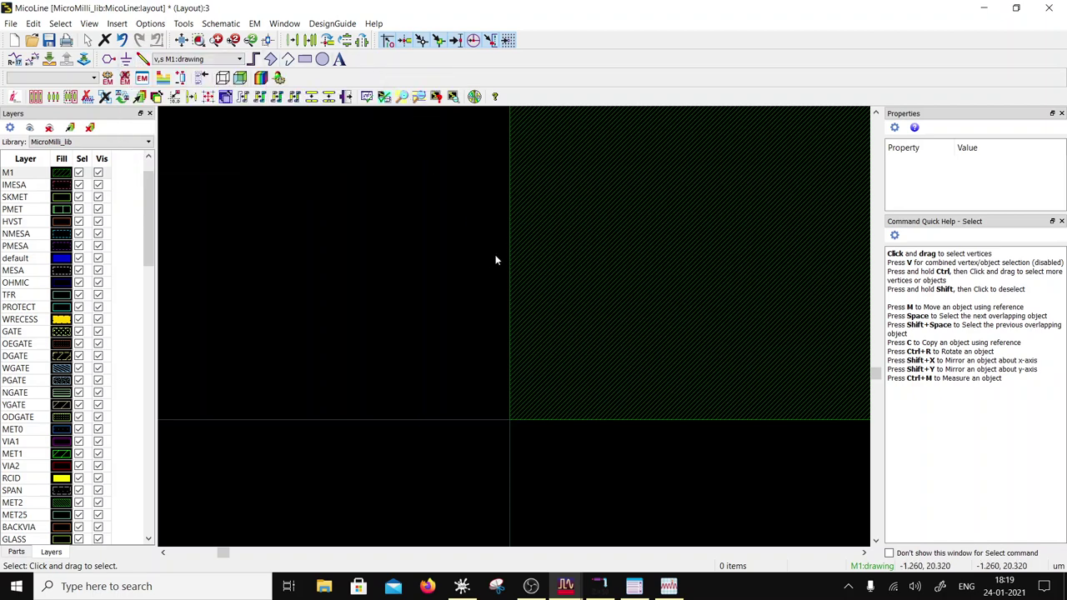
{"action": "key", "text": "f"}
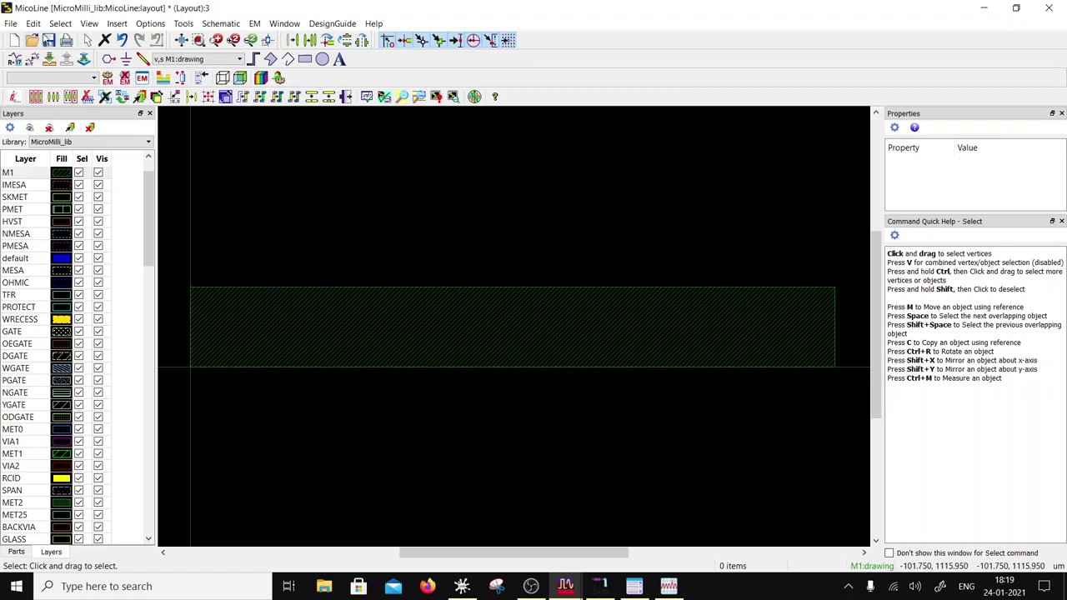
{"action": "left_click", "coordinate": [49, 40]}
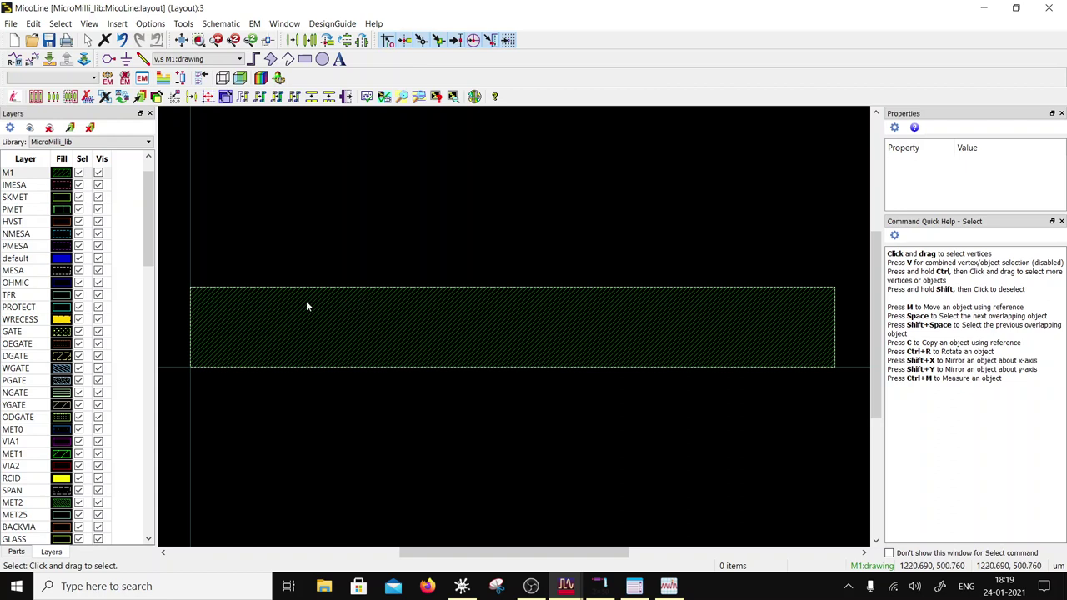
Step: Change the entry layer to M0:drawing and start a rectangle at the lower-left corner of the M1 strip
{"action": "left_click", "coordinate": [209, 59]}
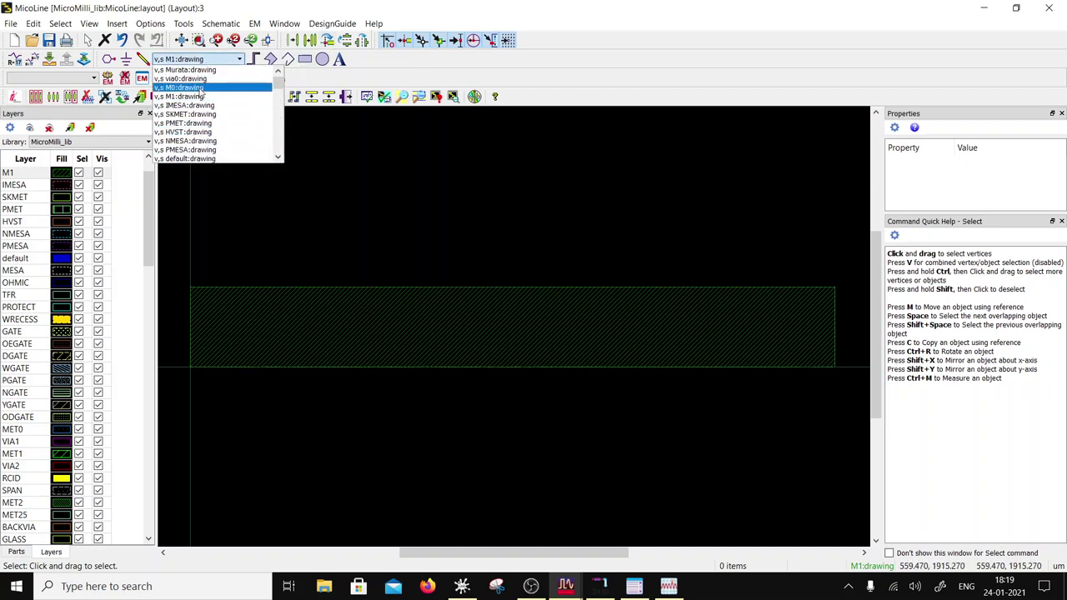
{"action": "left_click", "coordinate": [179, 88]}
{"action": "left_click", "coordinate": [305, 59]}
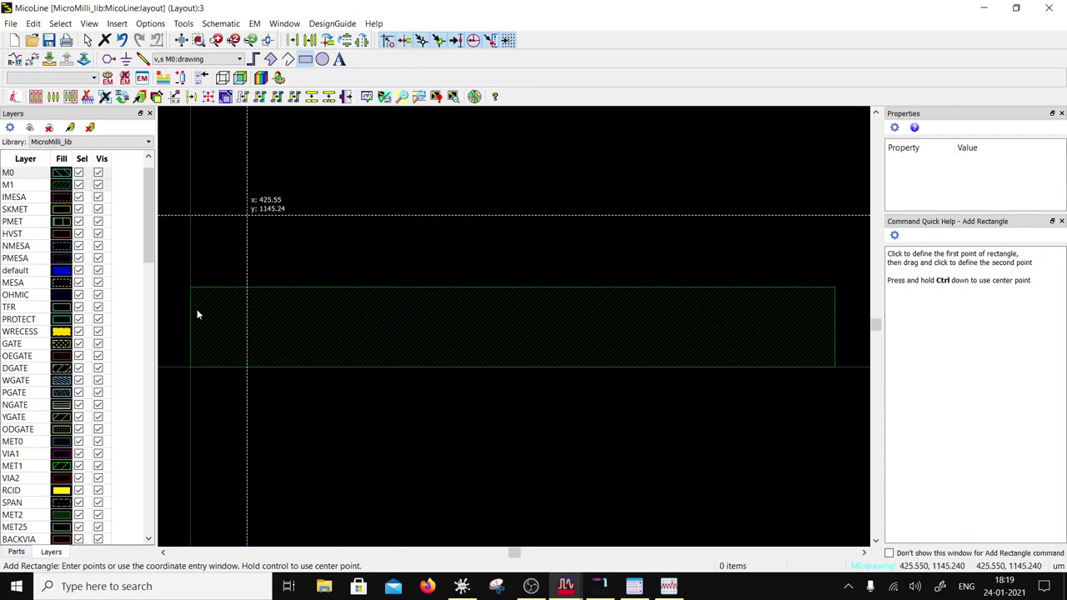
{"action": "left_click", "coordinate": [191, 366]}
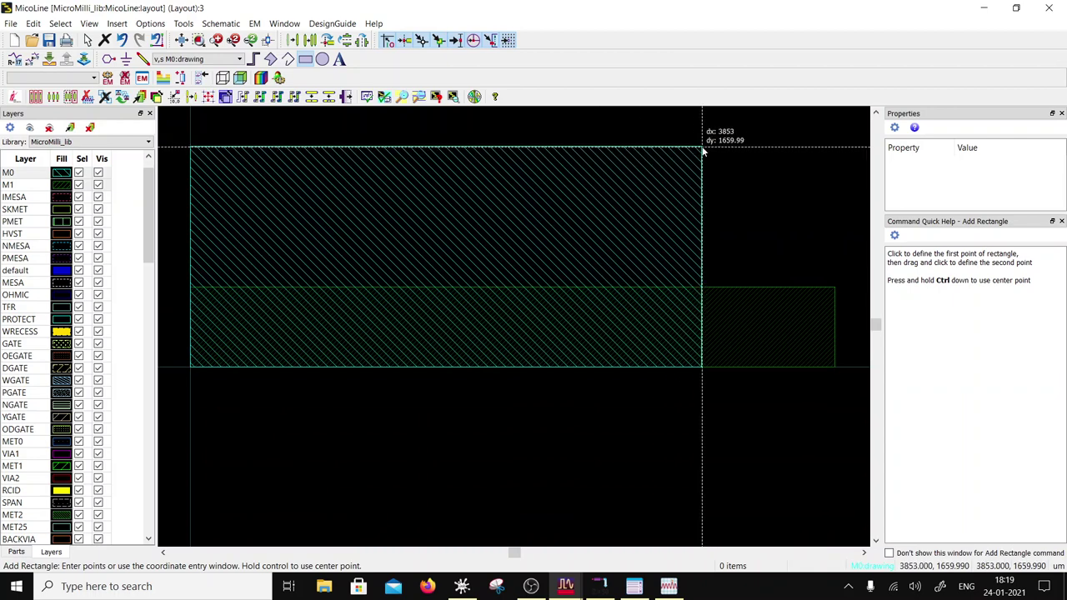
Step: Complete the M0 rectangle with its opposite corner at a relative offset of X 4857, Y 4857
{"action": "left_click", "coordinate": [116, 24]}
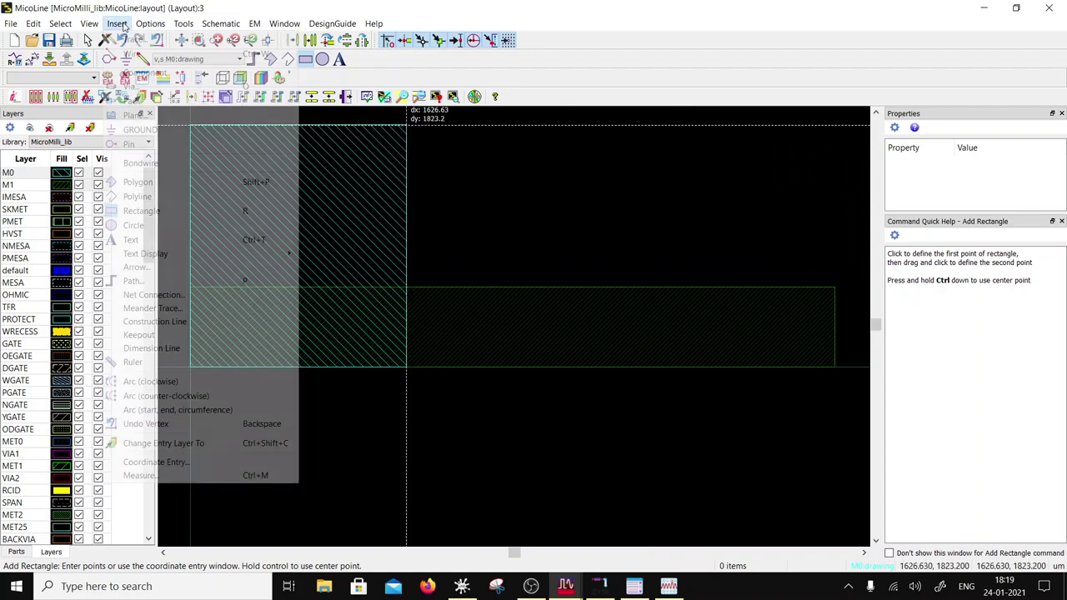
{"action": "left_click", "coordinate": [157, 462]}
{"action": "left_click", "coordinate": [53, 275]}
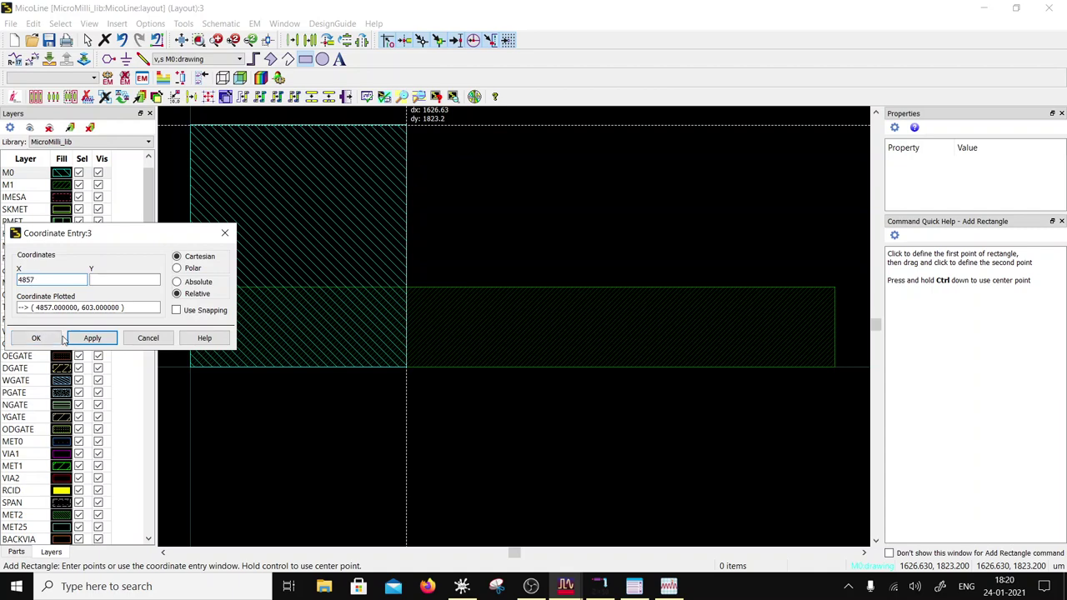
{"action": "left_click_drag", "start_coordinate": [80, 280], "coordinate": [2, 281]}
{"action": "left_click", "coordinate": [121, 280]}
{"action": "left_click", "coordinate": [51, 340]}
{"action": "key", "text": "Escape"}
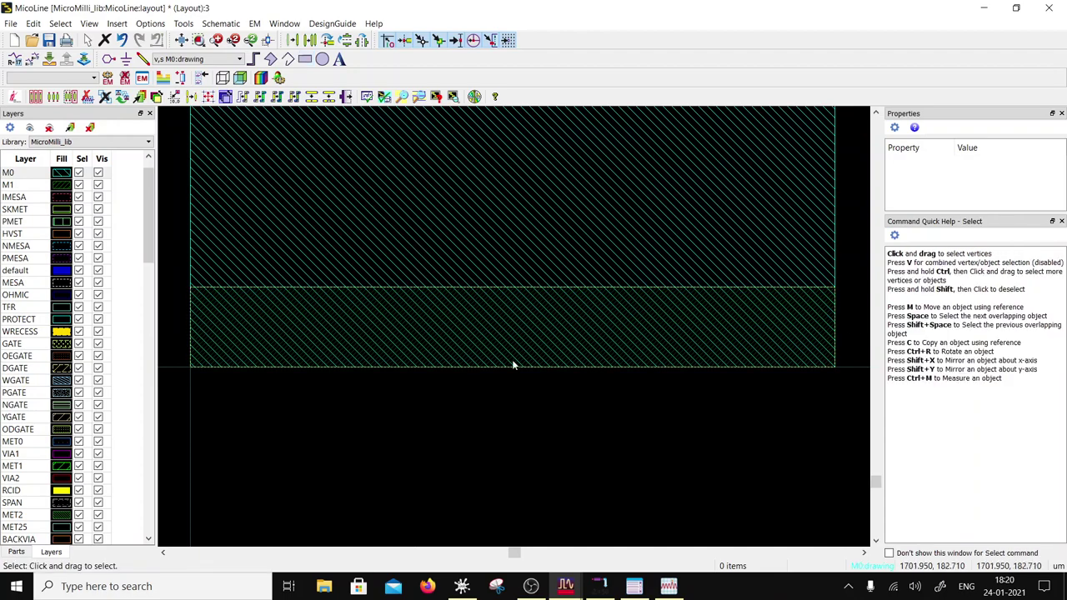
Step: Move the M0 square by its left-edge midpoint onto the M1 strip's left-edge midpoint, centring it vertically on the strip
{"action": "scroll", "coordinate": [512, 359], "scroll_direction": "down", "scroll_amount": 2}
{"action": "scroll", "coordinate": [515, 271], "scroll_direction": "down", "scroll_amount": 2}
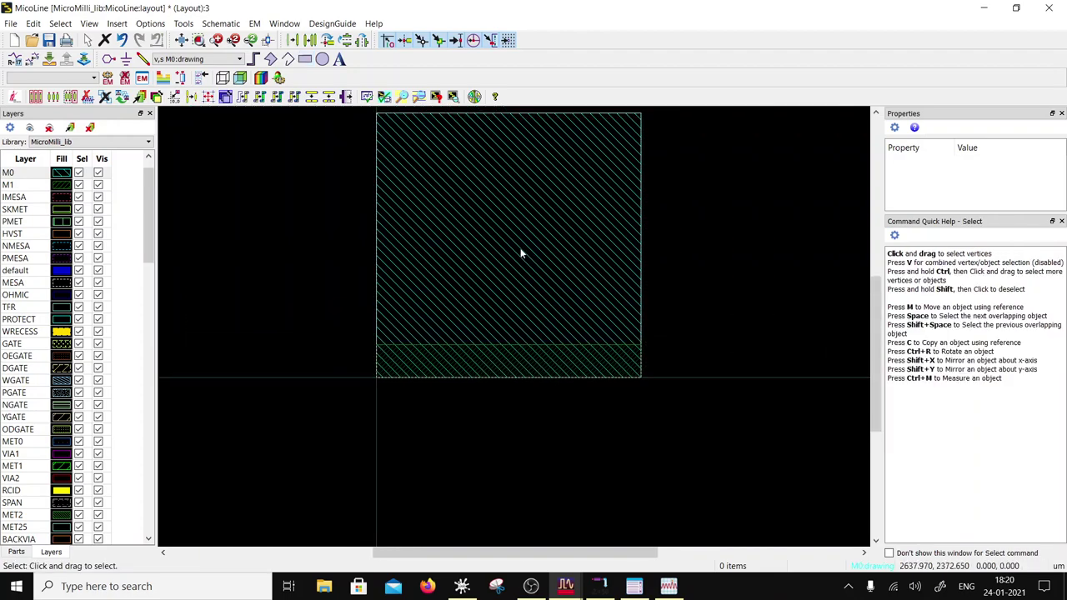
{"action": "left_click", "coordinate": [492, 265]}
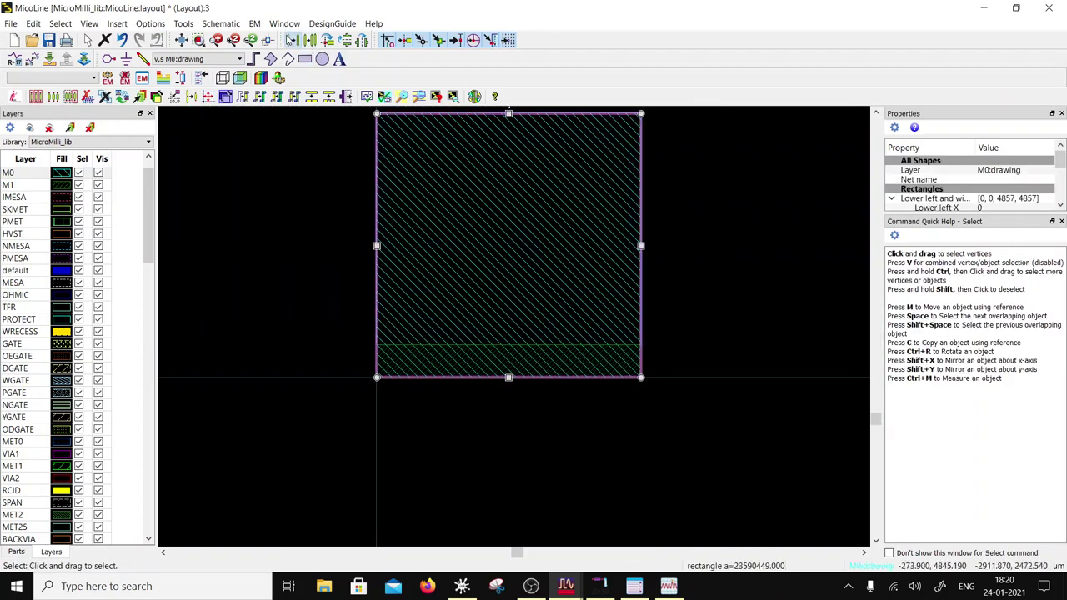
{"action": "key", "text": "m"}
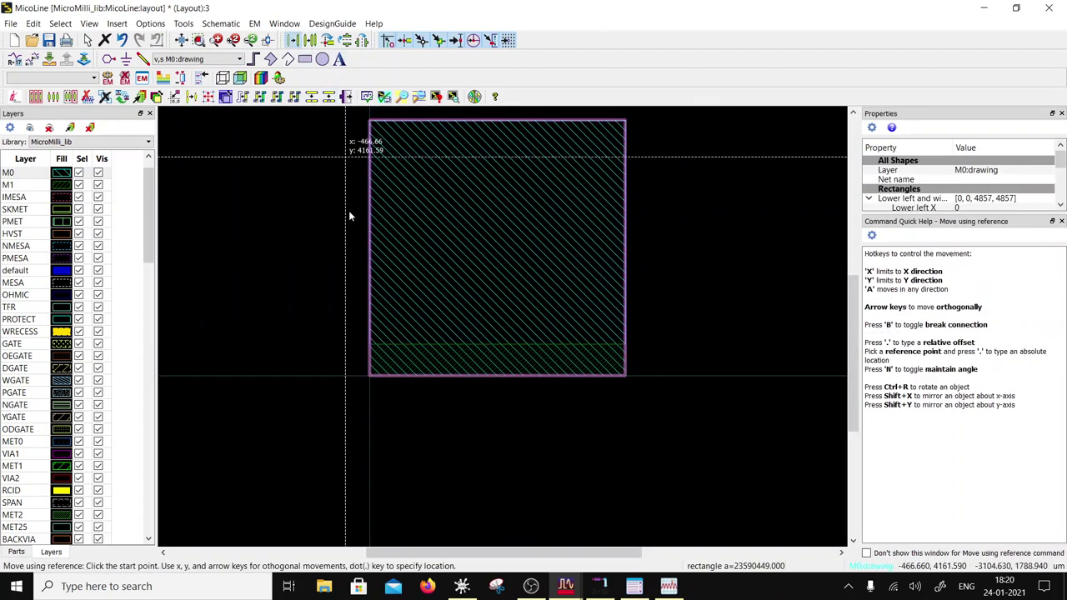
{"action": "left_click", "coordinate": [371, 253]}
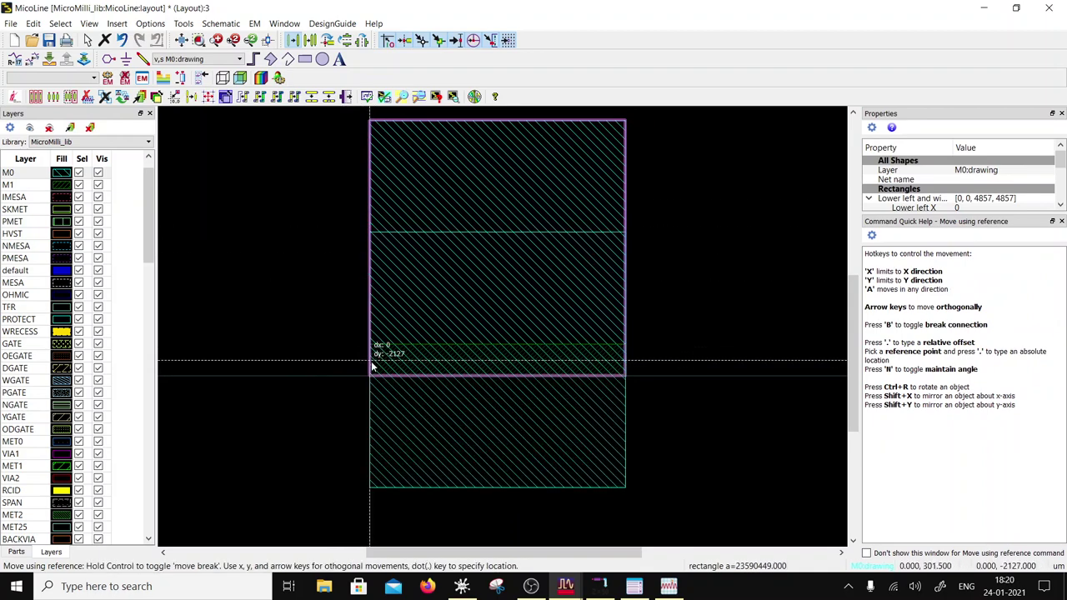
{"action": "left_click", "coordinate": [373, 367]}
{"action": "left_click", "coordinate": [696, 317]}
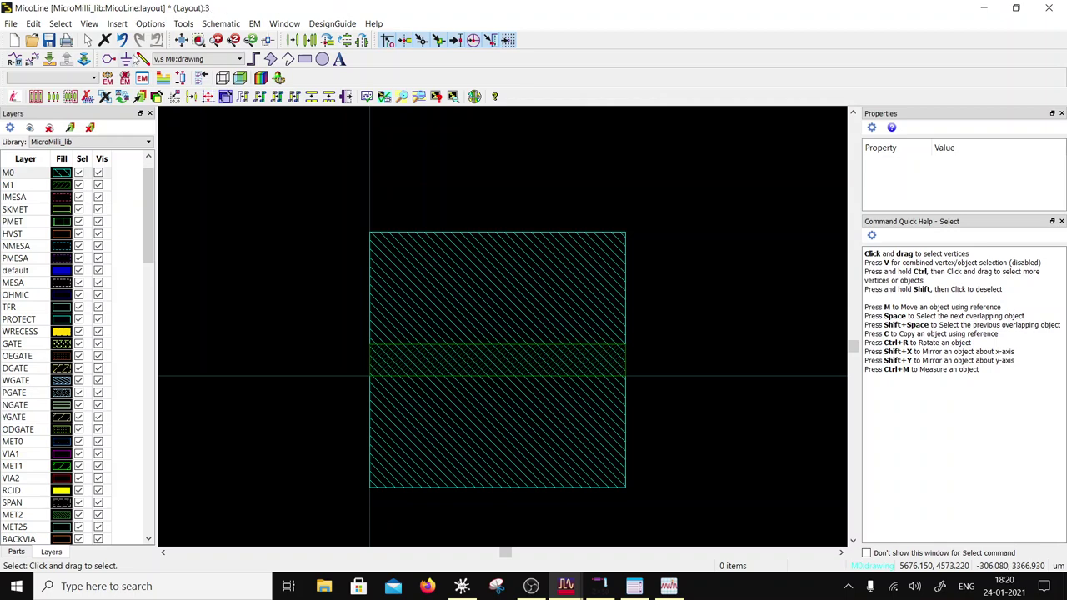
Step: Place one dot pin at the midpoint of the M1 strip's left edge and another at the midpoint of its right edge
{"action": "left_click", "coordinate": [385, 365]}
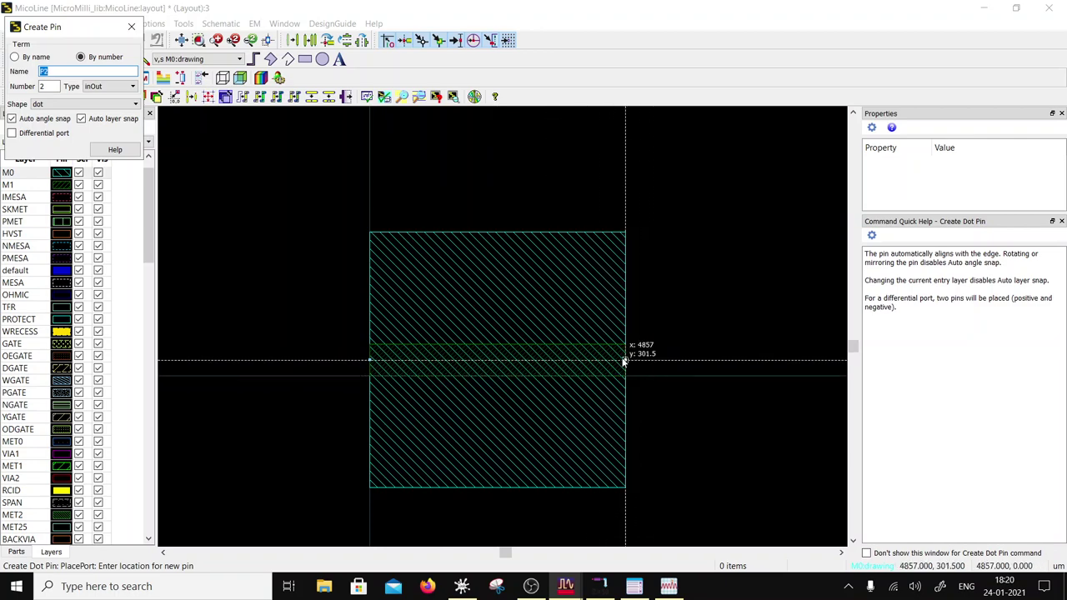
{"action": "left_click", "coordinate": [624, 362]}
{"action": "scroll", "coordinate": [365, 369], "scroll_direction": "up", "scroll_amount": 3}
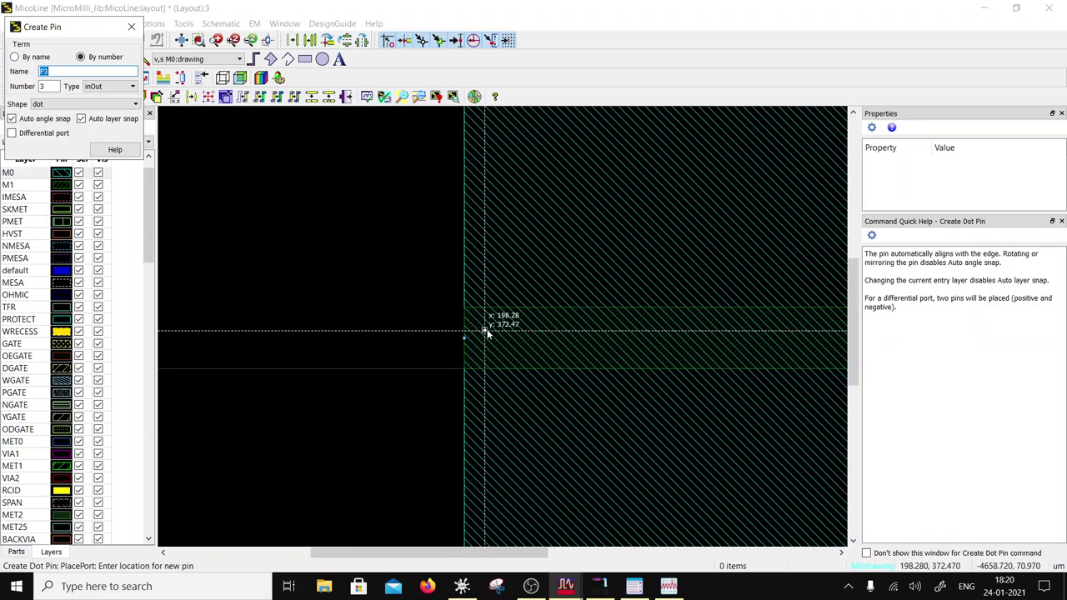
{"action": "scroll", "coordinate": [509, 331], "scroll_direction": "up", "scroll_amount": 5}
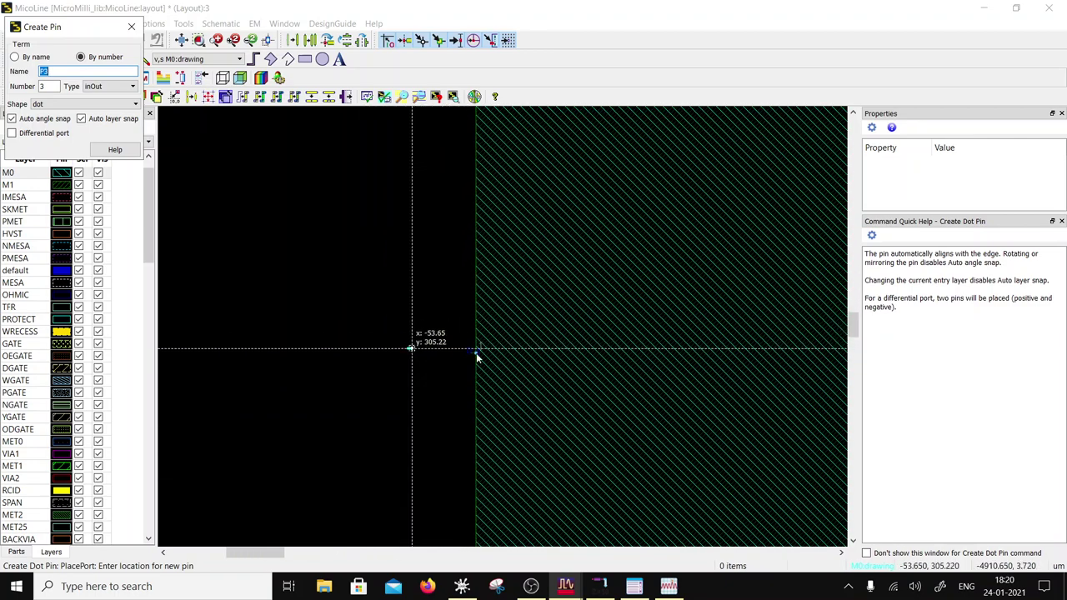
Step: Place one dot pin just below pin 1 on the M1 strip's left edge and another just below pin 2 on its right edge
{"action": "scroll", "coordinate": [511, 349], "scroll_direction": "up", "scroll_amount": 2}
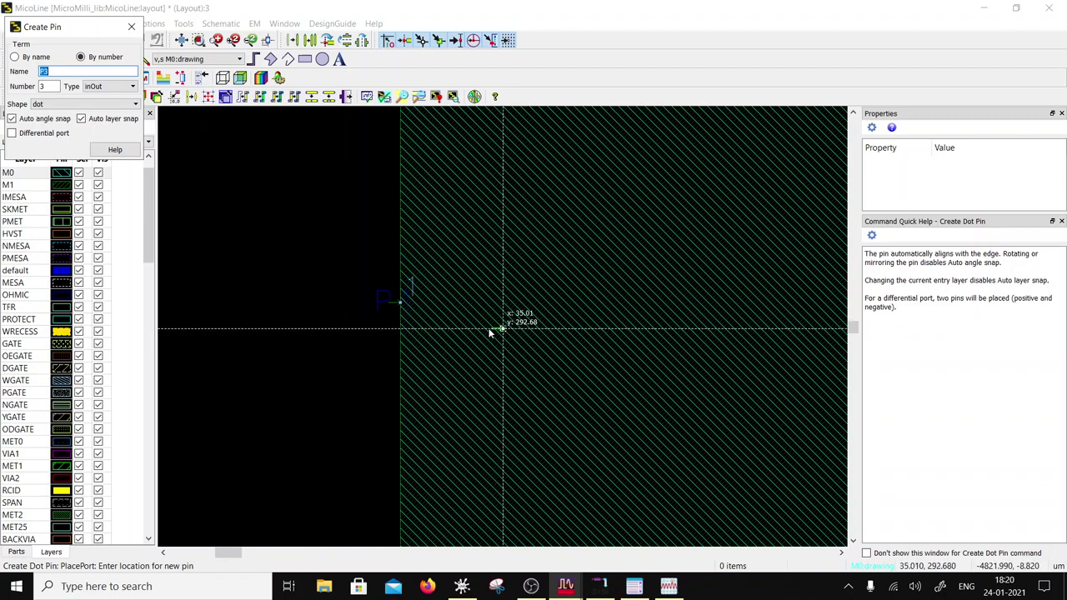
{"action": "left_click", "coordinate": [402, 342]}
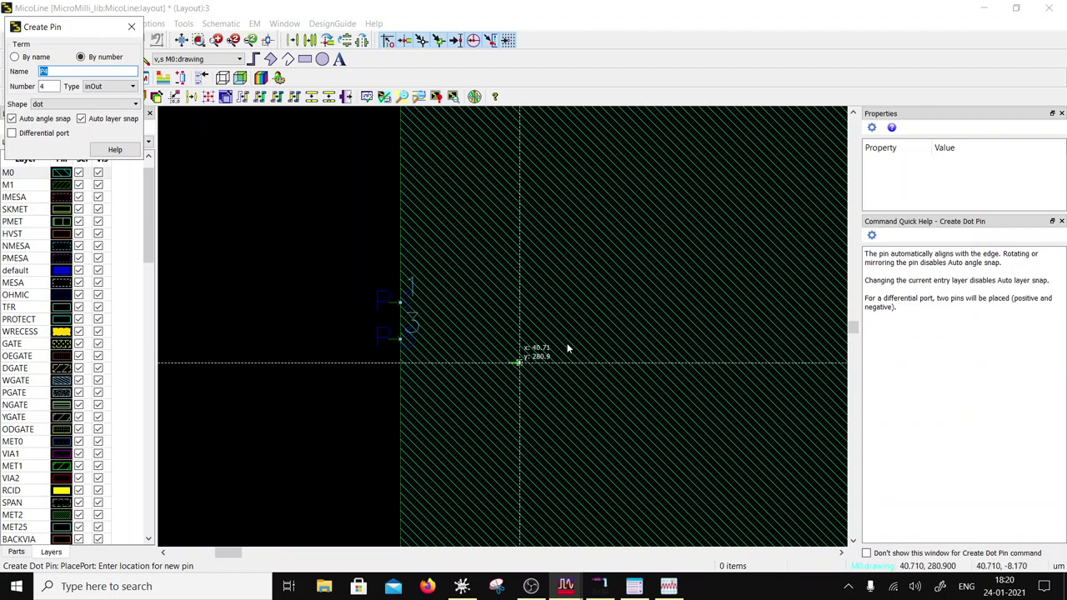
{"action": "scroll", "coordinate": [566, 333], "scroll_direction": "down", "scroll_amount": 3}
{"action": "scroll", "coordinate": [535, 331], "scroll_direction": "down", "scroll_amount": 5}
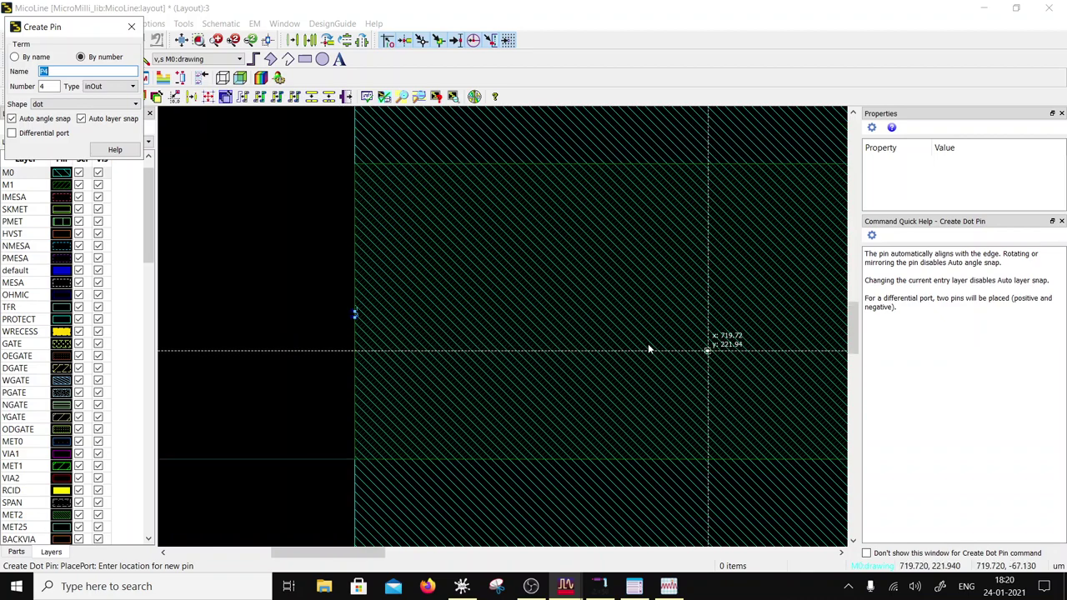
{"action": "scroll", "coordinate": [638, 334], "scroll_direction": "down", "scroll_amount": 1}
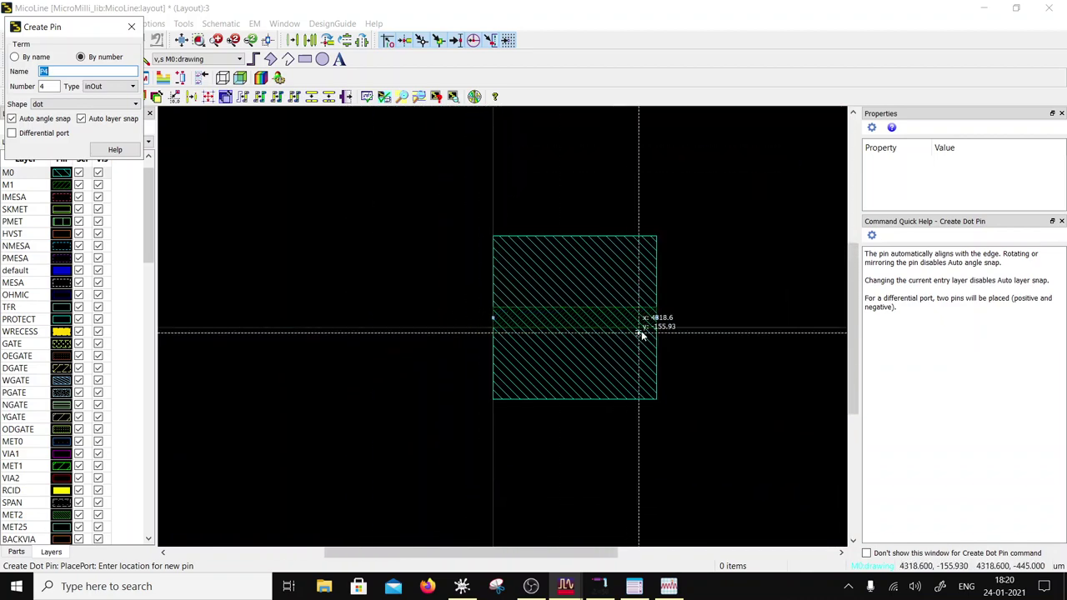
{"action": "scroll", "coordinate": [638, 334], "scroll_direction": "up", "scroll_amount": 6}
{"action": "scroll", "coordinate": [492, 337], "scroll_direction": "up", "scroll_amount": 4}
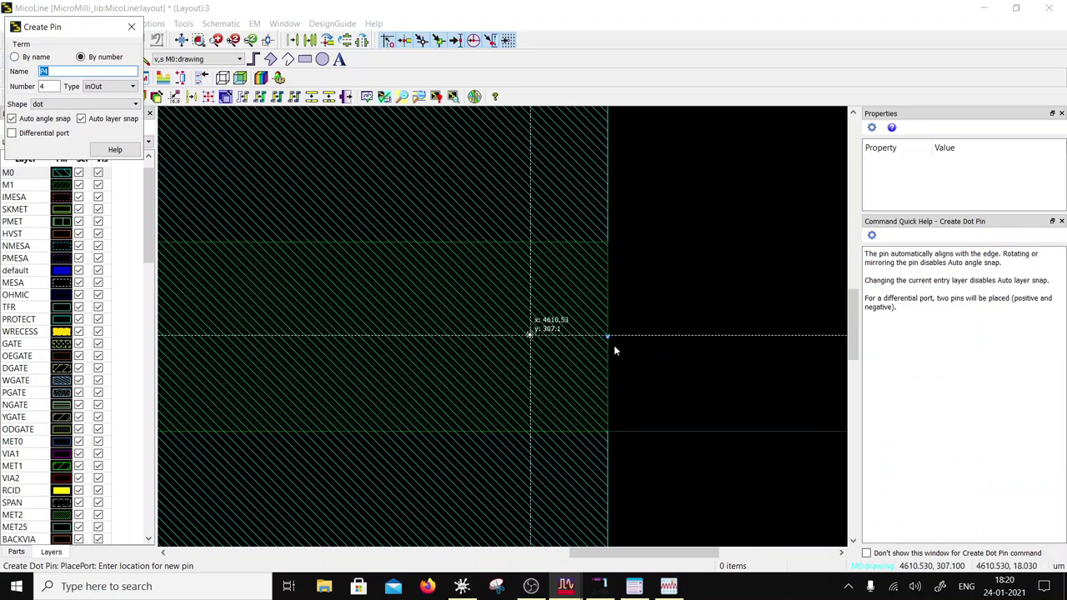
{"action": "scroll", "coordinate": [383, 327], "scroll_direction": "down", "scroll_amount": 2}
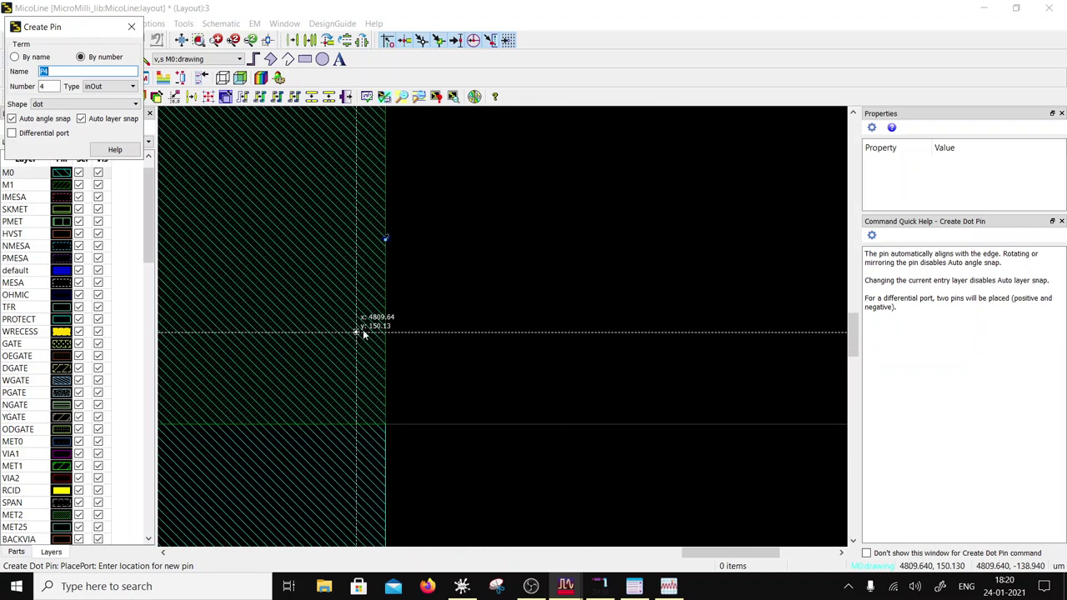
{"action": "left_click", "coordinate": [387, 309]}
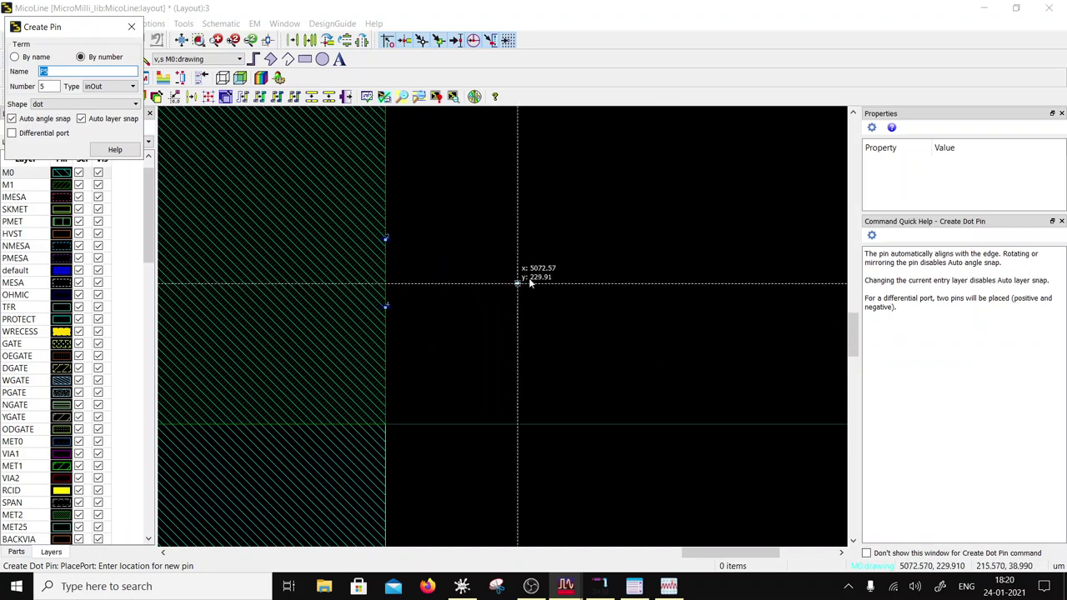
{"action": "key", "text": "Escape"}
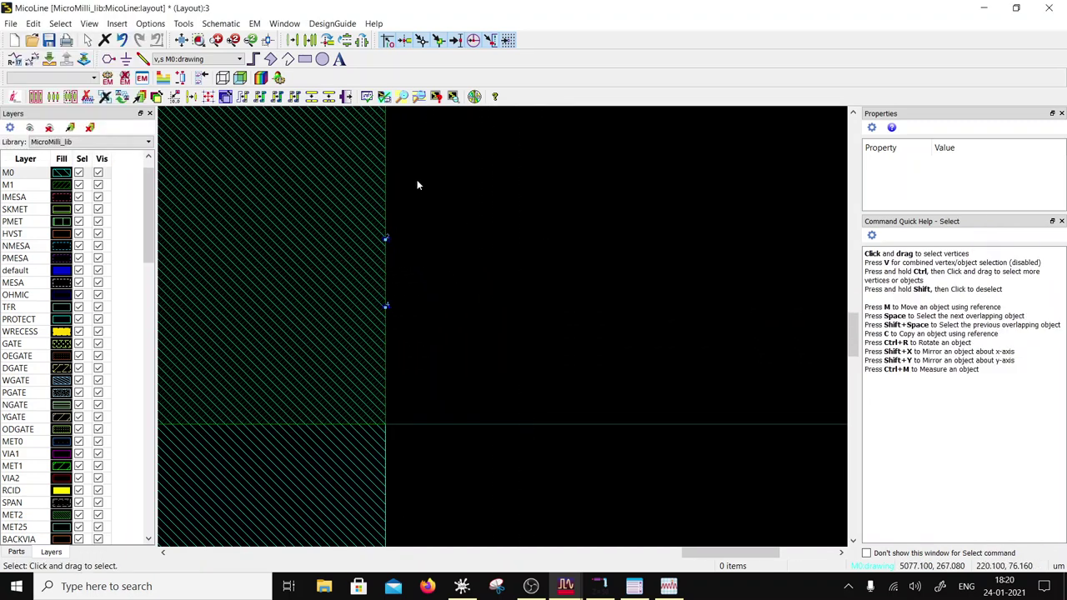
Step: Change the layer of pin P4 on the strip's right edge to M0:drawing
{"action": "scroll", "coordinate": [474, 321], "scroll_direction": "up", "scroll_amount": 1}
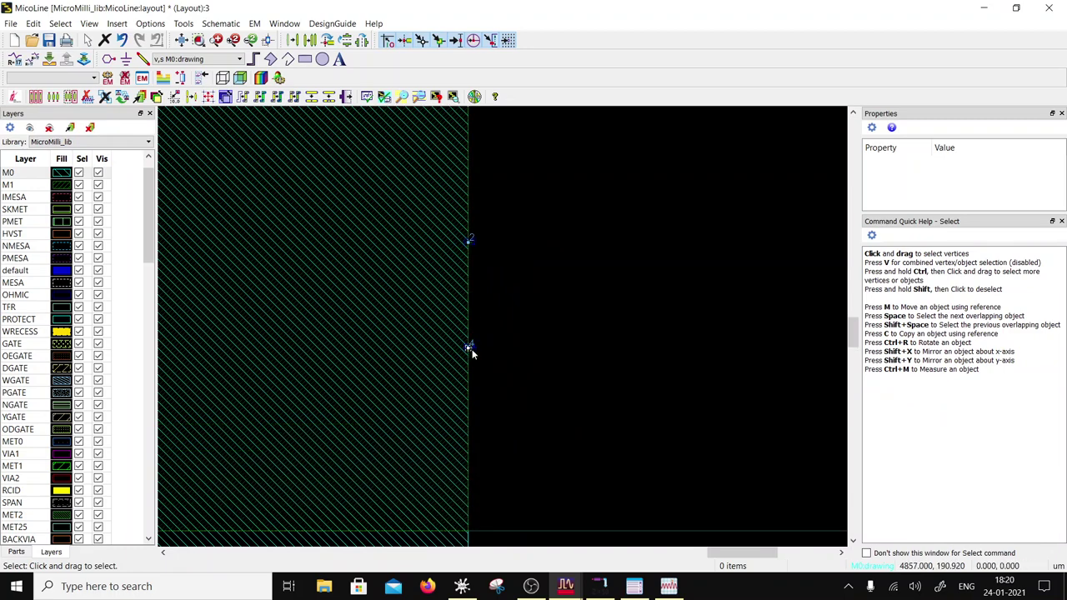
{"action": "left_click", "coordinate": [473, 351]}
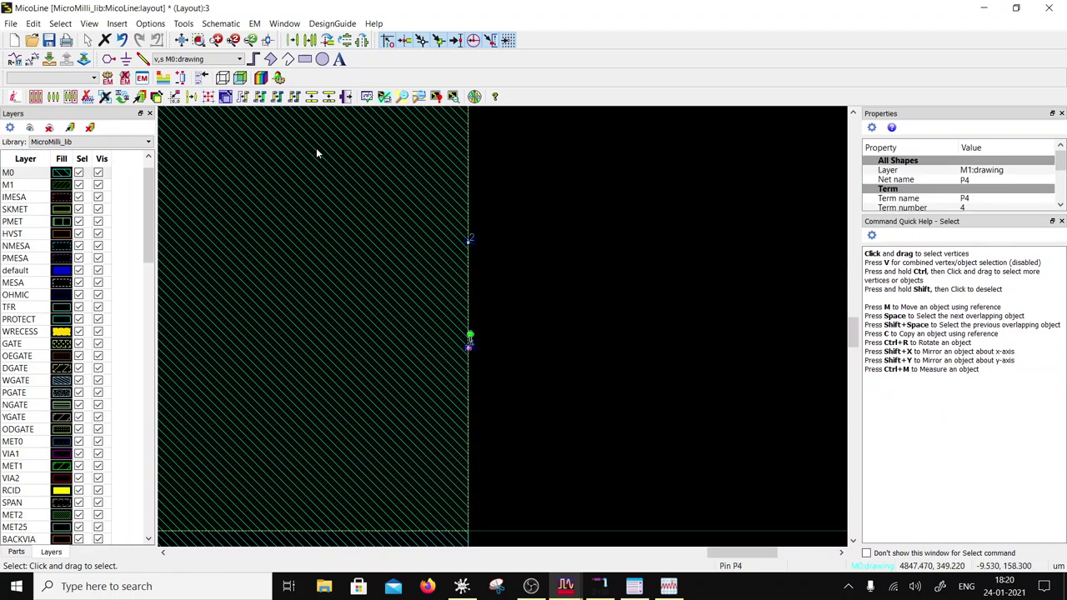
{"action": "left_click", "coordinate": [994, 170]}
{"action": "left_click", "coordinate": [992, 170]}
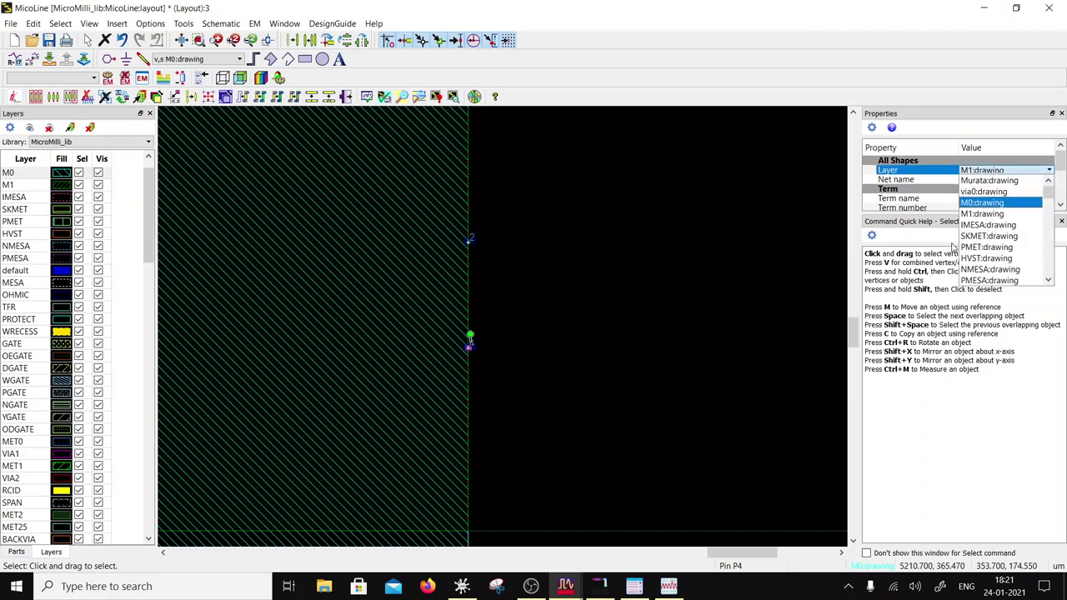
{"action": "left_click", "coordinate": [981, 205]}
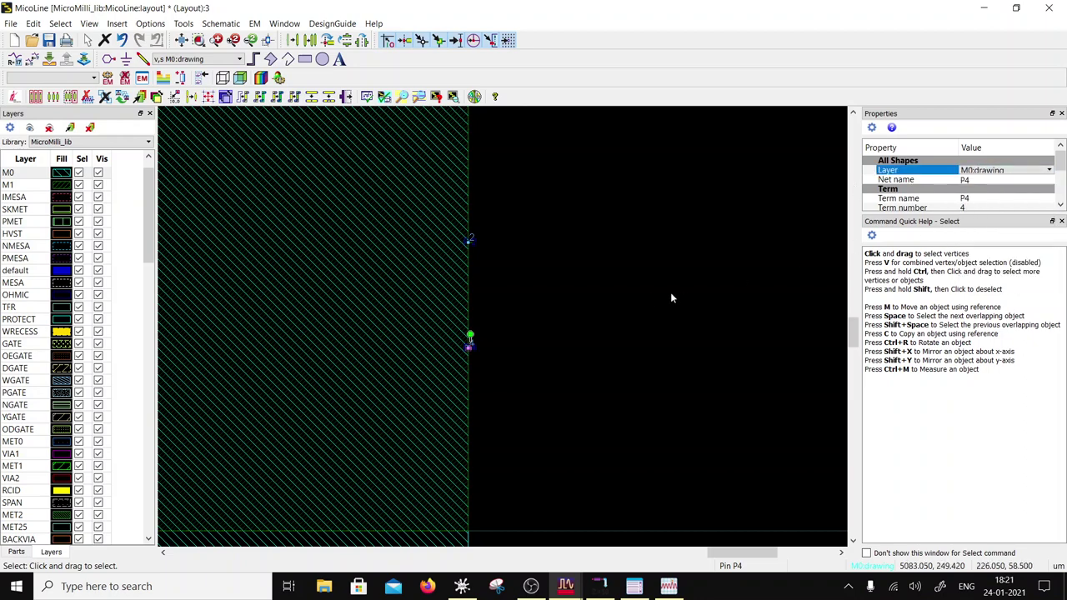
{"action": "left_click", "coordinate": [552, 360]}
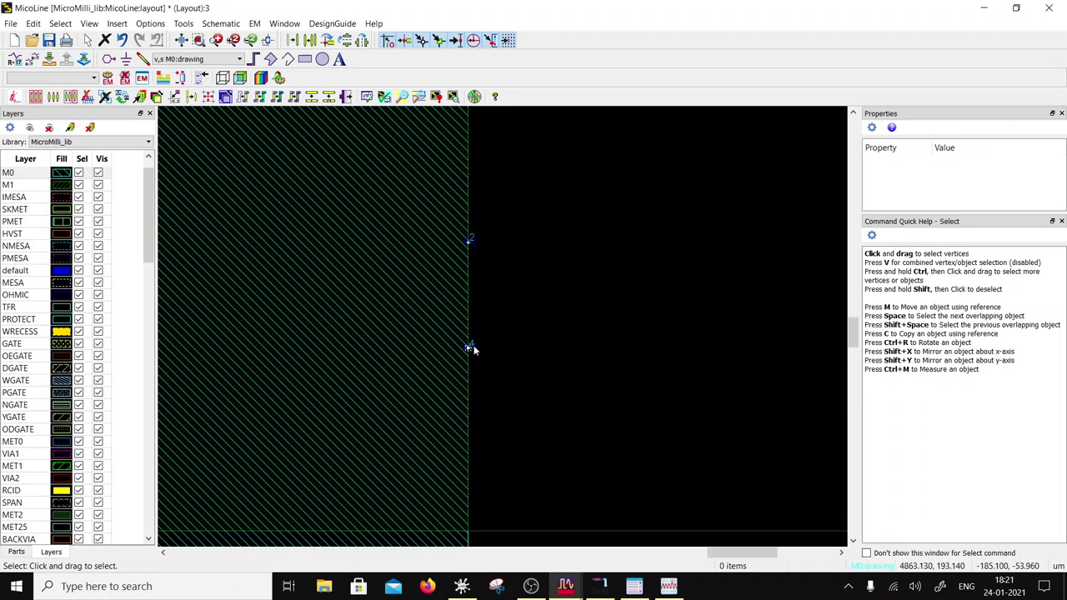
Step: Move pin P4 by its reference point up along the right edge so that it coincides with pin P2
{"action": "scroll", "coordinate": [473, 350], "scroll_direction": "up", "scroll_amount": 1}
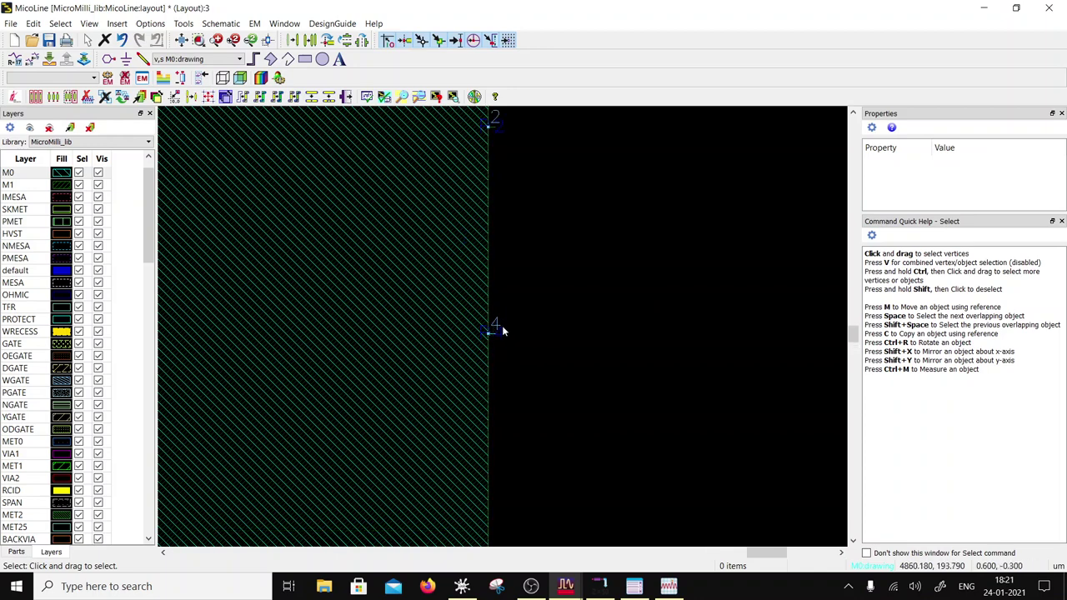
{"action": "left_click", "coordinate": [293, 46]}
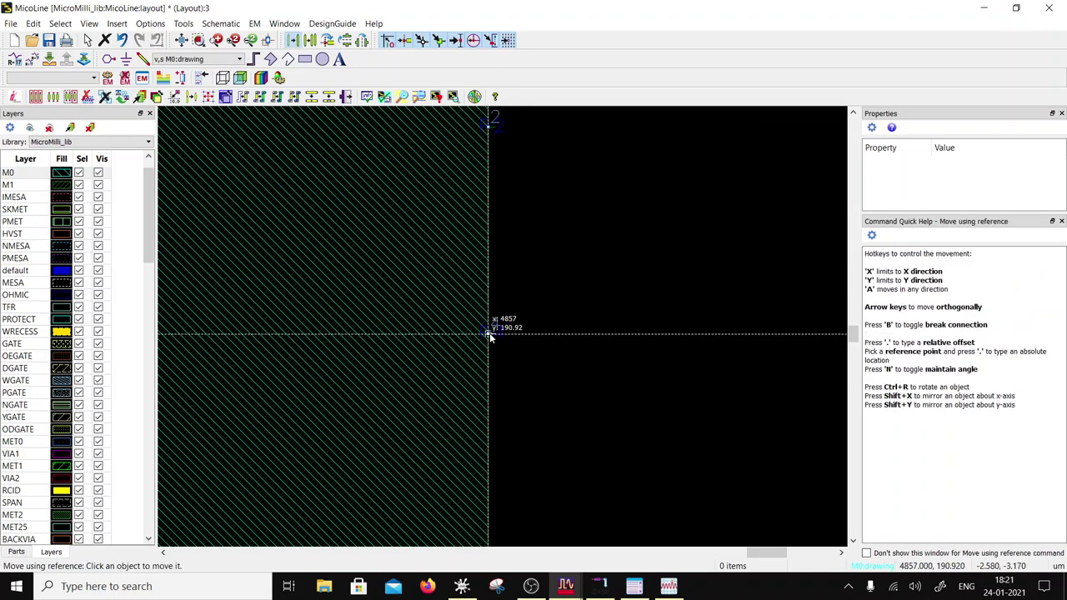
{"action": "left_click", "coordinate": [489, 333]}
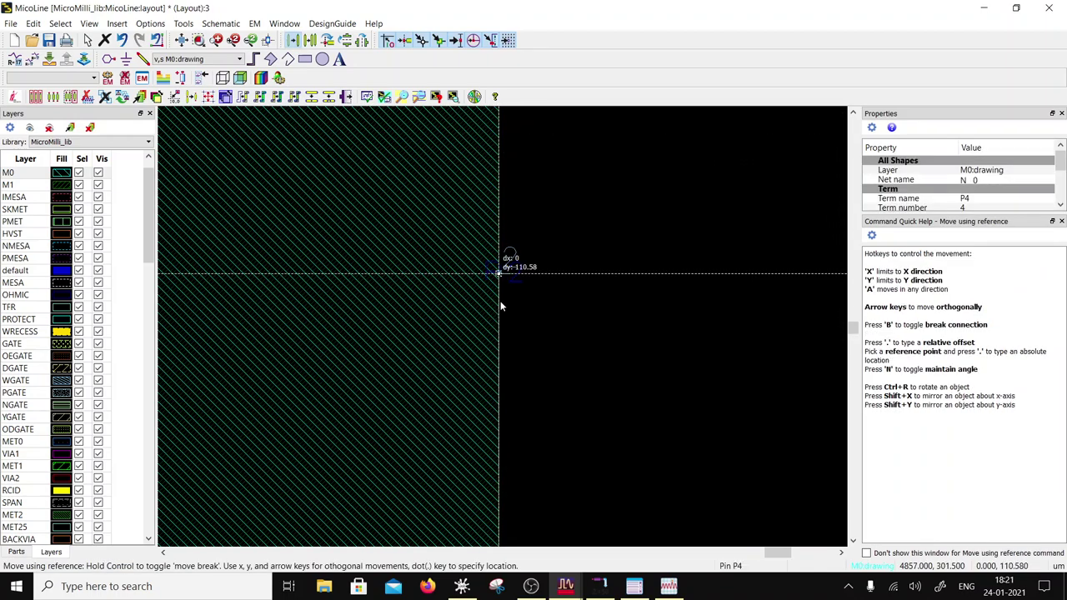
{"action": "left_click", "coordinate": [502, 331]}
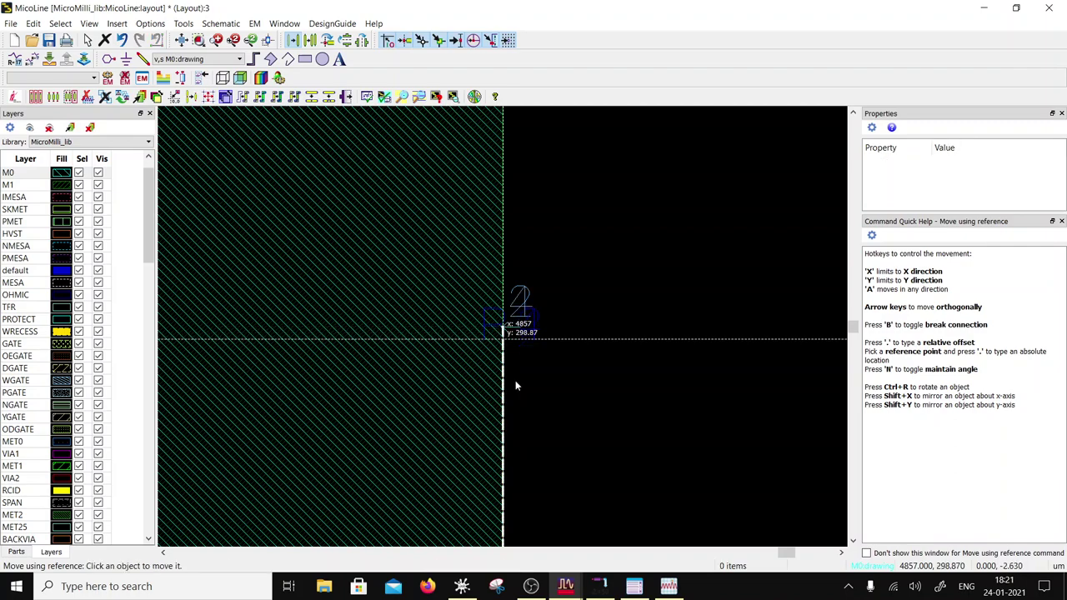
{"action": "key", "text": "Escape"}
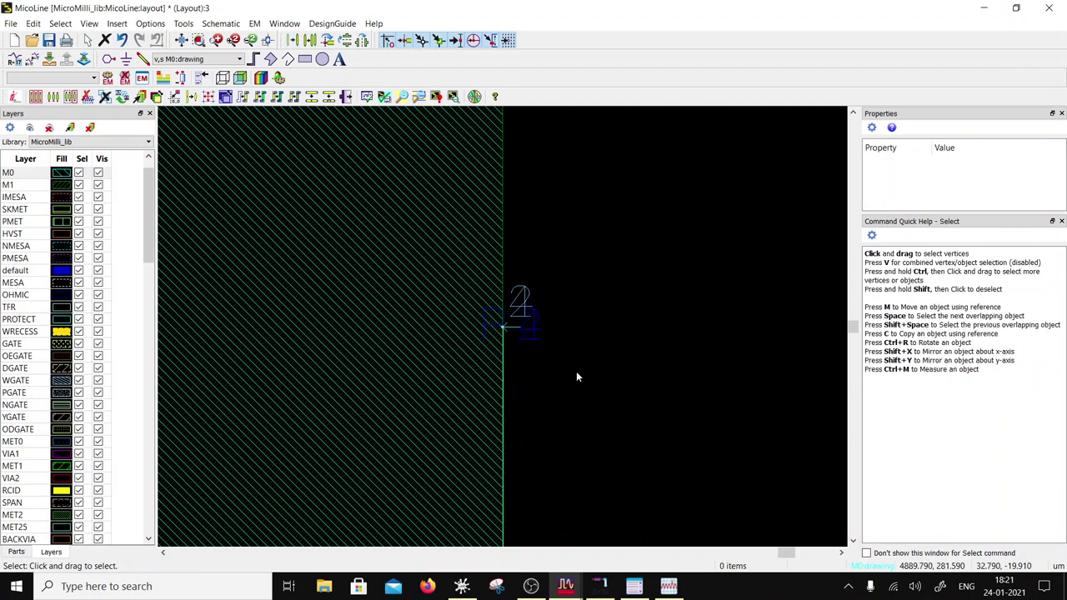
{"action": "scroll", "coordinate": [500, 392], "scroll_direction": "down", "scroll_amount": 2}
{"action": "left_click", "coordinate": [391, 427]}
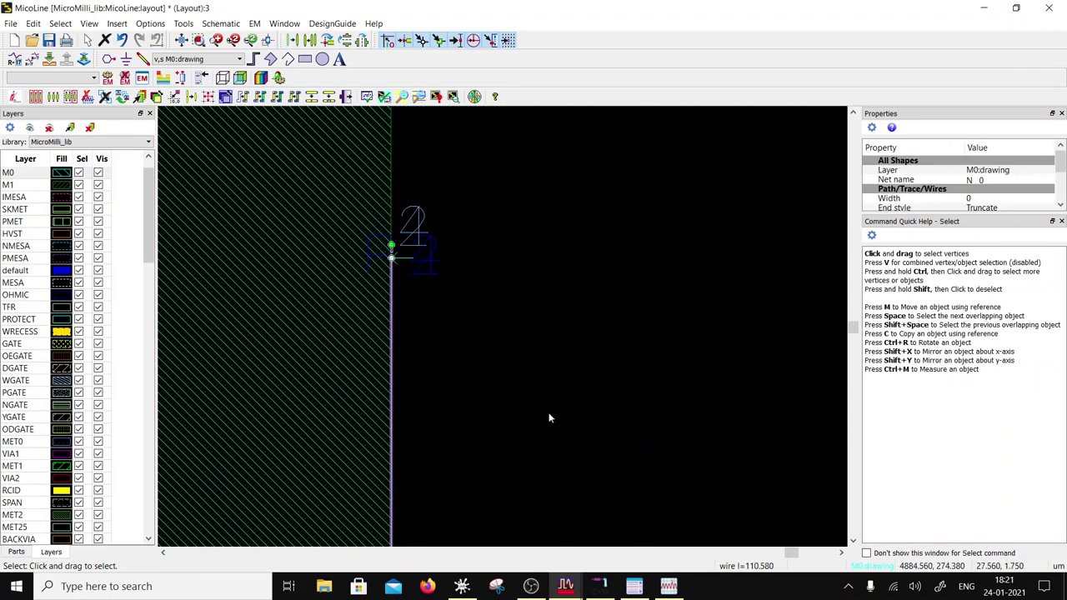
{"action": "left_click", "coordinate": [549, 417]}
Step: Change the layer of pin P3 on the strip's left edge to M0:drawing
{"action": "scroll", "coordinate": [433, 318], "scroll_direction": "up", "scroll_amount": 2}
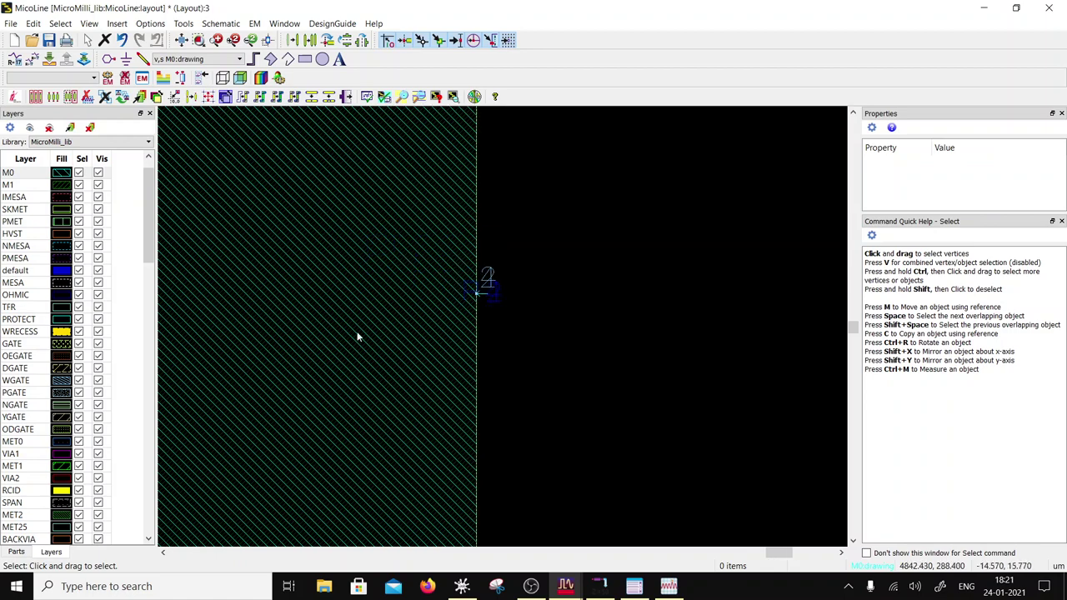
{"action": "scroll", "coordinate": [412, 334], "scroll_direction": "left", "scroll_amount": 2}
{"action": "scroll", "coordinate": [419, 349], "scroll_direction": "left", "scroll_amount": 5}
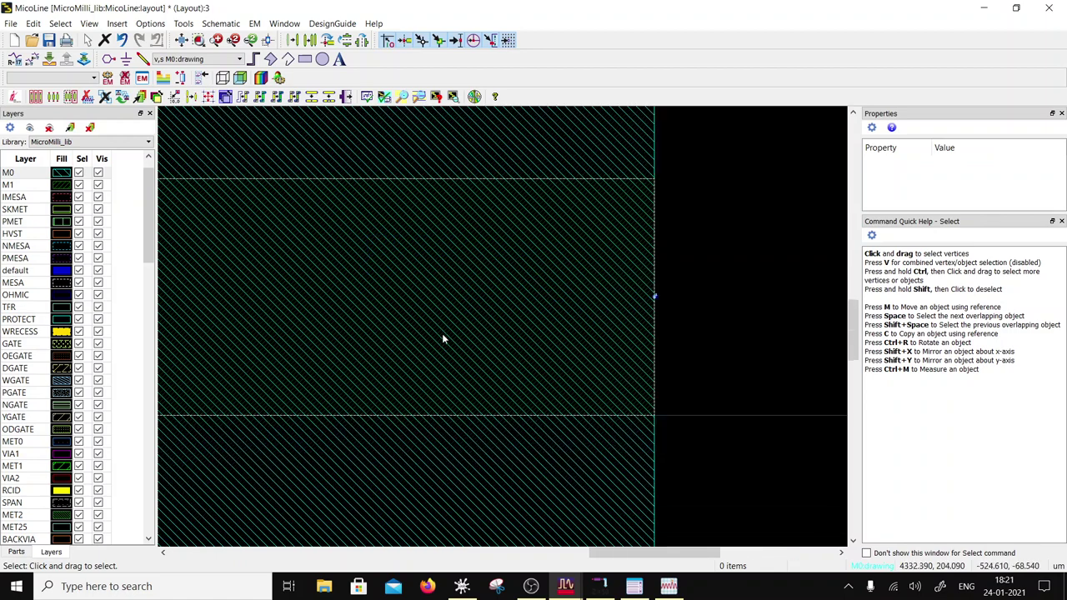
{"action": "scroll", "coordinate": [397, 328], "scroll_direction": "down", "scroll_amount": 3}
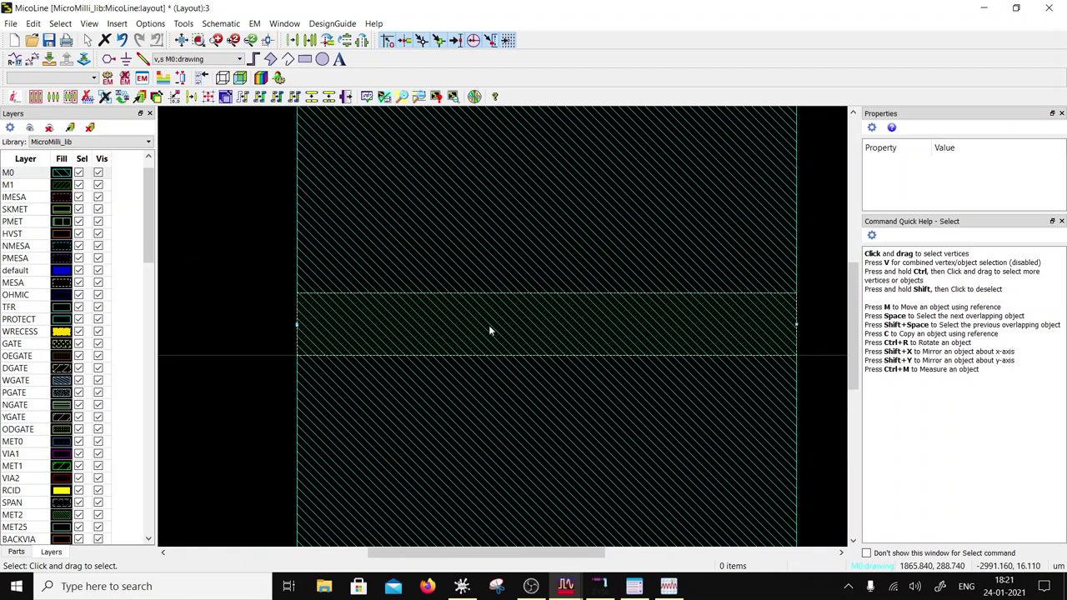
{"action": "scroll", "coordinate": [424, 328], "scroll_direction": "up", "scroll_amount": 4}
{"action": "scroll", "coordinate": [501, 331], "scroll_direction": "up", "scroll_amount": 6}
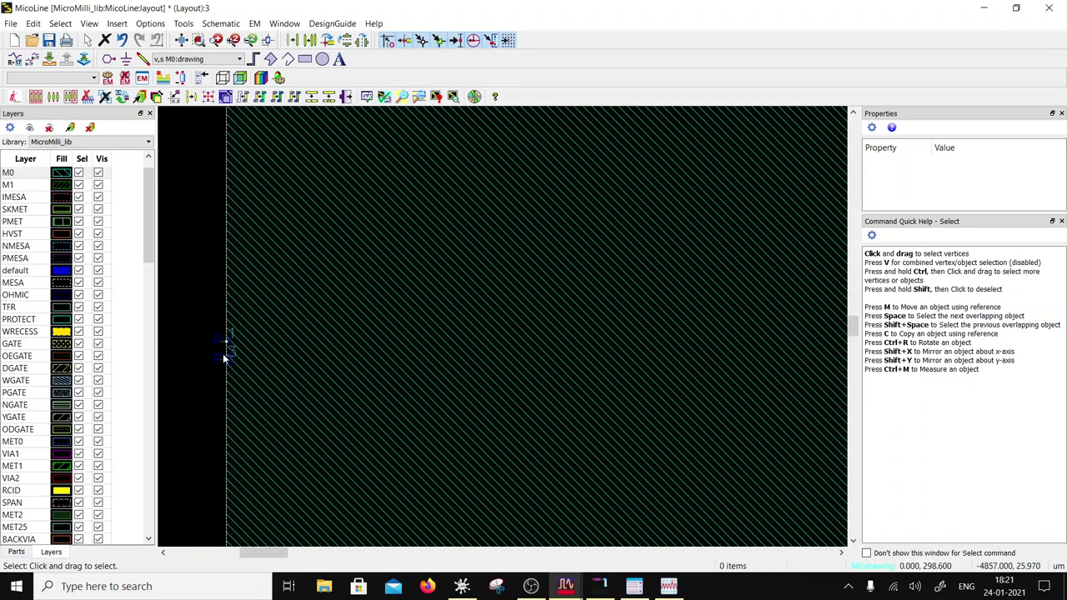
{"action": "left_click", "coordinate": [220, 359]}
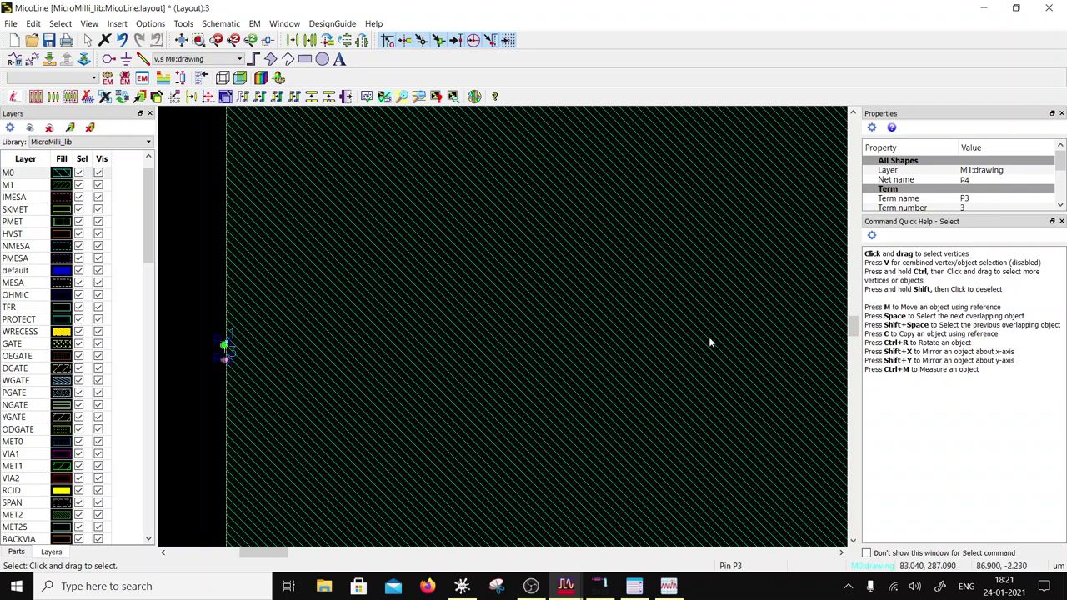
{"action": "left_click", "coordinate": [1015, 173]}
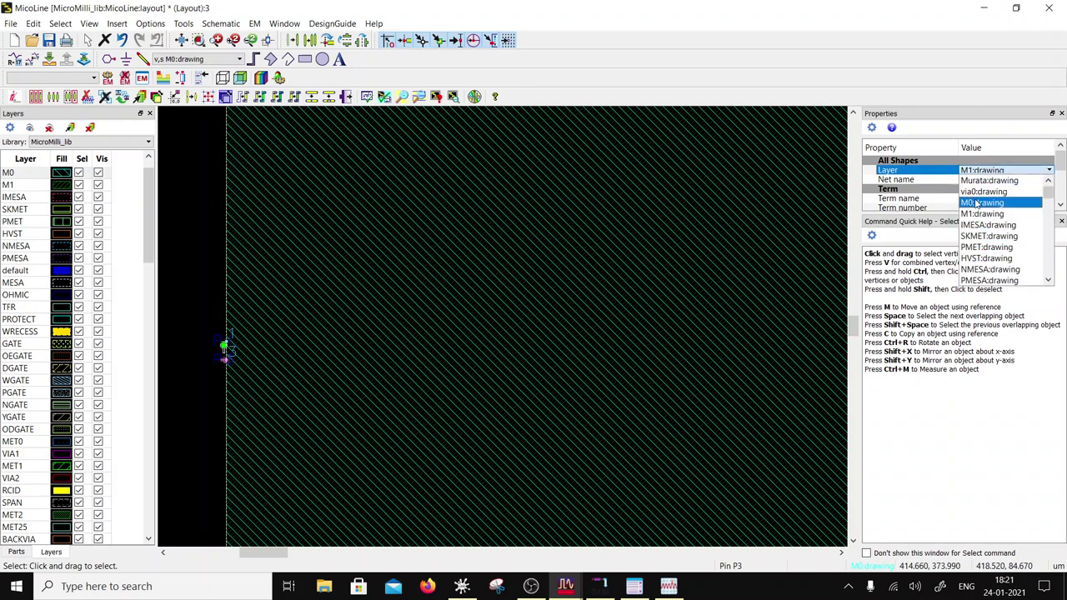
{"action": "left_click", "coordinate": [978, 203]}
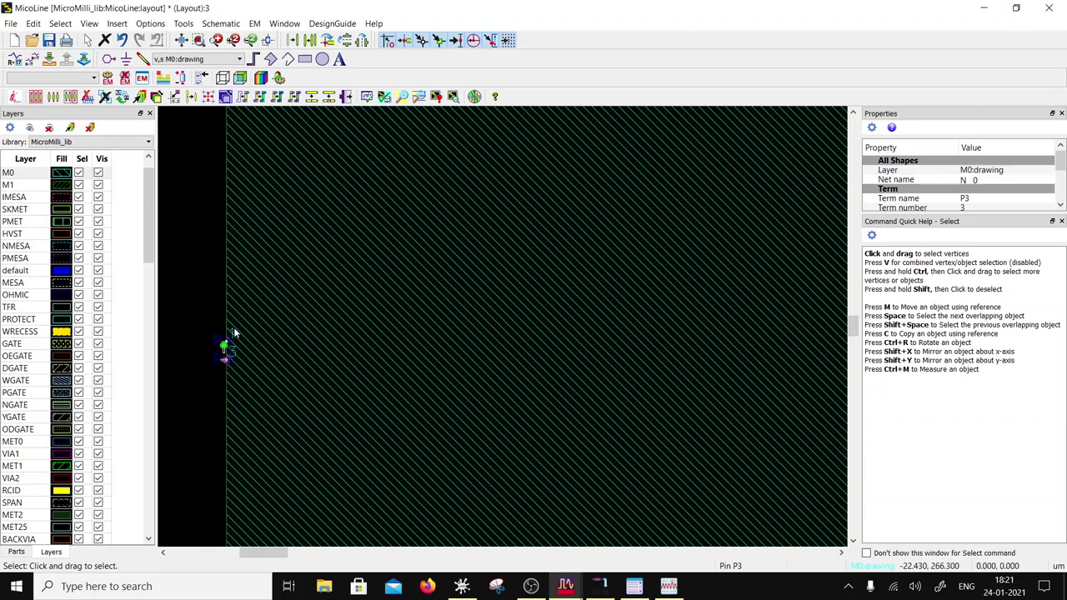
{"action": "key", "text": "Escape"}
Step: Select pin P3 below pin P1 on the left edge in preparation for moving it
{"action": "scroll", "coordinate": [469, 332], "scroll_direction": "up", "scroll_amount": 3}
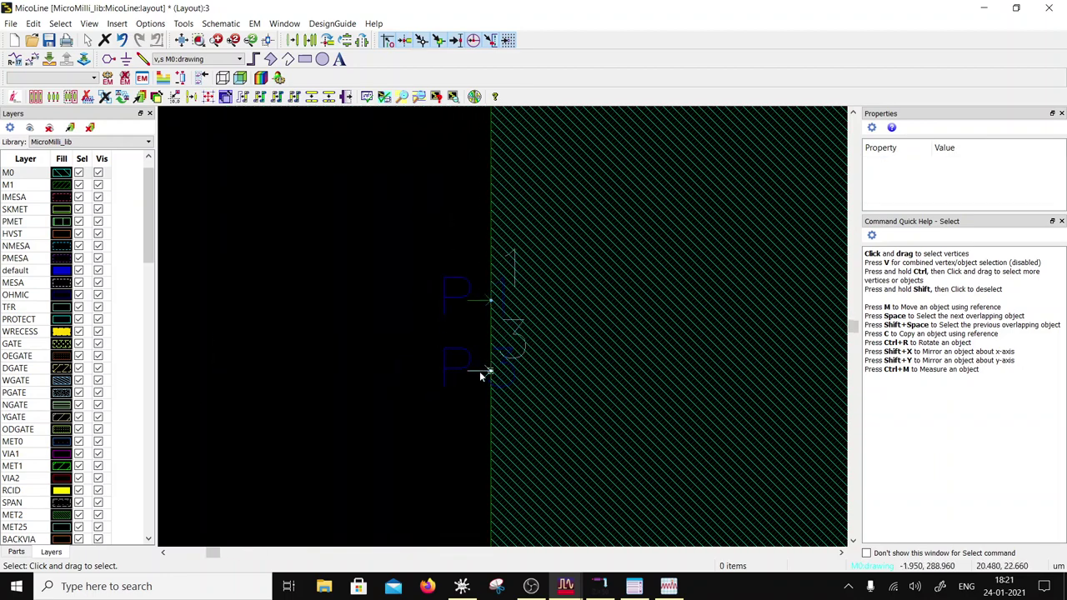
{"action": "left_click", "coordinate": [482, 373]}
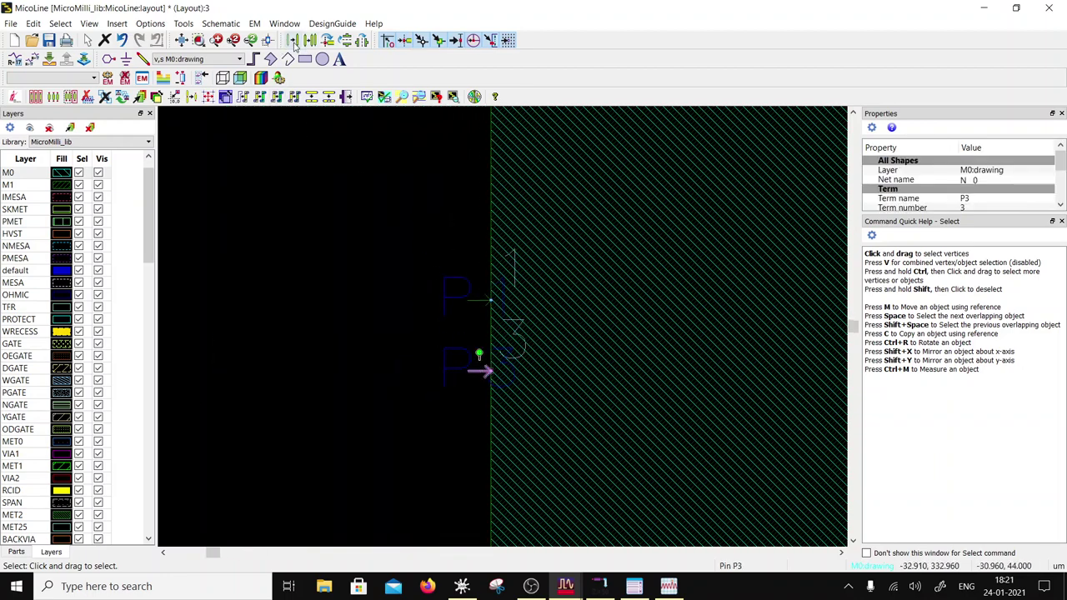
Step: Move pin P3 by its reference point onto pin P1 at the line's edge and save the layout
{"action": "key", "text": "m"}
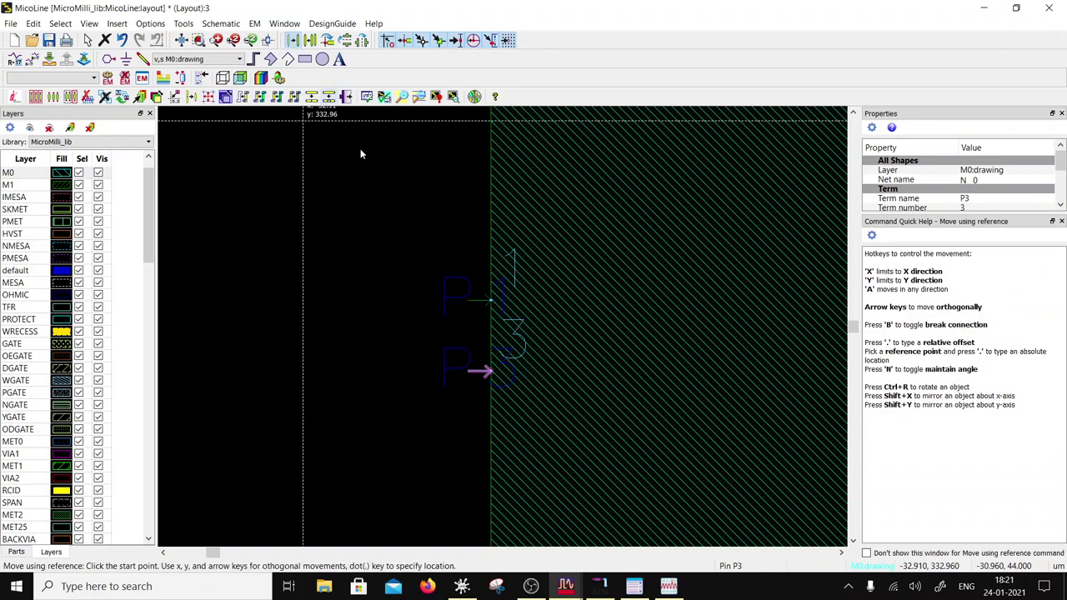
{"action": "left_click", "coordinate": [492, 373]}
{"action": "left_click", "coordinate": [492, 298]}
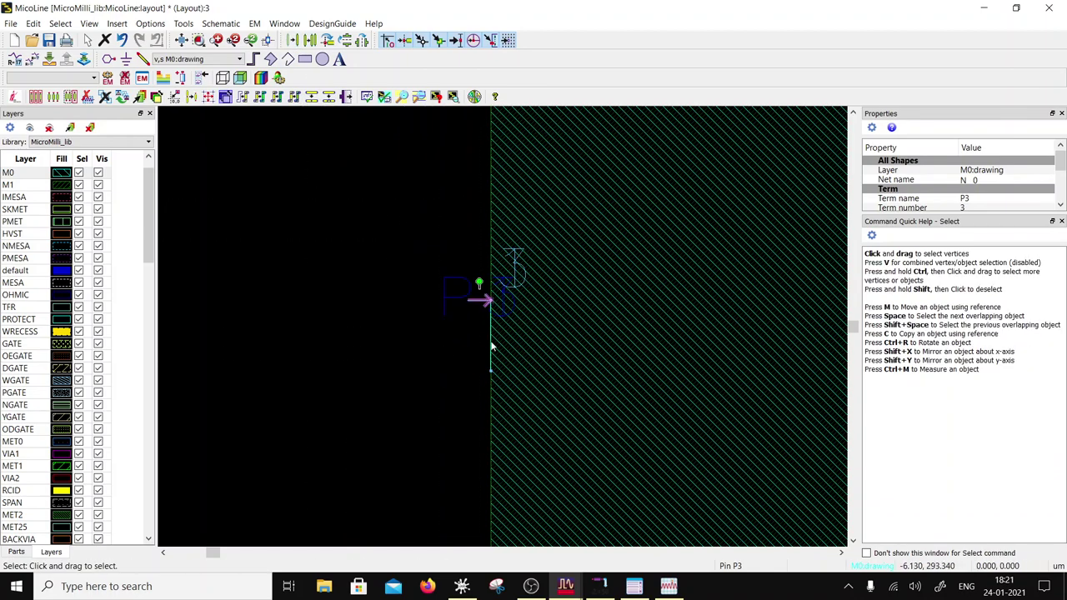
{"action": "left_click", "coordinate": [492, 346]}
{"action": "left_click", "coordinate": [421, 370]}
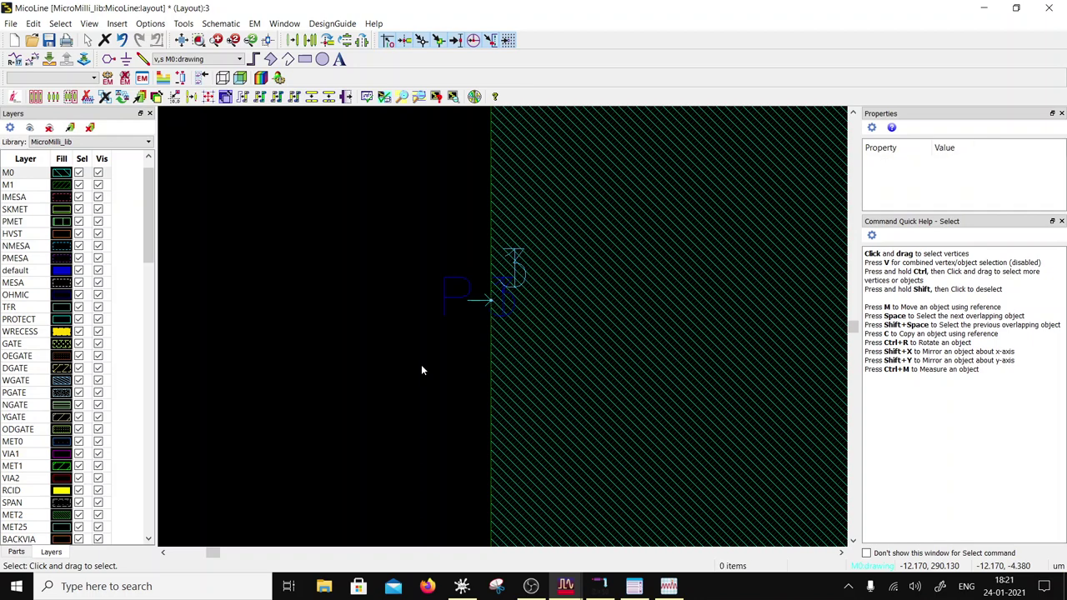
{"action": "left_click", "coordinate": [49, 41]}
Step: Create a new EM setup view named emSetup for the MicoLine layout without a template and dismiss the What's New notice
{"action": "scroll", "coordinate": [500, 321], "scroll_direction": "down", "scroll_amount": 3}
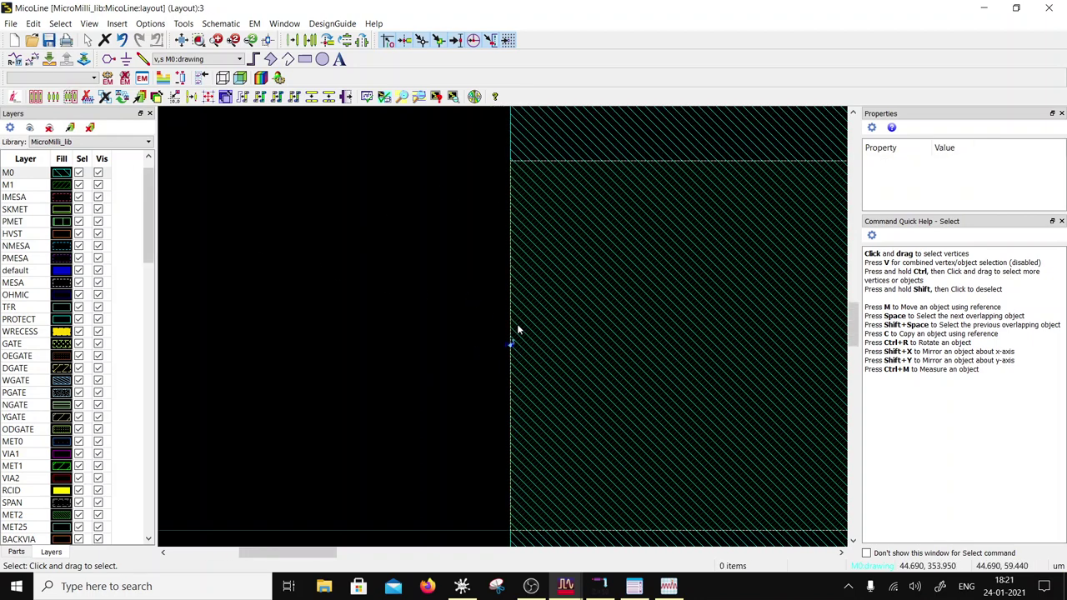
{"action": "scroll", "coordinate": [516, 330], "scroll_direction": "down", "scroll_amount": 5}
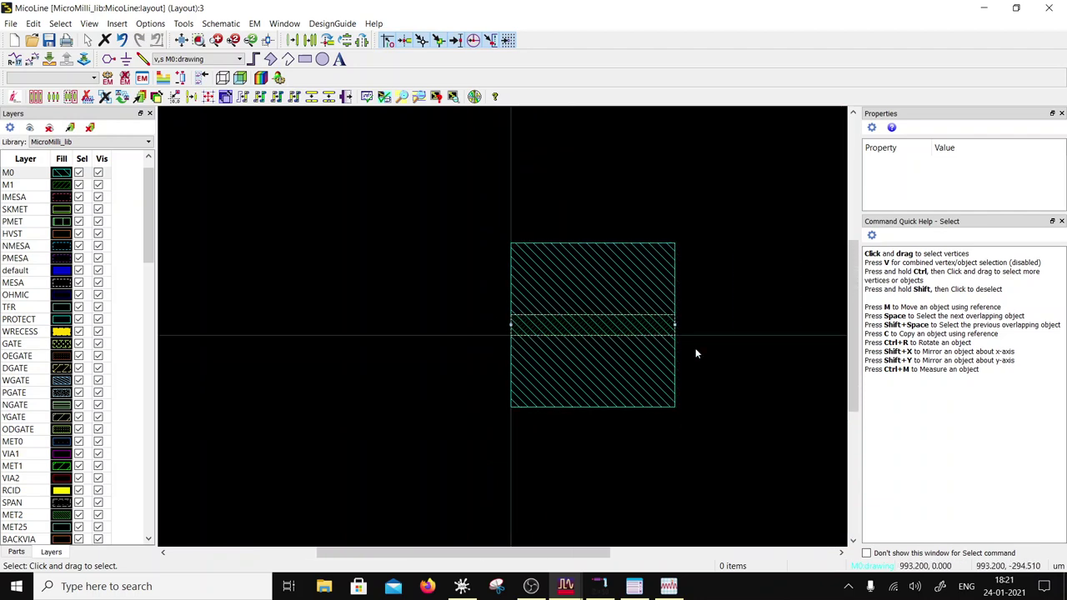
{"action": "scroll", "coordinate": [696, 348], "scroll_direction": "up", "scroll_amount": 3}
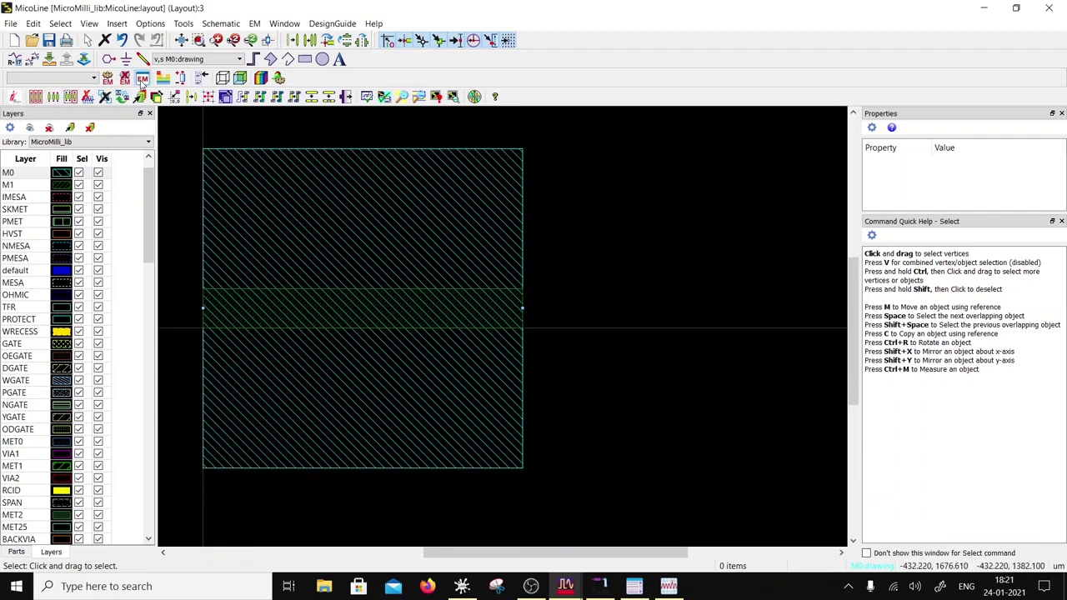
{"action": "left_click", "coordinate": [142, 81]}
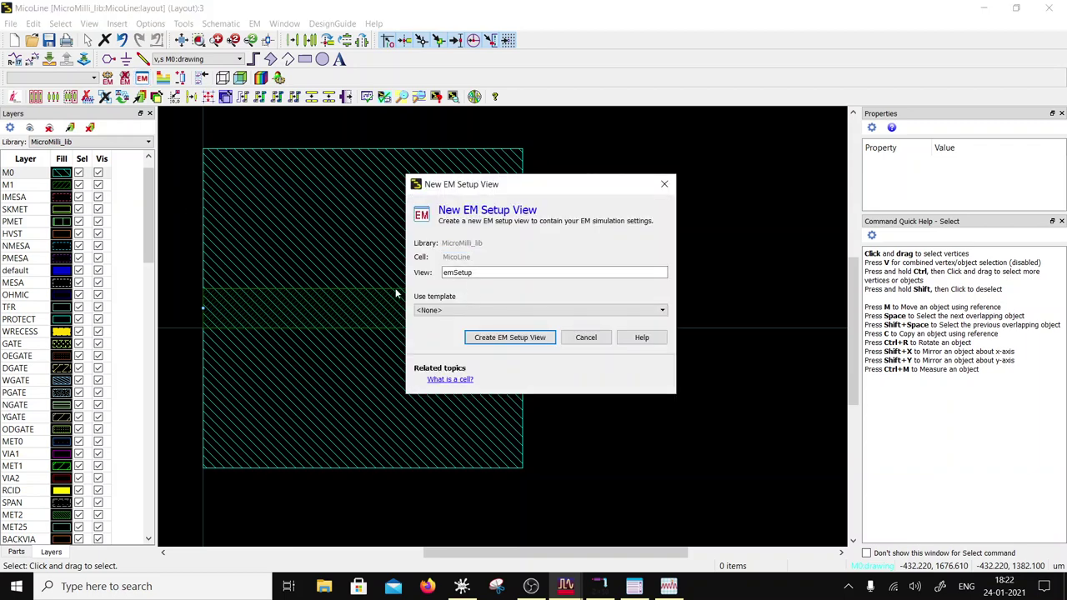
{"action": "left_click", "coordinate": [509, 338]}
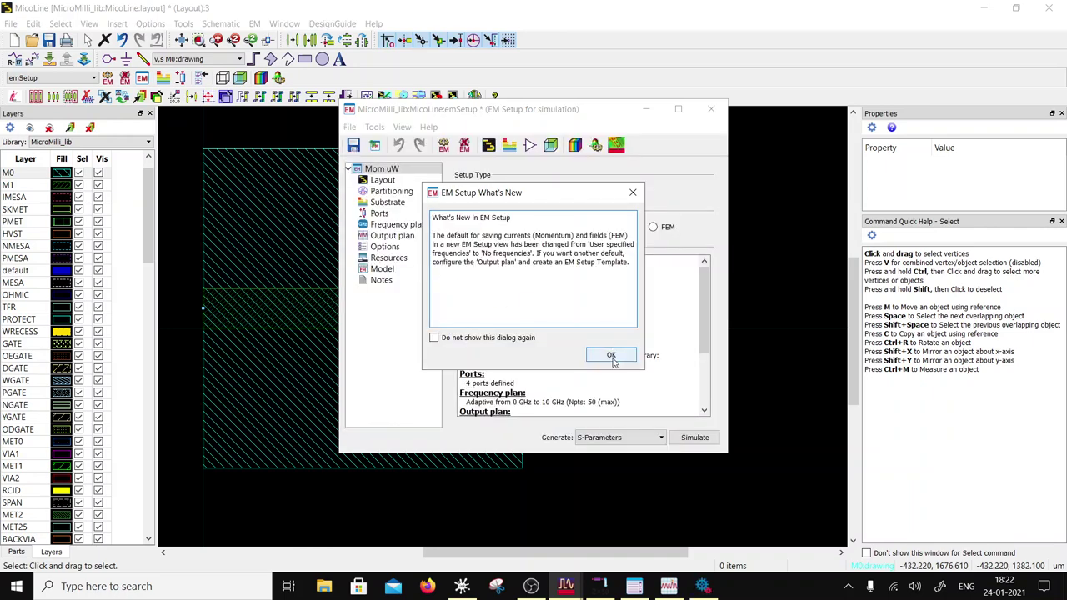
{"action": "left_click", "coordinate": [611, 356]}
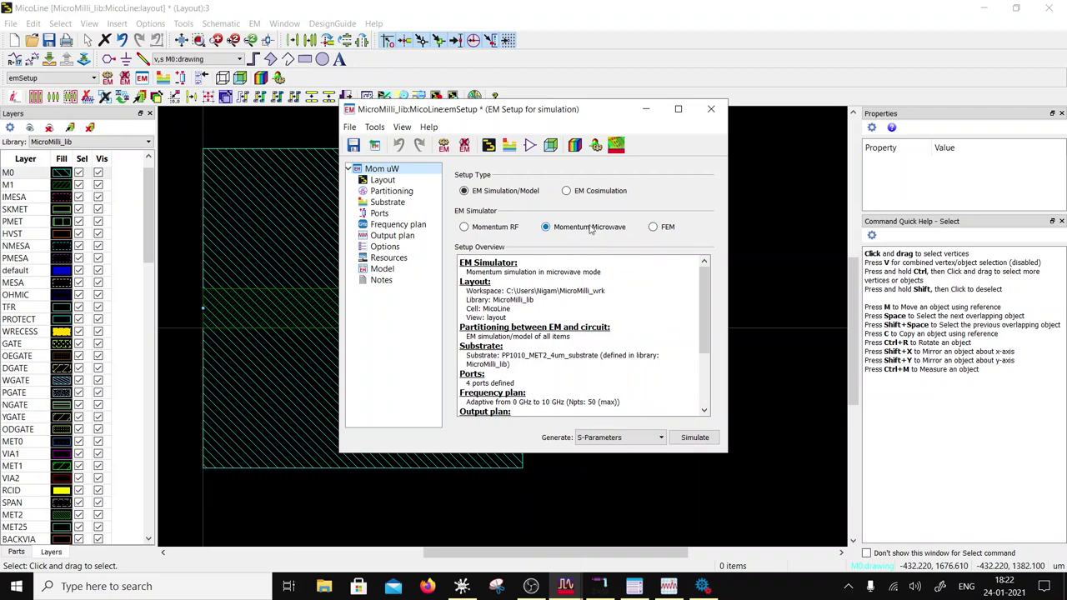
Step: In the layout's Port Editor, assign P3 as port 1's negative pin and P4 as port 2's negative pin, then save the layout
{"action": "left_click", "coordinate": [377, 205]}
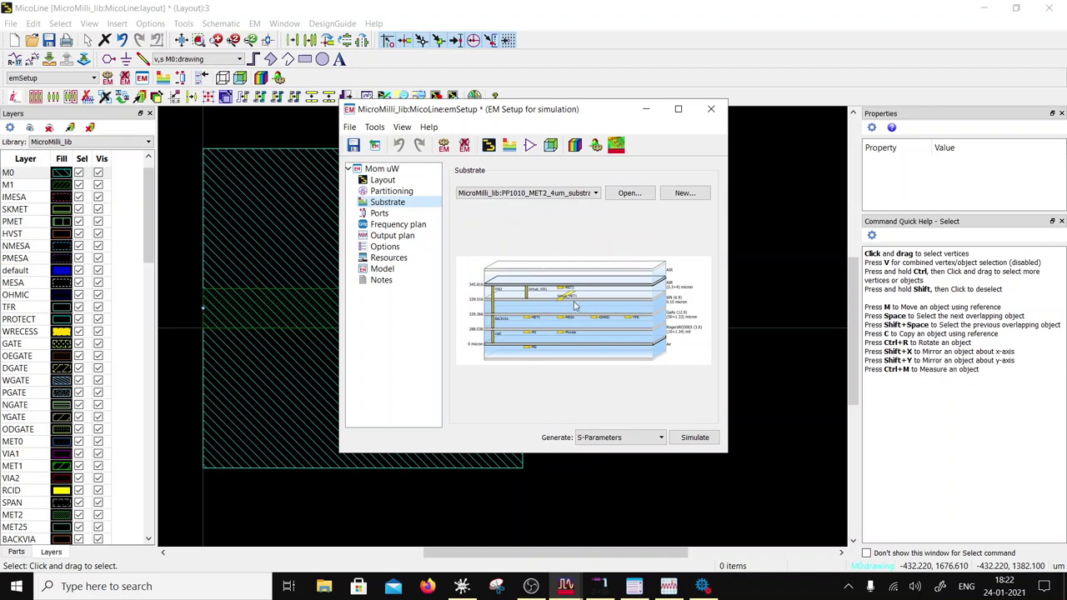
{"action": "left_click", "coordinate": [379, 213]}
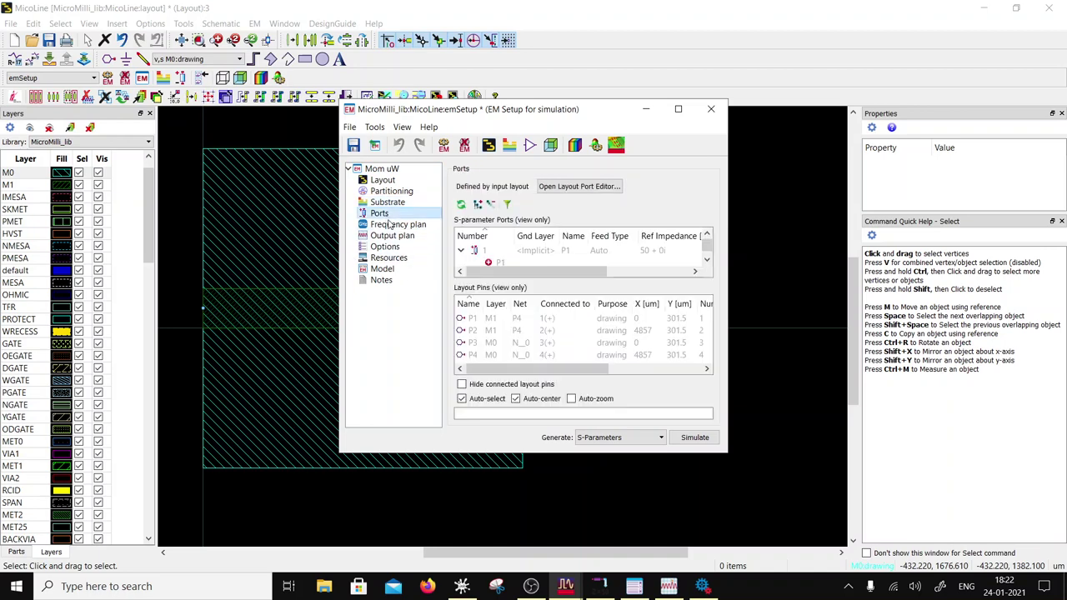
{"action": "left_click_drag", "start_coordinate": [529, 283], "coordinate": [530, 315]}
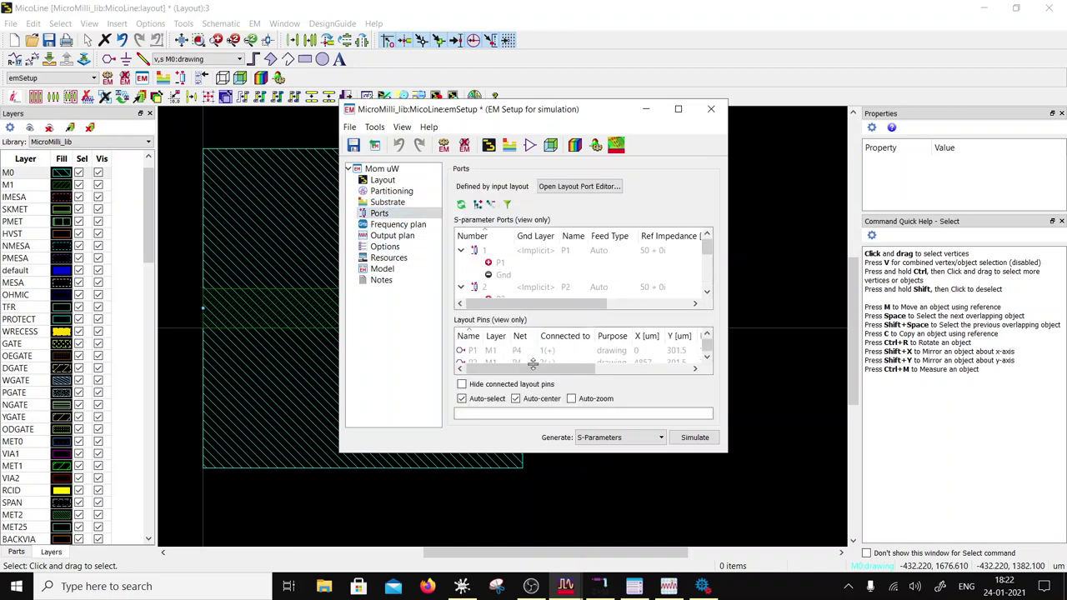
{"action": "left_click", "coordinate": [577, 188]}
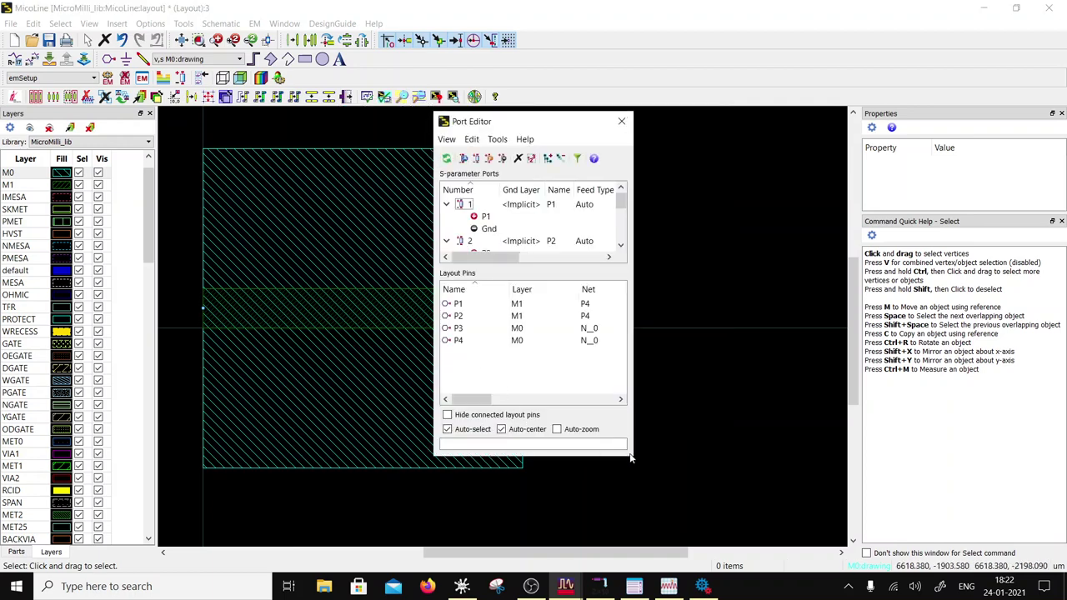
{"action": "left_click_drag", "start_coordinate": [636, 457], "coordinate": [905, 542]}
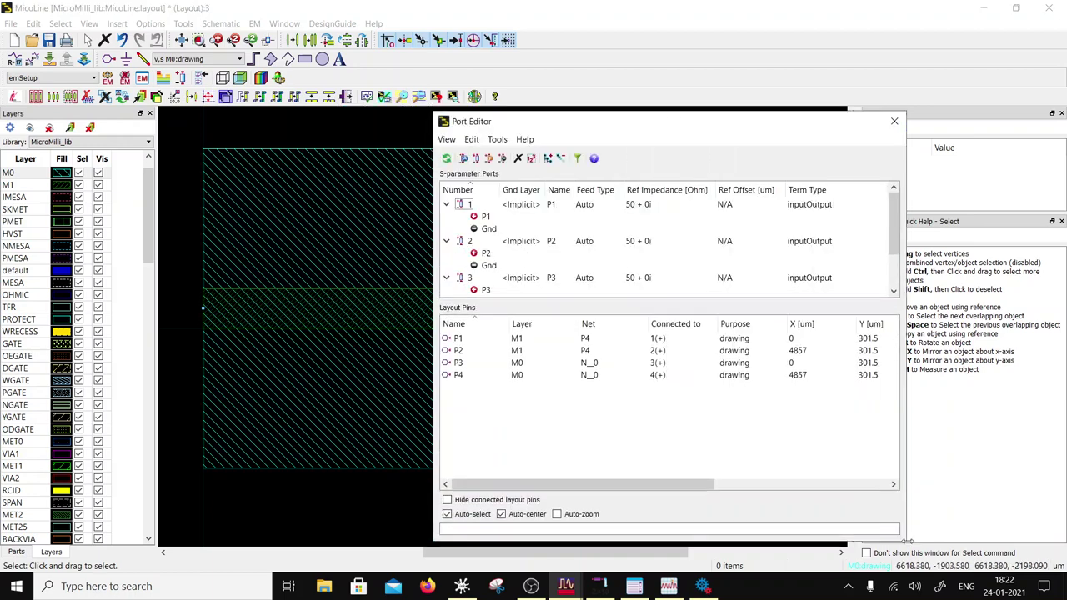
{"action": "left_click_drag", "start_coordinate": [475, 290], "coordinate": [475, 231]}
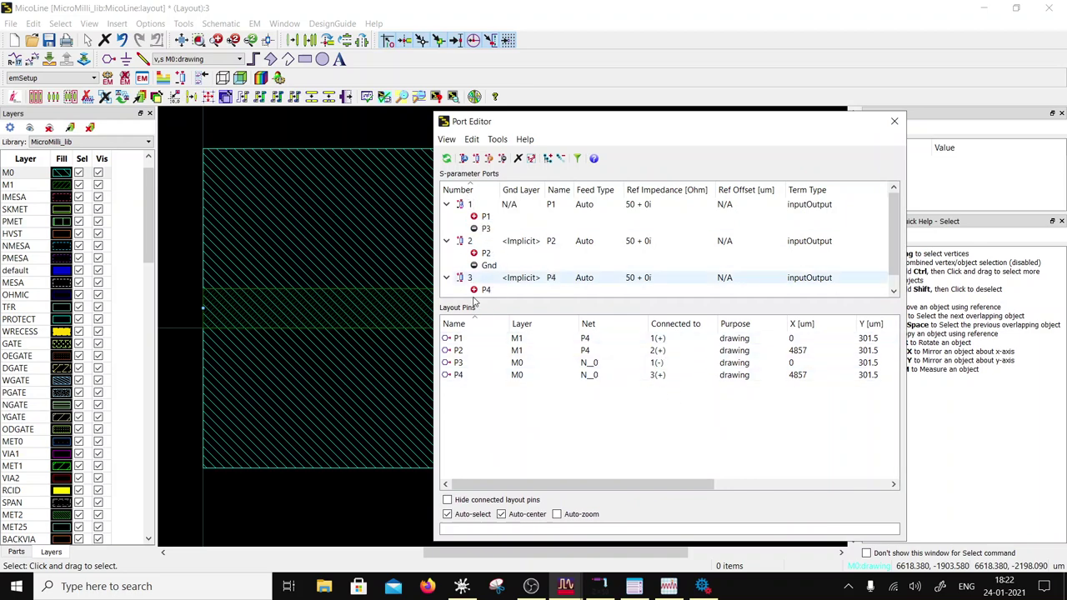
{"action": "left_click_drag", "start_coordinate": [477, 292], "coordinate": [475, 265]}
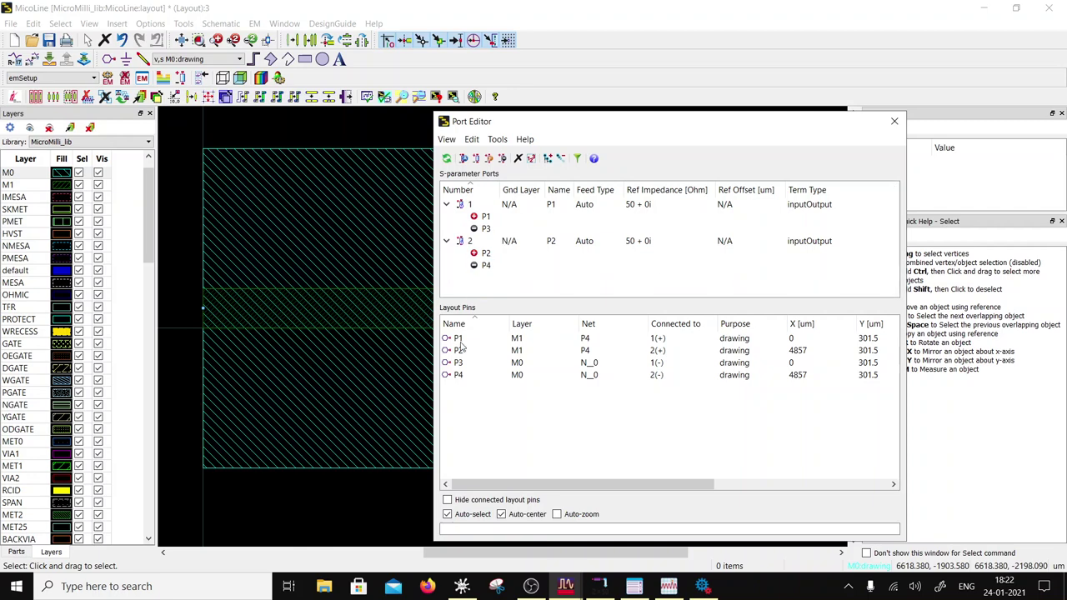
{"action": "left_click", "coordinate": [894, 122]}
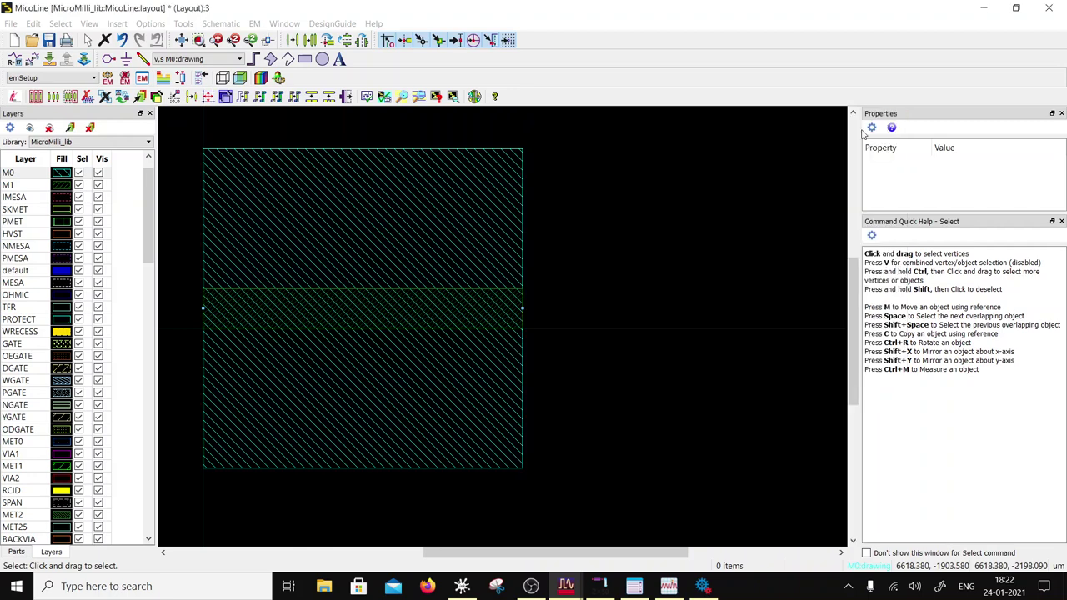
{"action": "left_click", "coordinate": [49, 40]}
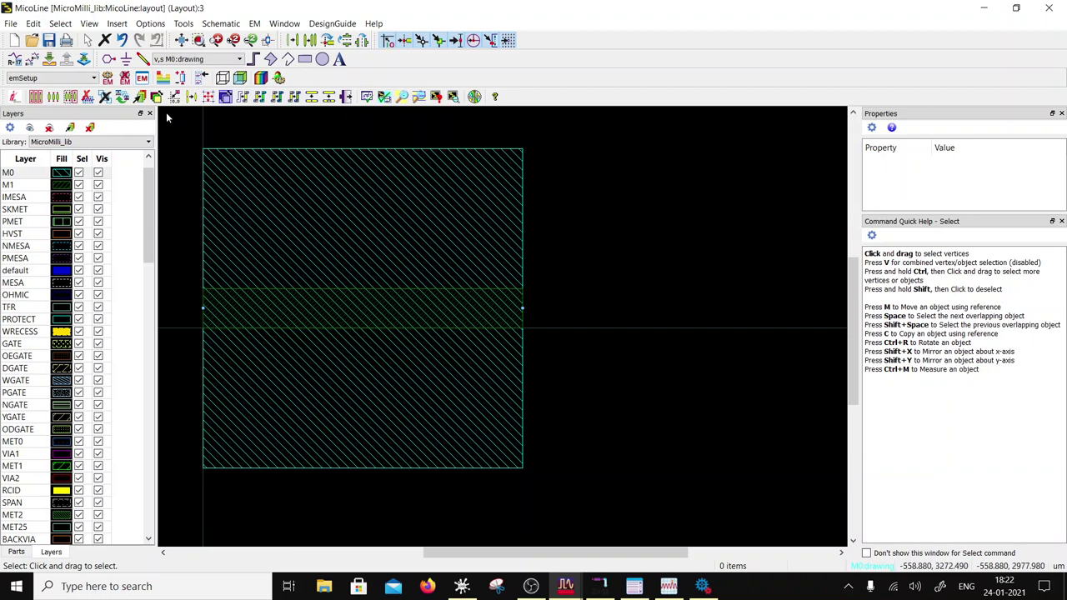
Step: Reopen the EM setup, accept its modifications and review the pins assigned to each S-parameter port
{"action": "left_click", "coordinate": [141, 77]}
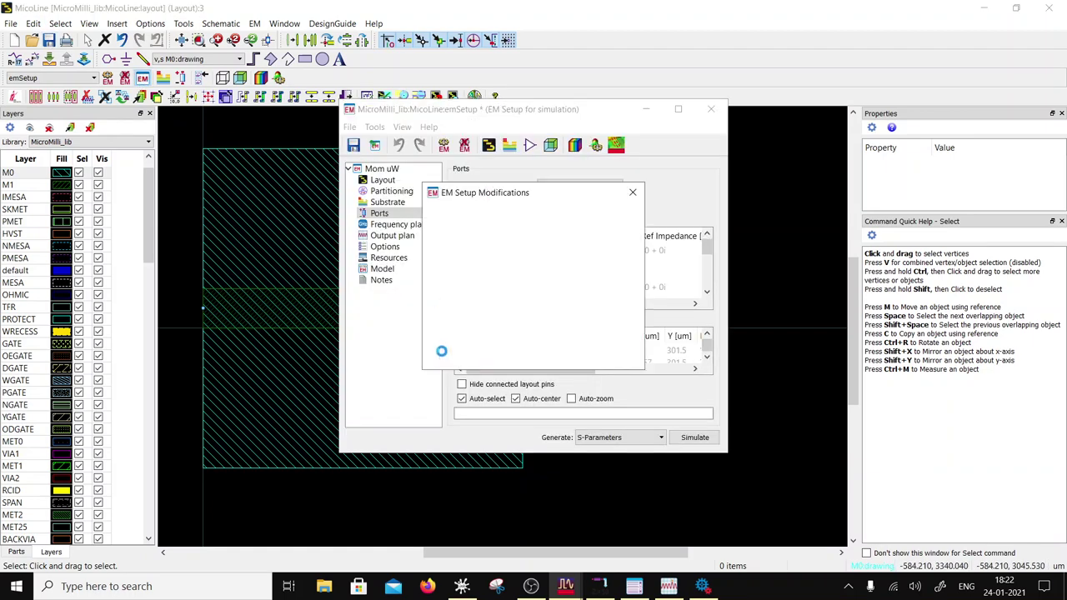
{"action": "left_click", "coordinate": [607, 355]}
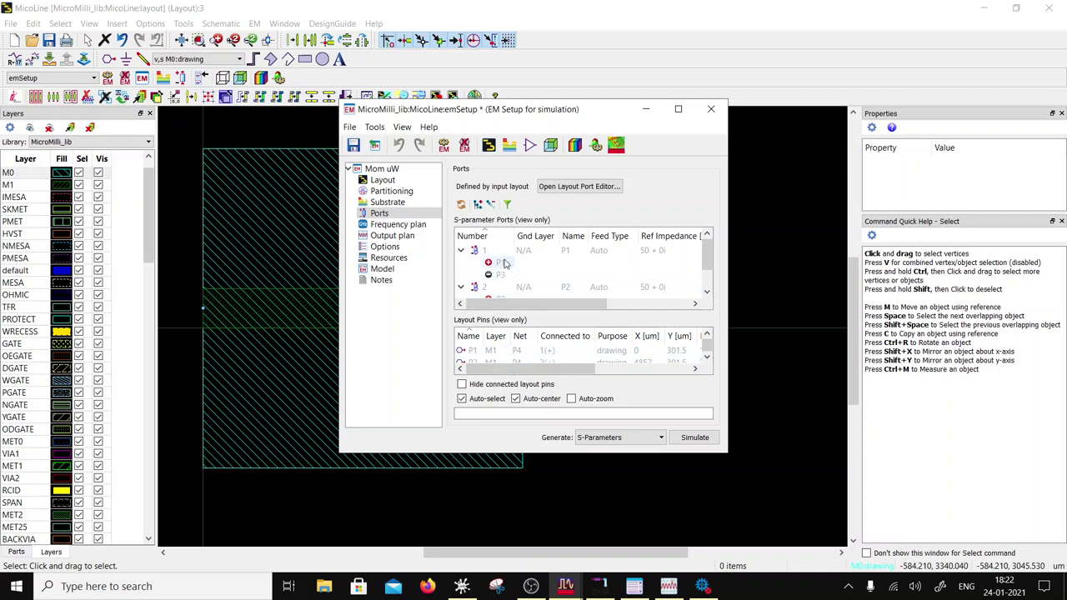
{"action": "left_click_drag", "start_coordinate": [707, 255], "coordinate": [706, 266]}
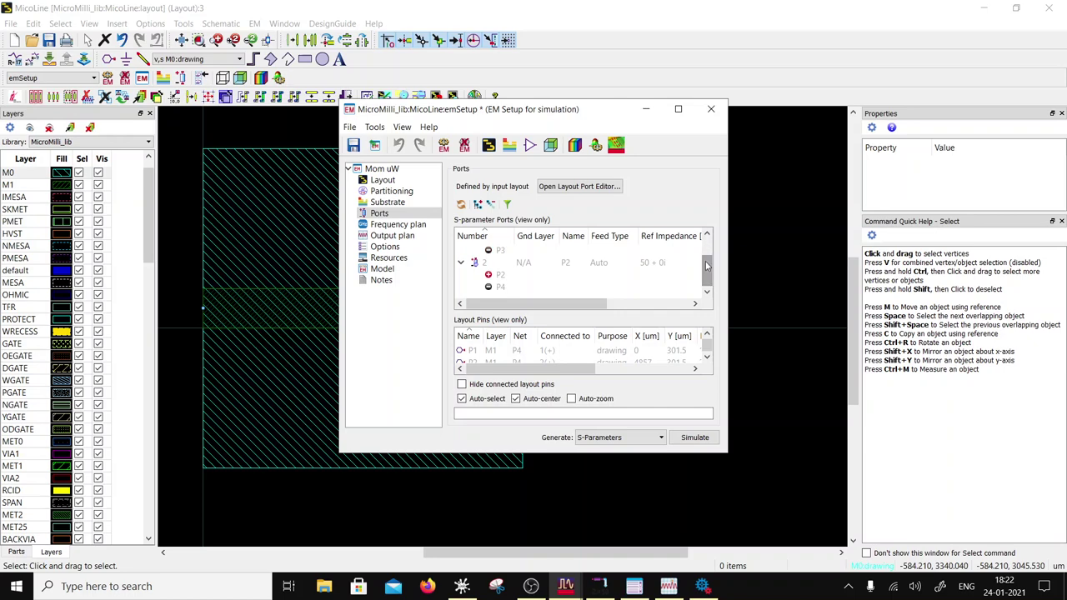
Step: Change the frequency plan's sweep type to Single and set its frequency to 10 GHz
{"action": "left_click", "coordinate": [397, 226]}
{"action": "left_click", "coordinate": [497, 231]}
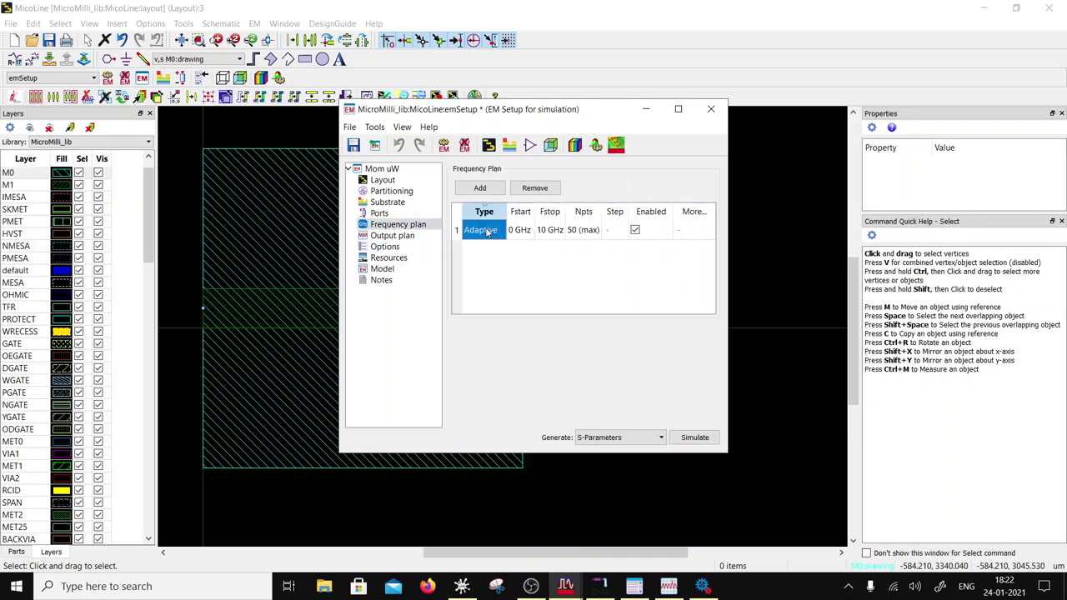
{"action": "left_click", "coordinate": [499, 231]}
{"action": "left_click", "coordinate": [500, 230]}
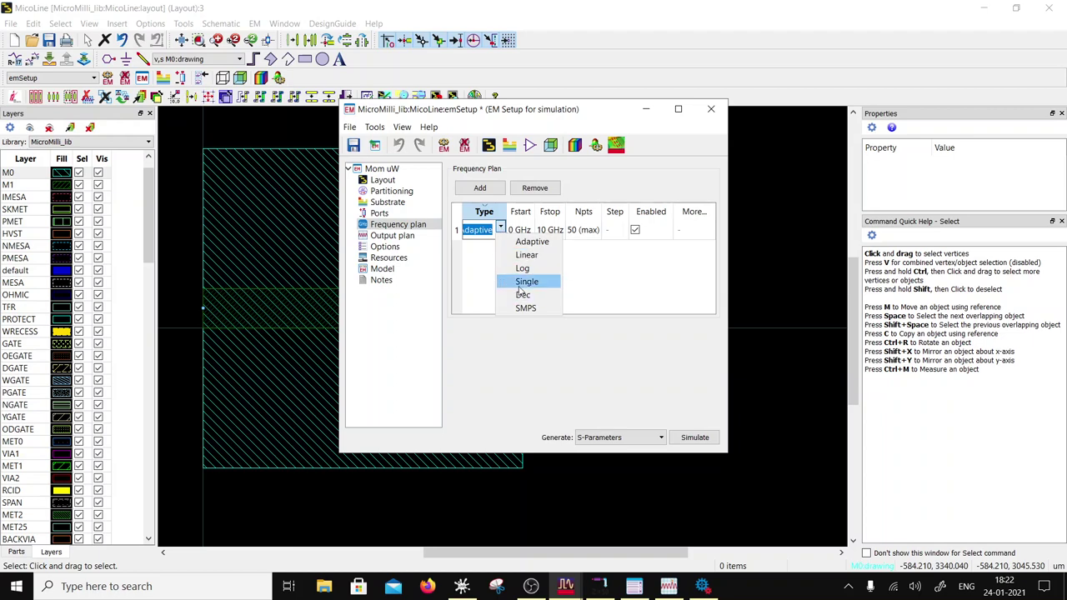
{"action": "left_click", "coordinate": [522, 284]}
{"action": "double_click", "coordinate": [511, 231]}
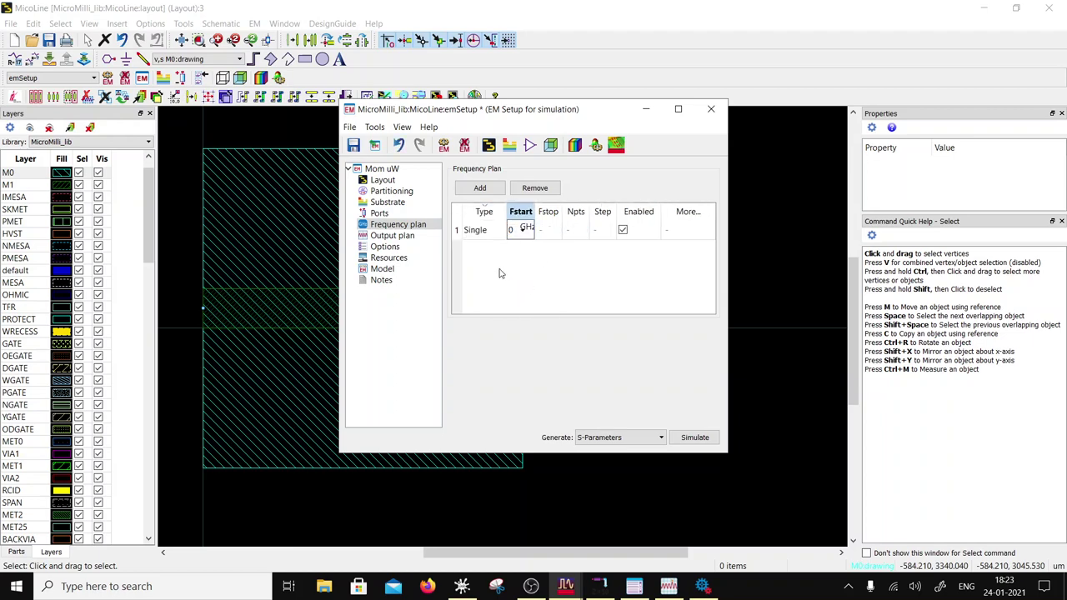
{"action": "key", "text": "Return"}
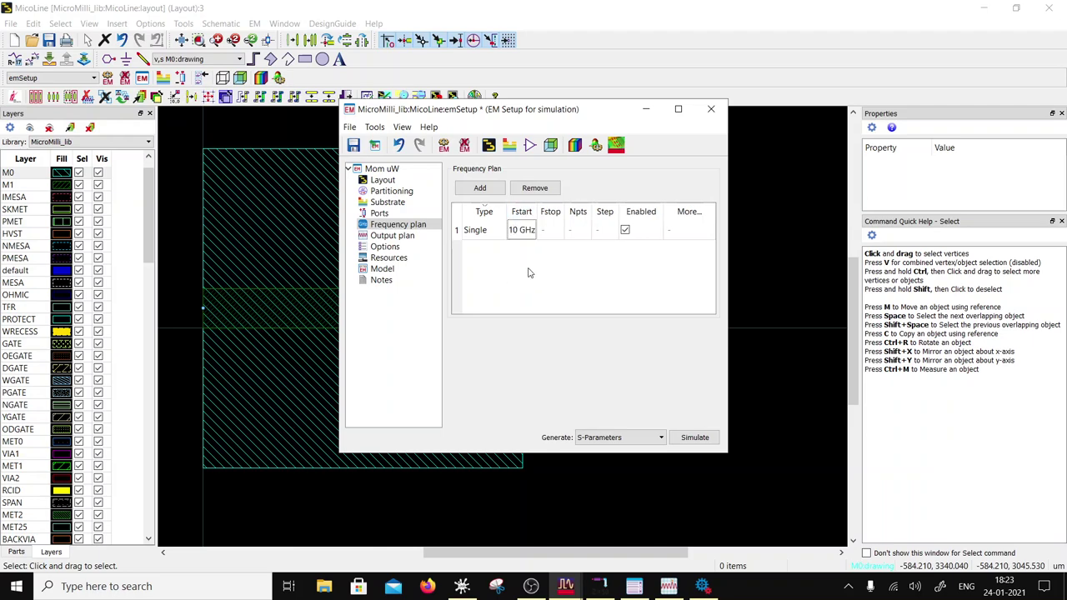
Step: Enable the edge mesh and transmission line mesh in the global mesh simulation options
{"action": "left_click", "coordinate": [383, 236]}
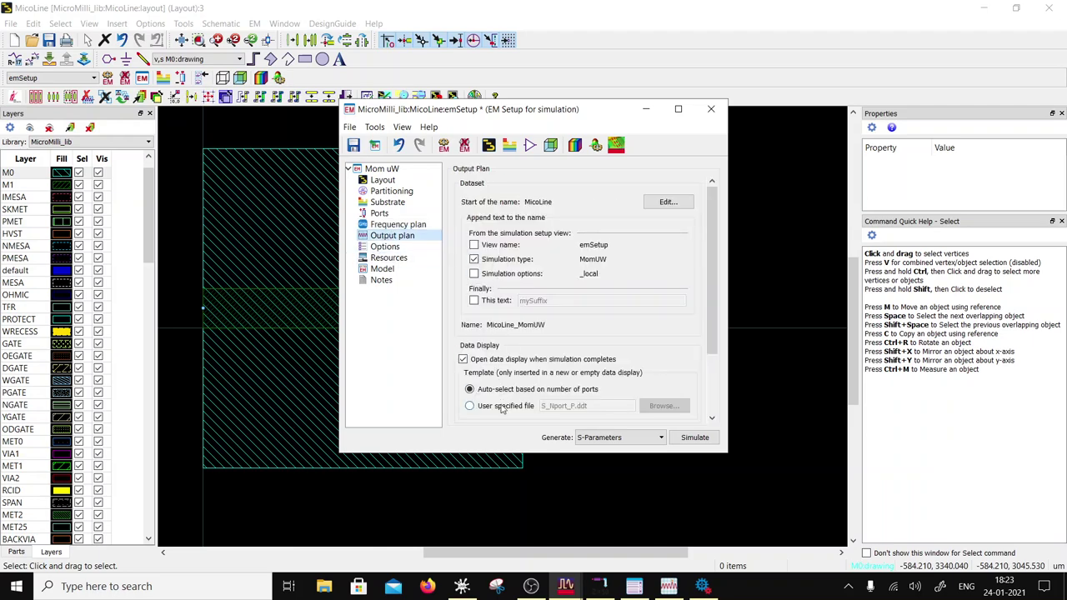
{"action": "left_click", "coordinate": [385, 246]}
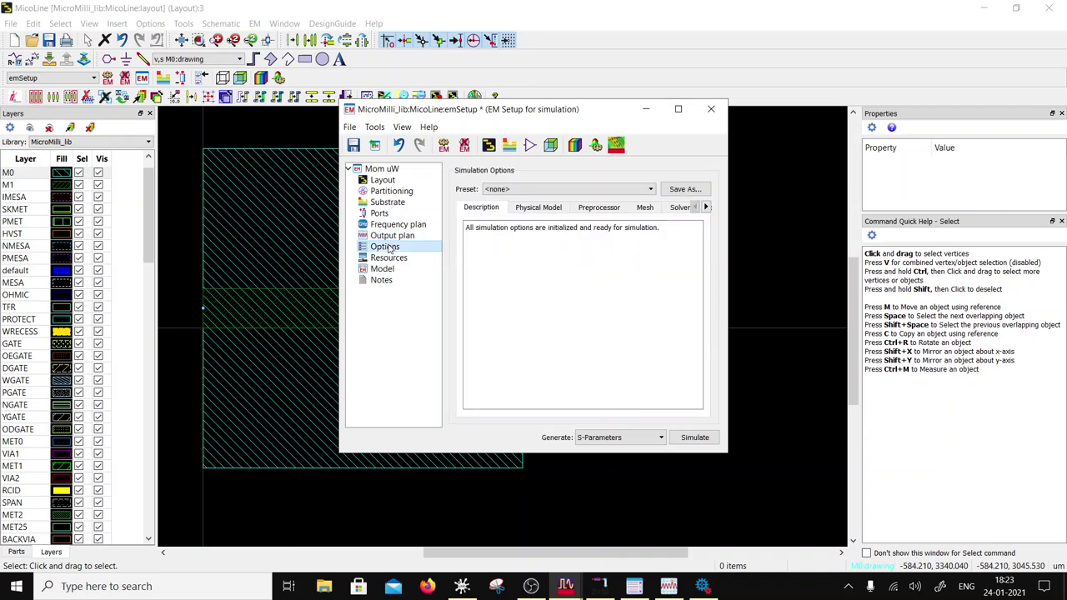
{"action": "left_click", "coordinate": [650, 211]}
{"action": "scroll", "coordinate": [481, 343], "scroll_direction": "down", "scroll_amount": 1}
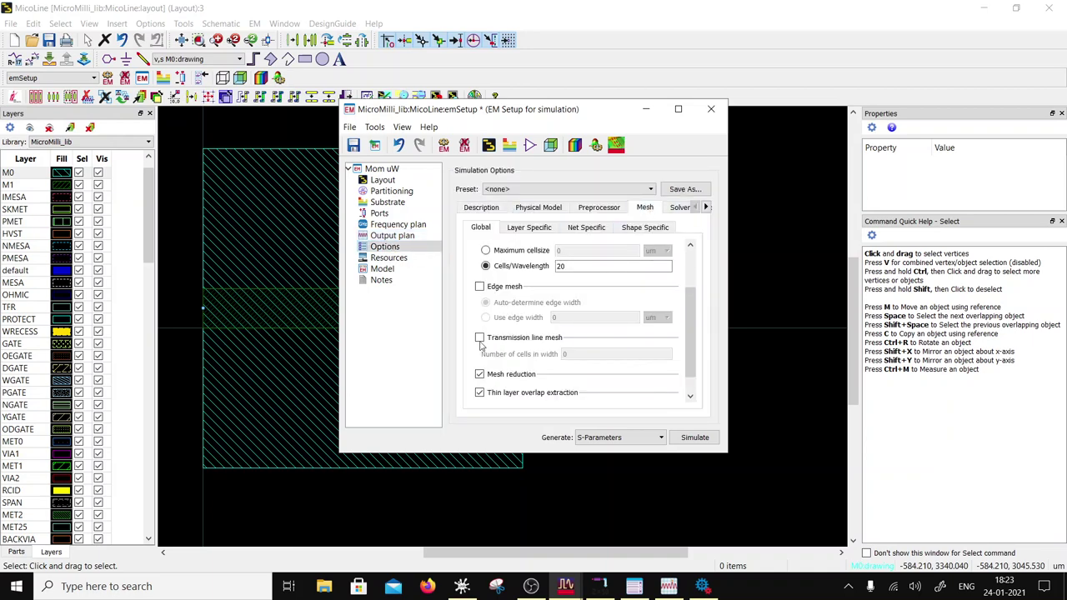
{"action": "left_click", "coordinate": [480, 287]}
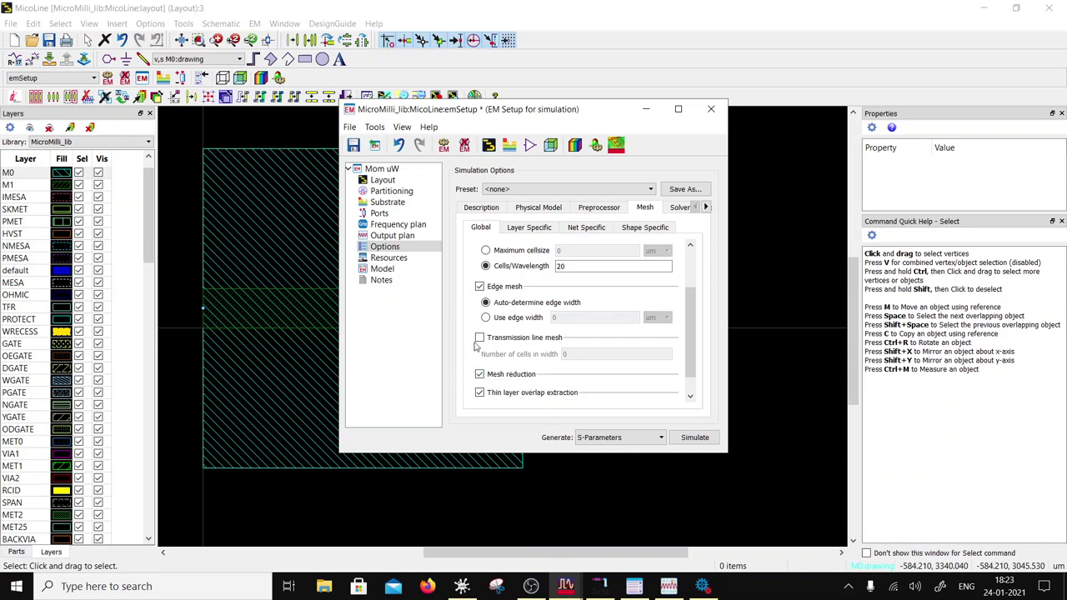
{"action": "left_click", "coordinate": [480, 339]}
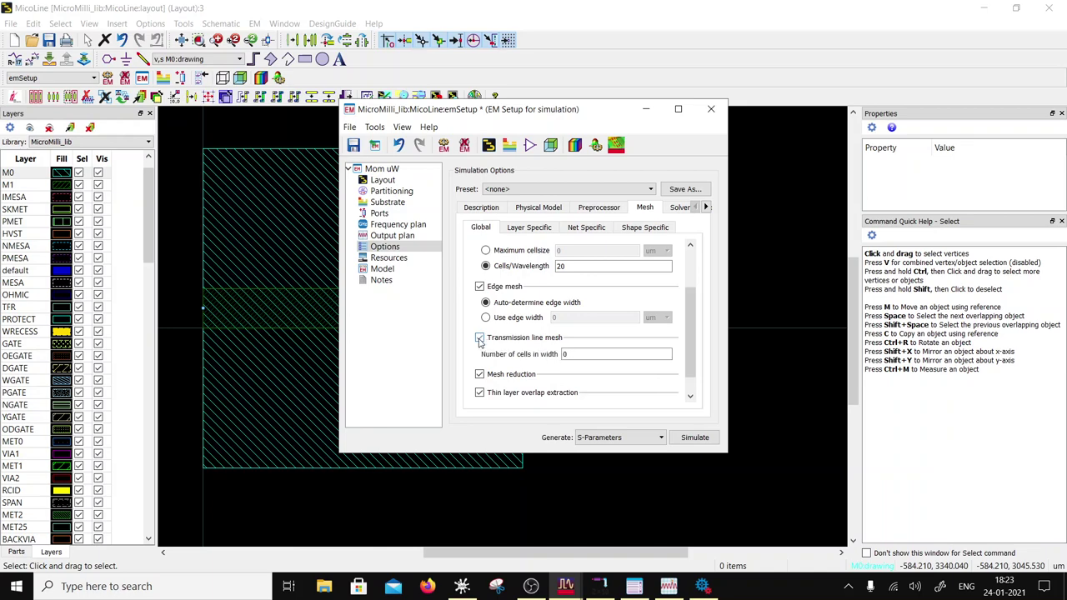
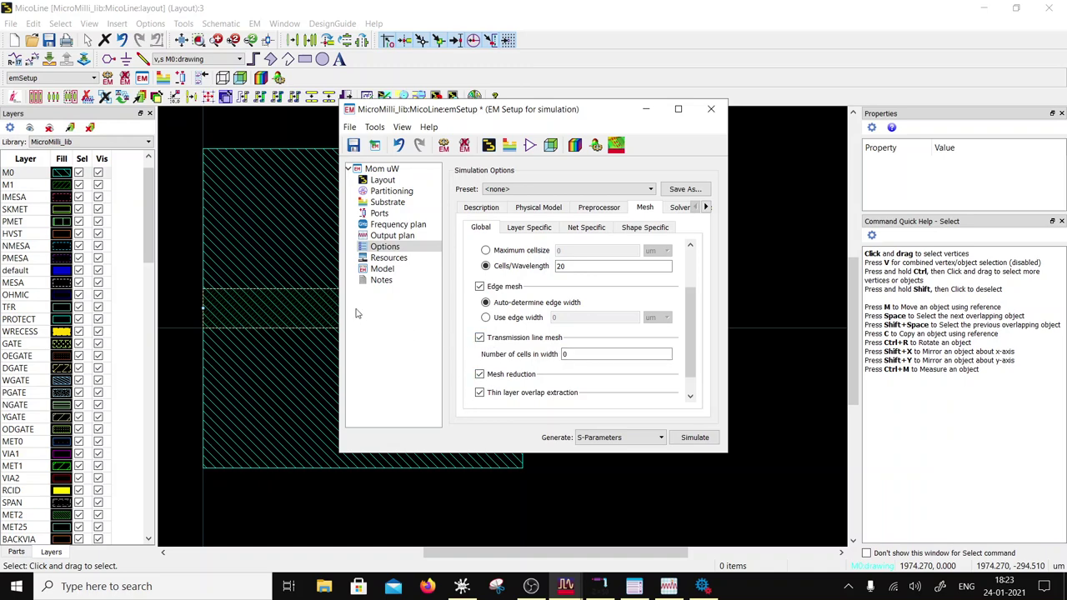
Step: Ensure the EM Model exists when the simulation is launched, and save the EM setup
{"action": "left_click", "coordinate": [388, 258]}
{"action": "left_click", "coordinate": [384, 270]}
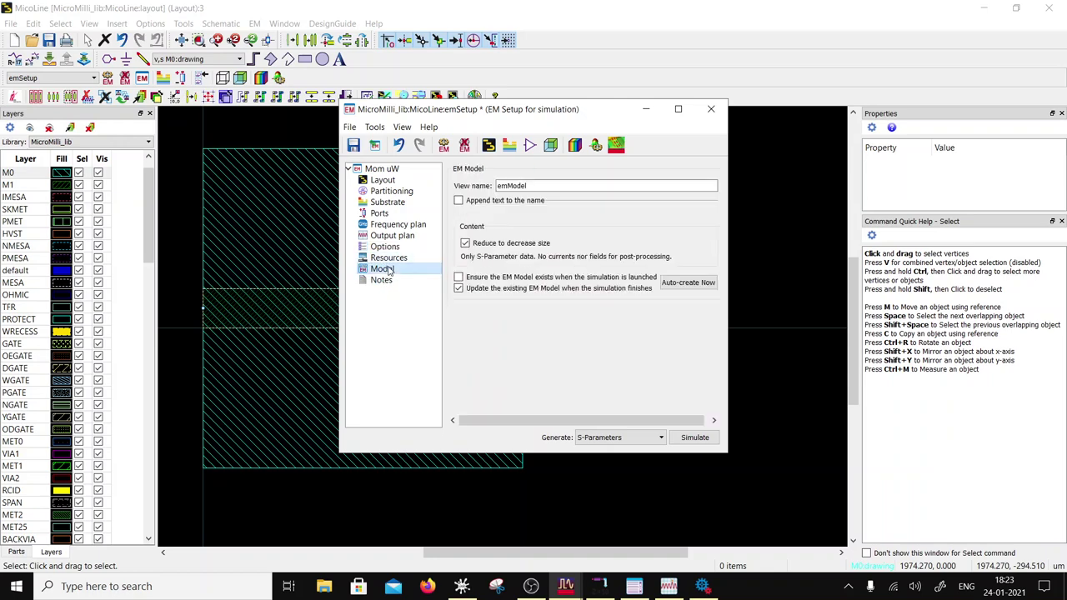
{"action": "left_click", "coordinate": [458, 278]}
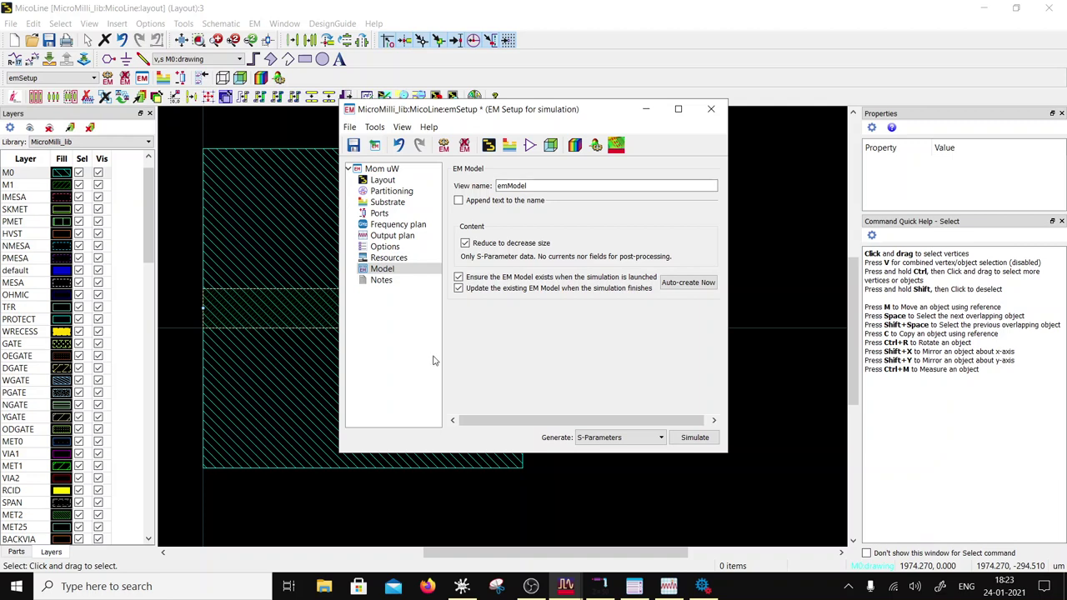
{"action": "left_click", "coordinate": [353, 145]}
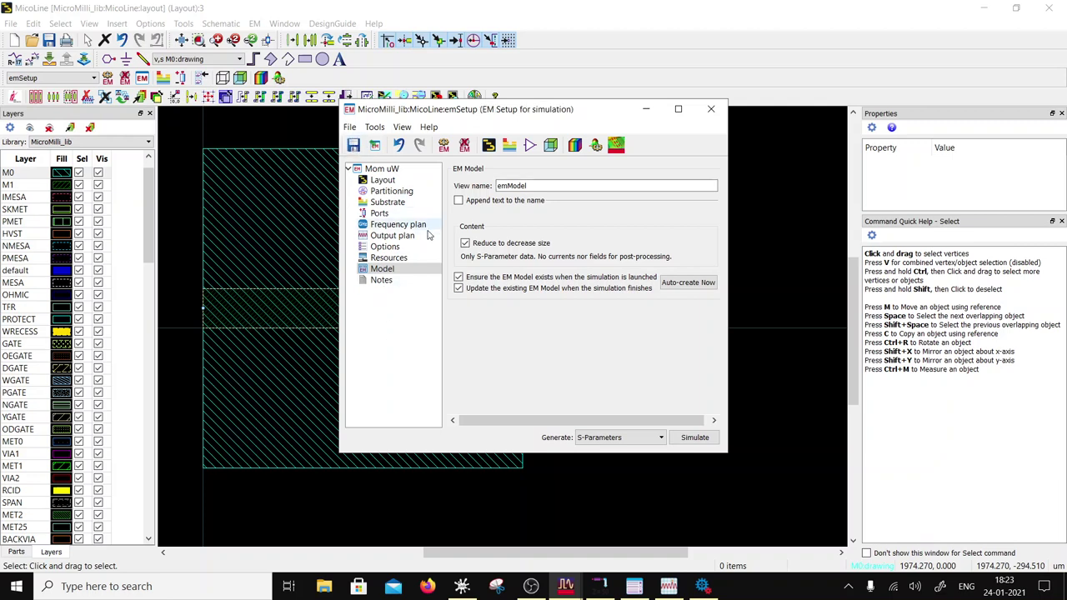
Step: Start the EM simulation of the MicoLine layout
{"action": "left_click", "coordinate": [553, 146]}
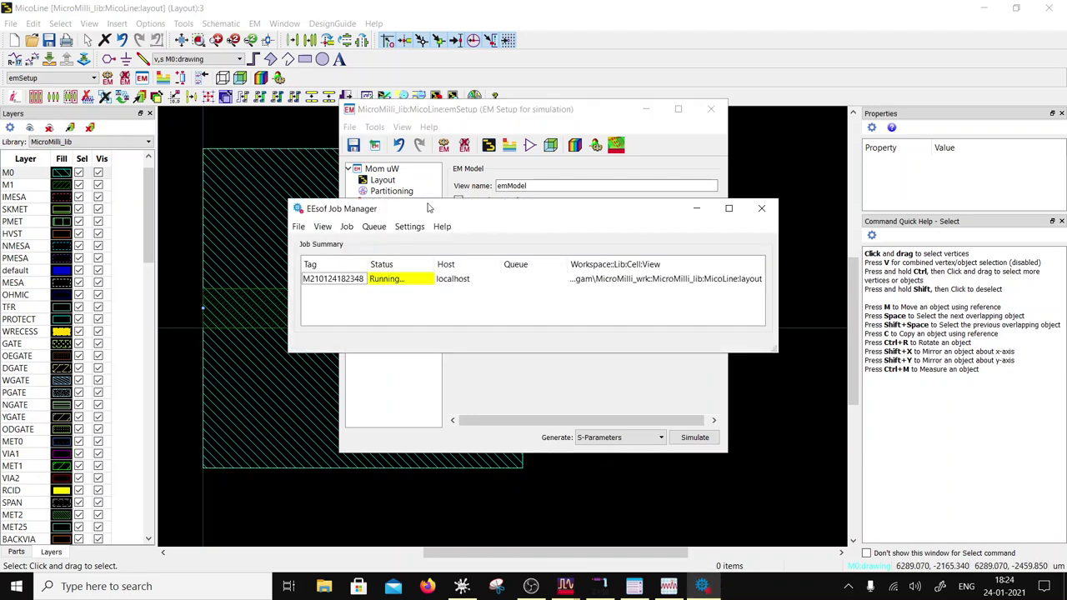
Step: Open the Momentum 3D preview of the MicoLine layout and examine the strip line, ground plane and ports
{"action": "left_click_drag", "start_coordinate": [429, 217], "coordinate": [250, 245]}
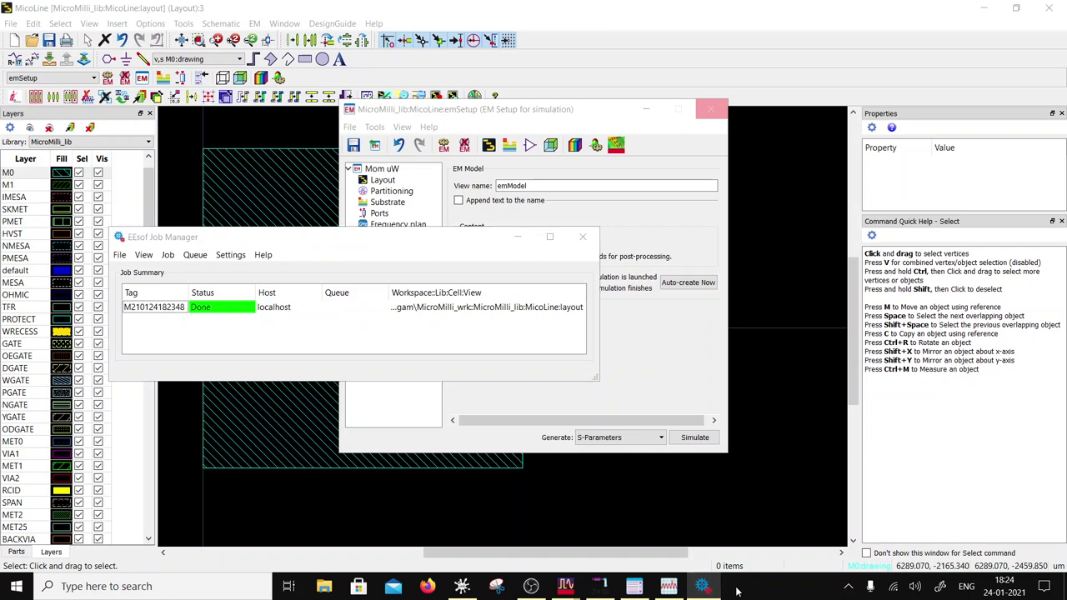
{"action": "mouse_move", "coordinate": [722, 593]}
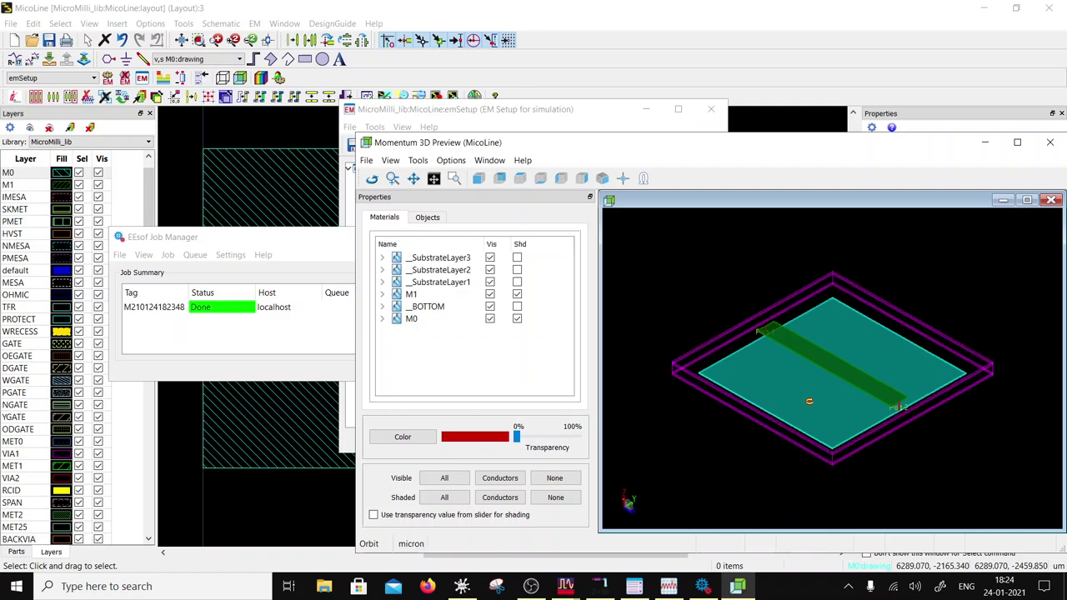
{"action": "left_click_drag", "start_coordinate": [809, 401], "coordinate": [826, 374]}
{"action": "scroll", "coordinate": [759, 372], "scroll_direction": "up", "scroll_amount": 4}
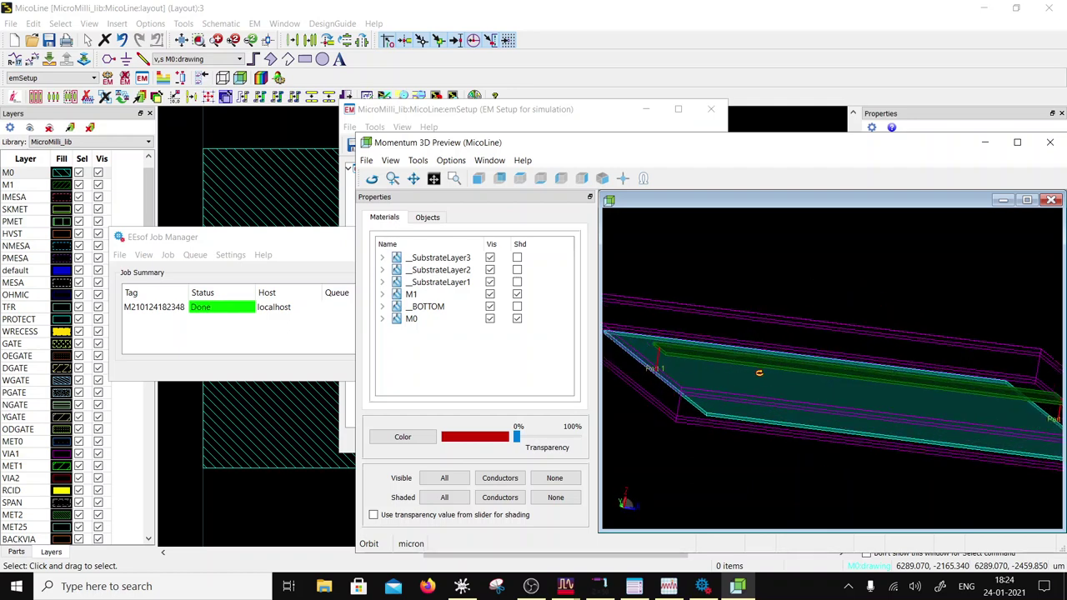
{"action": "left_click_drag", "start_coordinate": [758, 373], "coordinate": [776, 385]}
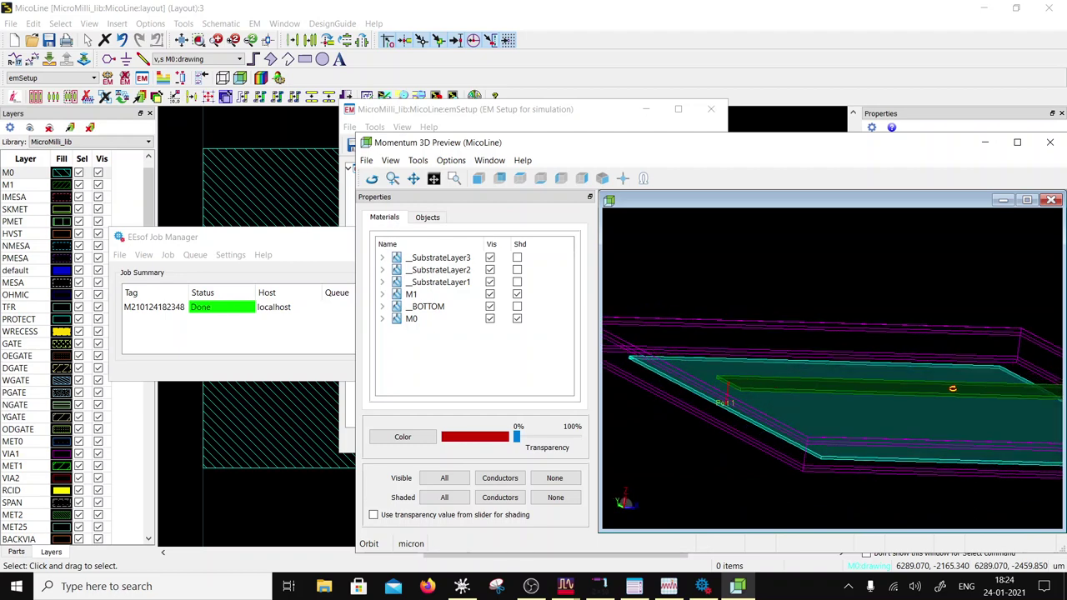
{"action": "left_click_drag", "start_coordinate": [858, 419], "coordinate": [850, 416]}
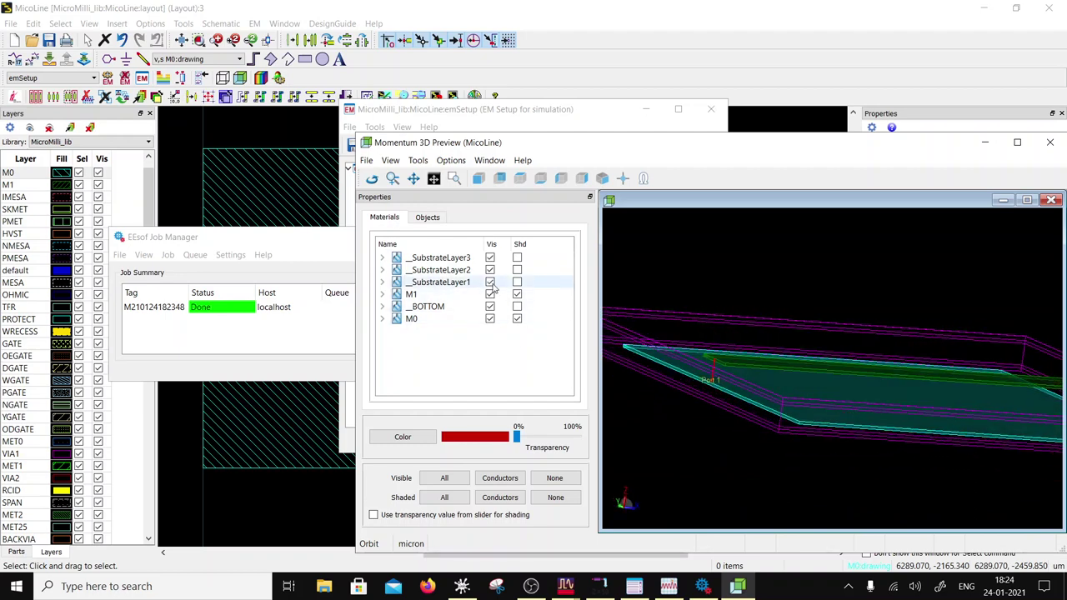
Step: Shade __SubstrateLayer1 in the 3D preview, set its transparency to 0%, and inspect the solid substrate
{"action": "left_click", "coordinate": [516, 283]}
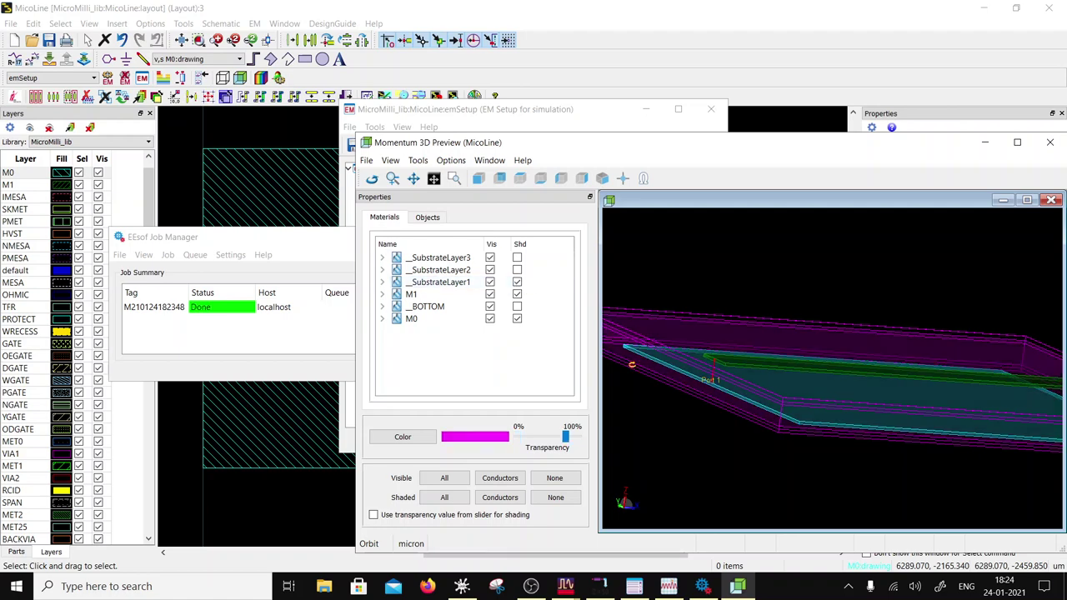
{"action": "mouse_move", "coordinate": [714, 384]}
{"action": "left_mouse_down"}
{"action": "mouse_move", "coordinate": [707, 371]}
{"action": "mouse_move", "coordinate": [686, 374]}
{"action": "left_mouse_up"}
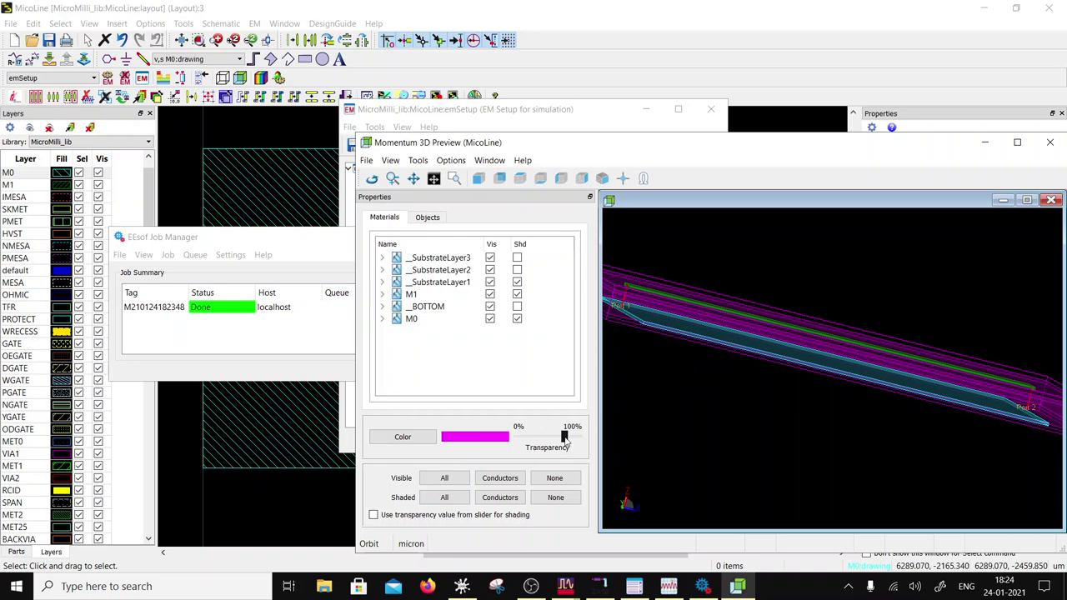
{"action": "left_click_drag", "start_coordinate": [566, 437], "coordinate": [505, 441]}
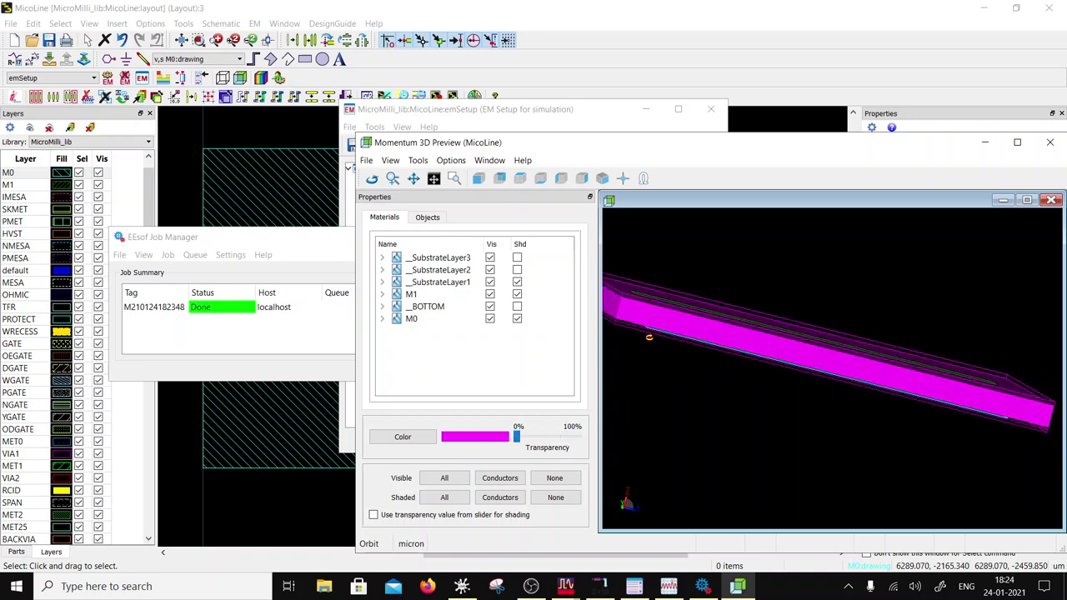
{"action": "left_click_drag", "start_coordinate": [648, 338], "coordinate": [775, 313]}
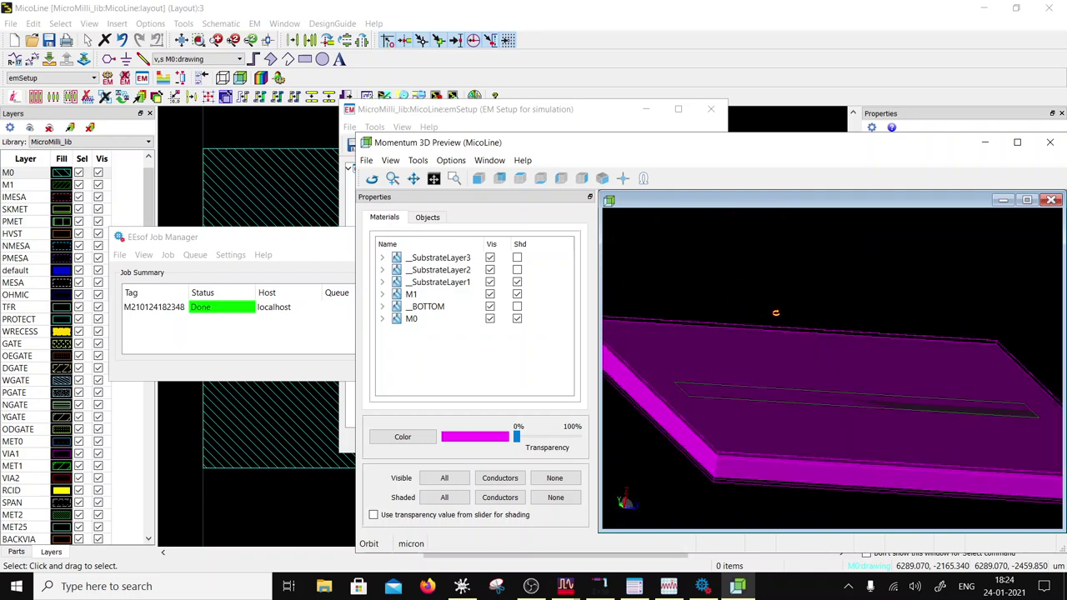
{"action": "left_click_drag", "start_coordinate": [717, 373], "coordinate": [692, 390]}
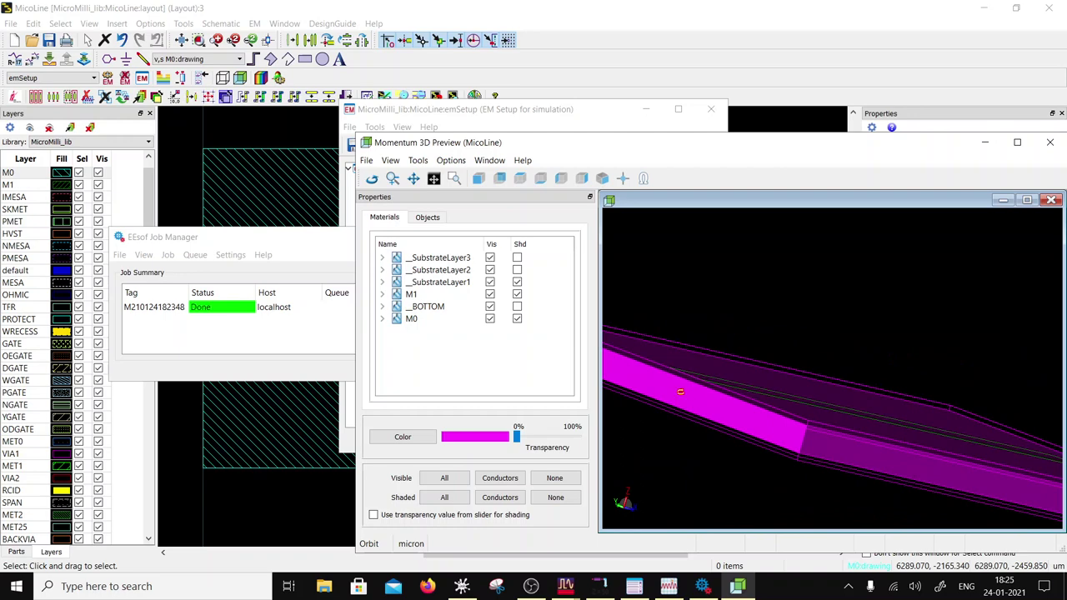
{"action": "left_click_drag", "start_coordinate": [680, 391], "coordinate": [667, 382]}
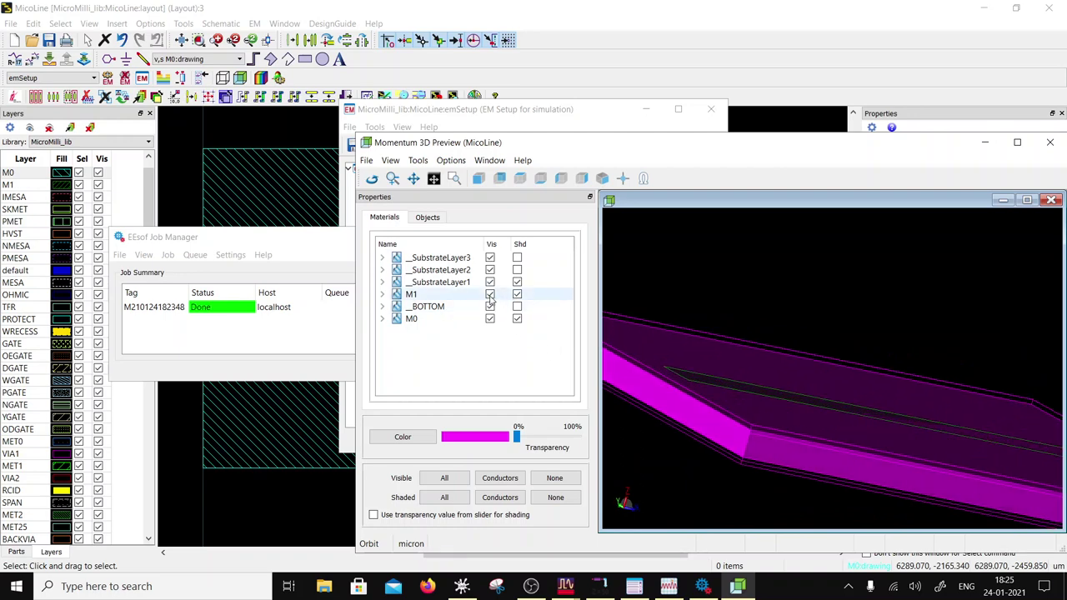
Step: Hide __SubstrateLayer1 in the 3D preview and inspect the Port 1 connection between the M1 strip and the M0 plane
{"action": "left_click", "coordinate": [517, 294]}
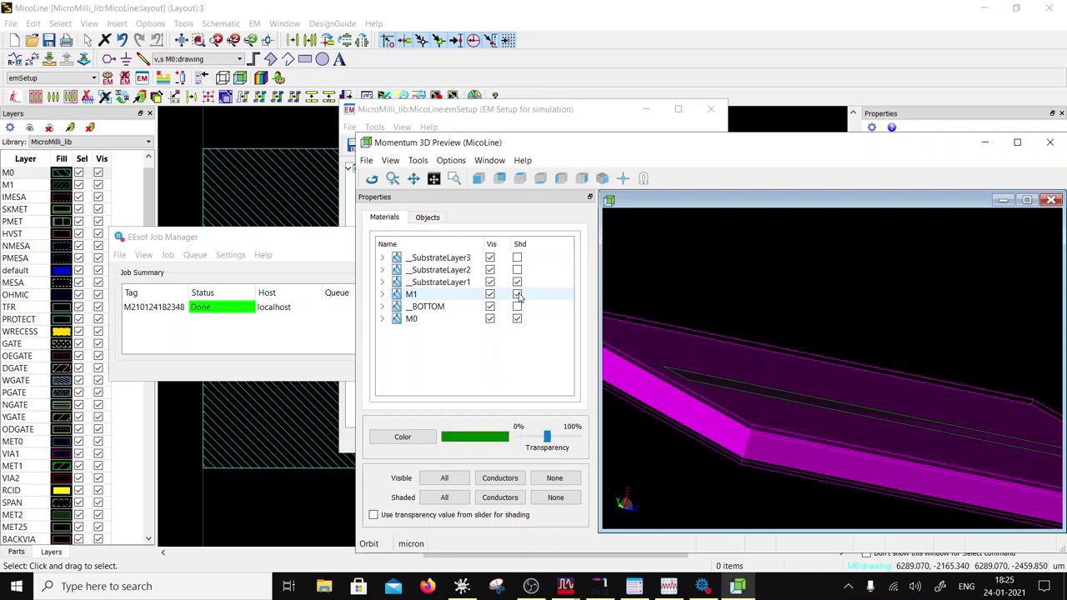
{"action": "mouse_move", "coordinate": [673, 377]}
{"action": "left_mouse_down"}
{"action": "mouse_move", "coordinate": [681, 372]}
{"action": "mouse_move", "coordinate": [675, 381]}
{"action": "left_mouse_up"}
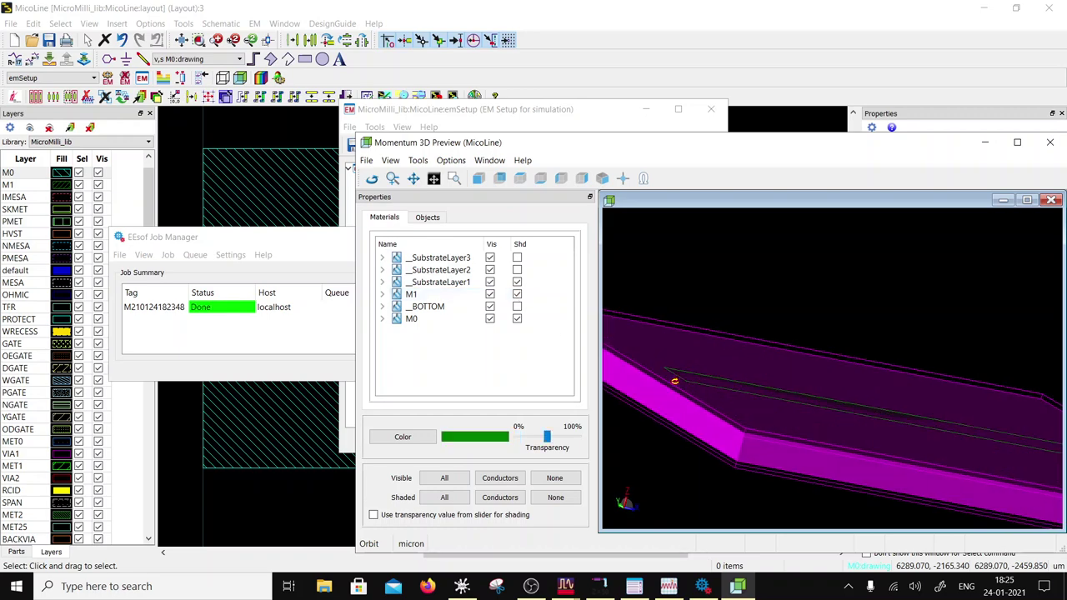
{"action": "left_click", "coordinate": [489, 282]}
{"action": "left_click_drag", "start_coordinate": [686, 411], "coordinate": [664, 421]}
{"action": "scroll", "coordinate": [670, 407], "scroll_direction": "up", "scroll_amount": 3}
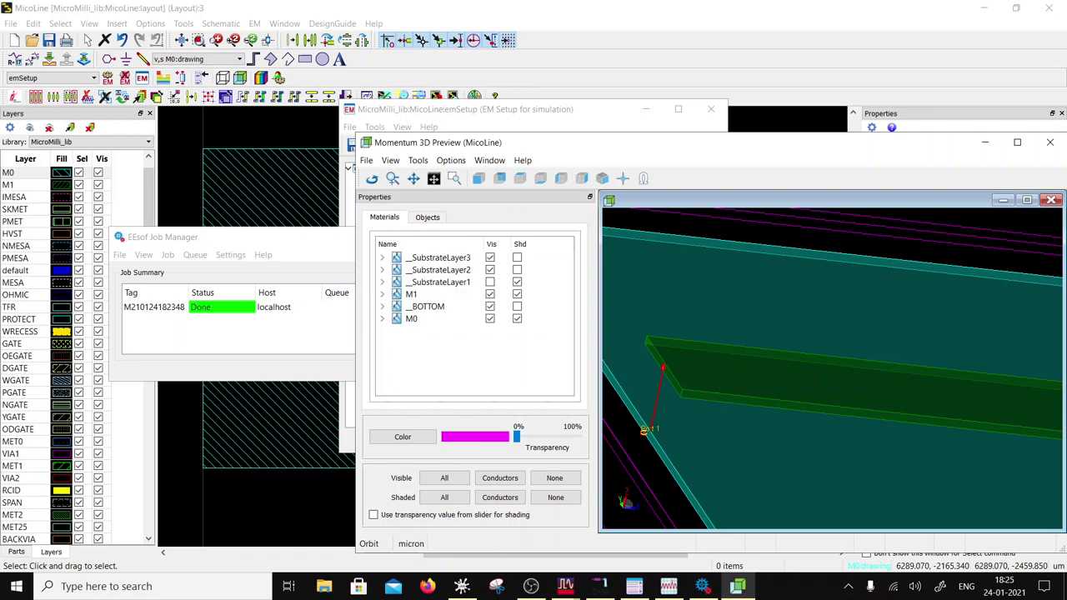
Step: Examine the M1 strip between Port 1 and Port 2 from several angles, and close the 3D preview
{"action": "scroll", "coordinate": [701, 404], "scroll_direction": "down", "scroll_amount": 5}
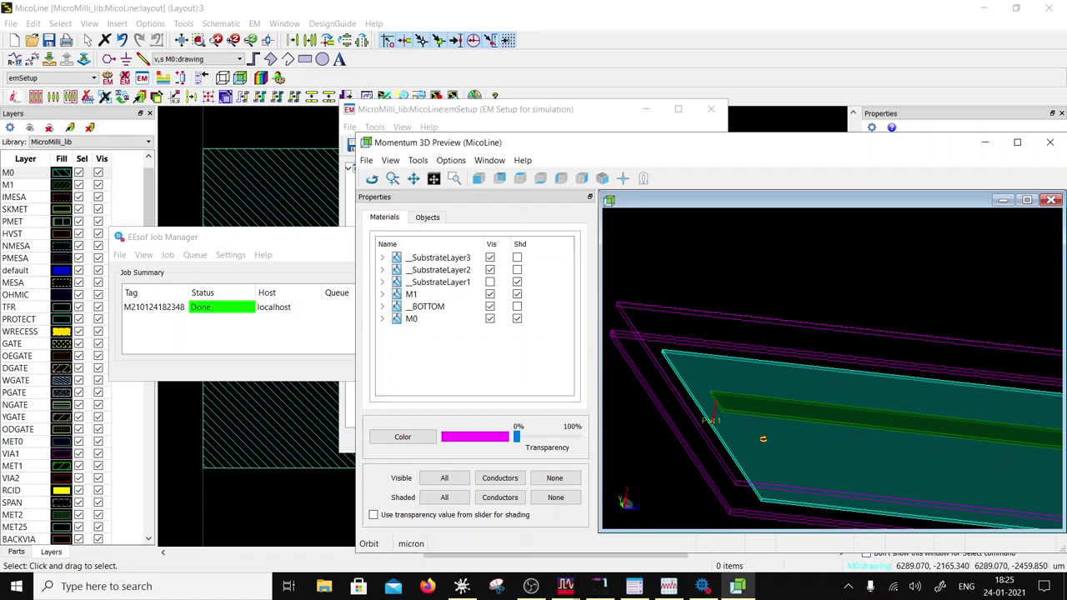
{"action": "scroll", "coordinate": [792, 419], "scroll_direction": "down", "scroll_amount": 4}
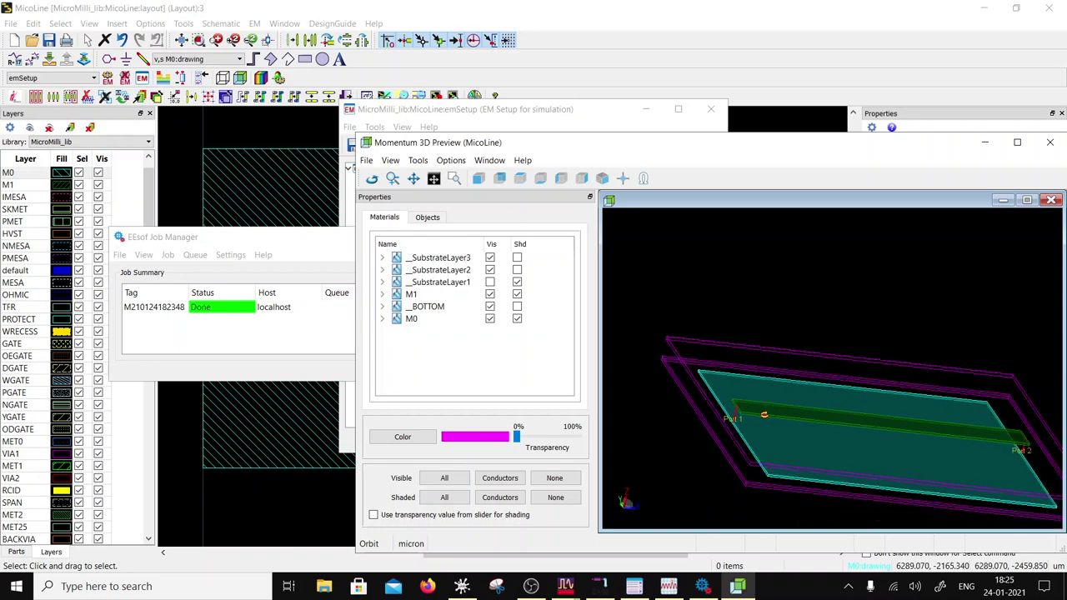
{"action": "mouse_move", "coordinate": [901, 436]}
{"action": "left_mouse_down"}
{"action": "mouse_move", "coordinate": [784, 439]}
{"action": "mouse_move", "coordinate": [908, 438]}
{"action": "mouse_move", "coordinate": [828, 391]}
{"action": "mouse_move", "coordinate": [858, 308]}
{"action": "mouse_move", "coordinate": [839, 322]}
{"action": "mouse_move", "coordinate": [792, 415]}
{"action": "mouse_move", "coordinate": [831, 453]}
{"action": "mouse_move", "coordinate": [771, 443]}
{"action": "mouse_move", "coordinate": [899, 454]}
{"action": "left_mouse_up"}
{"action": "scroll", "coordinate": [784, 429], "scroll_direction": "up", "scroll_amount": 6}
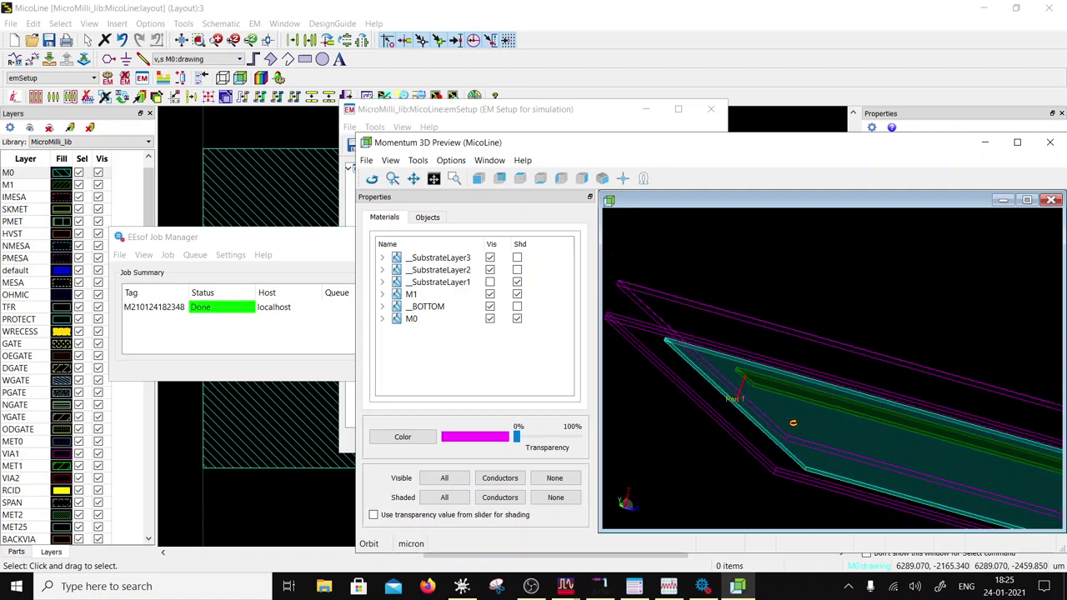
{"action": "left_click_drag", "start_coordinate": [793, 422], "coordinate": [872, 442]}
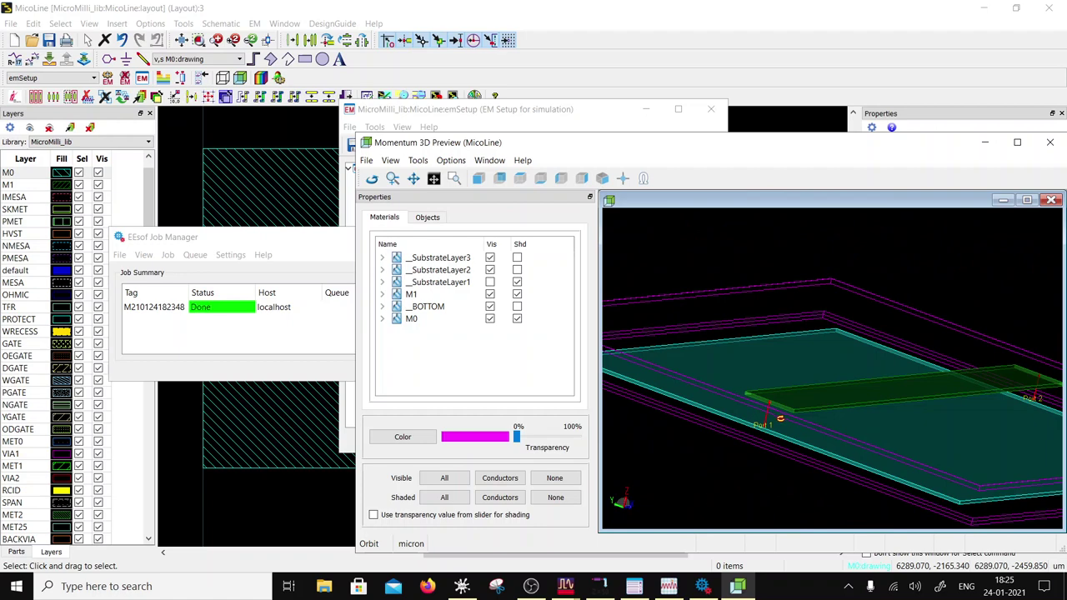
{"action": "left_click_drag", "start_coordinate": [763, 410], "coordinate": [783, 400]}
{"action": "scroll", "coordinate": [783, 400], "scroll_direction": "down", "scroll_amount": 5}
{"action": "mouse_move", "coordinate": [819, 454]}
{"action": "left_mouse_down"}
{"action": "mouse_move", "coordinate": [834, 467]}
{"action": "mouse_move", "coordinate": [810, 439]}
{"action": "mouse_move", "coordinate": [827, 432]}
{"action": "mouse_move", "coordinate": [820, 462]}
{"action": "left_mouse_up"}
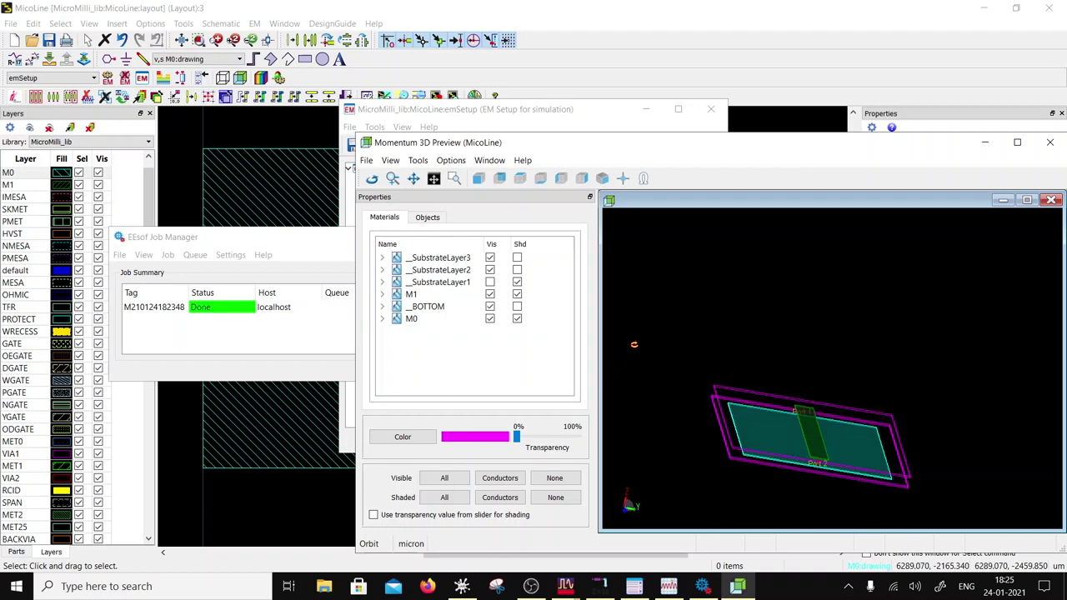
{"action": "left_click", "coordinate": [1052, 145]}
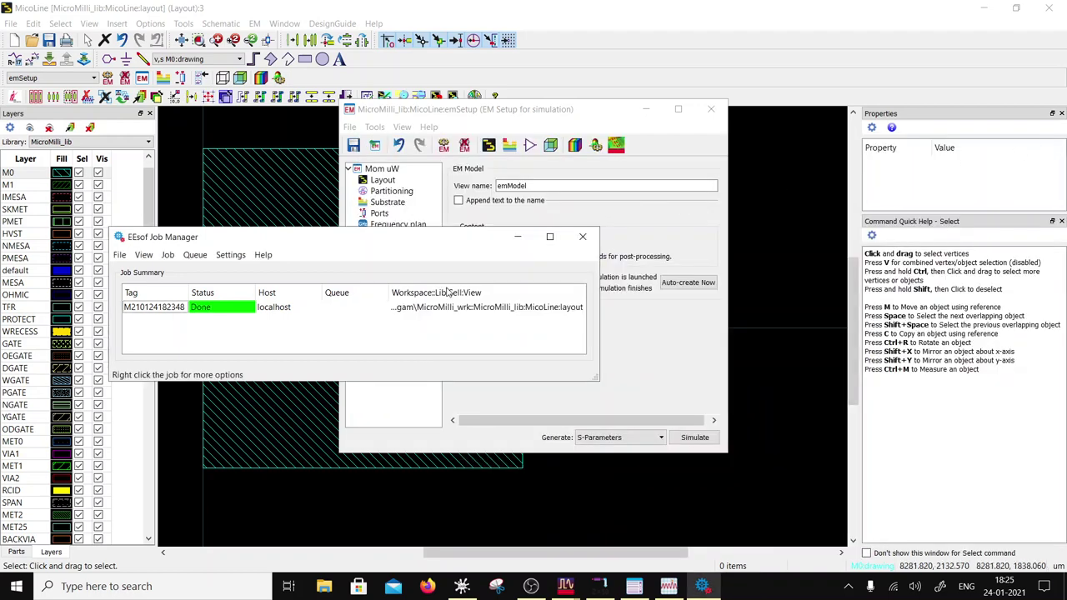
Step: Run the MicoLine EM simulation again from the EM setup, generating S-Parameters
{"action": "left_click", "coordinate": [638, 330]}
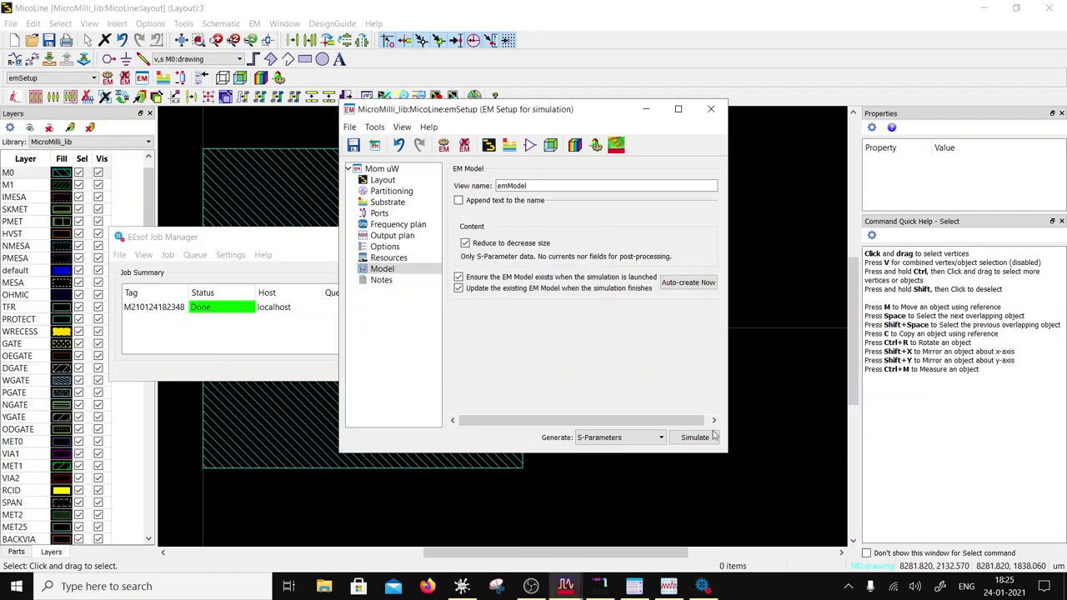
{"action": "left_click", "coordinate": [668, 439]}
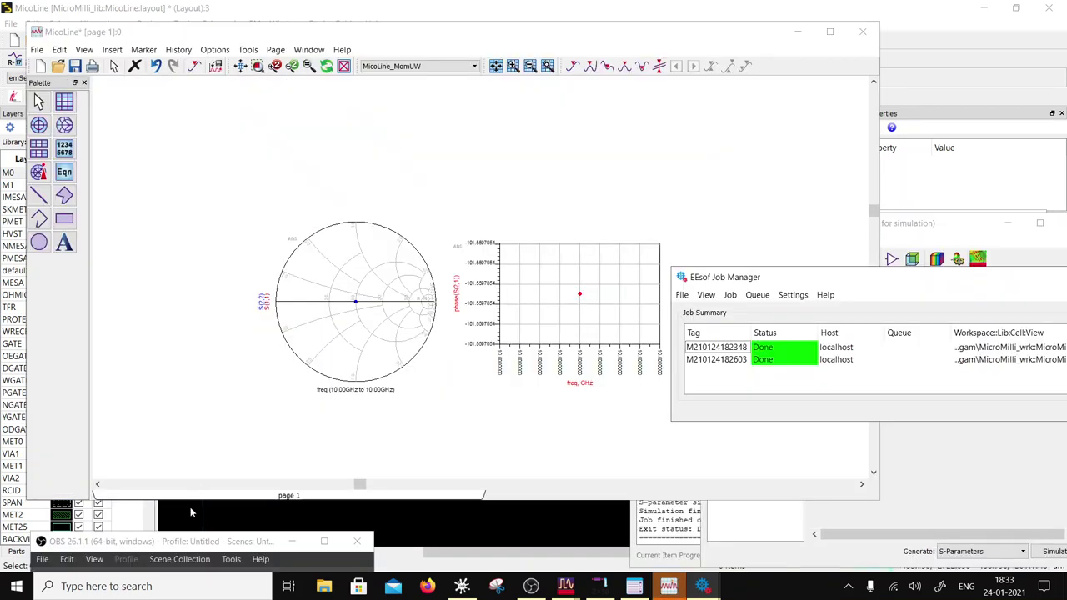
Step: Clear the other windows away from the results, move the phase plot farther from the Smith chart, and review the available datasets
{"action": "left_click_drag", "start_coordinate": [187, 542], "coordinate": [161, 554]}
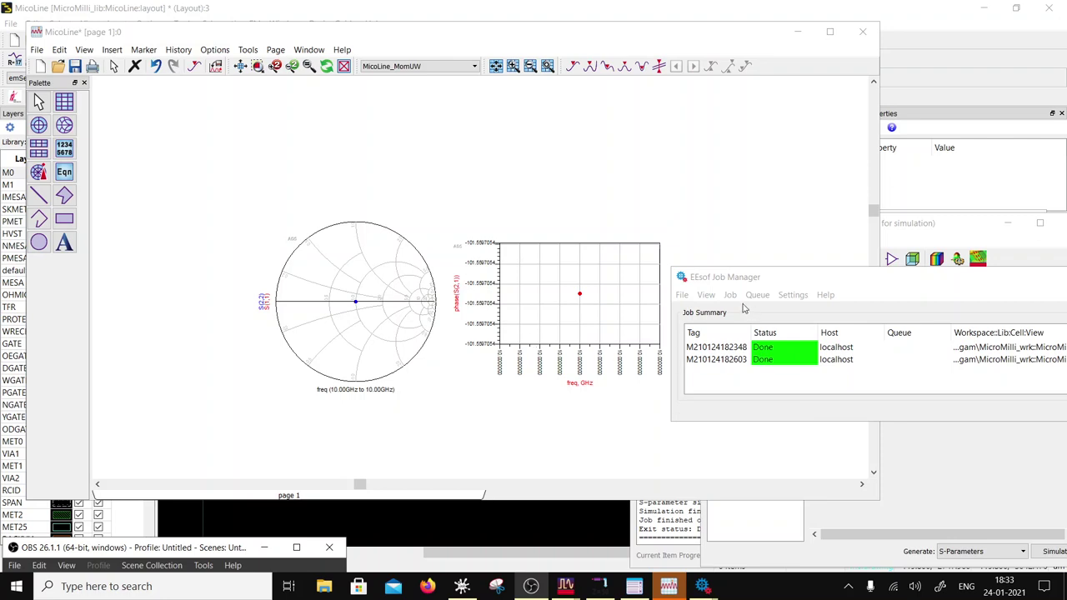
{"action": "left_click_drag", "start_coordinate": [727, 284], "coordinate": [859, 354]}
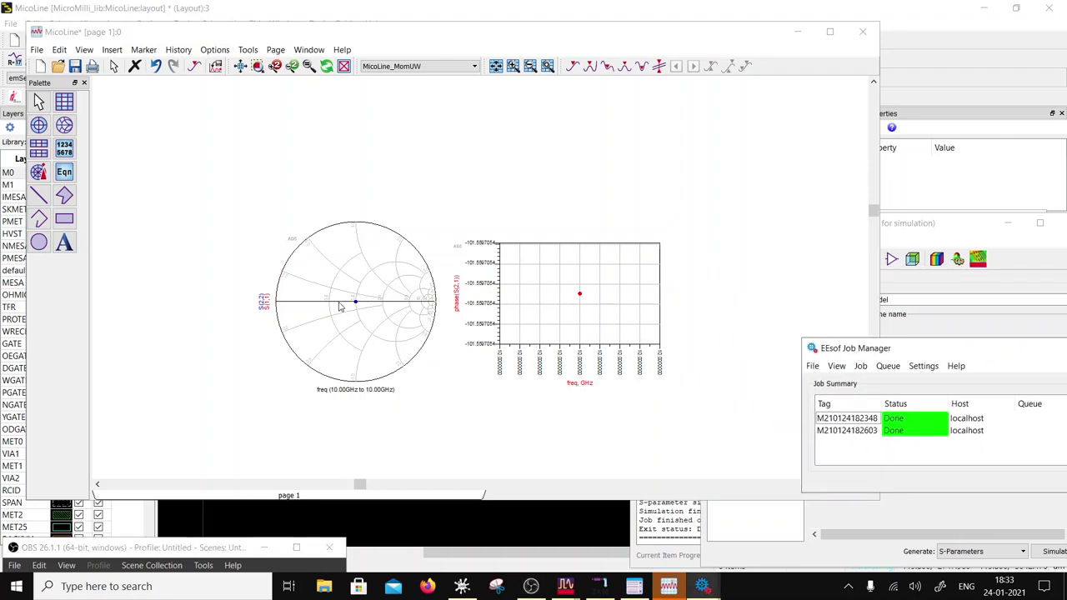
{"action": "left_click_drag", "start_coordinate": [537, 332], "coordinate": [576, 342]}
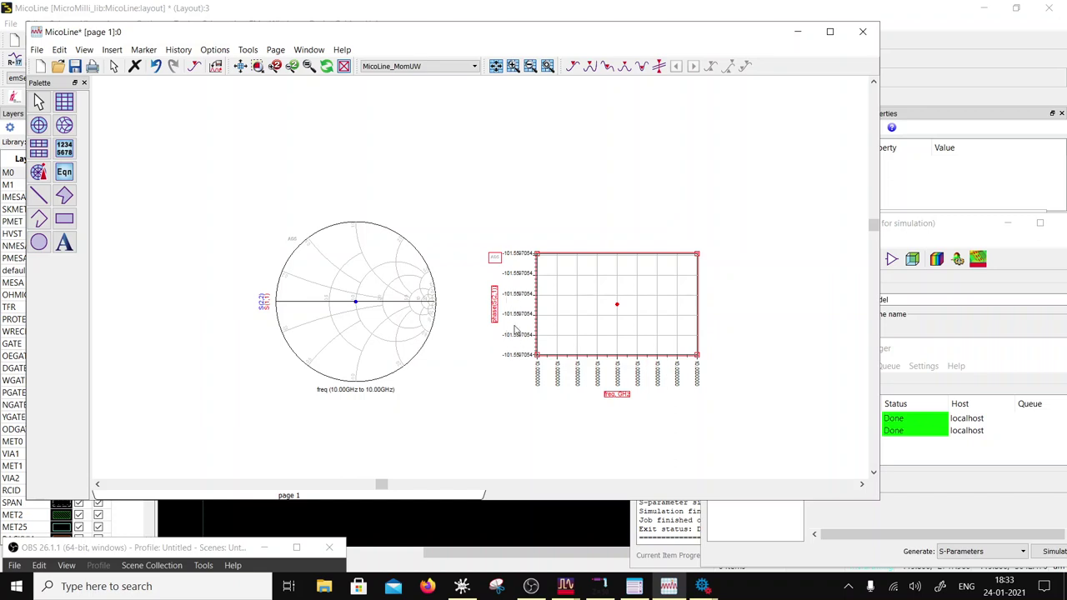
{"action": "left_click", "coordinate": [442, 67]}
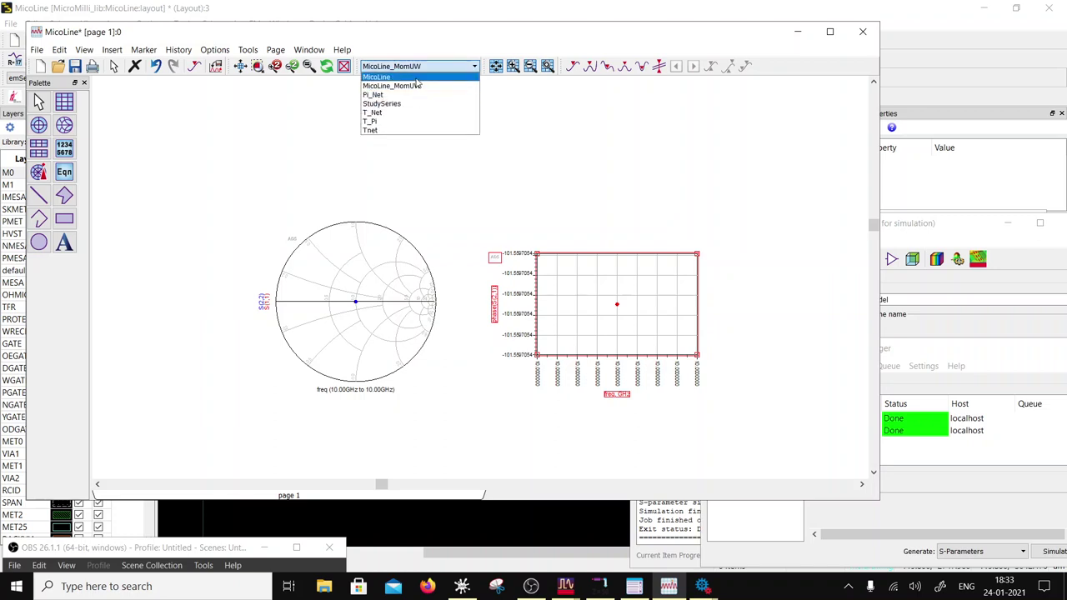
{"action": "left_click", "coordinate": [496, 196]}
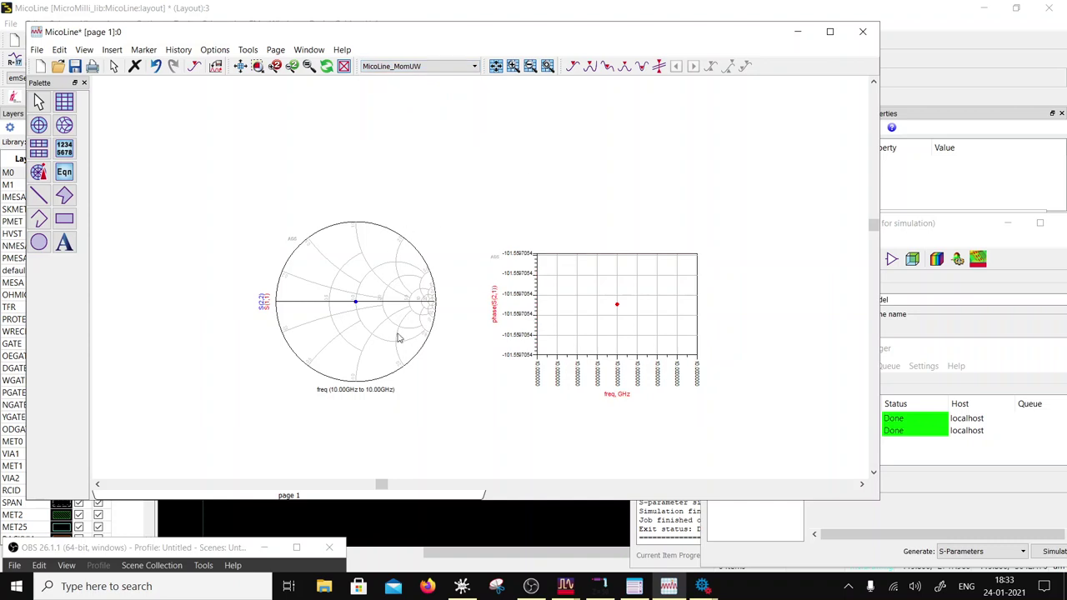
Step: Add the phase of S(2,1) from the MicoLine dataset as a second trace on the phase plot
{"action": "double_click", "coordinate": [562, 335]}
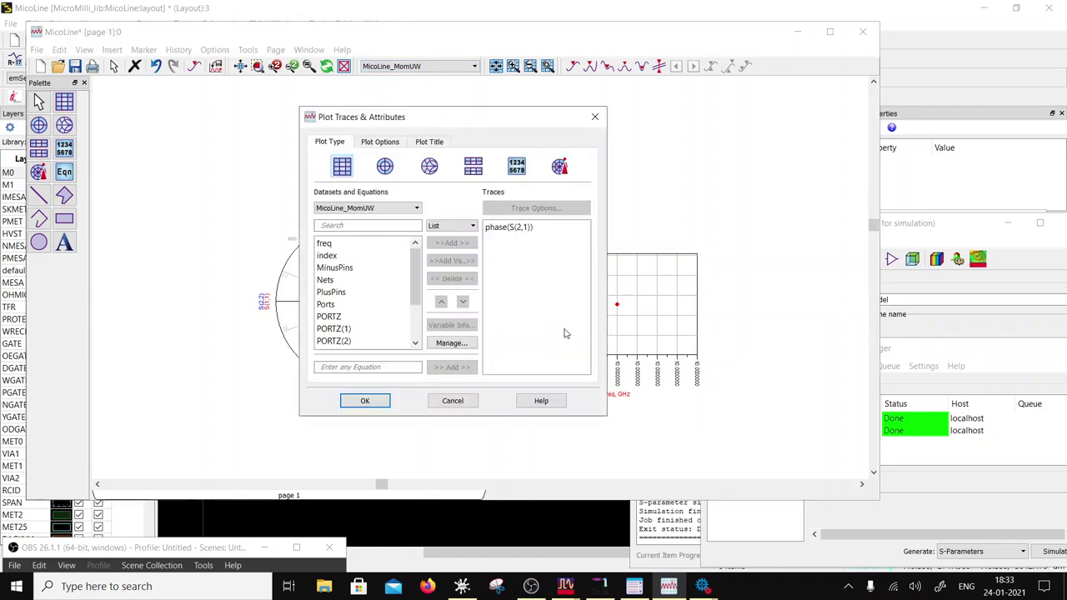
{"action": "left_click", "coordinate": [364, 209]}
{"action": "left_click", "coordinate": [334, 237]}
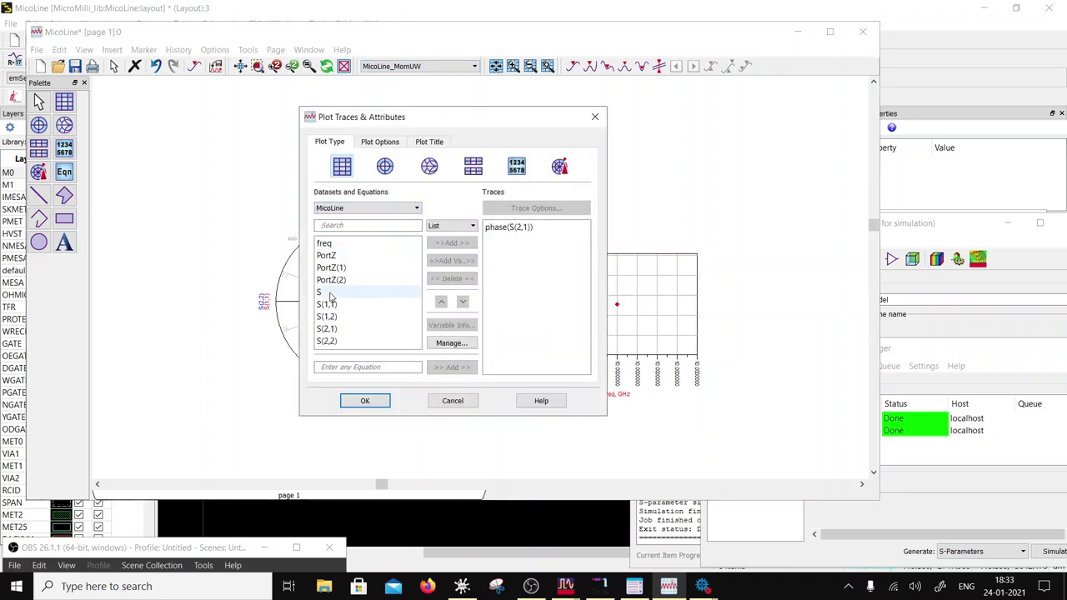
{"action": "left_click", "coordinate": [335, 330]}
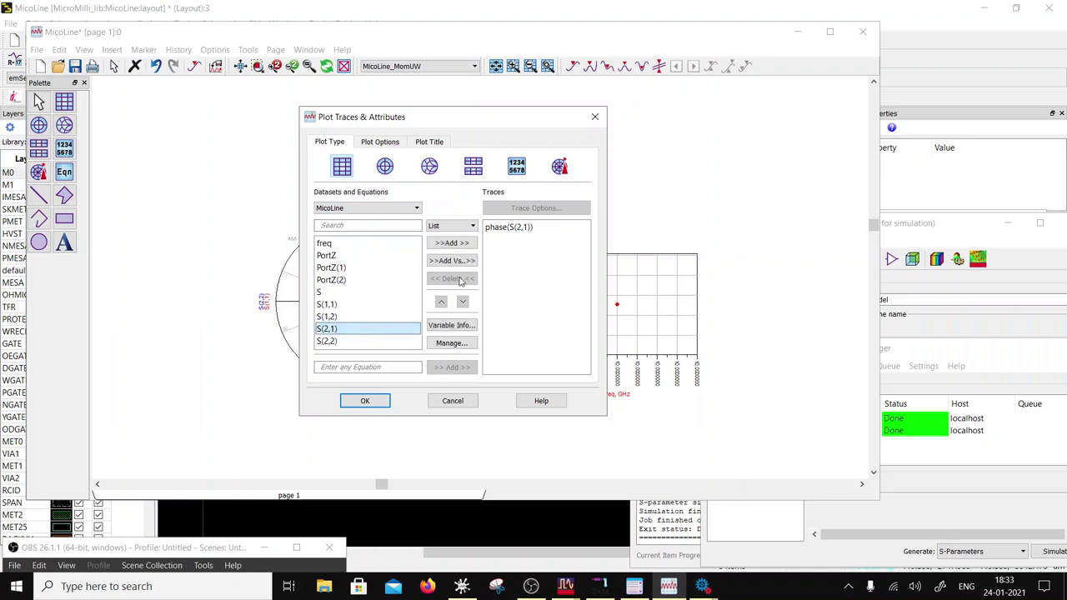
{"action": "left_click", "coordinate": [466, 242]}
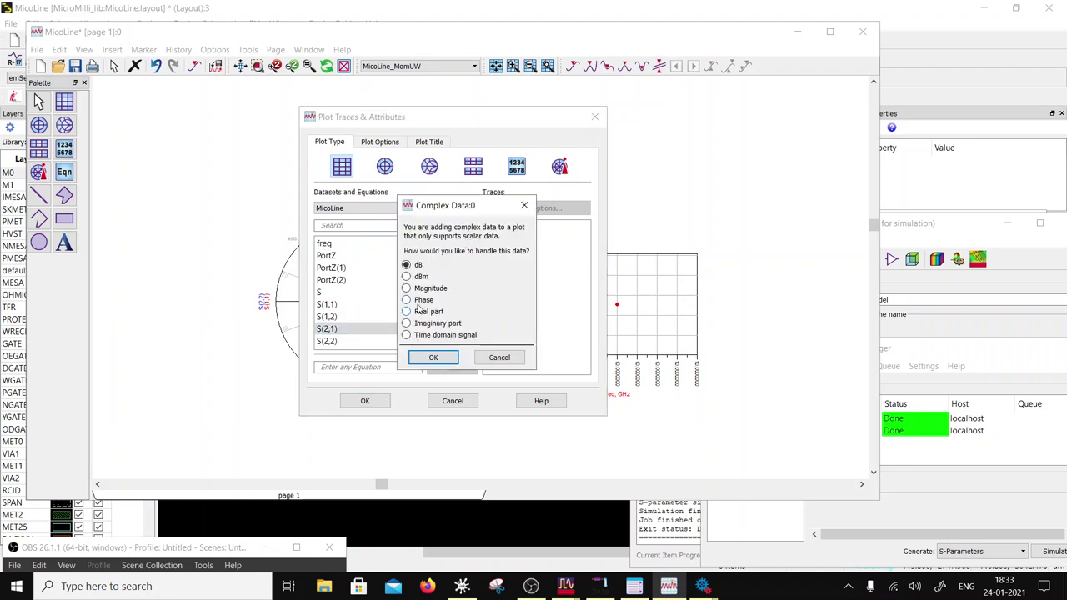
{"action": "left_click", "coordinate": [434, 357]}
{"action": "left_click", "coordinate": [365, 401]}
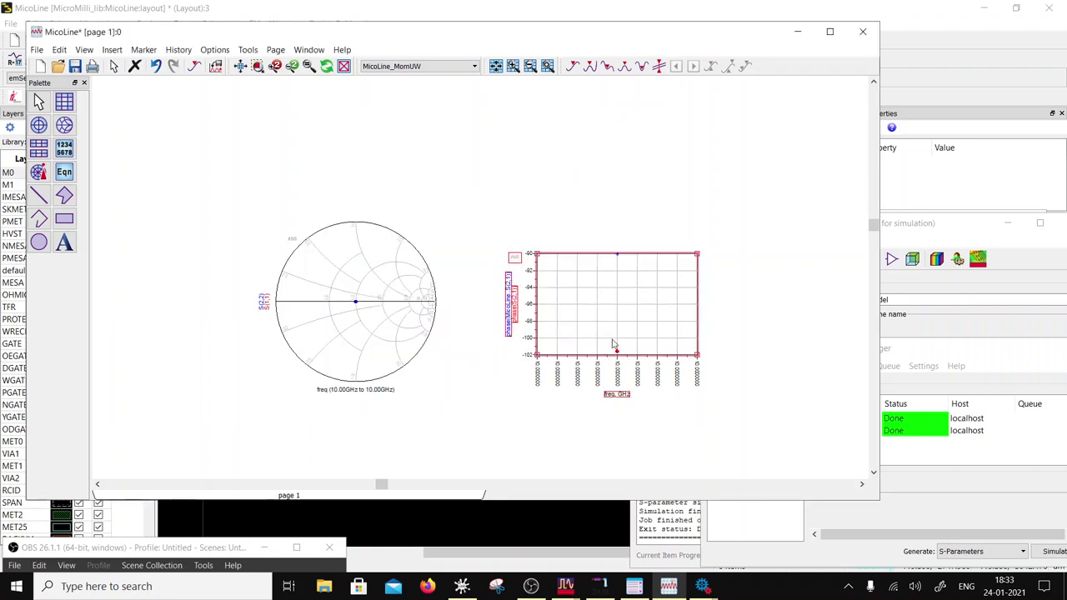
Step: Increase the line thickness of the MicoLine dataset's S(2,1) phase trace so its data point stands out
{"action": "left_click", "coordinate": [618, 245]}
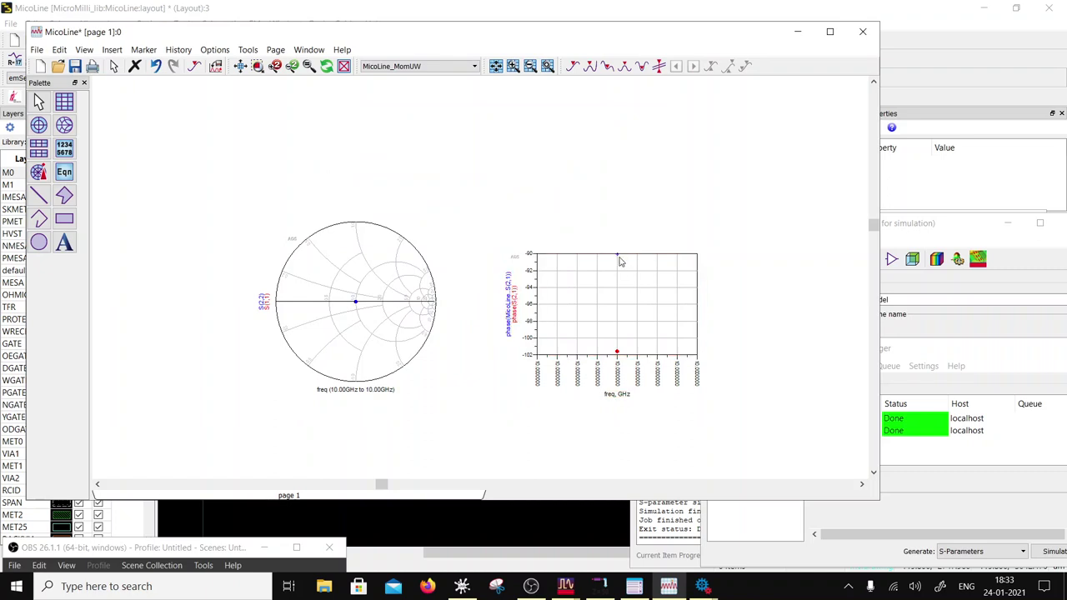
{"action": "double_click", "coordinate": [617, 259]}
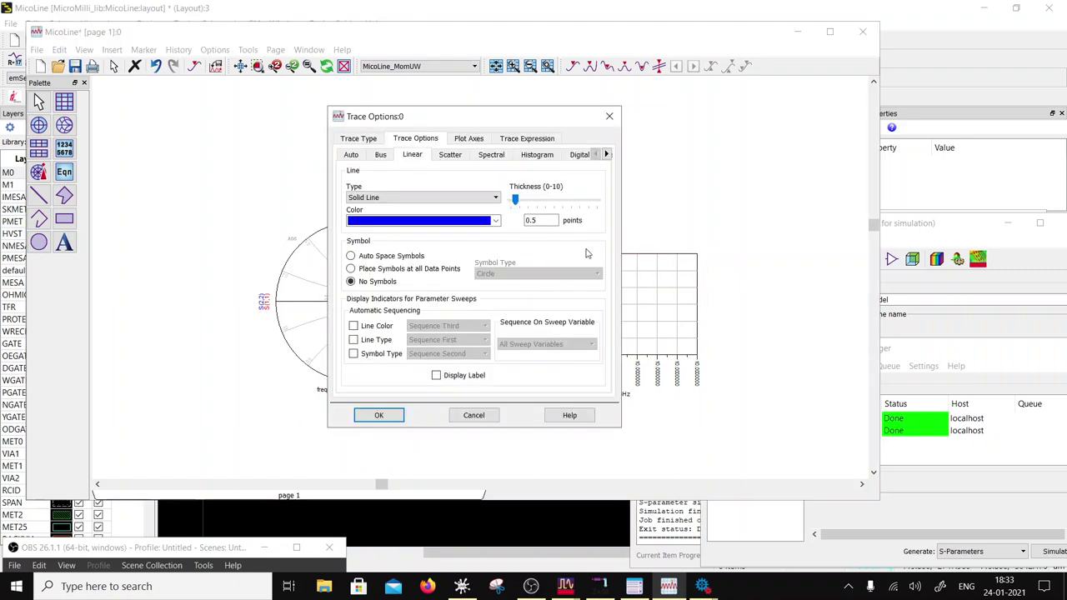
{"action": "left_click", "coordinate": [377, 414]}
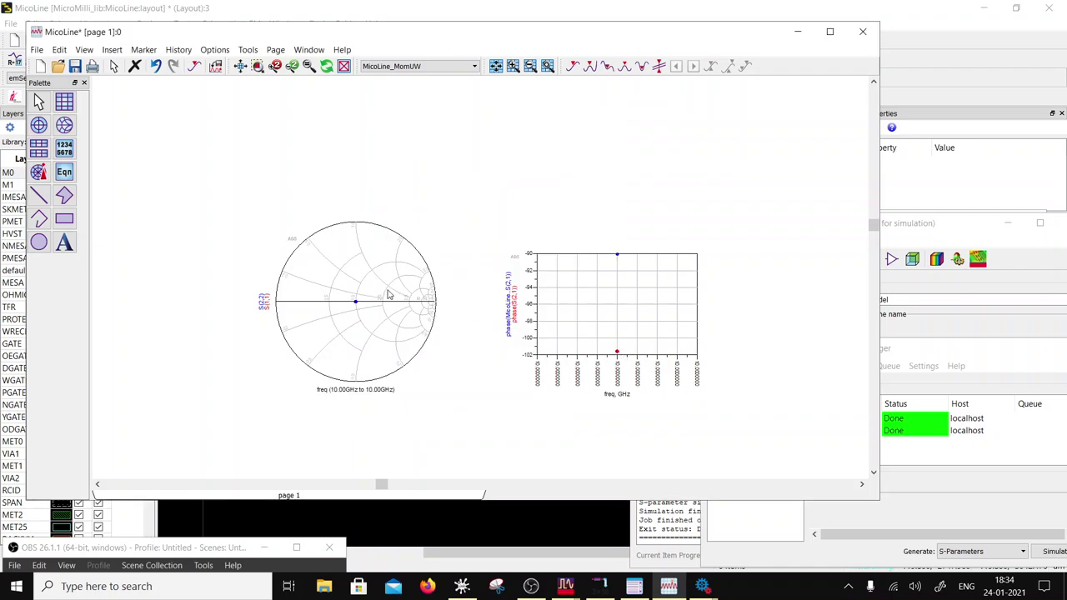
Step: Return from the S-parameter plots to the MicoLine layout and clear the Momentum mesh
{"action": "scroll", "coordinate": [351, 317], "scroll_direction": "up", "scroll_amount": 3}
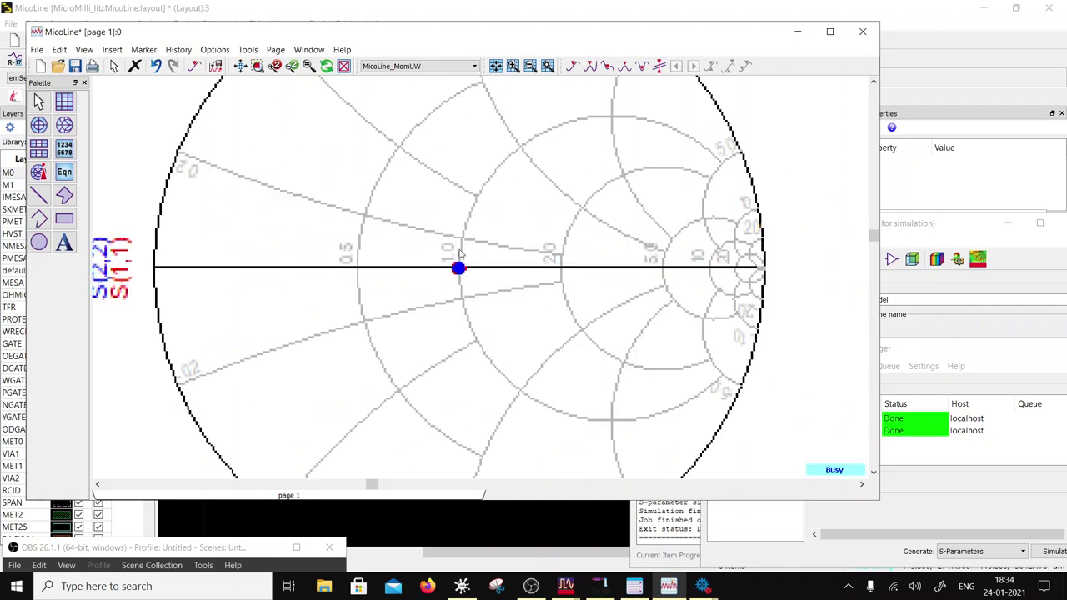
{"action": "scroll", "coordinate": [565, 321], "scroll_direction": "down", "scroll_amount": 3}
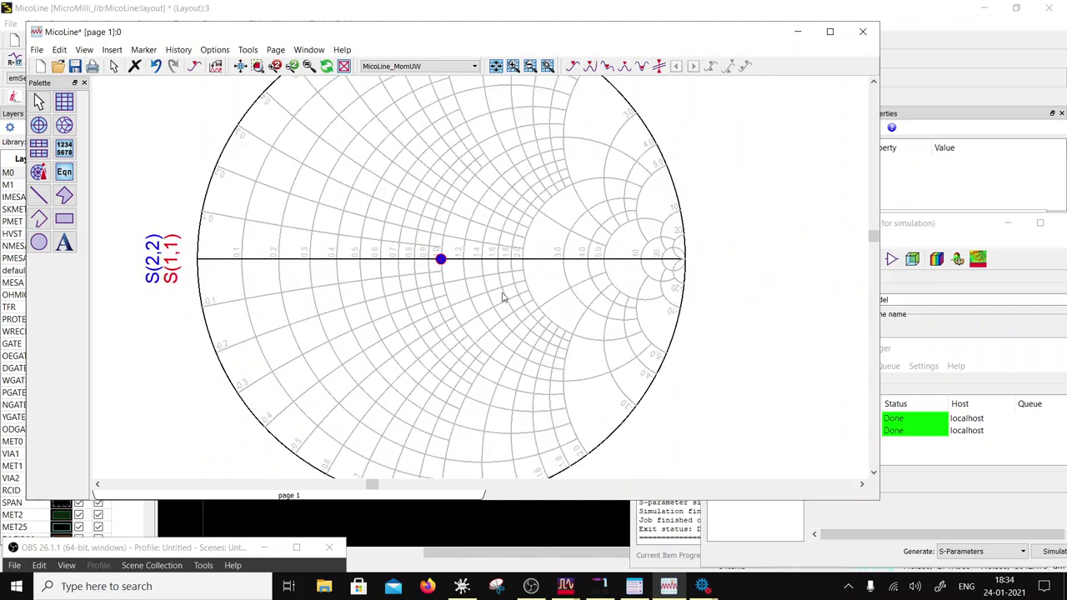
{"action": "scroll", "coordinate": [773, 269], "scroll_direction": "down", "scroll_amount": 2}
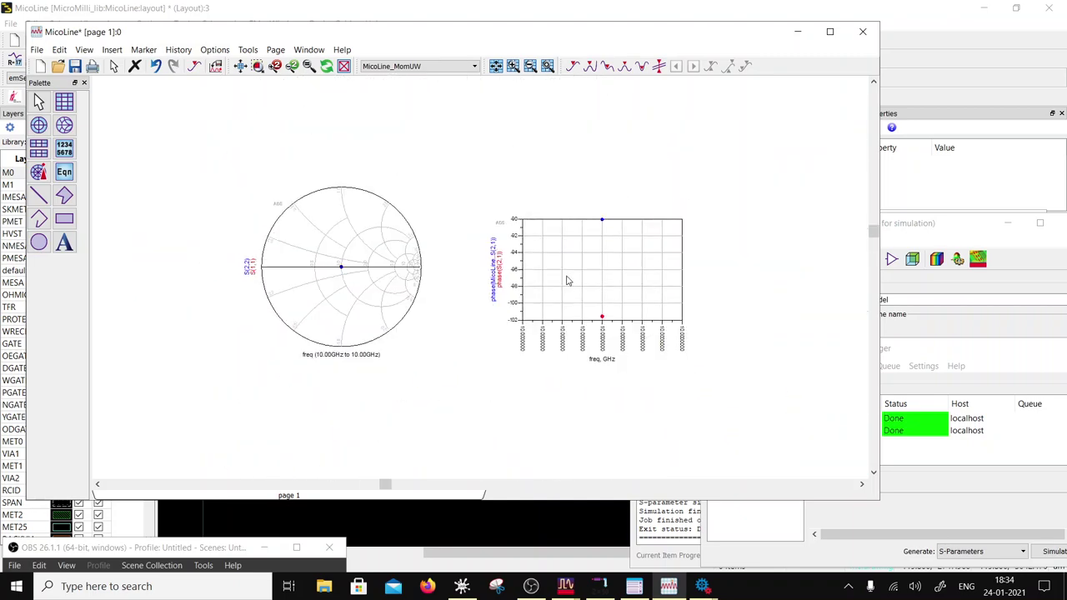
{"action": "left_click", "coordinate": [456, 523]}
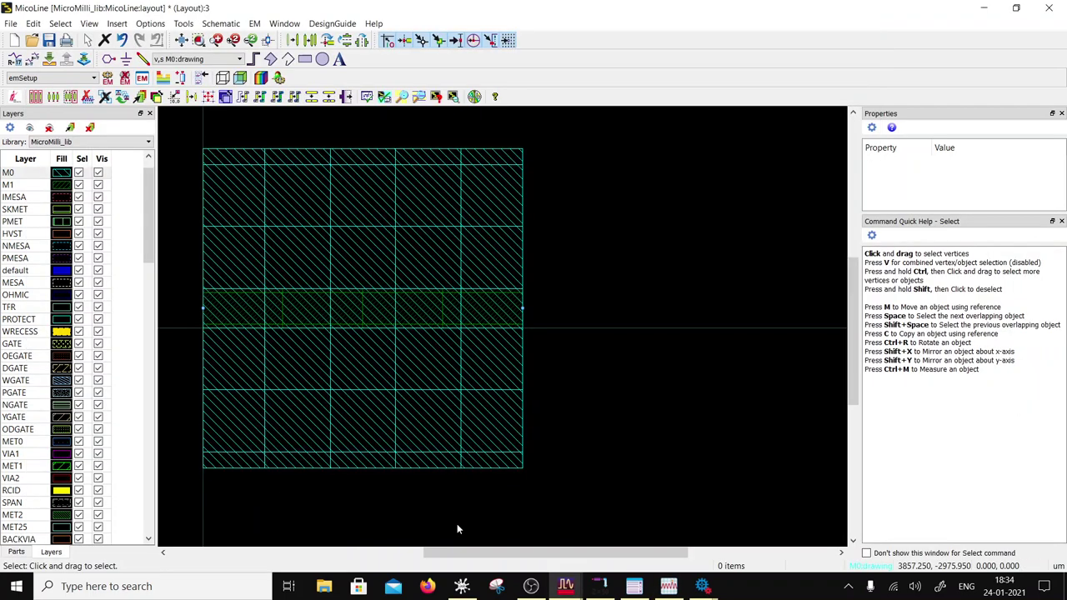
{"action": "left_click", "coordinate": [253, 25]}
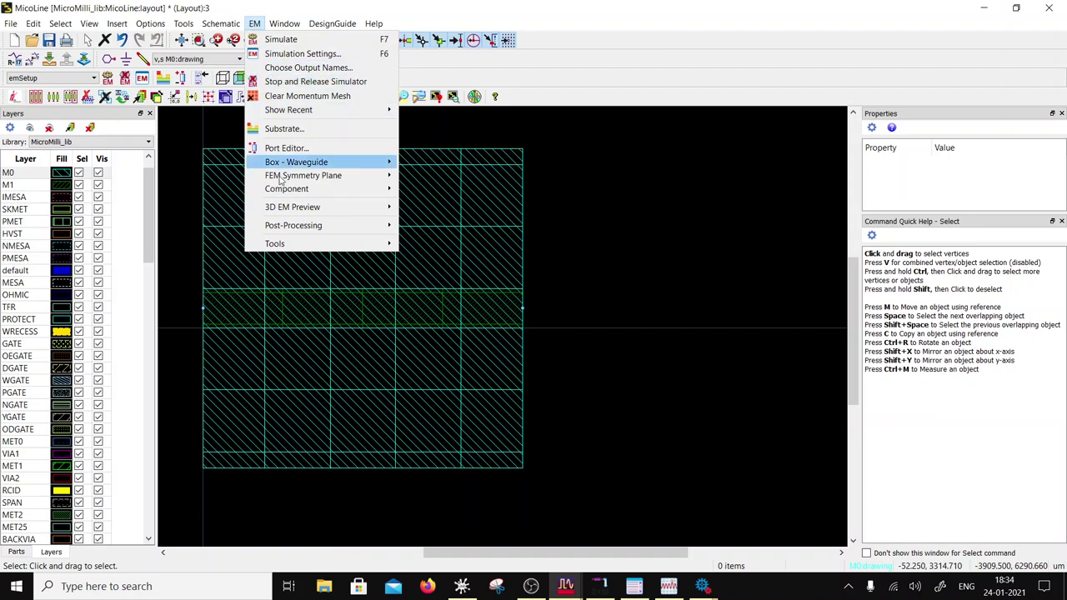
{"action": "left_click", "coordinate": [304, 97]}
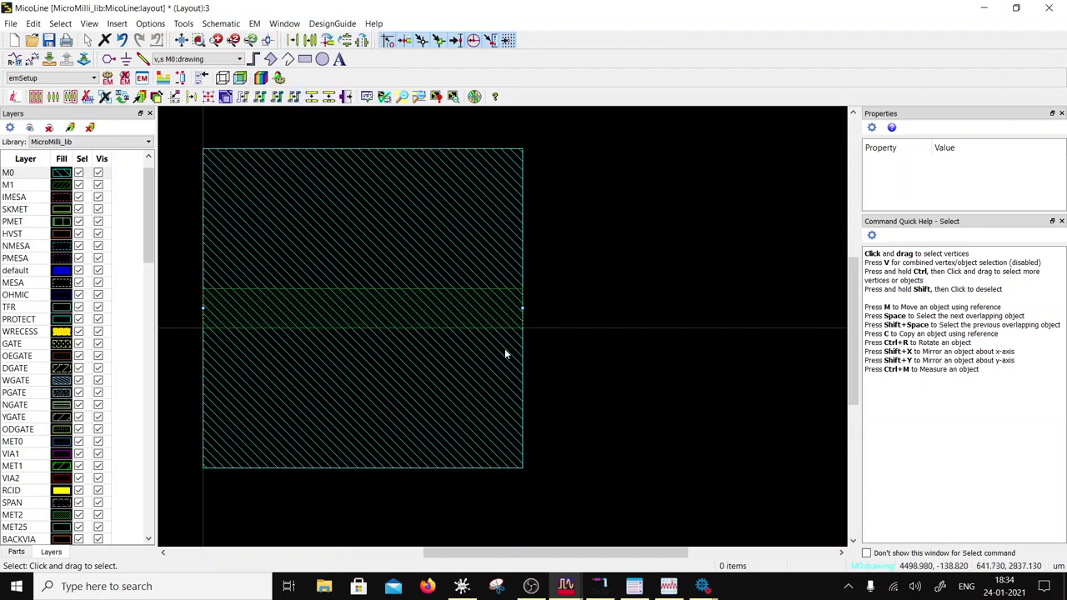
Step: Move port pin 2 about 155 um outward from the line's right end and delete the connecting wire
{"action": "left_click_drag", "start_coordinate": [491, 119], "coordinate": [579, 311]}
{"action": "scroll", "coordinate": [492, 362], "scroll_direction": "up", "scroll_amount": 2}
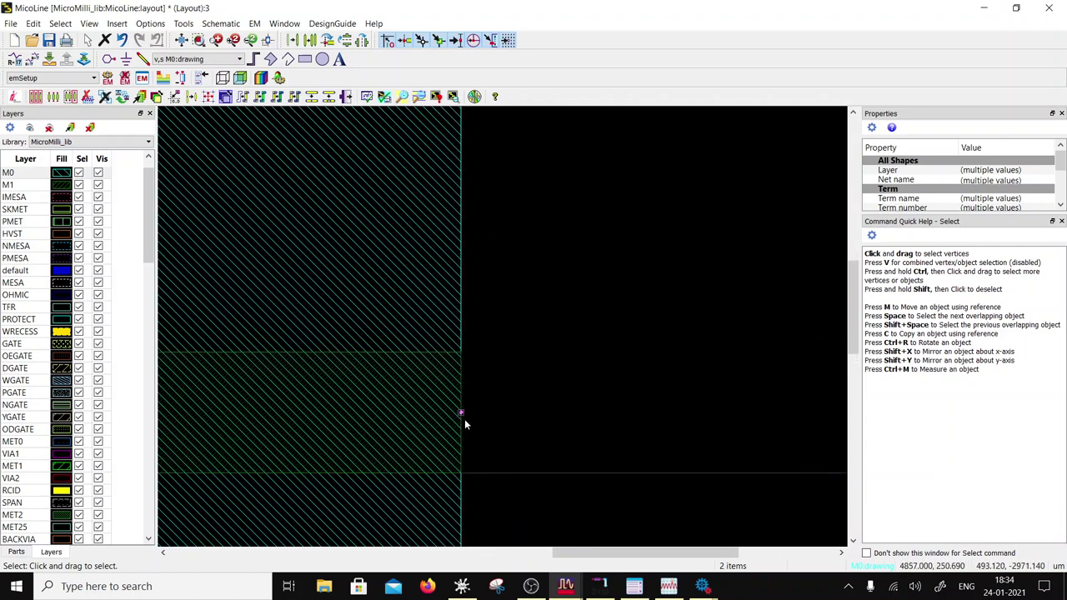
{"action": "scroll", "coordinate": [496, 334], "scroll_direction": "up", "scroll_amount": 2}
{"action": "left_click_drag", "start_coordinate": [493, 350], "coordinate": [652, 349]}
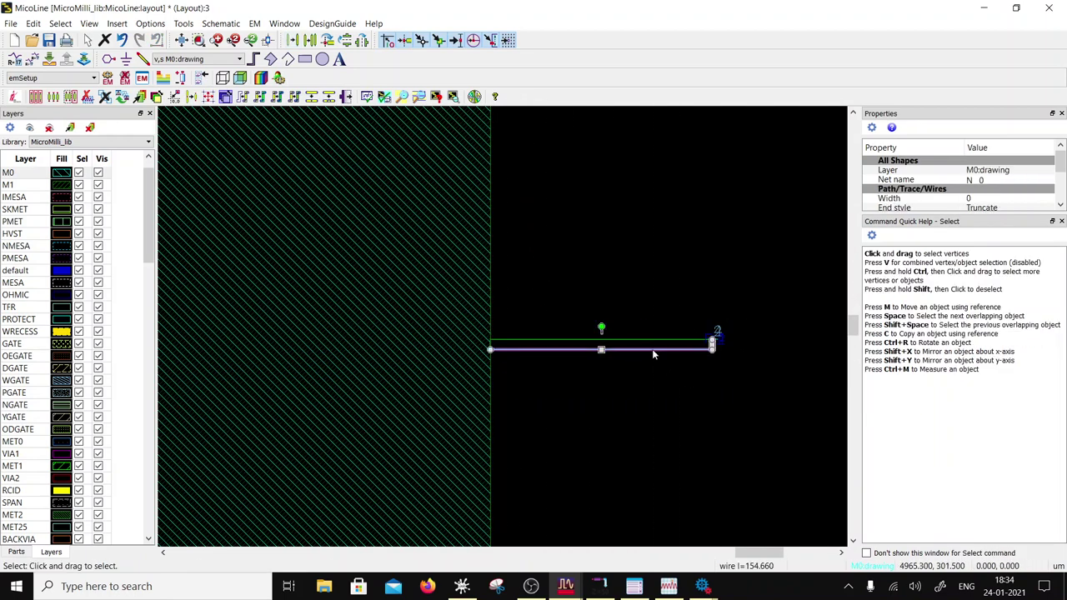
{"action": "left_click", "coordinate": [630, 310]}
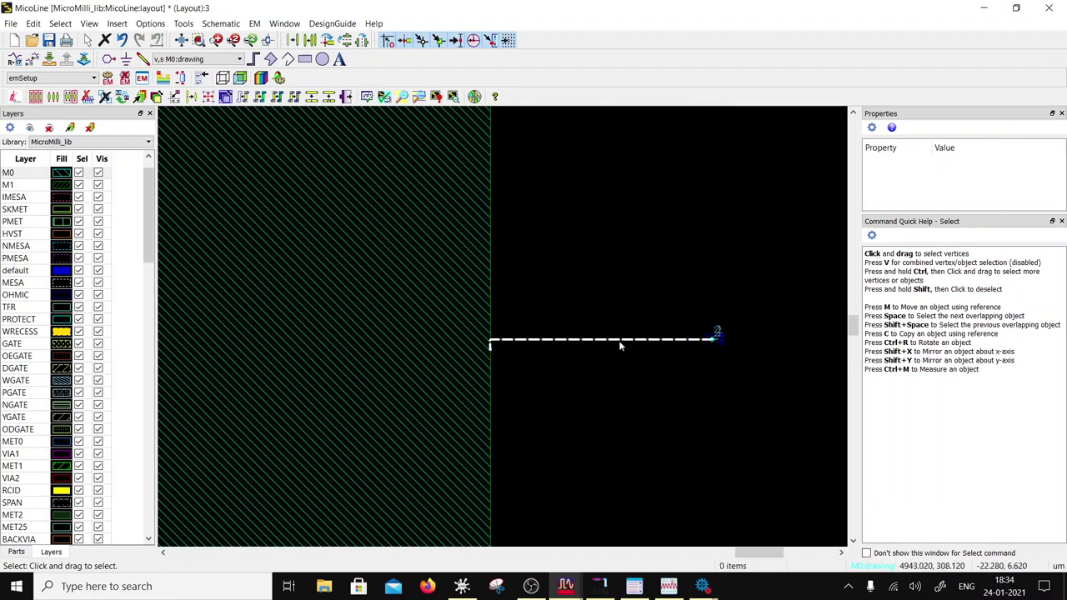
{"action": "left_click", "coordinate": [618, 340]}
{"action": "key", "text": "Delete"}
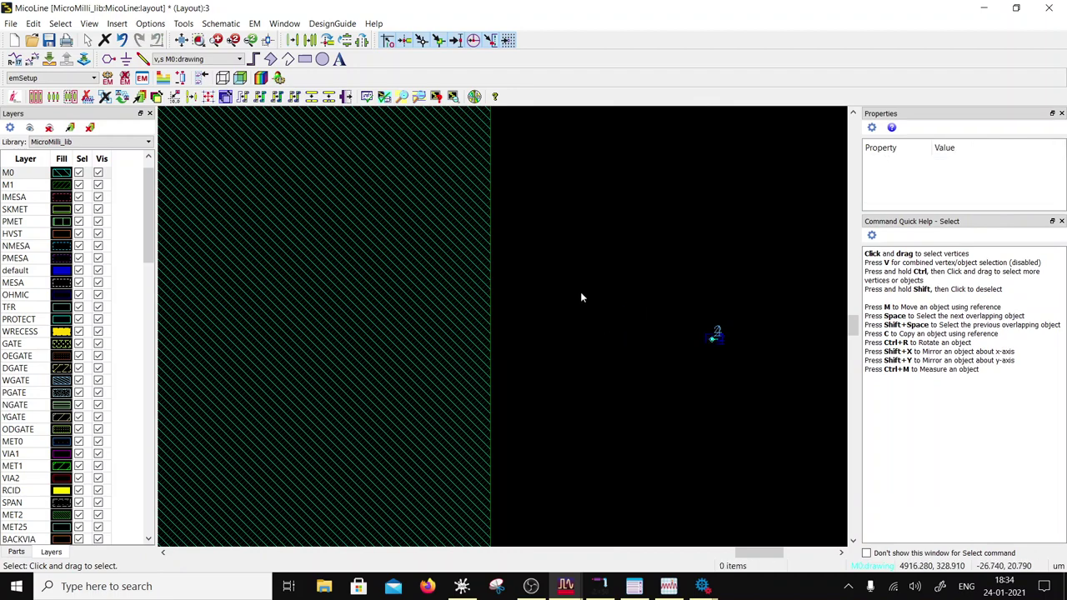
{"action": "scroll", "coordinate": [511, 324], "scroll_direction": "down", "scroll_amount": 5}
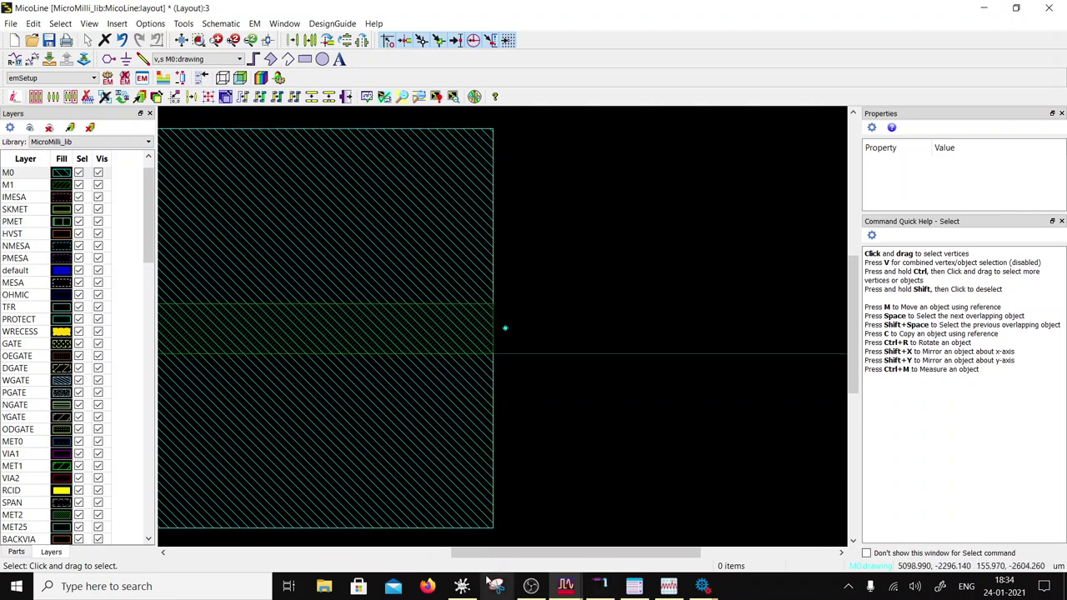
Step: Find and open the Windows Calculator app
{"action": "left_click", "coordinate": [173, 585]}
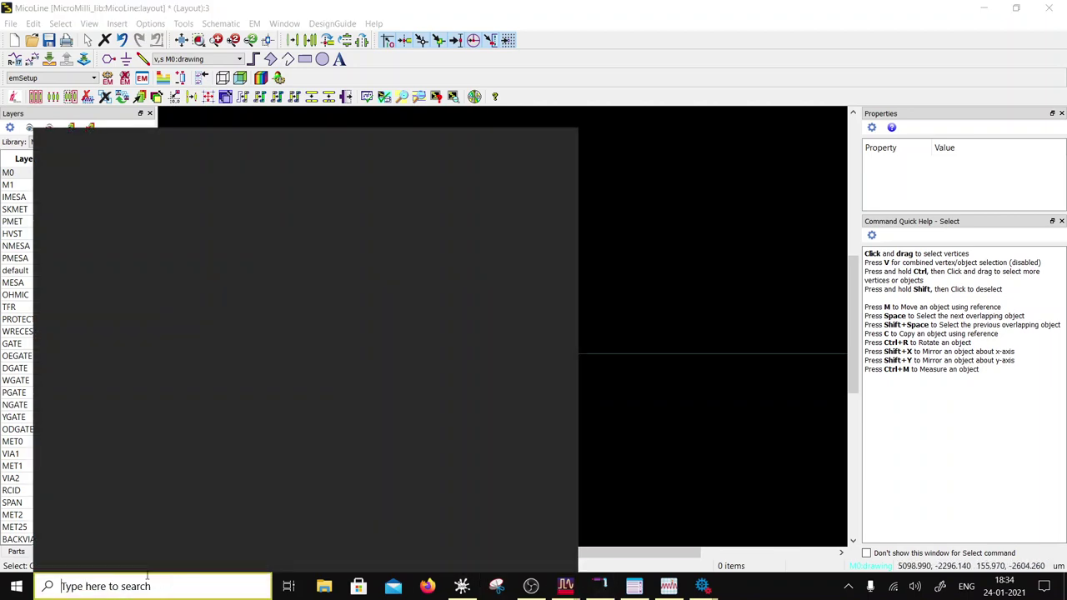
{"action": "type", "text": "ca"}
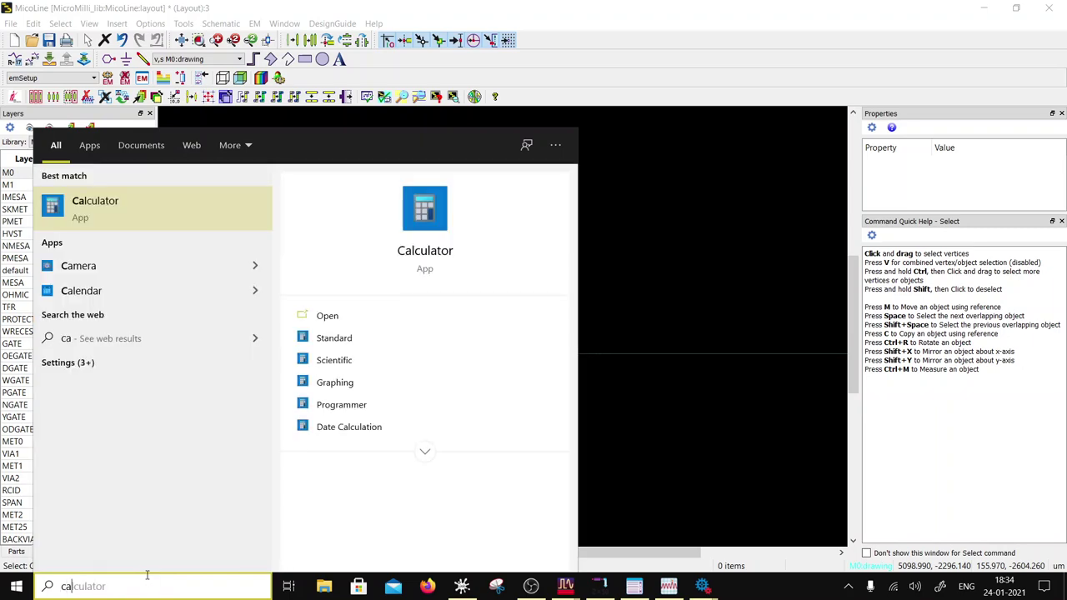
{"action": "type", "text": "lc"}
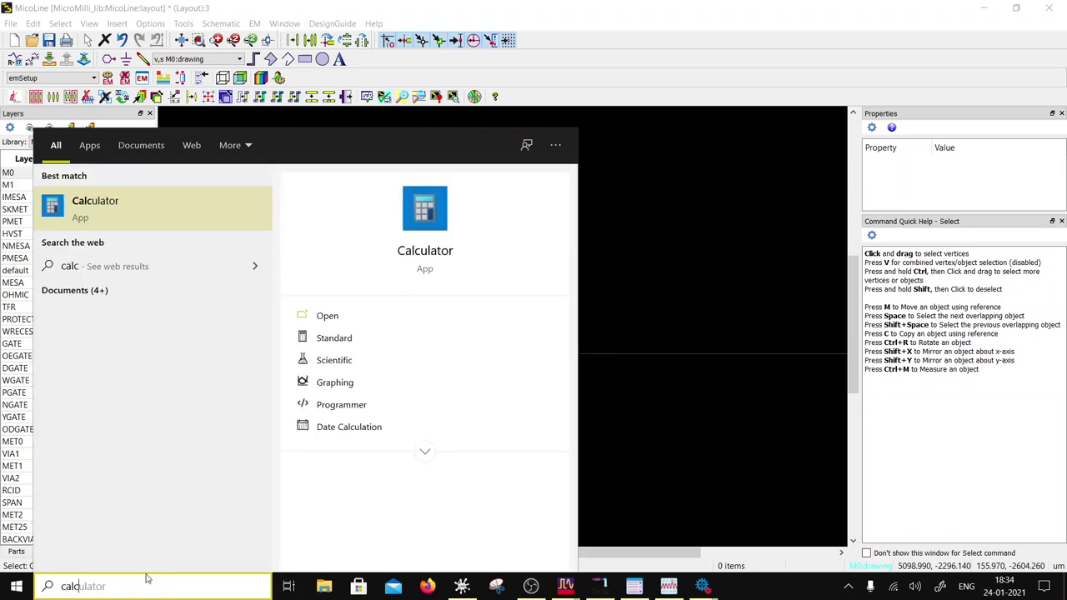
{"action": "left_click", "coordinate": [147, 207]}
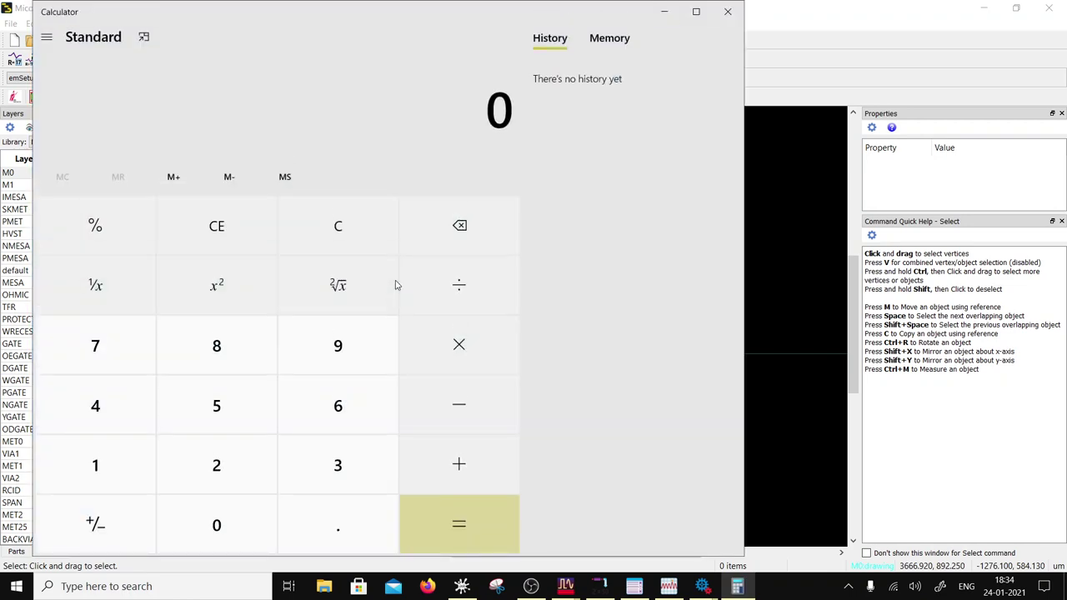
Step: Divide 4857 by 90 and clear the calculation
{"action": "left_click", "coordinate": [124, 405]}
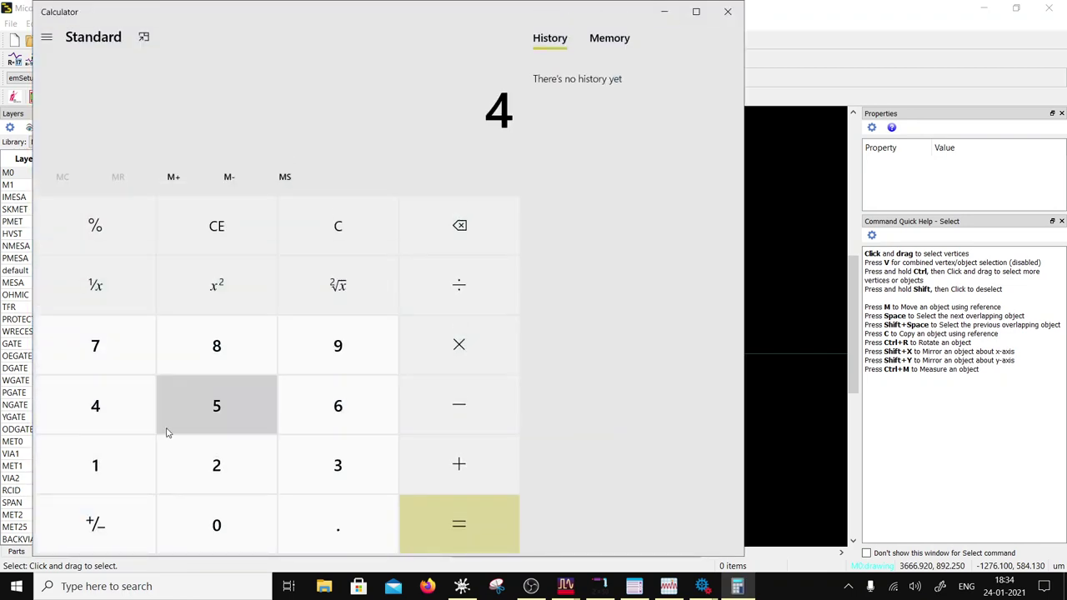
{"action": "left_click", "coordinate": [222, 349]}
{"action": "left_click", "coordinate": [203, 406]}
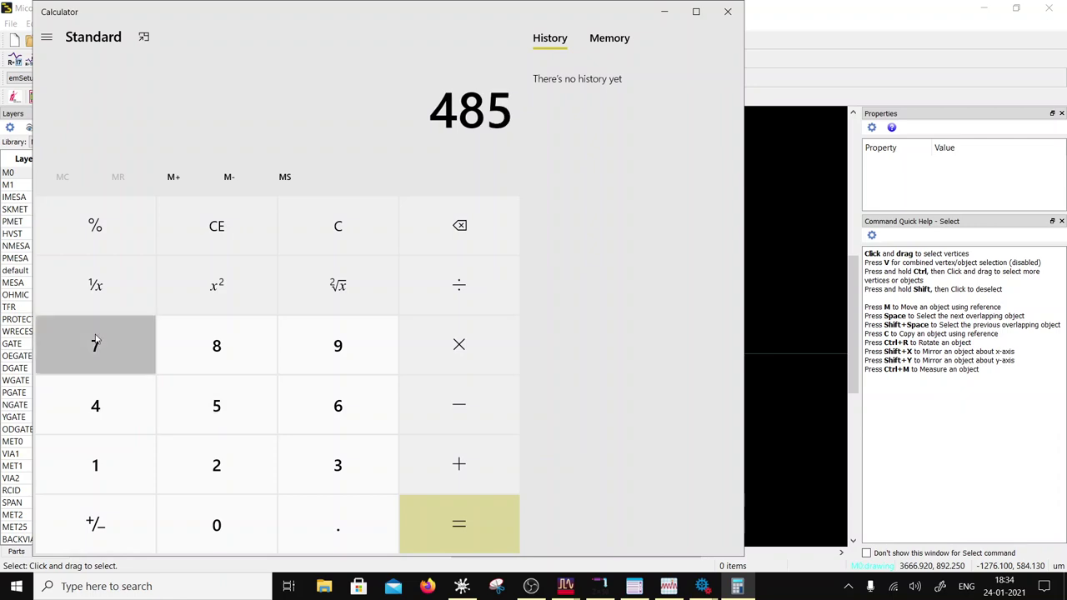
{"action": "left_click", "coordinate": [98, 343]}
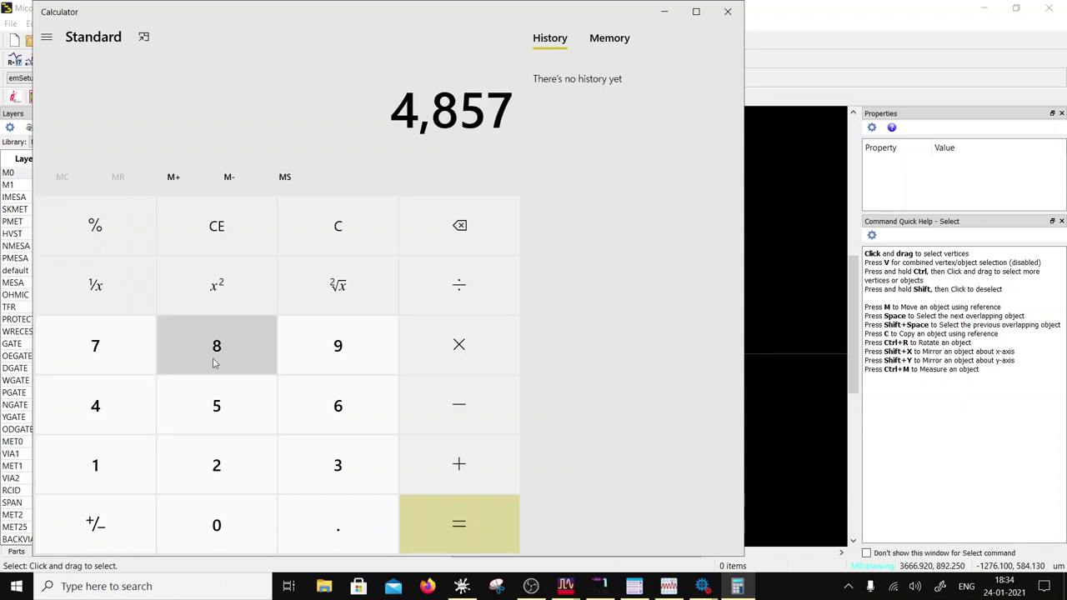
{"action": "left_click", "coordinate": [460, 286]}
{"action": "left_click", "coordinate": [338, 345]}
{"action": "left_click", "coordinate": [218, 523]}
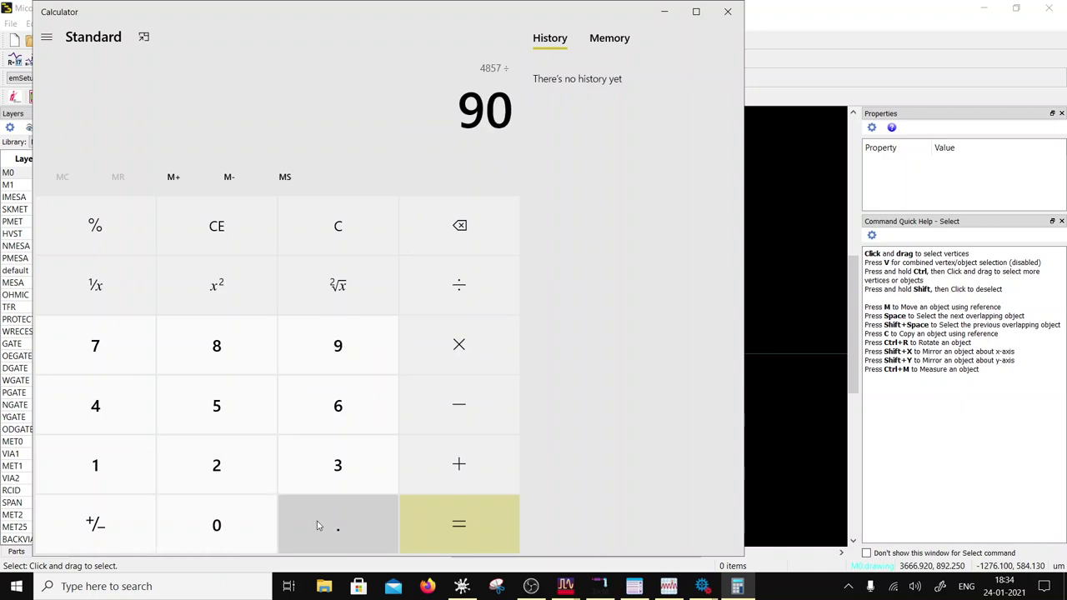
{"action": "left_click", "coordinate": [412, 525]}
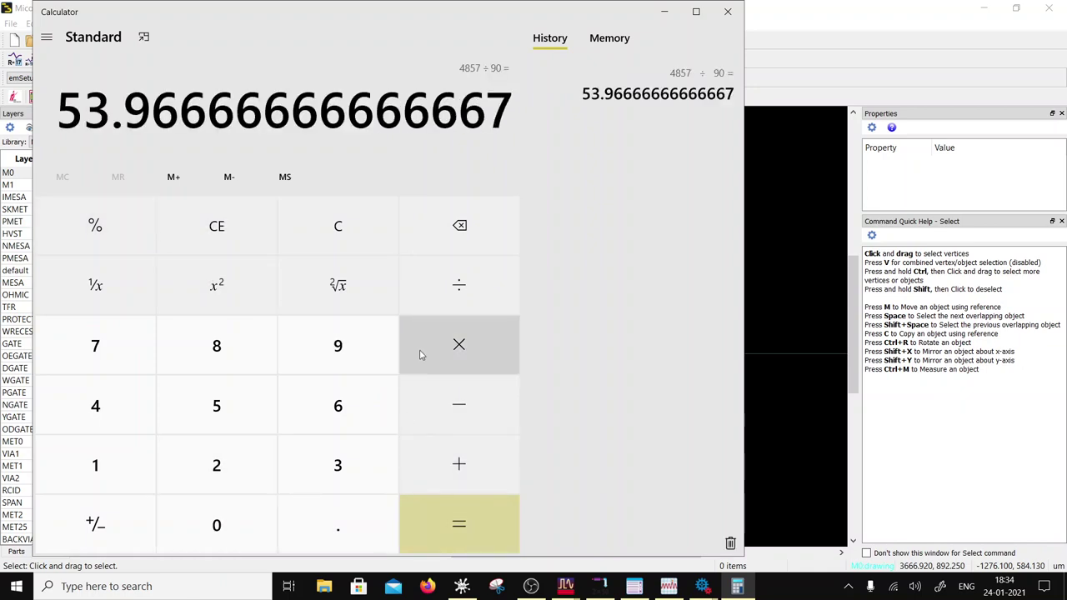
{"action": "left_click", "coordinate": [469, 349]}
{"action": "left_click", "coordinate": [338, 245]}
Step: Calculate the corrected line length by dividing 4857 by 101 and multiplying the quotient by 90
{"action": "left_click", "coordinate": [108, 404]}
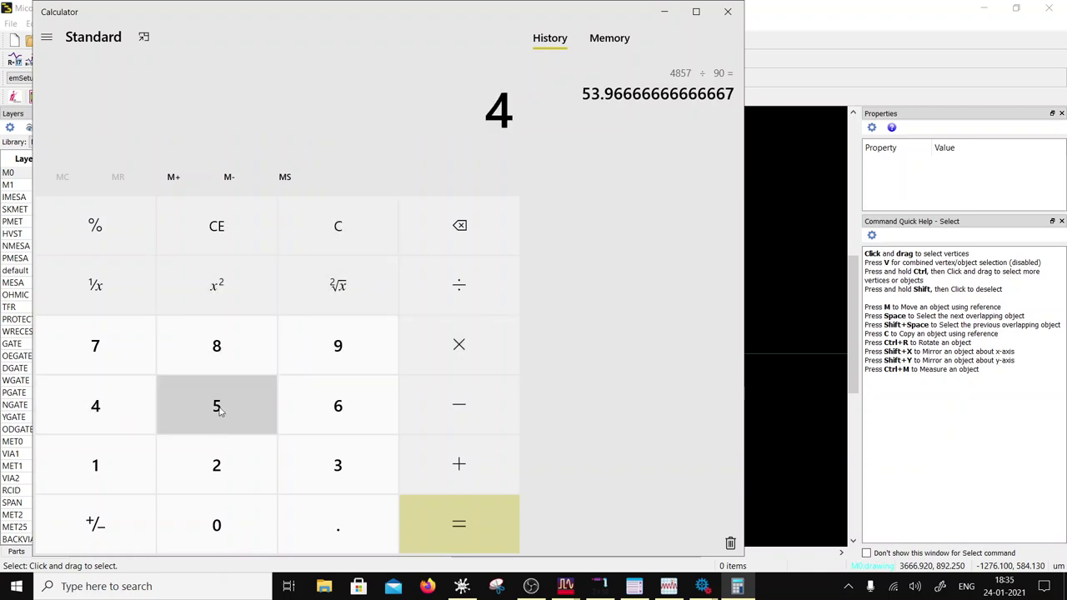
{"action": "left_click", "coordinate": [216, 347]}
{"action": "left_click", "coordinate": [217, 405]}
{"action": "left_click", "coordinate": [119, 358]}
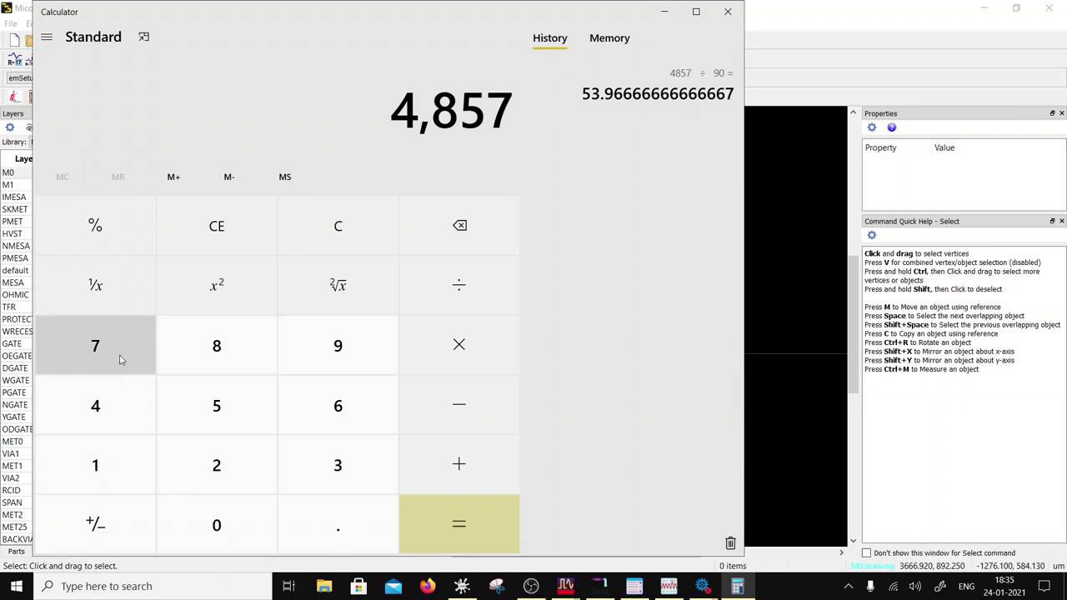
{"action": "left_click", "coordinate": [433, 310]}
{"action": "left_click", "coordinate": [100, 459]}
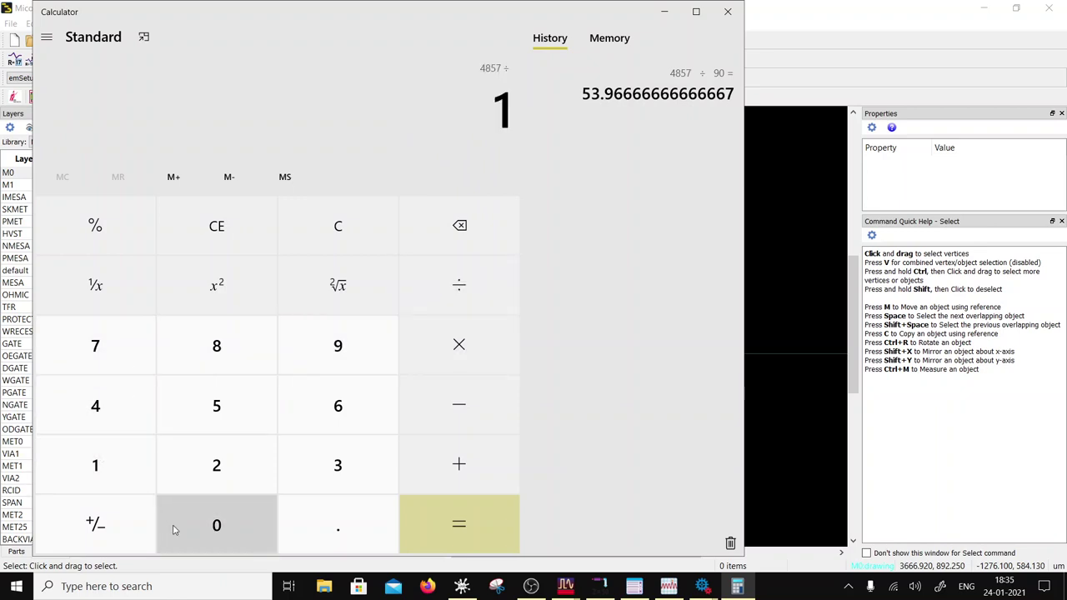
{"action": "left_click", "coordinate": [191, 520]}
{"action": "left_click", "coordinate": [95, 458]}
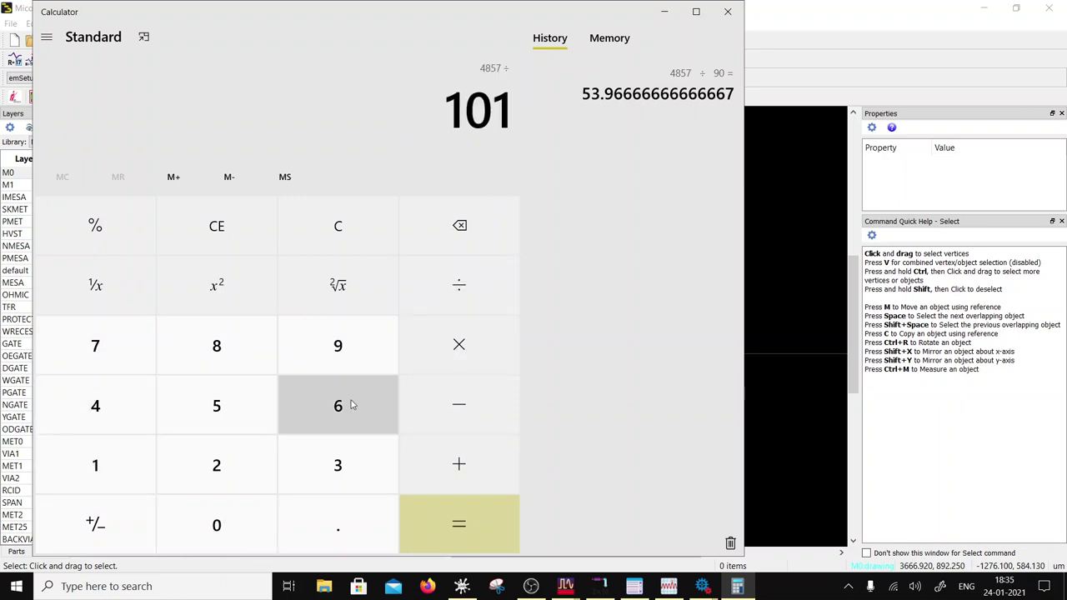
{"action": "left_click", "coordinate": [455, 533]}
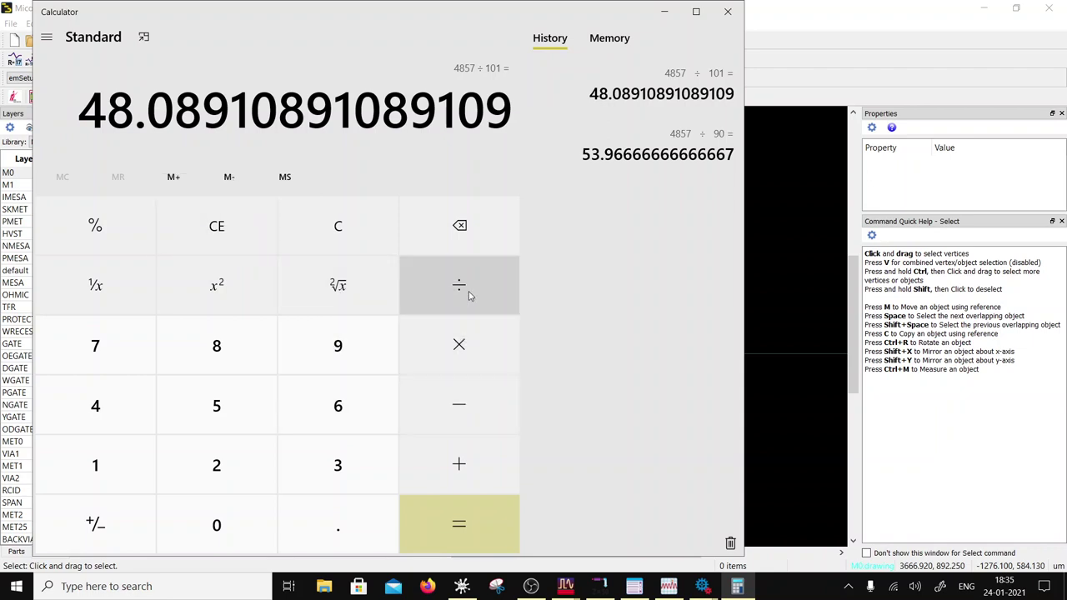
{"action": "left_click", "coordinate": [465, 345]}
{"action": "left_click", "coordinate": [339, 347]}
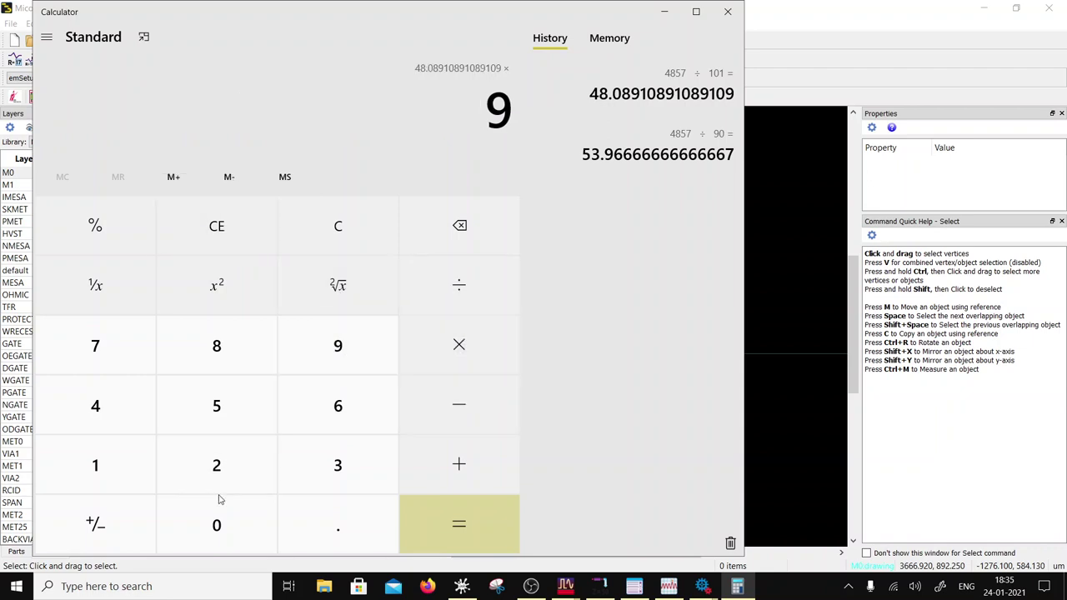
{"action": "left_click", "coordinate": [219, 518]}
{"action": "left_click", "coordinate": [442, 533]}
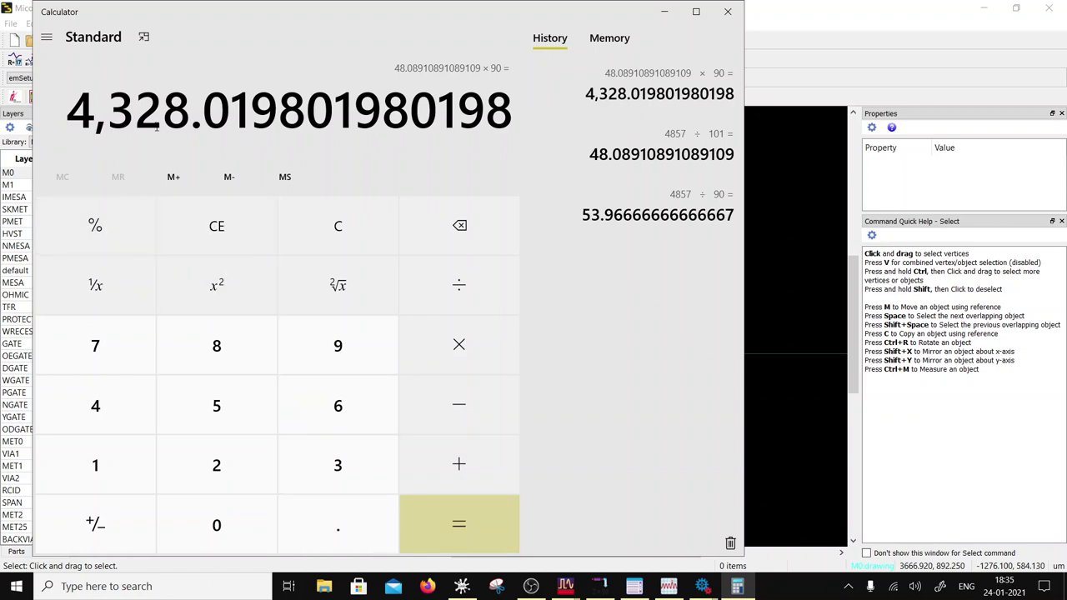
Step: Subtract 4857 from the corrected length to find the required length change, and close Calculator
{"action": "left_click", "coordinate": [457, 405]}
{"action": "left_click", "coordinate": [132, 388]}
{"action": "left_click", "coordinate": [216, 345]}
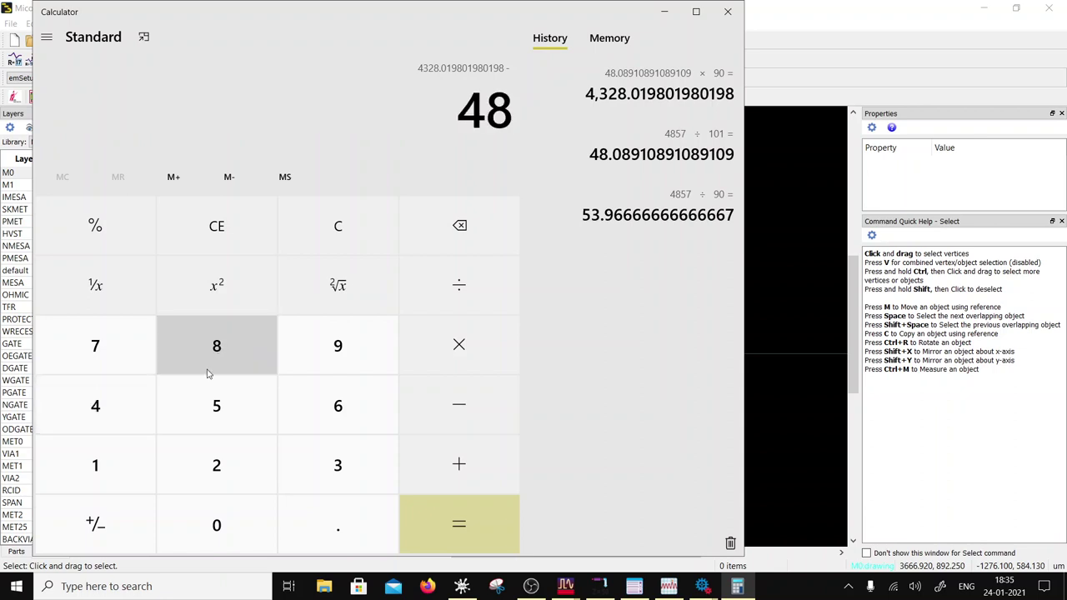
{"action": "left_click", "coordinate": [108, 359]}
{"action": "left_click", "coordinate": [450, 523]}
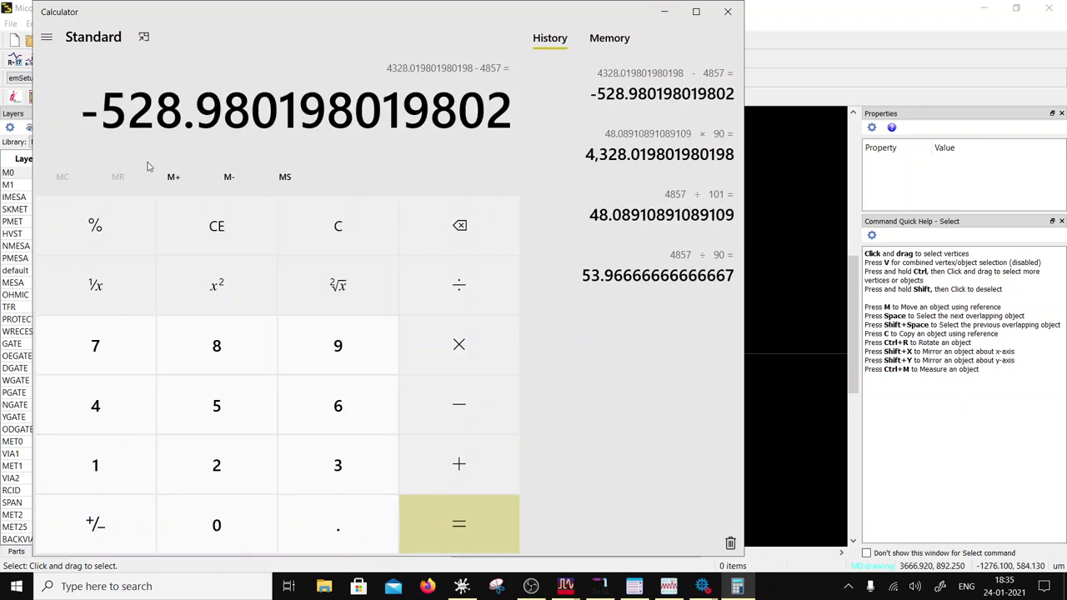
{"action": "left_click", "coordinate": [727, 12]}
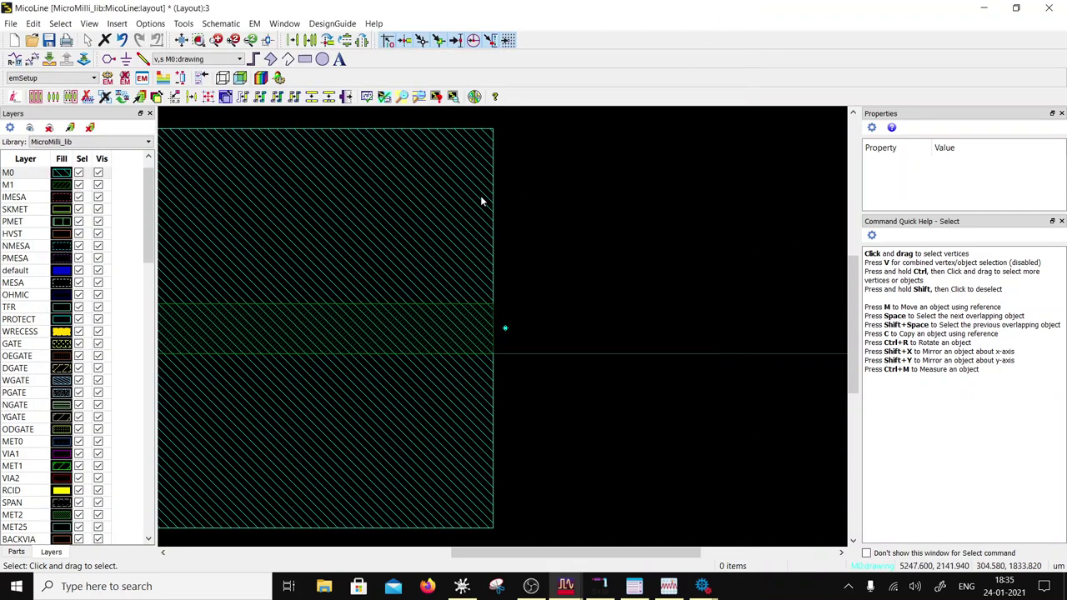
Step: Select the right-edge vertices of the line and the surrounding rectangle and move them relatively by Delta X -528 and Delta Y 0.0
{"action": "scroll", "coordinate": [481, 198], "scroll_direction": "down", "scroll_amount": 2}
{"action": "left_click_drag", "start_coordinate": [455, 171], "coordinate": [477, 495]}
{"action": "scroll", "coordinate": [477, 495], "scroll_direction": "down", "scroll_amount": 3}
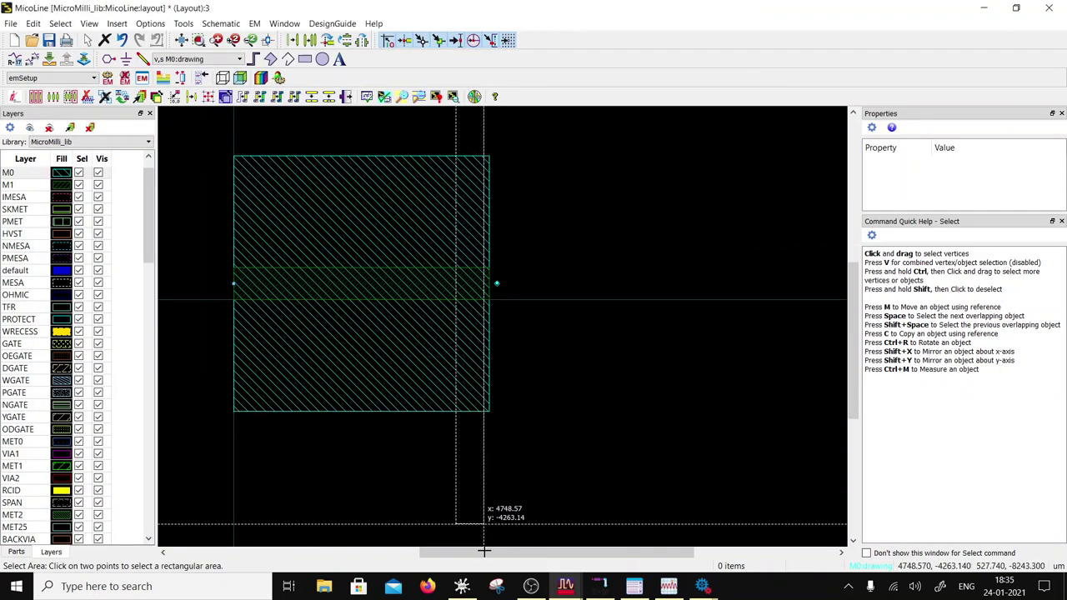
{"action": "left_click", "coordinate": [492, 516]}
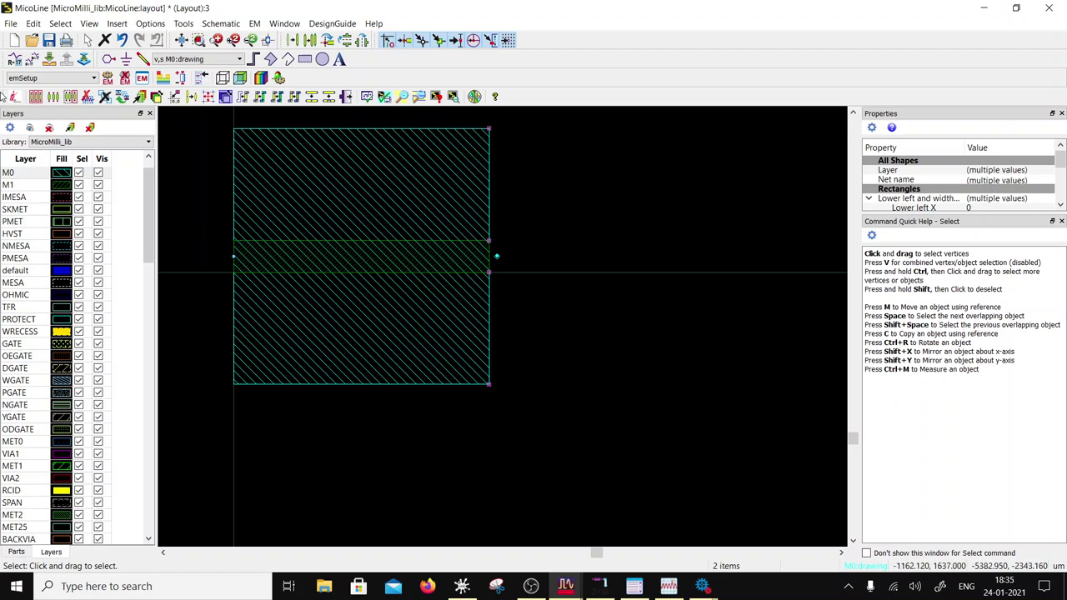
{"action": "left_click", "coordinate": [34, 23]}
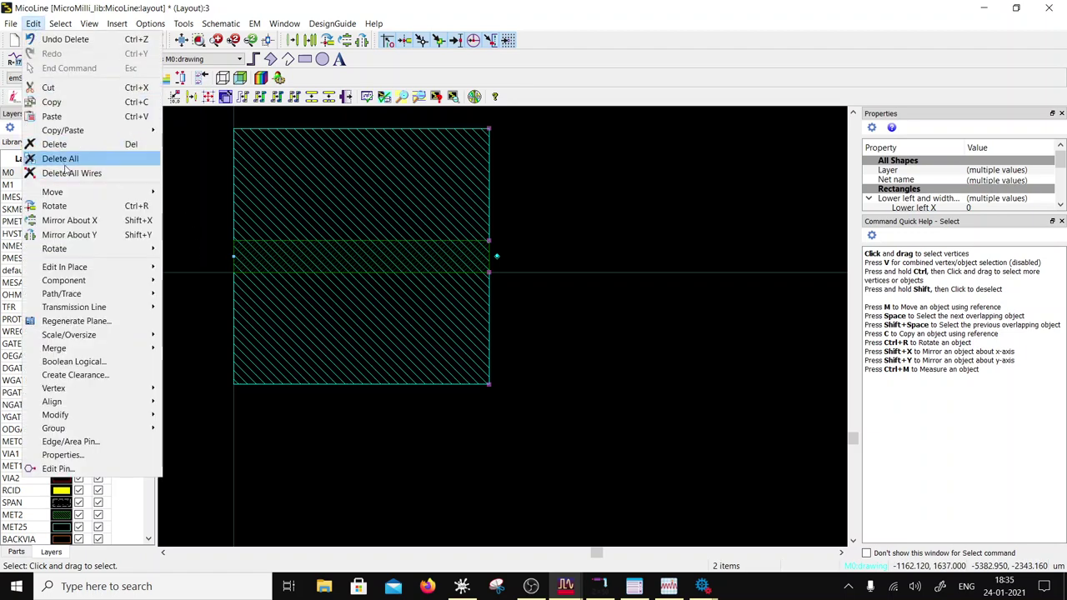
{"action": "mouse_move", "coordinate": [69, 200]}
{"action": "left_click", "coordinate": [207, 222]}
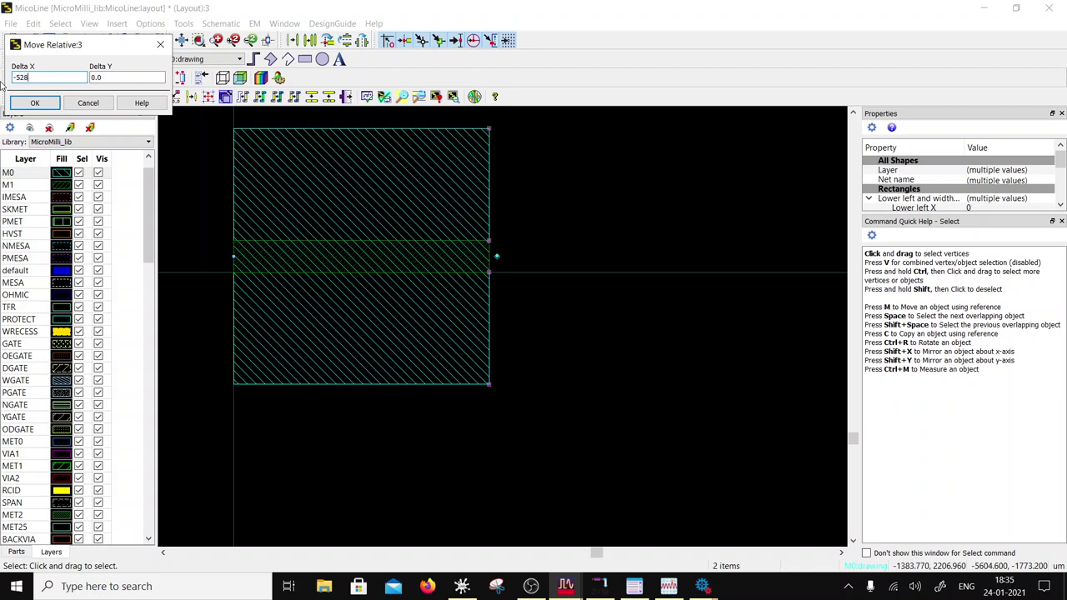
{"action": "left_click", "coordinate": [35, 103]}
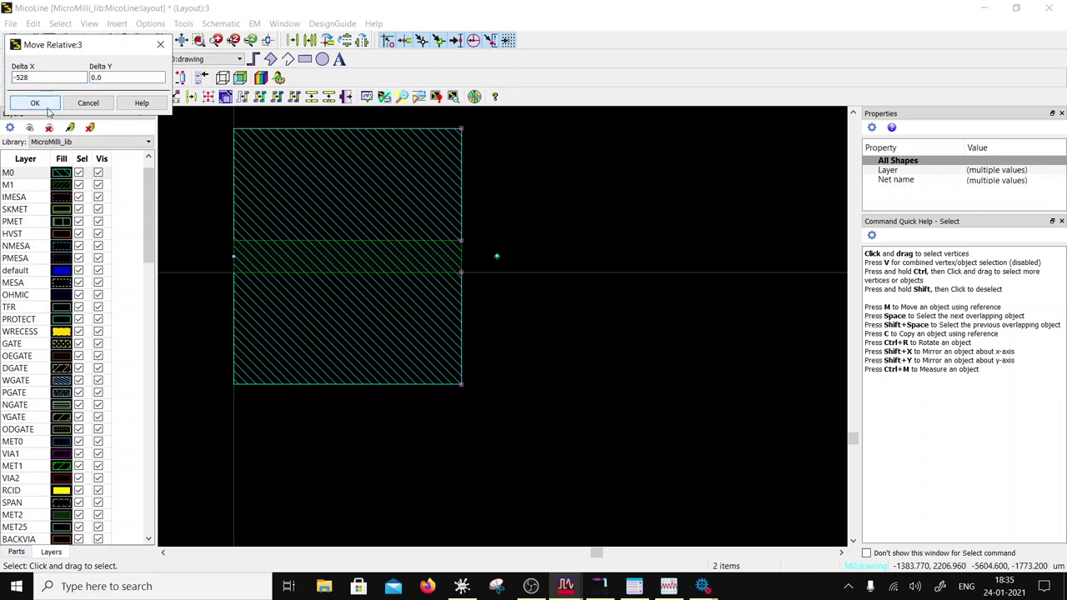
Step: Move pins P2 and P4 together by reference point onto the midpoint of the shortened line's right edge
{"action": "left_click", "coordinate": [494, 330]}
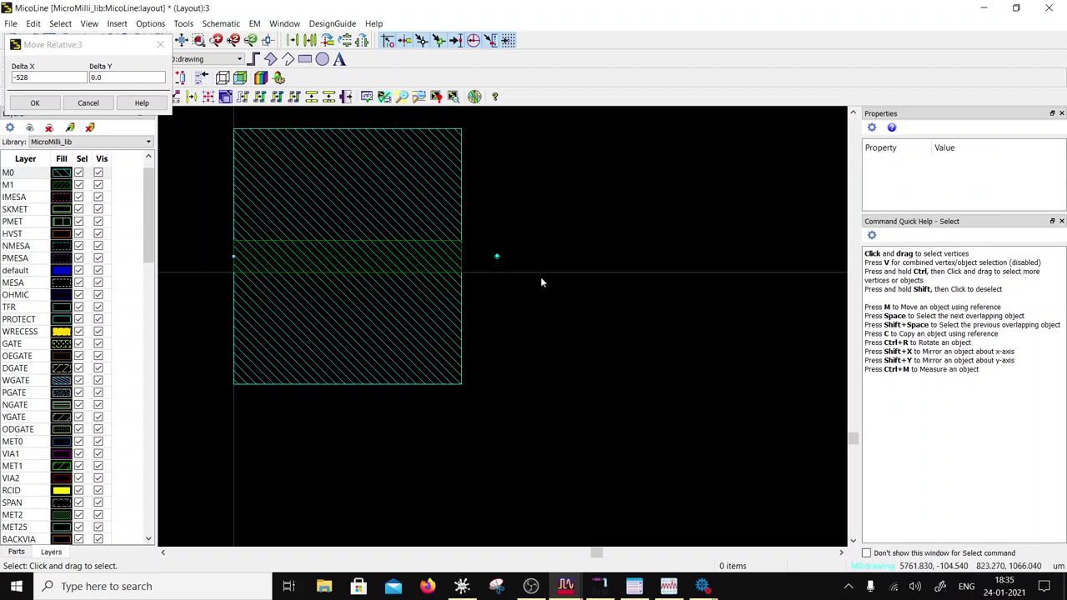
{"action": "left_click_drag", "start_coordinate": [541, 281], "coordinate": [495, 214]}
{"action": "scroll", "coordinate": [489, 229], "scroll_direction": "up", "scroll_amount": 3}
{"action": "scroll", "coordinate": [498, 329], "scroll_direction": "up", "scroll_amount": 2}
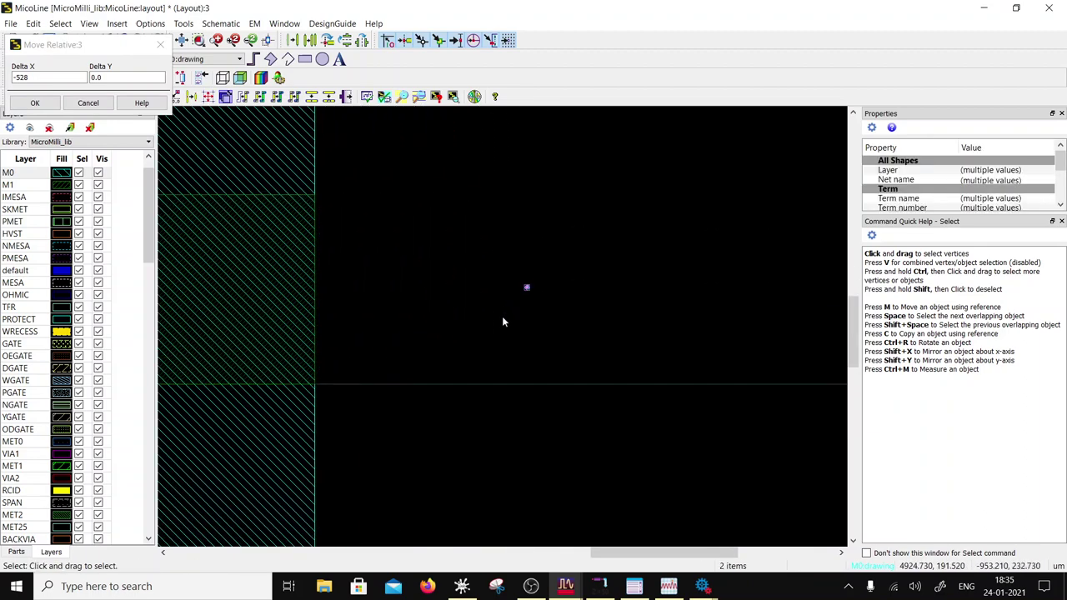
{"action": "key", "text": "m"}
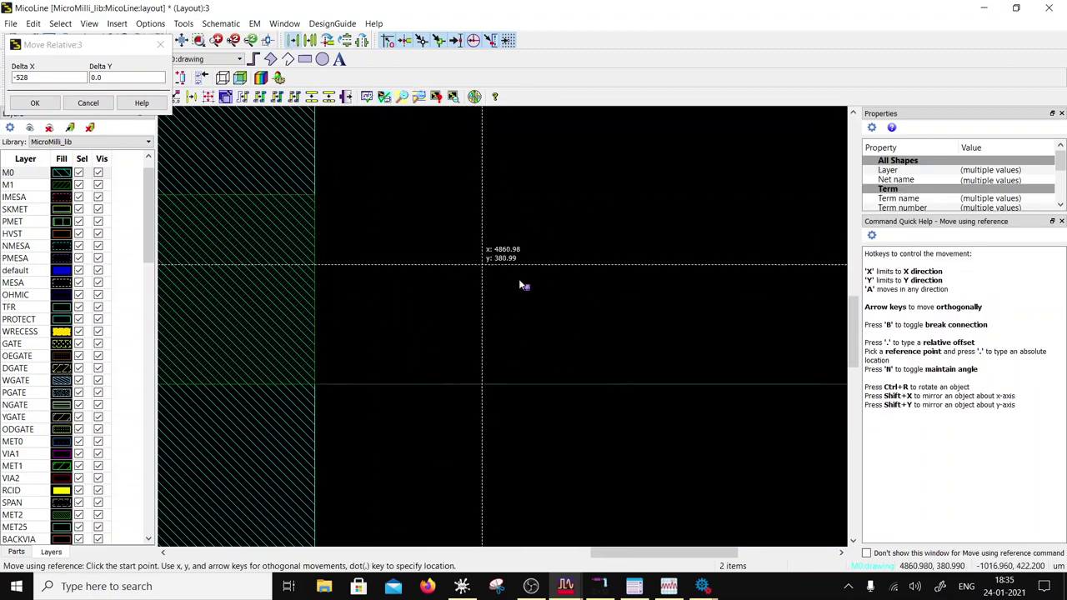
{"action": "scroll", "coordinate": [433, 300], "scroll_direction": "up", "scroll_amount": 3}
{"action": "scroll", "coordinate": [530, 347], "scroll_direction": "up", "scroll_amount": 1}
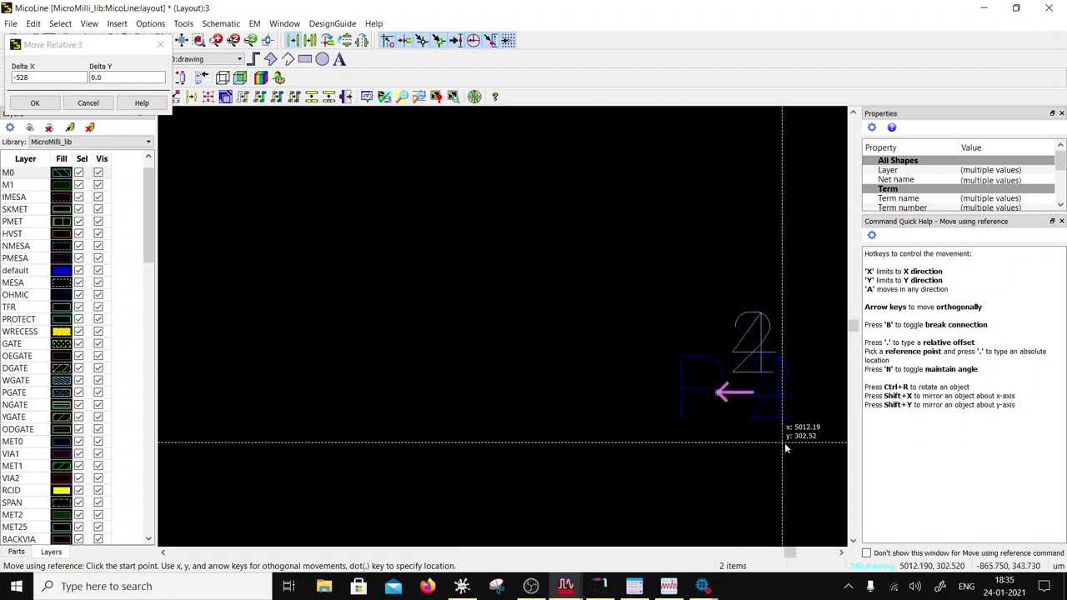
{"action": "left_click", "coordinate": [722, 398]}
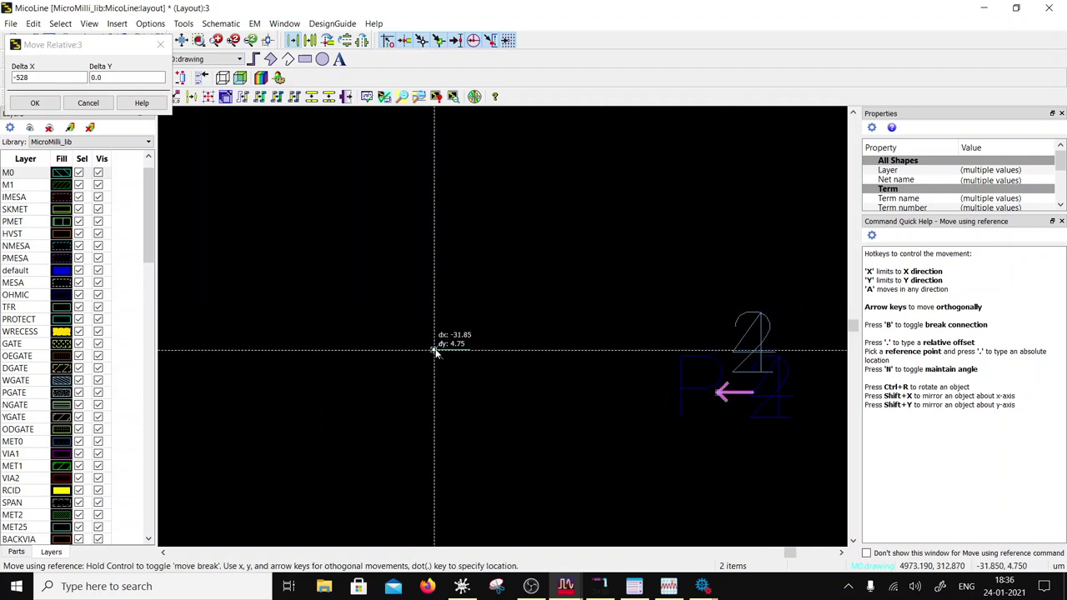
{"action": "scroll", "coordinate": [484, 329], "scroll_direction": "down", "scroll_amount": 5}
{"action": "scroll", "coordinate": [451, 337], "scroll_direction": "up", "scroll_amount": 2}
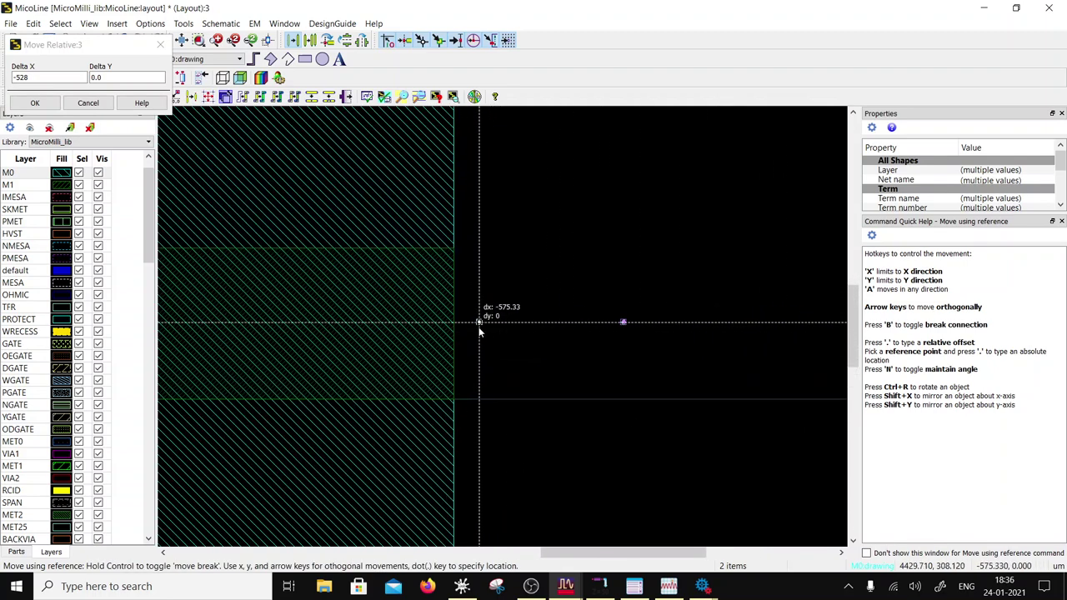
{"action": "key", "text": "Return"}
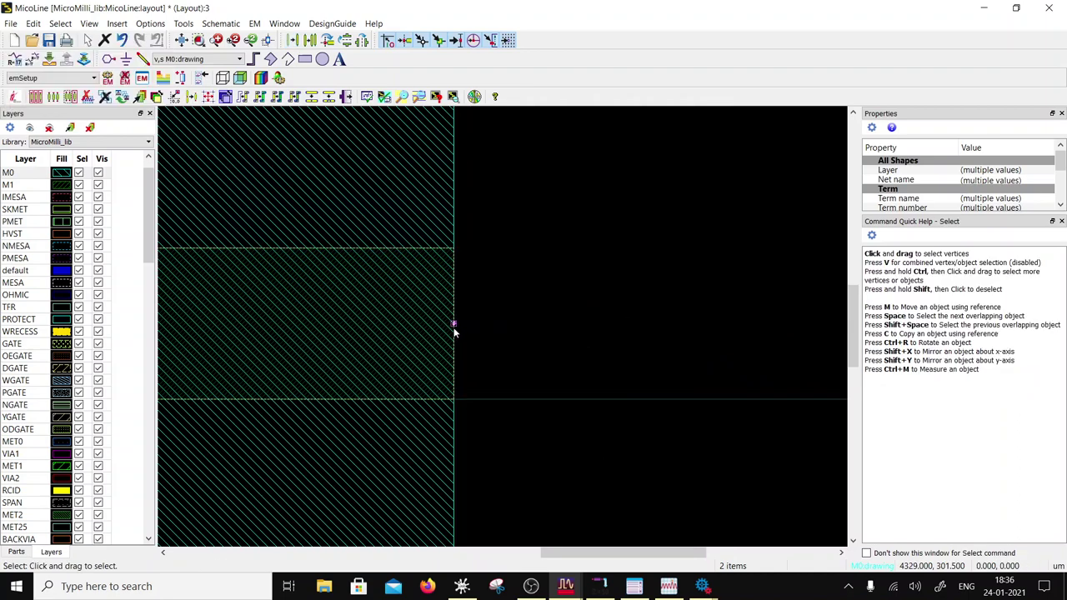
{"action": "left_click", "coordinate": [526, 376]}
{"action": "scroll", "coordinate": [499, 324], "scroll_direction": "up", "scroll_amount": 3}
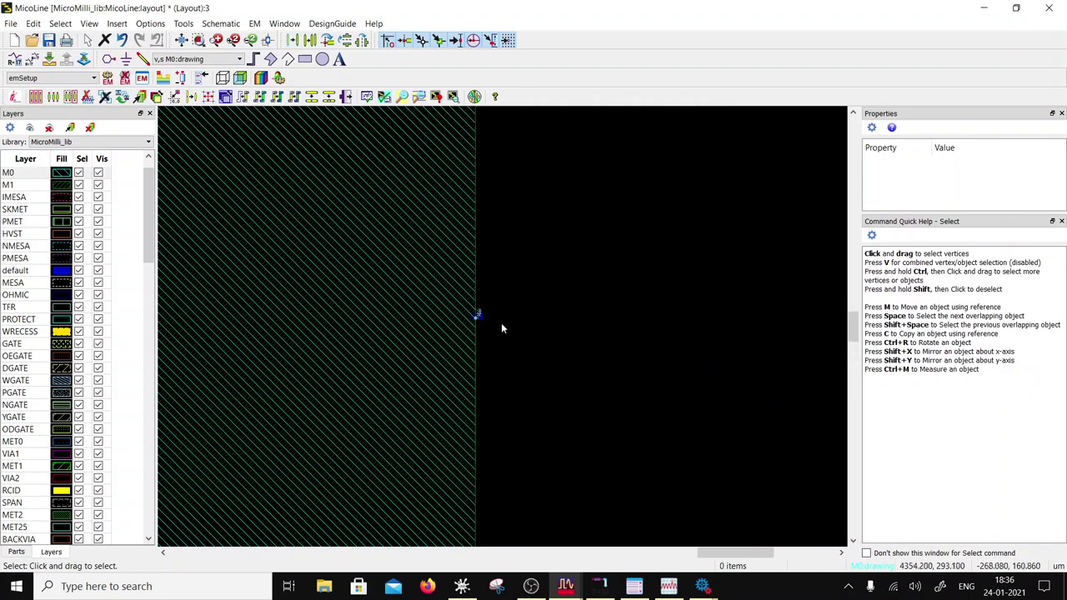
{"action": "scroll", "coordinate": [494, 338], "scroll_direction": "up", "scroll_amount": 2}
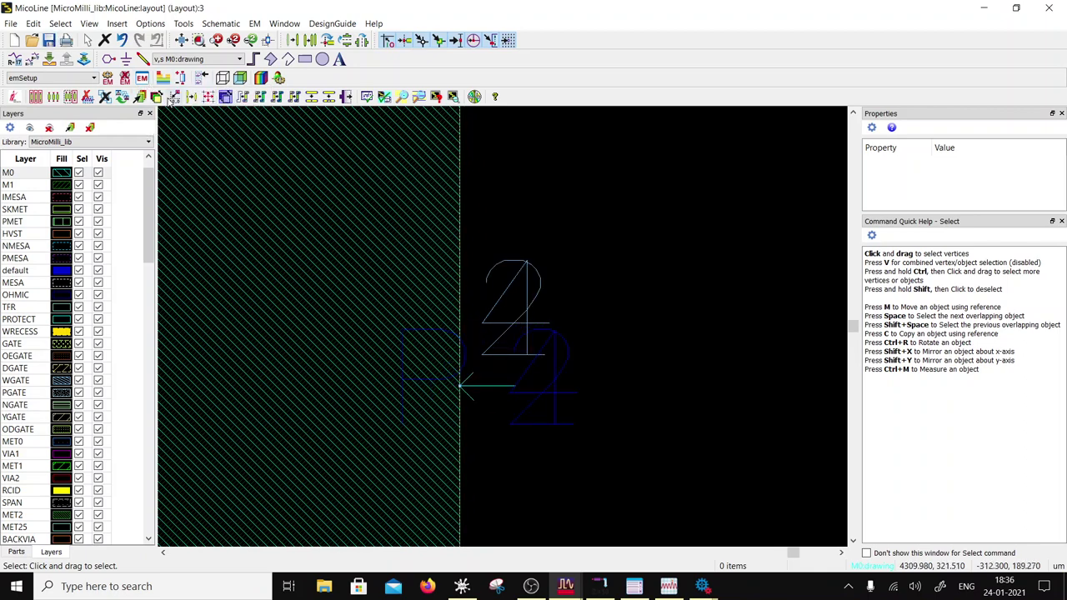
Step: Accept the pin modifications in the EM setup, save it, and run the Momentum Microwave S-parameter simulation
{"action": "left_click", "coordinate": [143, 77]}
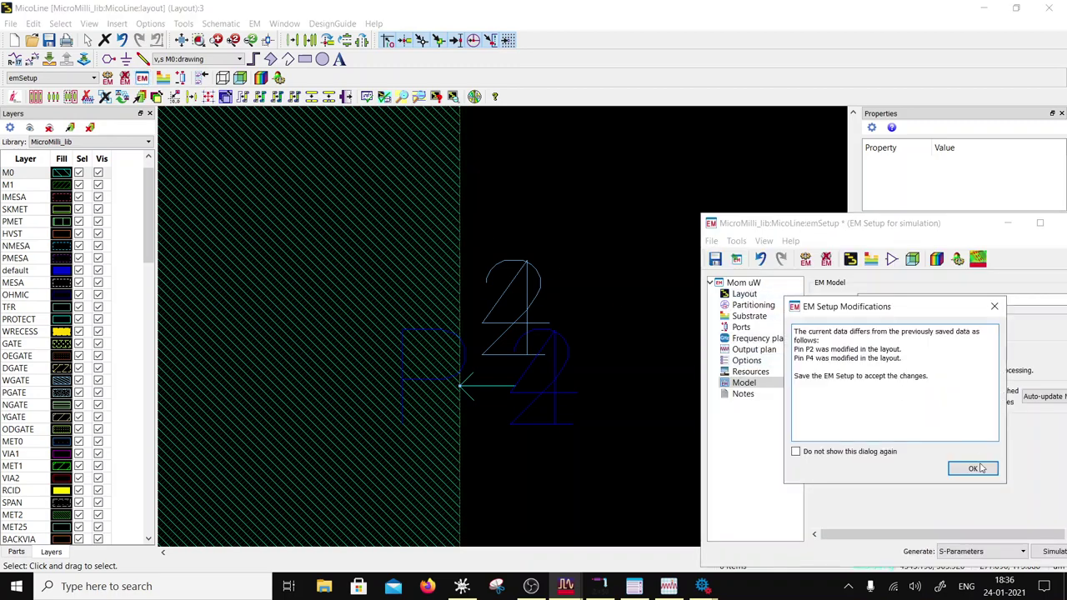
{"action": "left_click", "coordinate": [973, 468]}
{"action": "left_click_drag", "start_coordinate": [830, 222], "coordinate": [560, 114]}
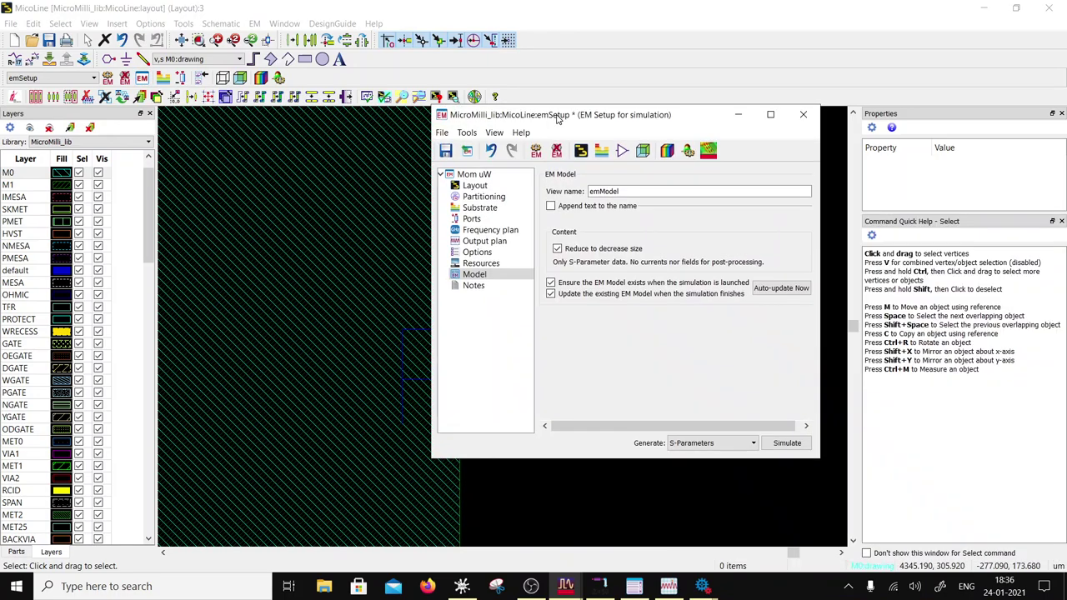
{"action": "left_click", "coordinate": [447, 151]}
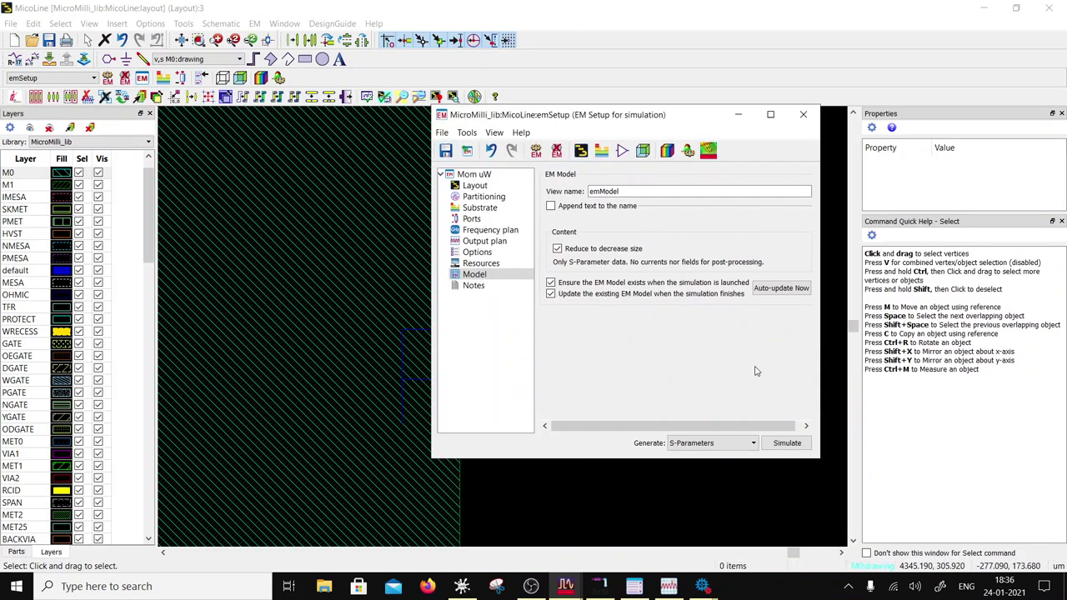
{"action": "left_click", "coordinate": [787, 443]}
{"action": "left_click", "coordinate": [673, 350]}
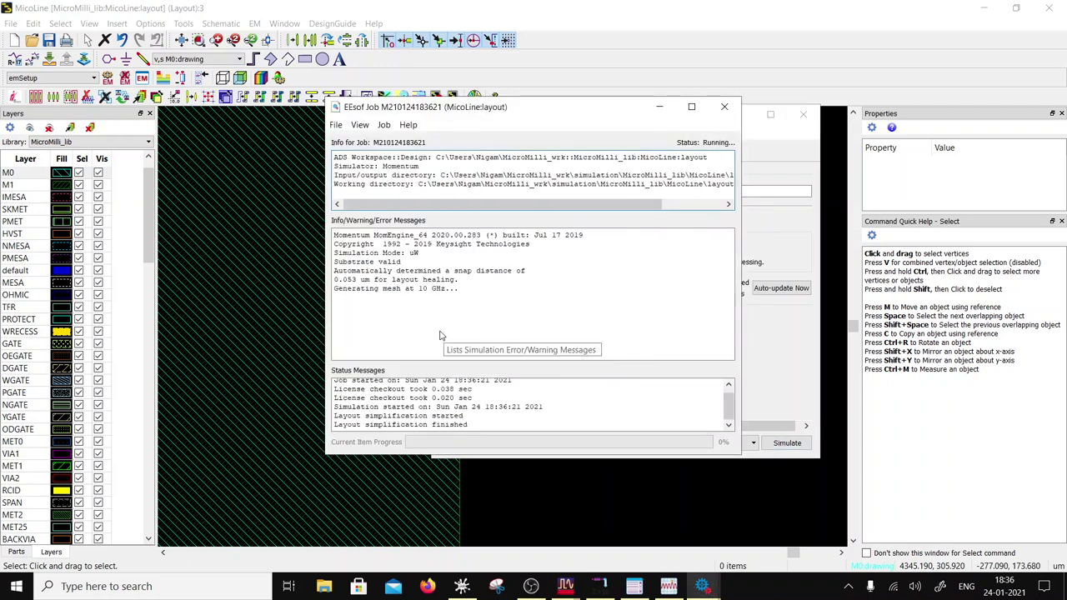
Step: Follow the simulation job, then examine the S(2,1) phase comparison and the S(1,1) point on the Smith chart
{"action": "mouse_move", "coordinate": [679, 588]}
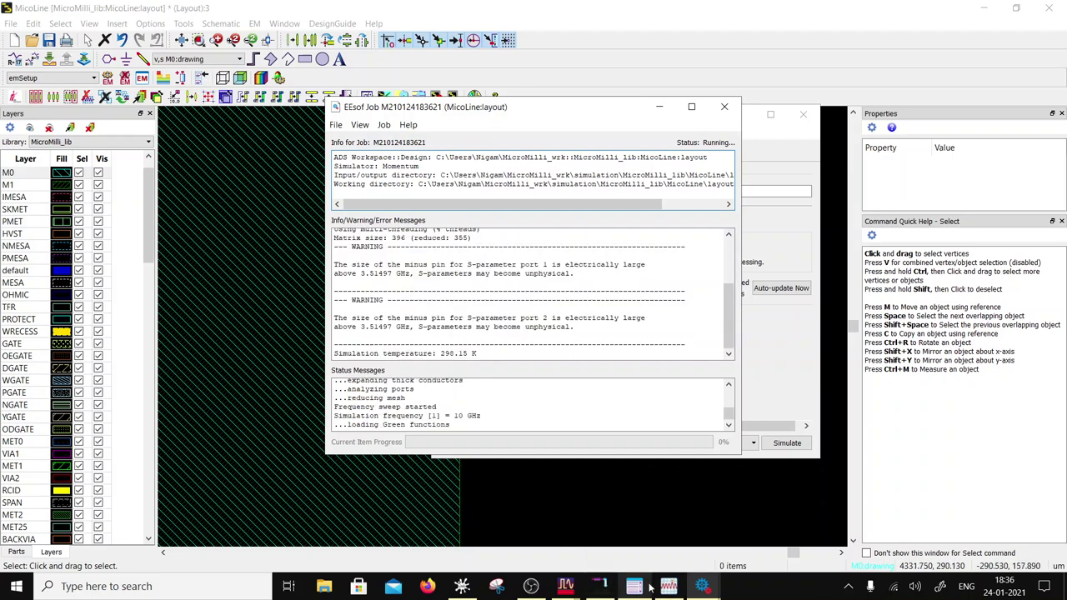
{"action": "left_click", "coordinate": [669, 586]}
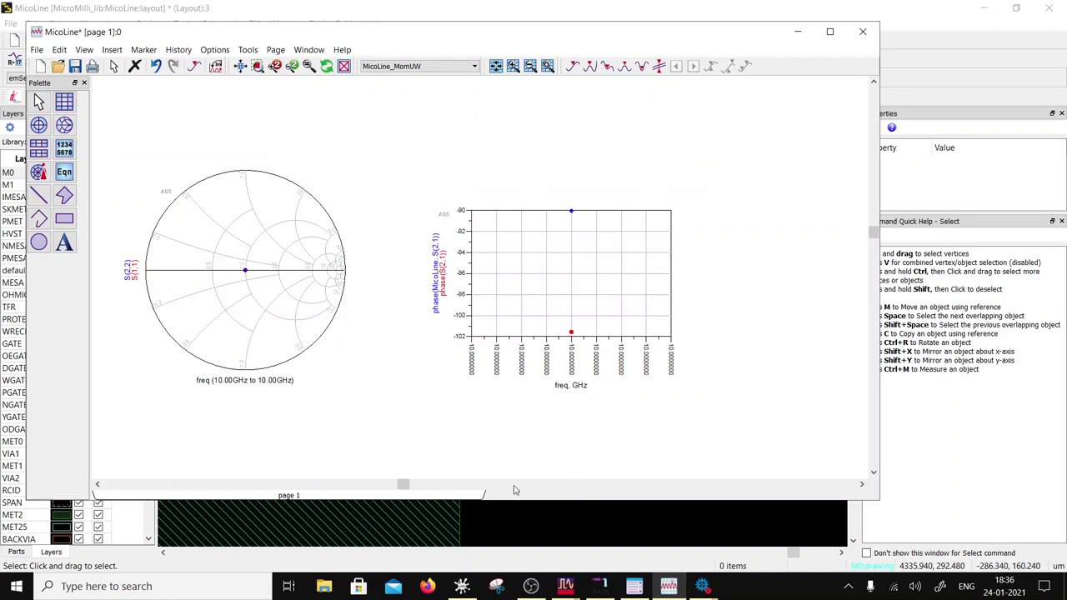
{"action": "left_click", "coordinate": [702, 586]}
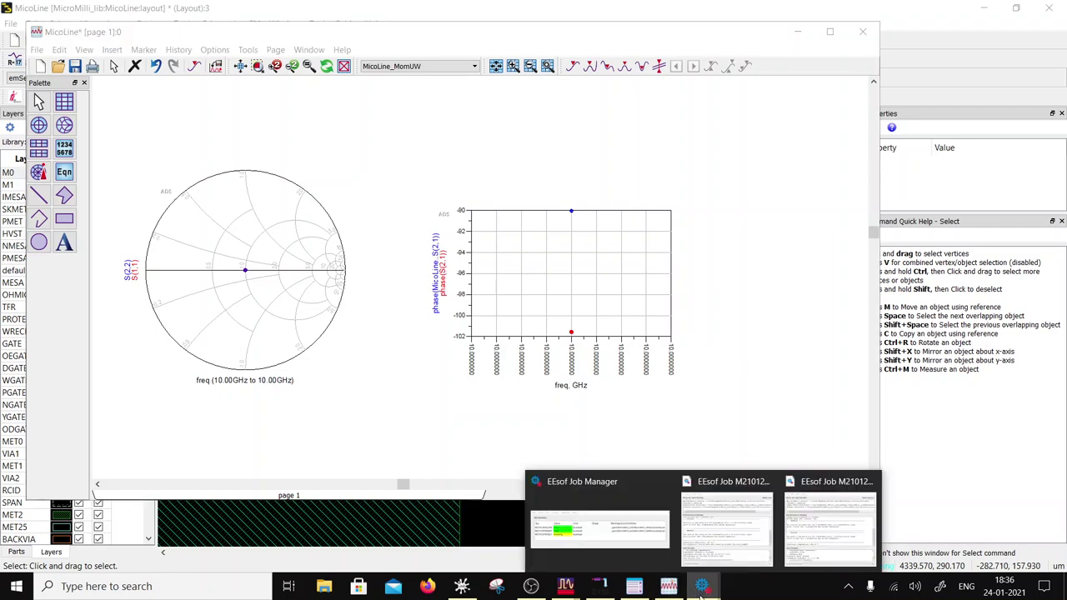
{"action": "left_click", "coordinate": [806, 564]}
{"action": "left_click_drag", "start_coordinate": [479, 114], "coordinate": [841, 92]}
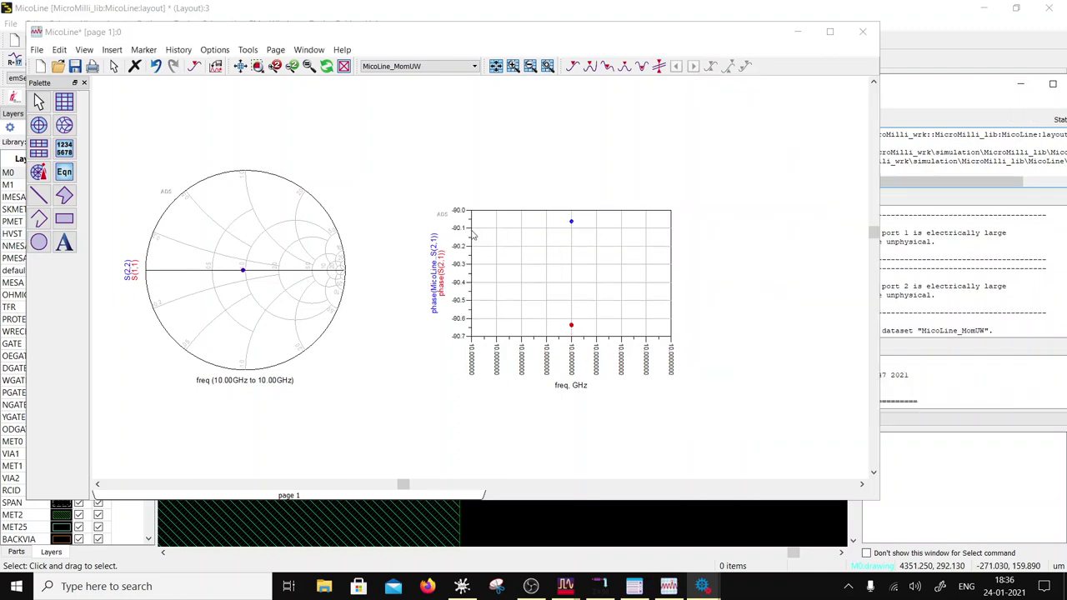
{"action": "scroll", "coordinate": [526, 255], "scroll_direction": "up", "scroll_amount": 1}
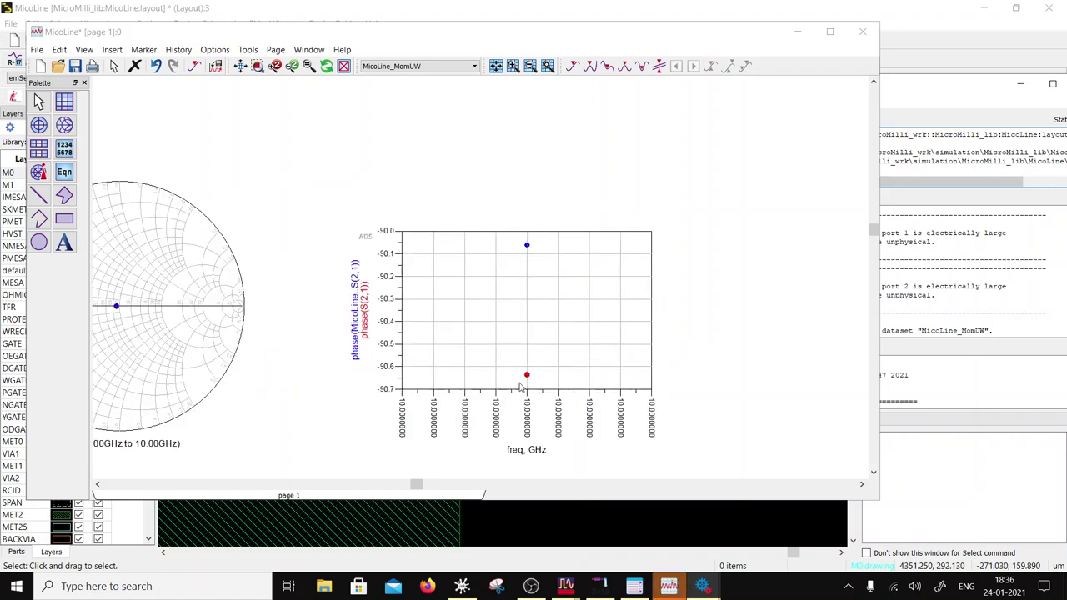
{"action": "scroll", "coordinate": [305, 295], "scroll_direction": "up", "scroll_amount": 2}
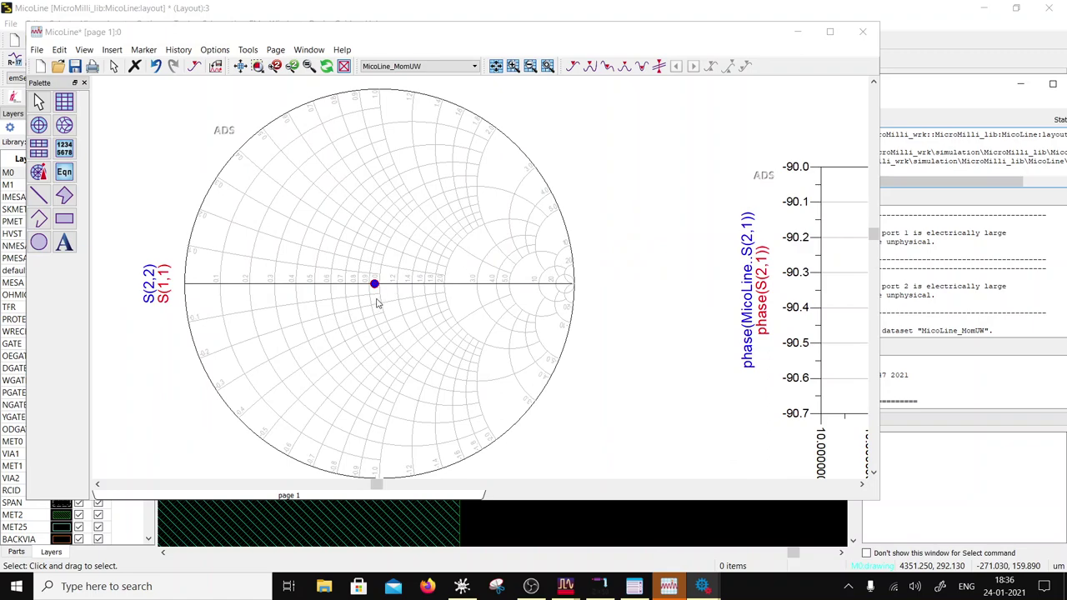
{"action": "mouse_move", "coordinate": [375, 285]}
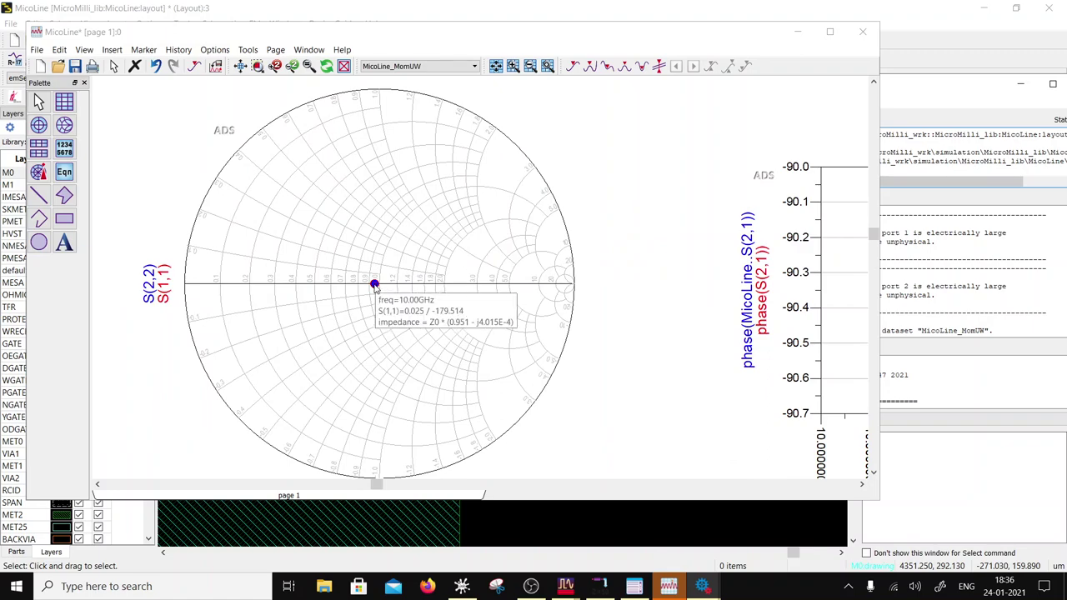
Step: Insert marker m1 on the S(1,1) point at 10 GHz on the Smith chart
{"action": "scroll", "coordinate": [431, 285], "scroll_direction": "up", "scroll_amount": 2}
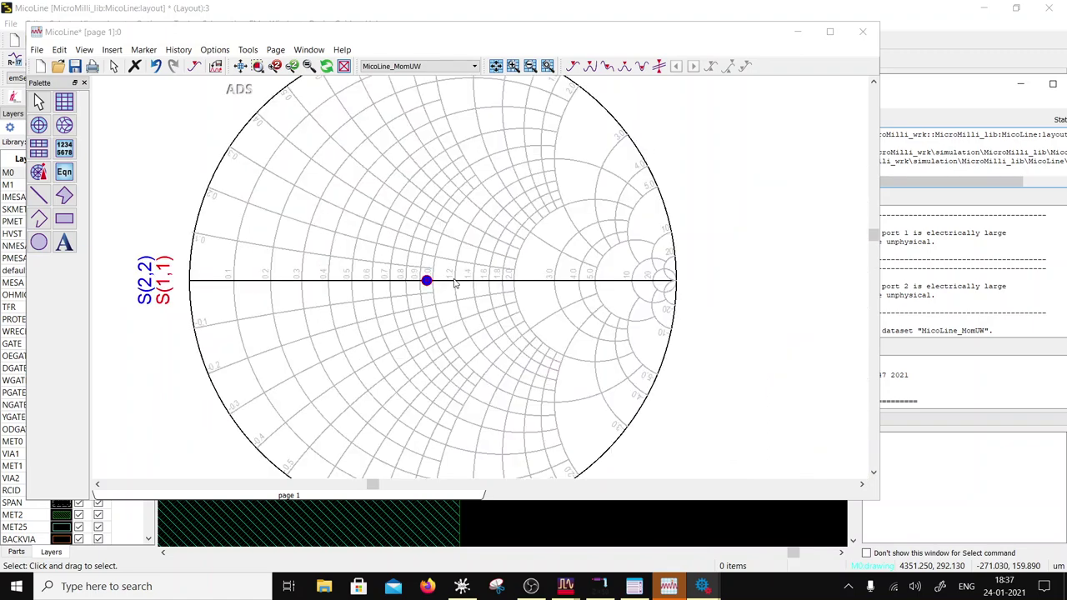
{"action": "left_click", "coordinate": [143, 49]}
{"action": "left_click", "coordinate": [155, 65]}
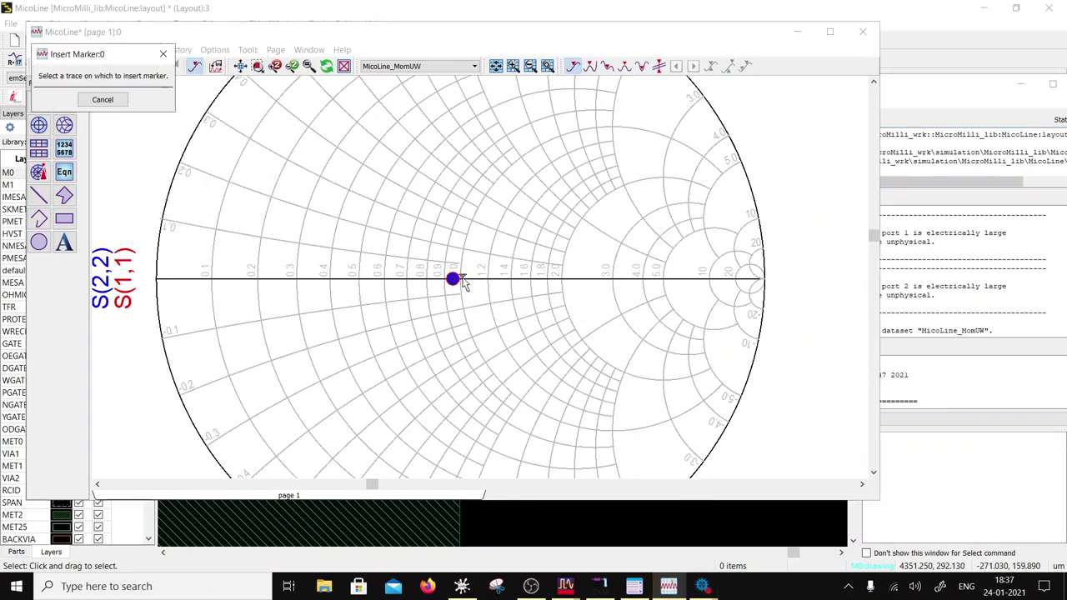
{"action": "left_click", "coordinate": [452, 278]}
{"action": "scroll", "coordinate": [472, 230], "scroll_direction": "down", "scroll_amount": 2}
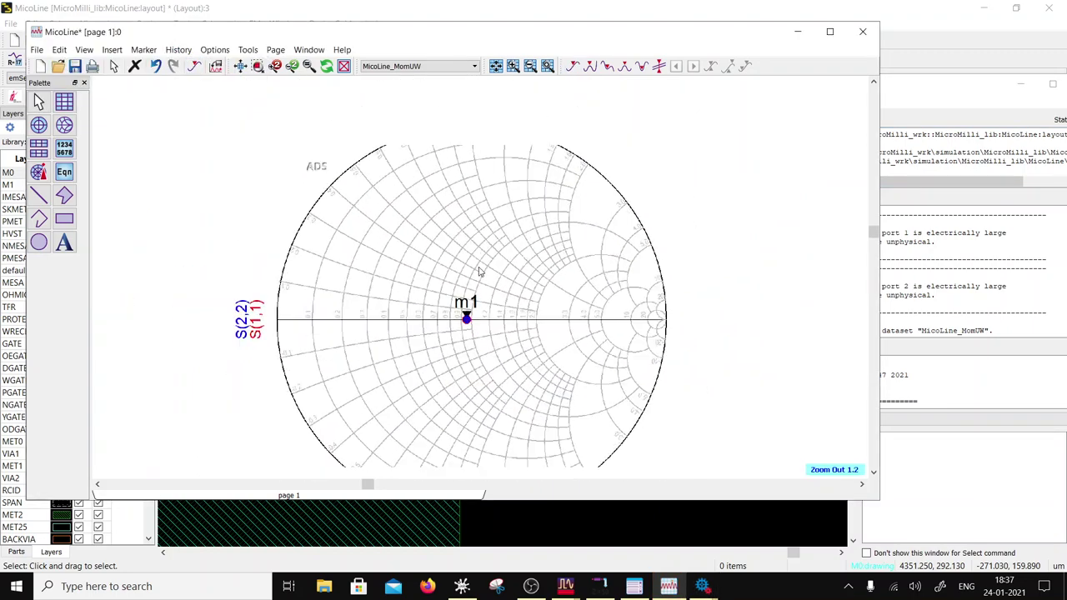
Step: Change marker m1's Smith chart Zo format to give absolute impedance in ohms, and inspect the marked point
{"action": "double_click", "coordinate": [410, 90]}
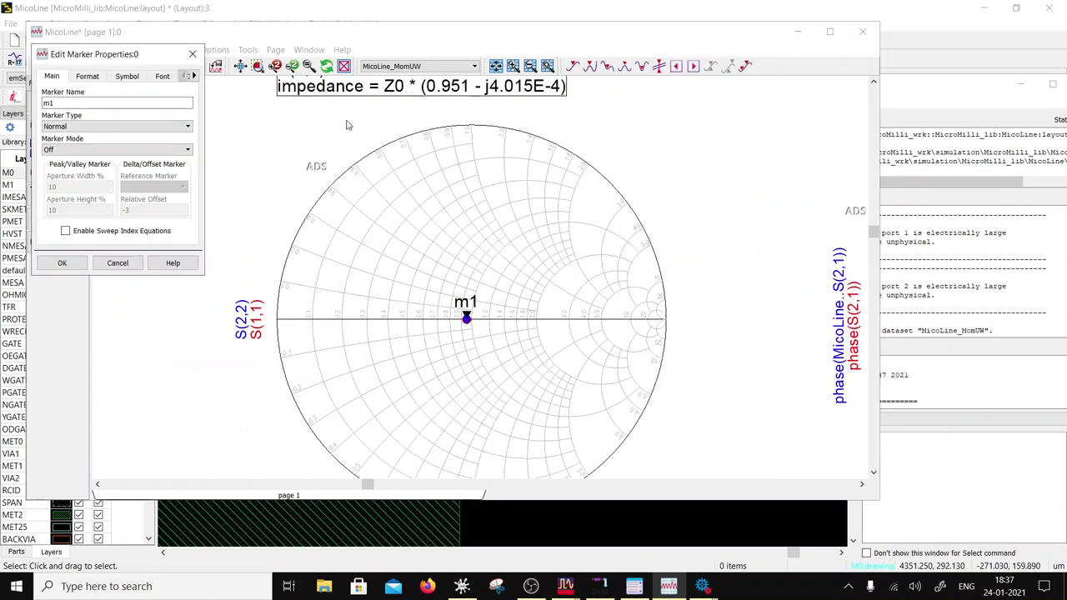
{"action": "left_click", "coordinate": [89, 76]}
{"action": "left_click", "coordinate": [150, 222]}
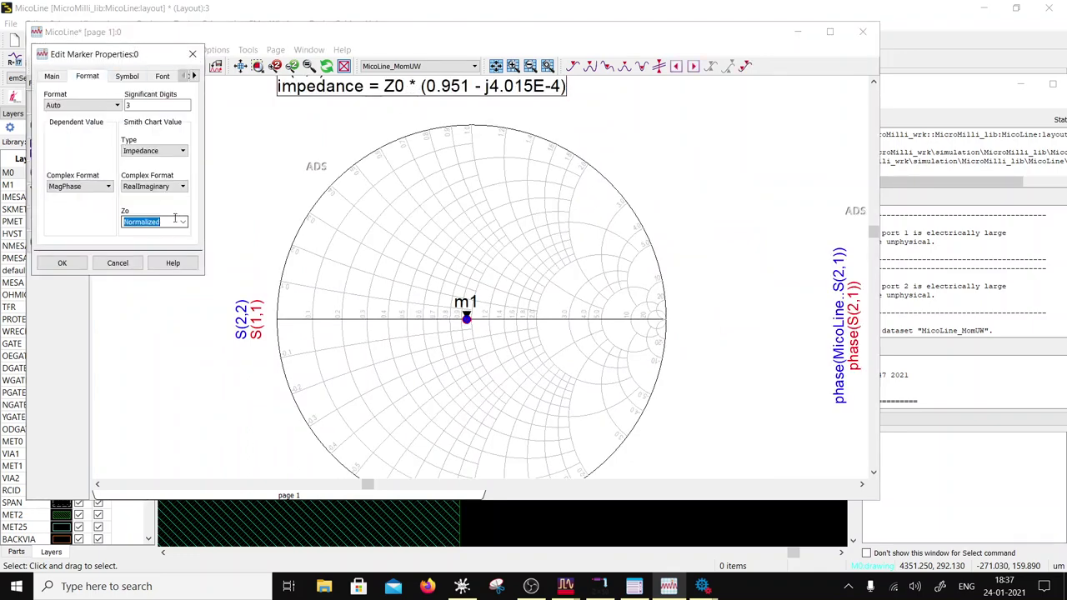
{"action": "left_click", "coordinate": [182, 221]}
{"action": "left_click", "coordinate": [137, 234]}
{"action": "left_click", "coordinate": [61, 264]}
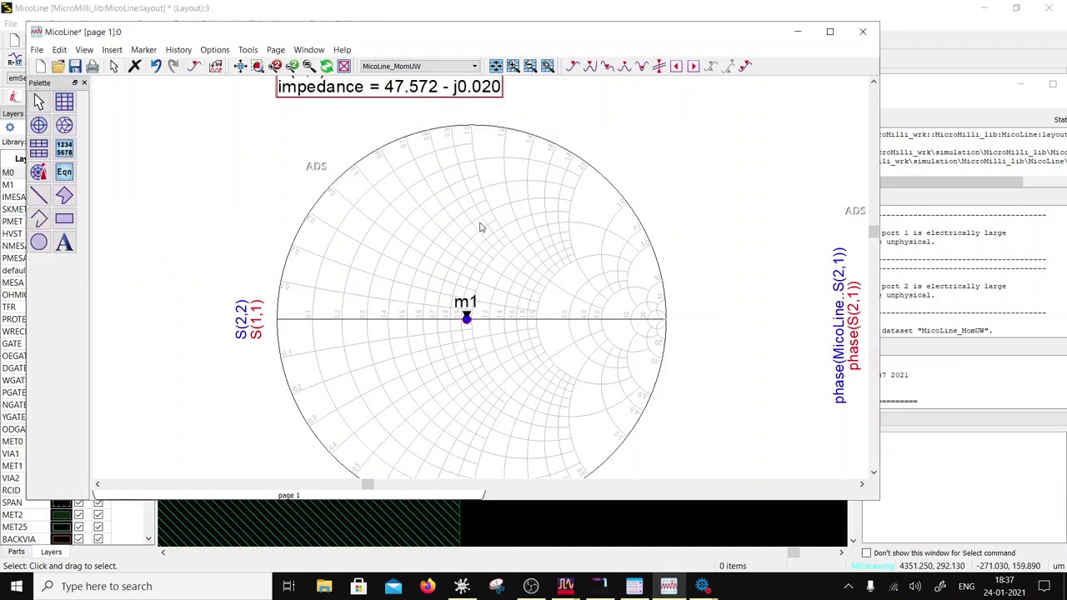
{"action": "scroll", "coordinate": [476, 300], "scroll_direction": "up", "scroll_amount": 1}
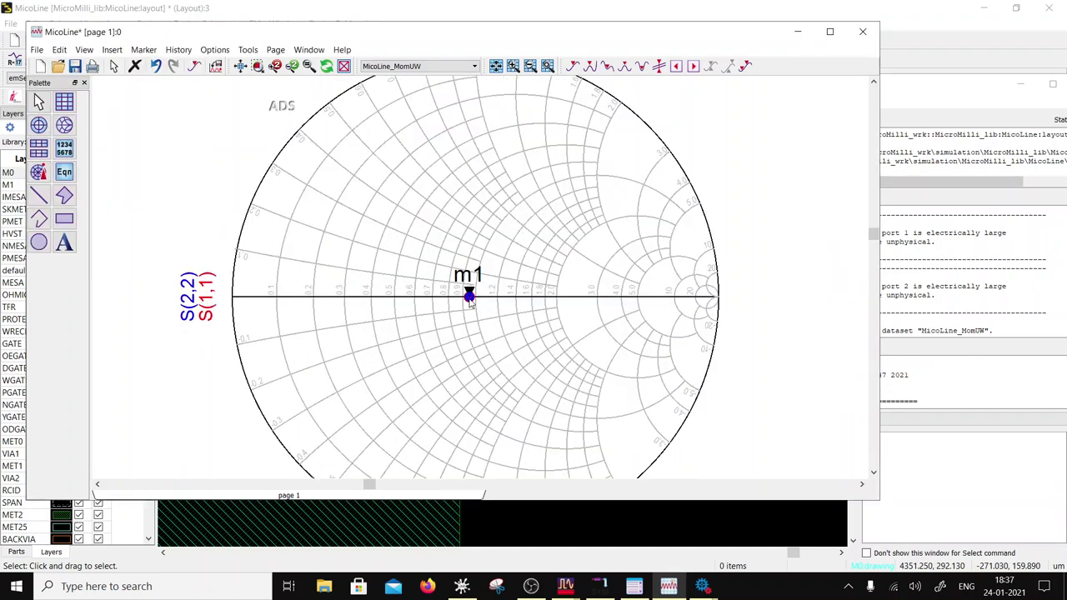
{"action": "scroll", "coordinate": [469, 301], "scroll_direction": "down", "scroll_amount": 2}
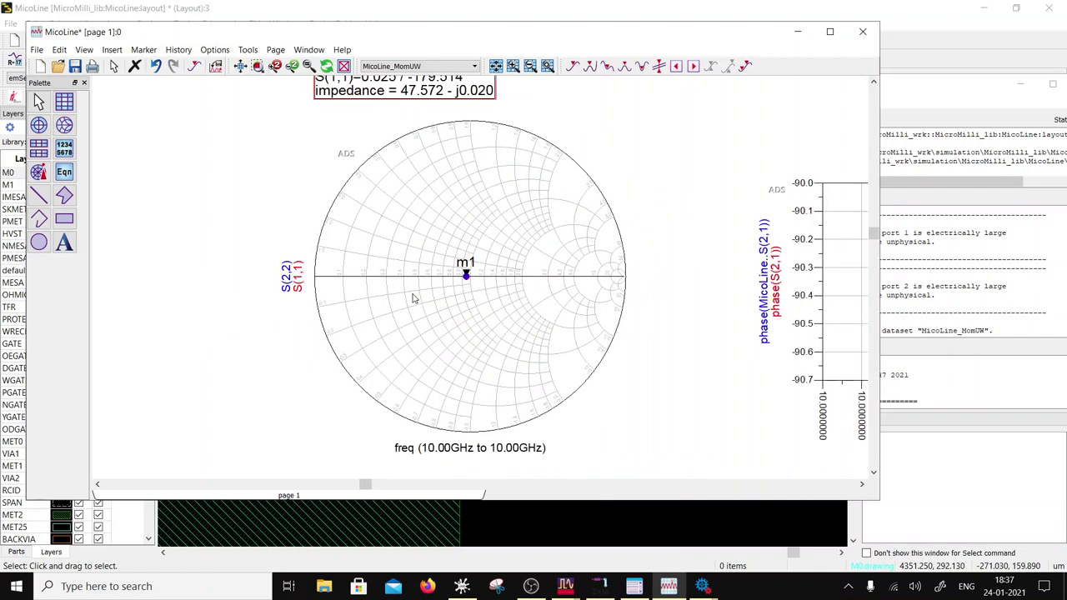
{"action": "scroll", "coordinate": [496, 288], "scroll_direction": "down", "scroll_amount": 2}
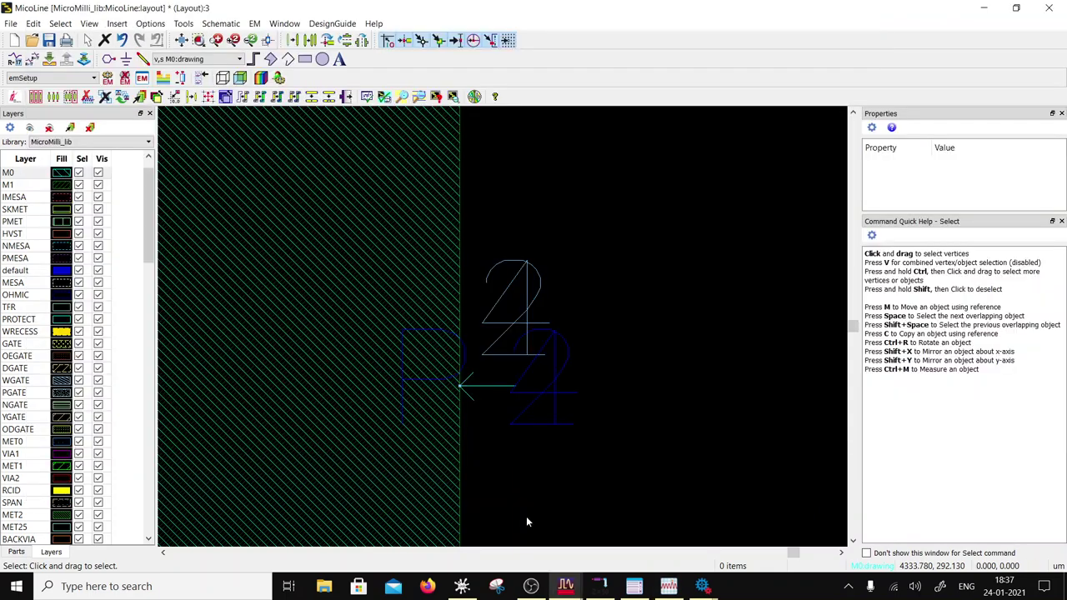
Step: Return to the MicoLine layout, save it, and reopen its EM setup, dismissing the design save information
{"action": "left_click", "coordinate": [526, 516]}
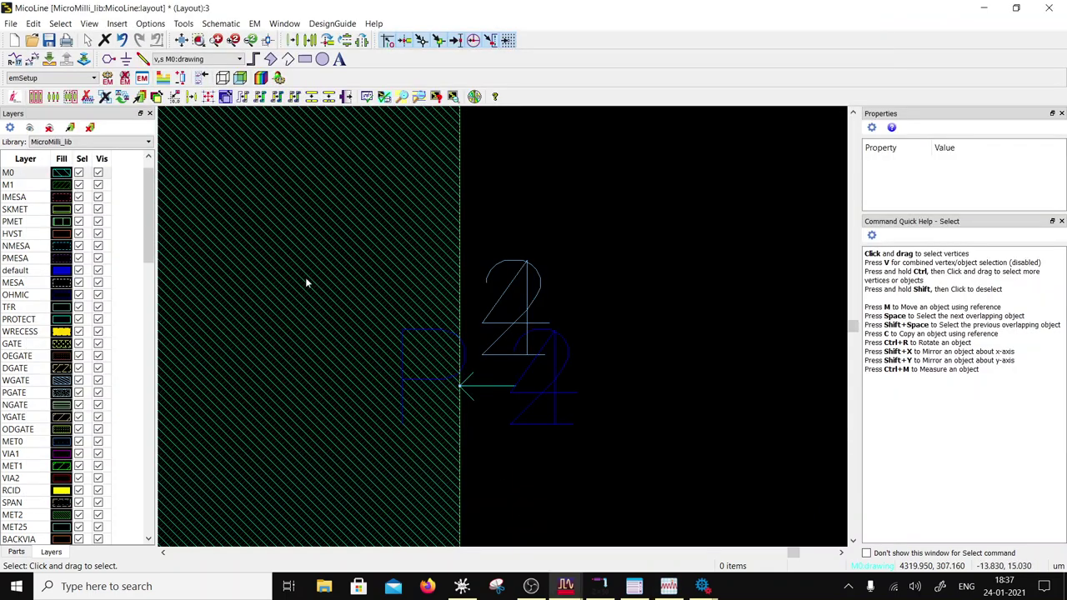
{"action": "left_click", "coordinate": [48, 41]}
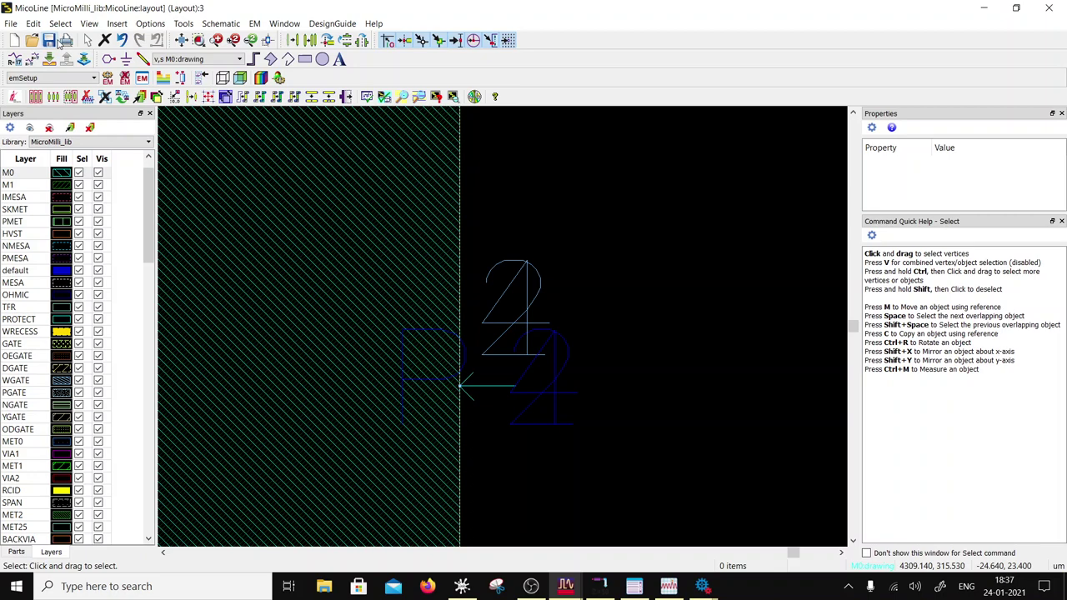
{"action": "left_click", "coordinate": [142, 77]}
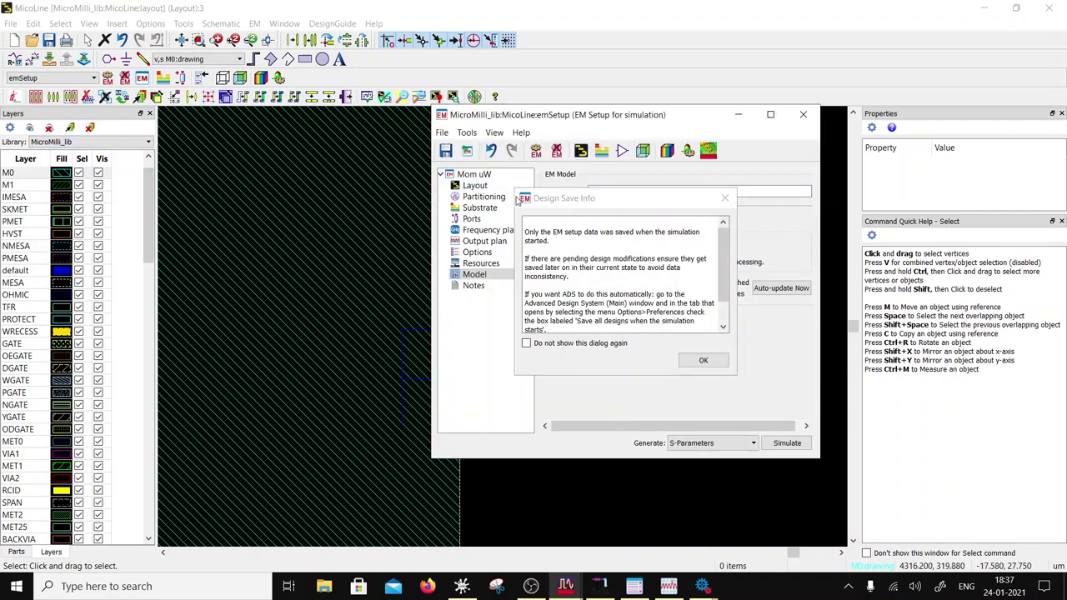
{"action": "left_click", "coordinate": [702, 360]}
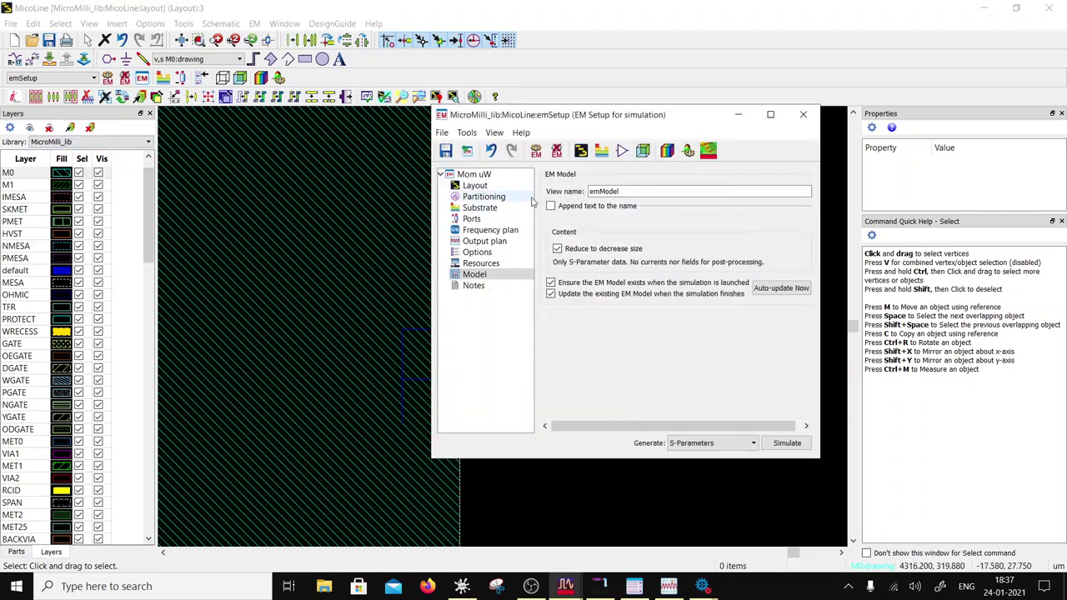
Step: Switch the EM simulator from Momentum Microwave to FEM and launch the S-parameter simulation, accepting removal of the incompatible emModel data
{"action": "left_click", "coordinate": [474, 174]}
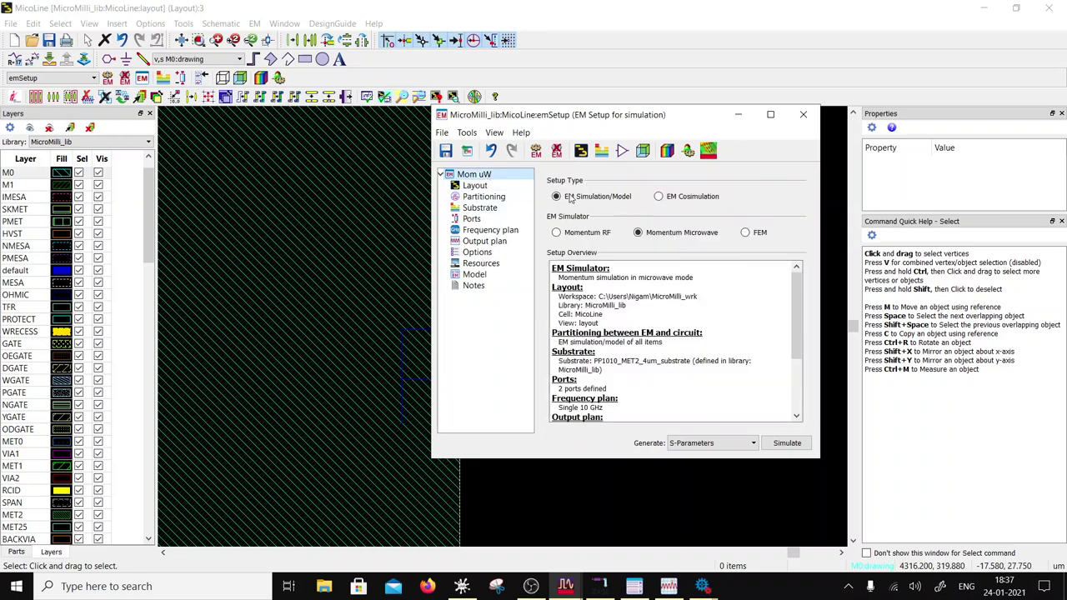
{"action": "left_click", "coordinate": [745, 233]}
{"action": "left_click", "coordinate": [786, 443]}
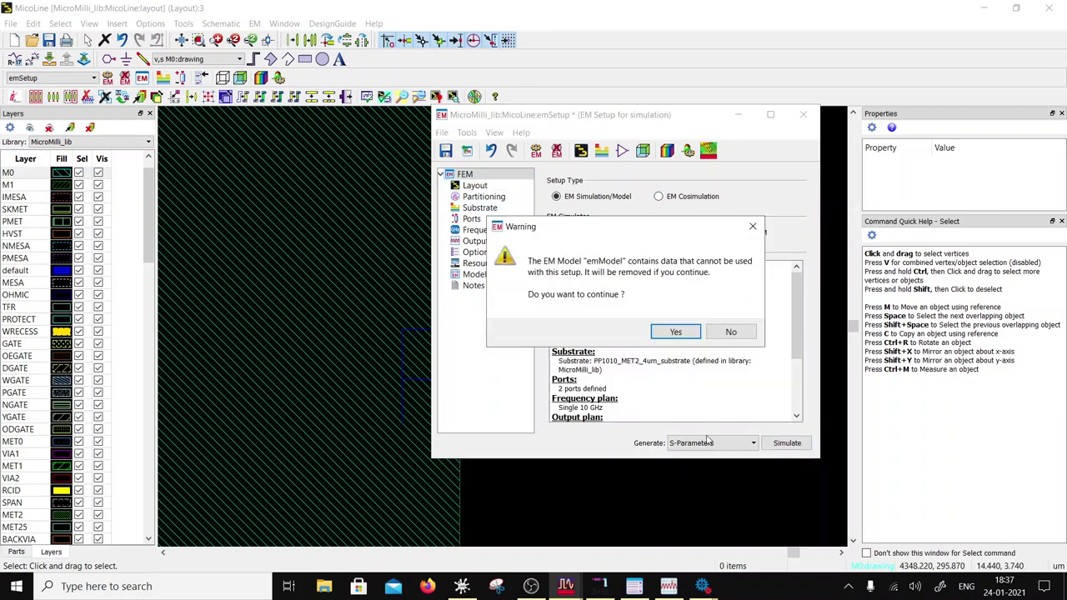
{"action": "left_click", "coordinate": [668, 336]}
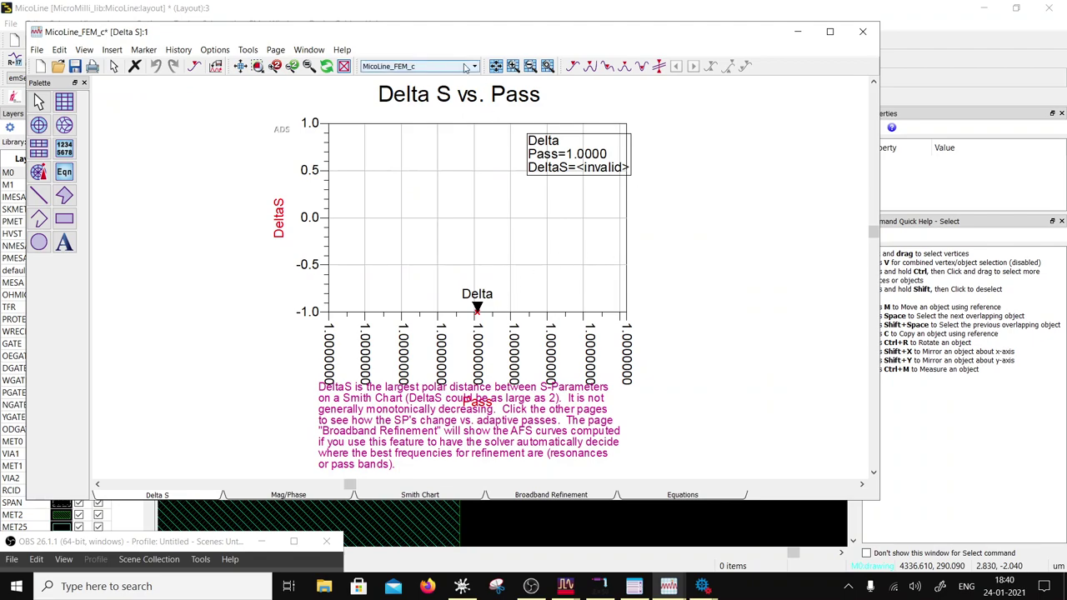
Step: Follow the FEM convergence on the Delta S vs. Pass plot, then examine marker m1's impedance and the S(2,1) phase comparison
{"action": "left_click_drag", "start_coordinate": [428, 33], "coordinate": [481, 44]}
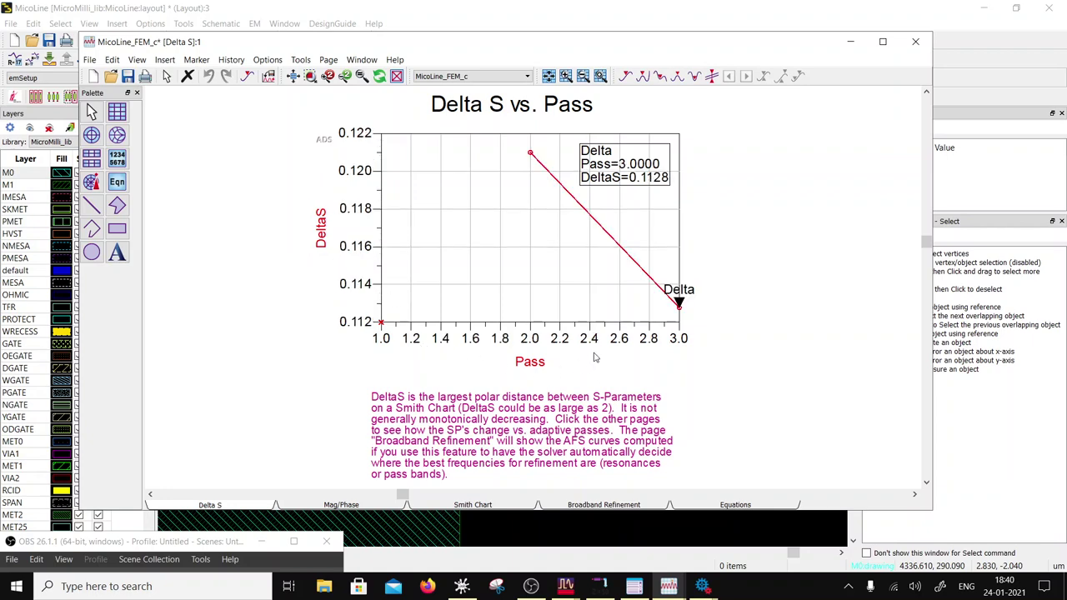
{"action": "left_click_drag", "start_coordinate": [446, 53], "coordinate": [470, 69]}
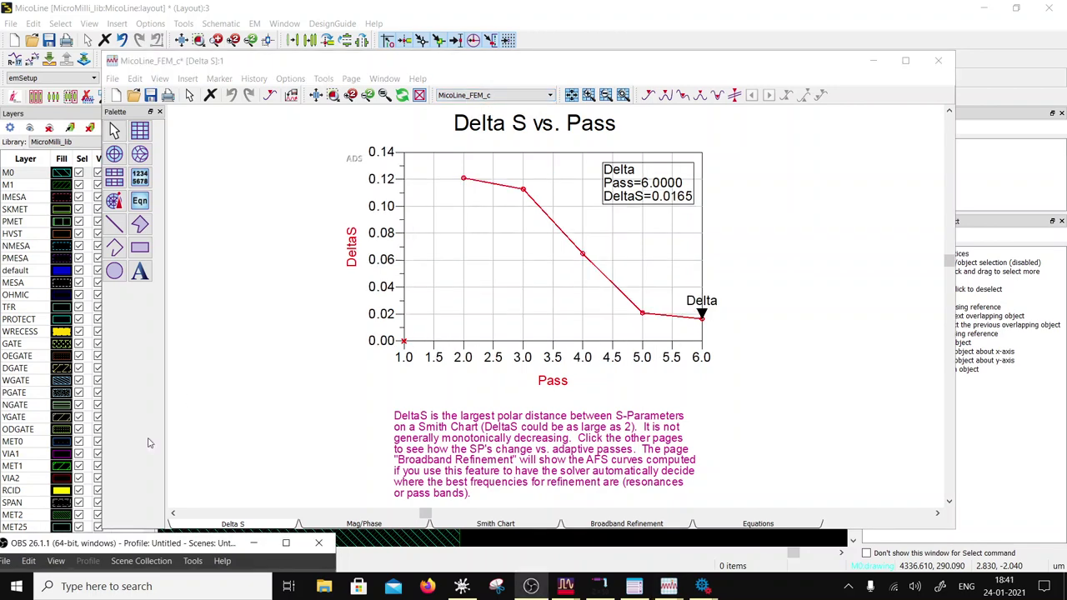
{"action": "left_click_drag", "start_coordinate": [115, 544], "coordinate": [192, 313]}
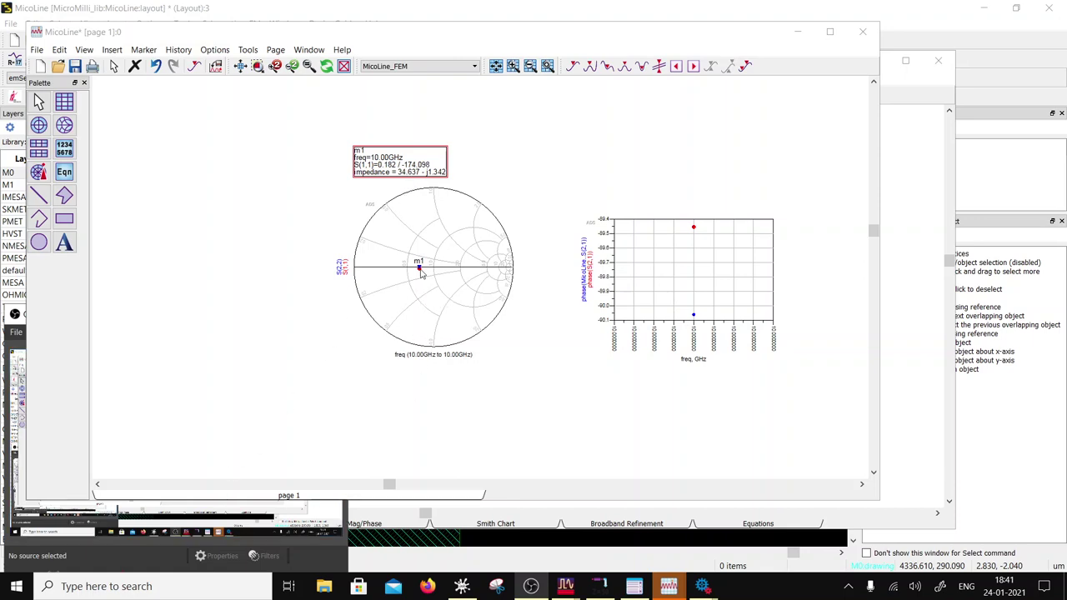
{"action": "mouse_move", "coordinate": [421, 274]}
{"action": "left_click_drag", "start_coordinate": [141, 35], "coordinate": [219, 66]}
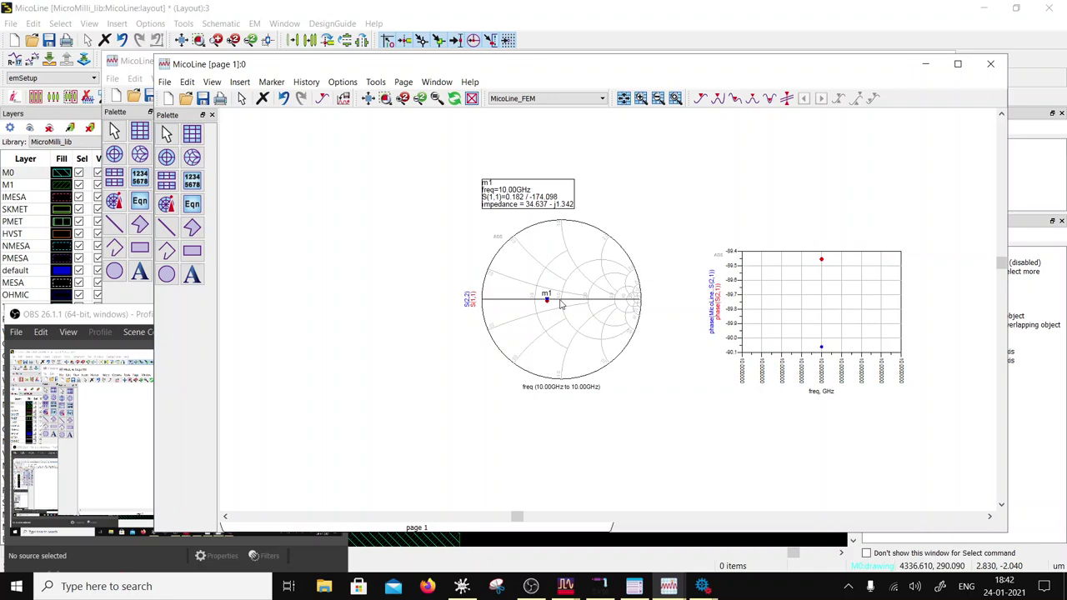
Step: Return to the MicoLine layout and save it
{"action": "left_click", "coordinate": [283, 9]}
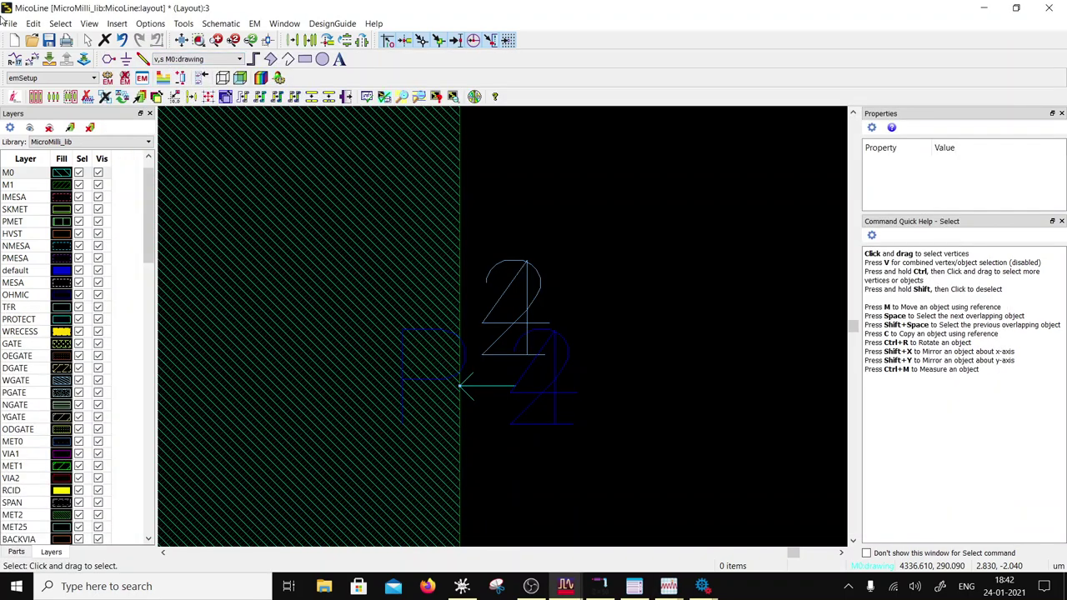
{"action": "left_click", "coordinate": [49, 40]}
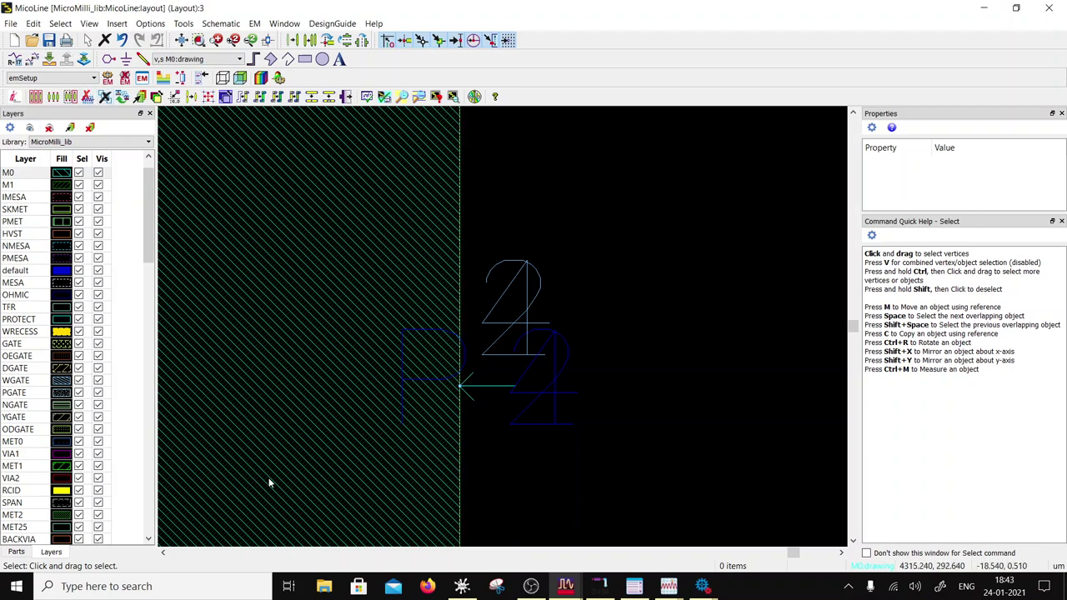
{"action": "scroll", "coordinate": [450, 360], "scroll_direction": "down", "scroll_amount": 1}
{"action": "scroll", "coordinate": [488, 332], "scroll_direction": "down", "scroll_amount": 3}
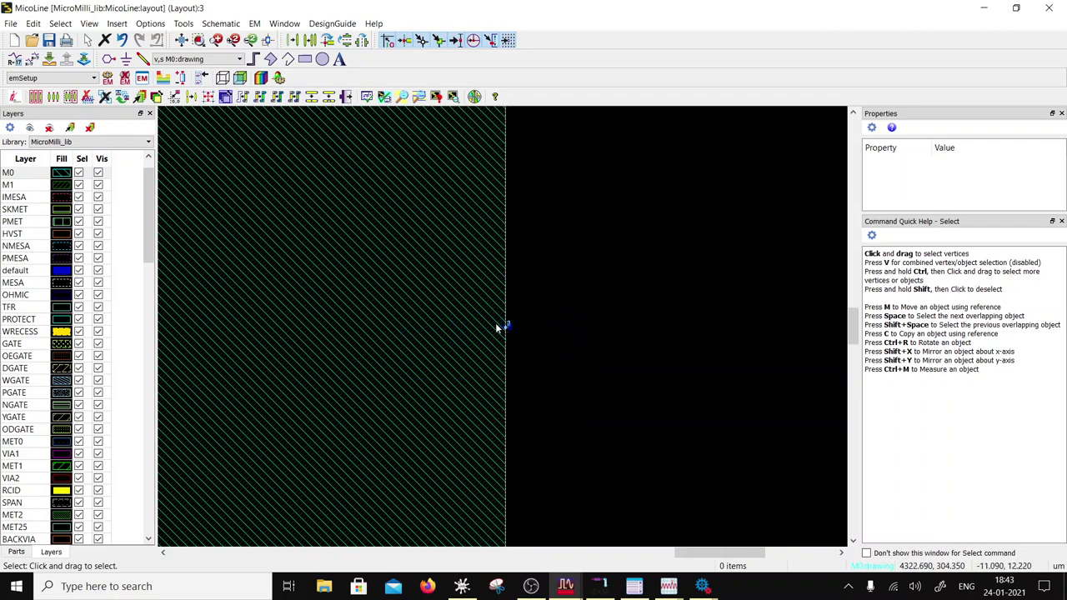
{"action": "left_click", "coordinate": [468, 587]}
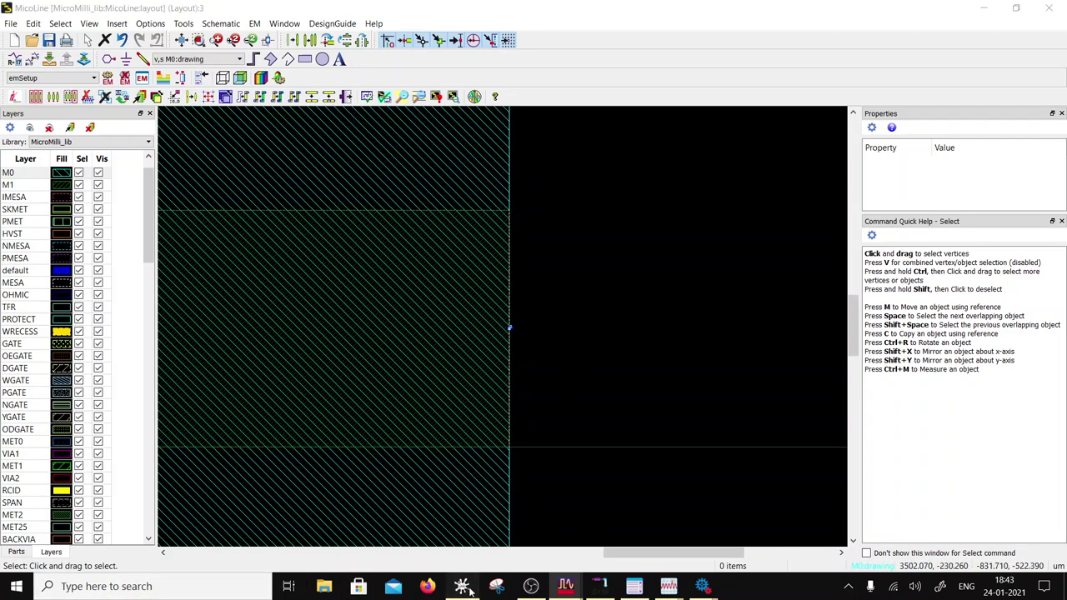
{"action": "left_click", "coordinate": [533, 587]}
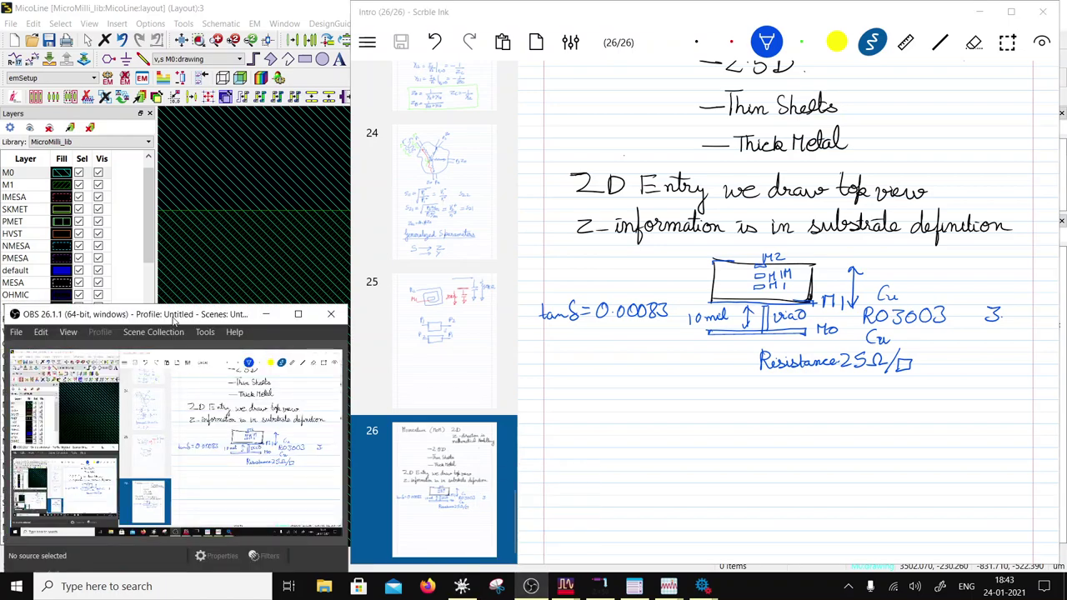
{"action": "left_click_drag", "start_coordinate": [172, 319], "coordinate": [155, 487]}
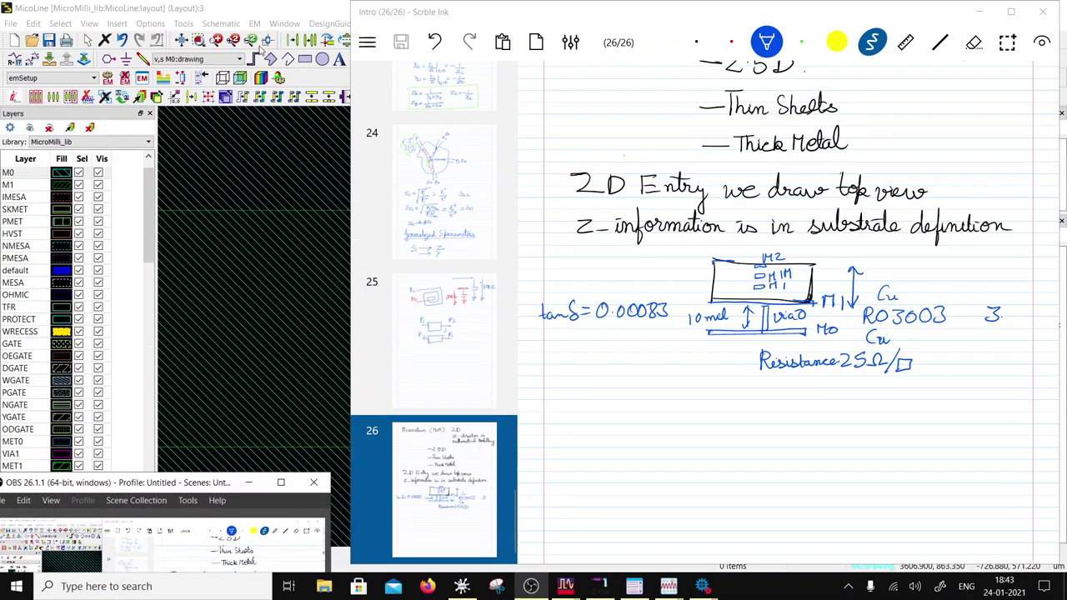
{"action": "left_click", "coordinate": [272, 12]}
Step: Move the upper edge of the M1 line by -50 um in Y to narrow the line
{"action": "scroll", "coordinate": [450, 329], "scroll_direction": "up", "scroll_amount": 4}
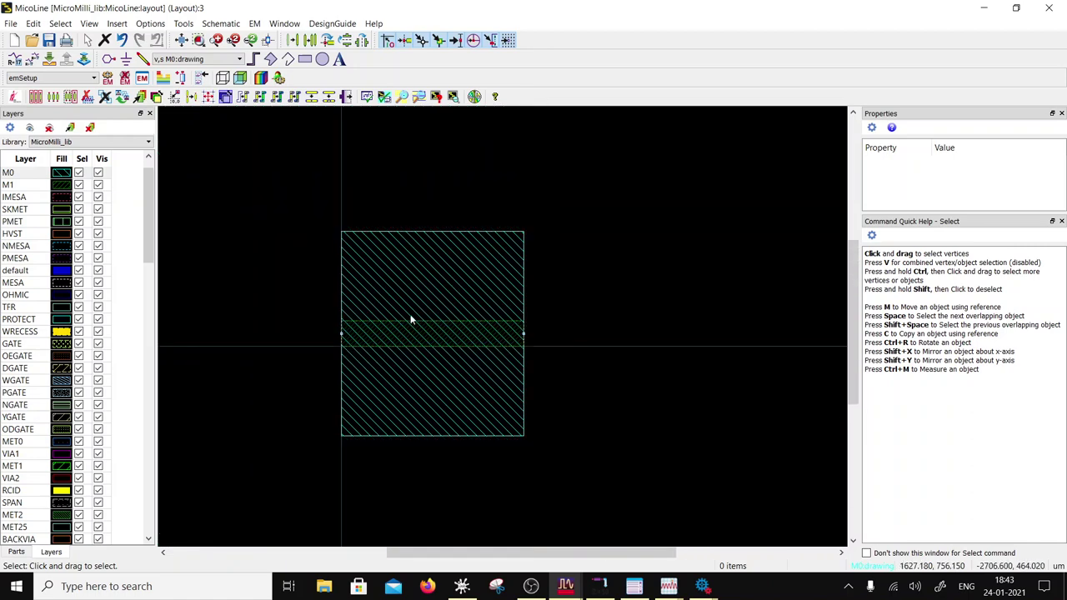
{"action": "left_click", "coordinate": [294, 297]}
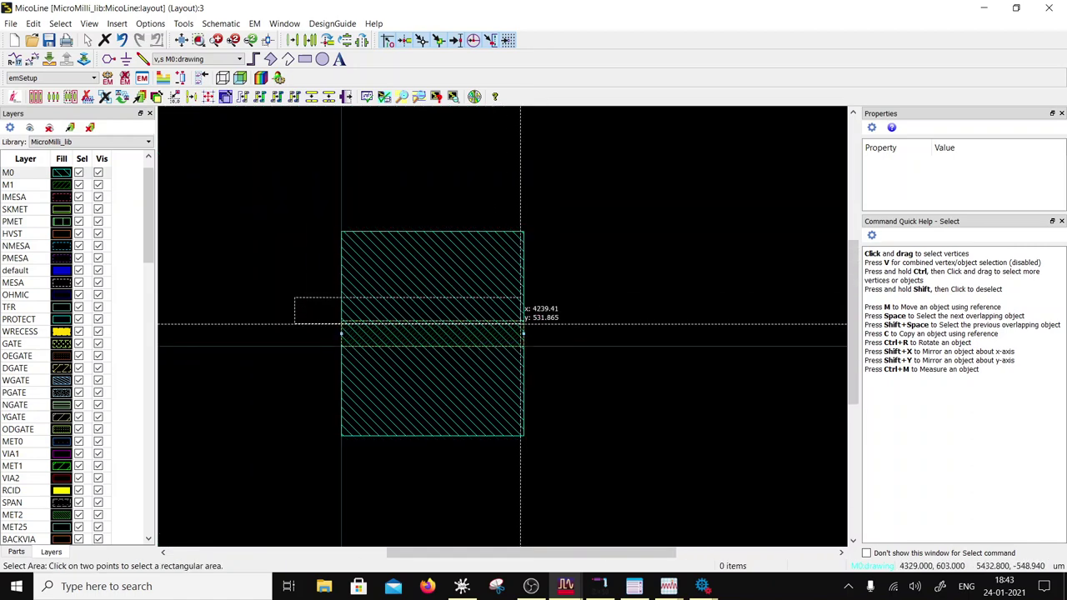
{"action": "left_click", "coordinate": [608, 326]}
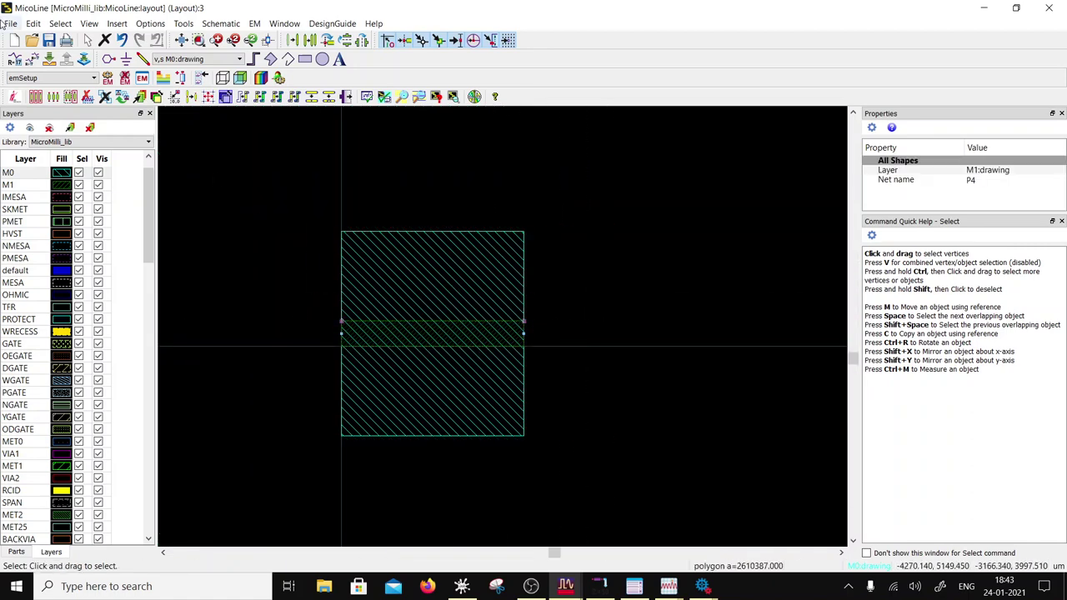
{"action": "left_click", "coordinate": [34, 23]}
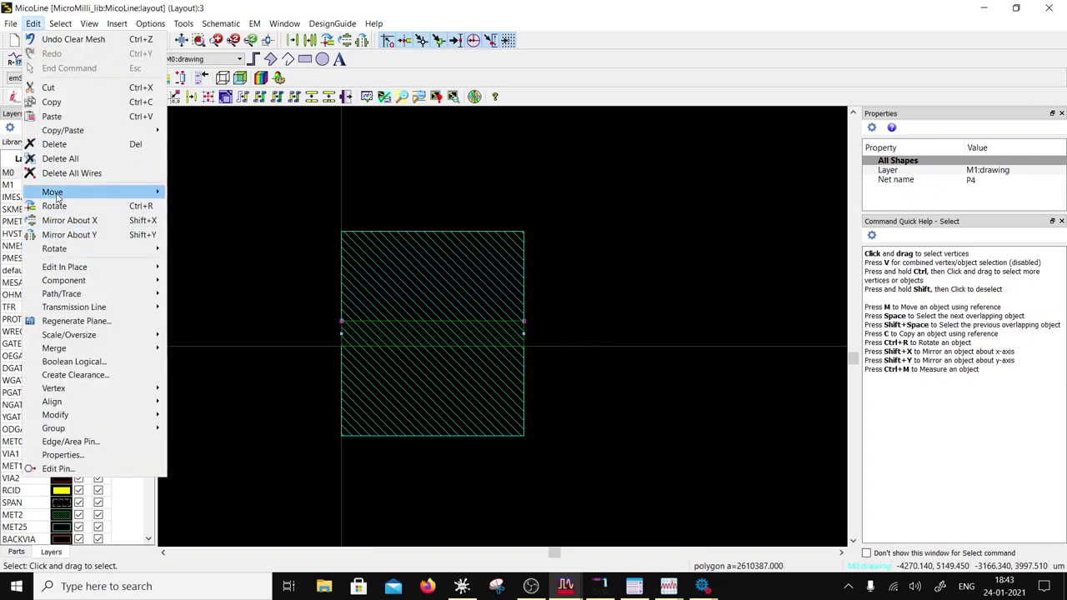
{"action": "mouse_move", "coordinate": [55, 194]}
{"action": "left_click", "coordinate": [219, 223]}
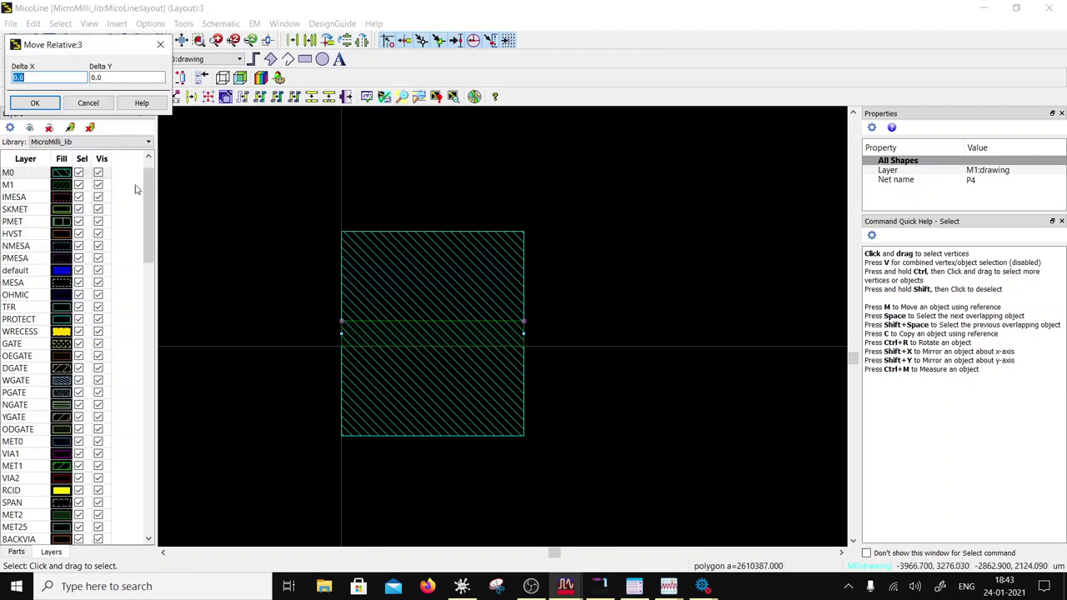
{"action": "key", "text": "ctrl+a"}
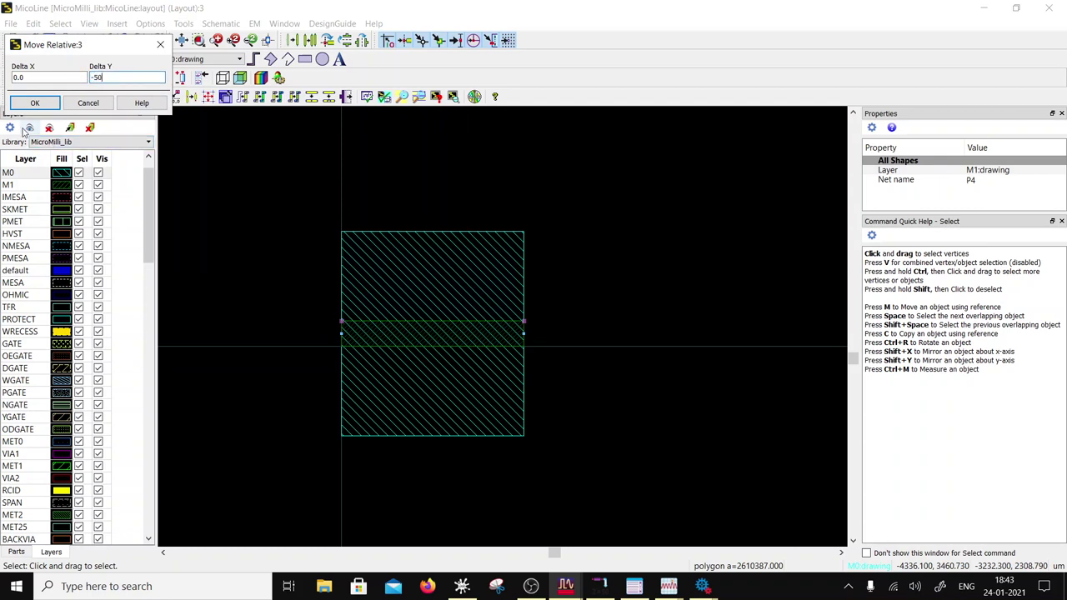
{"action": "left_click", "coordinate": [36, 103]}
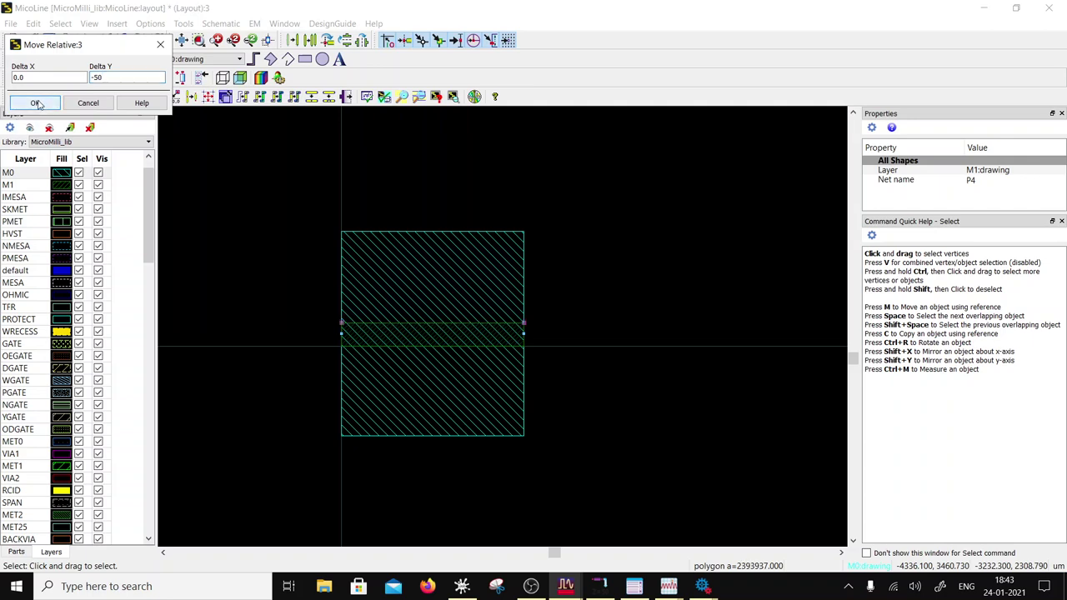
Step: Move the lower edge of the M1 line by 50 um in Y and close the relative move settings
{"action": "left_click", "coordinate": [586, 375]}
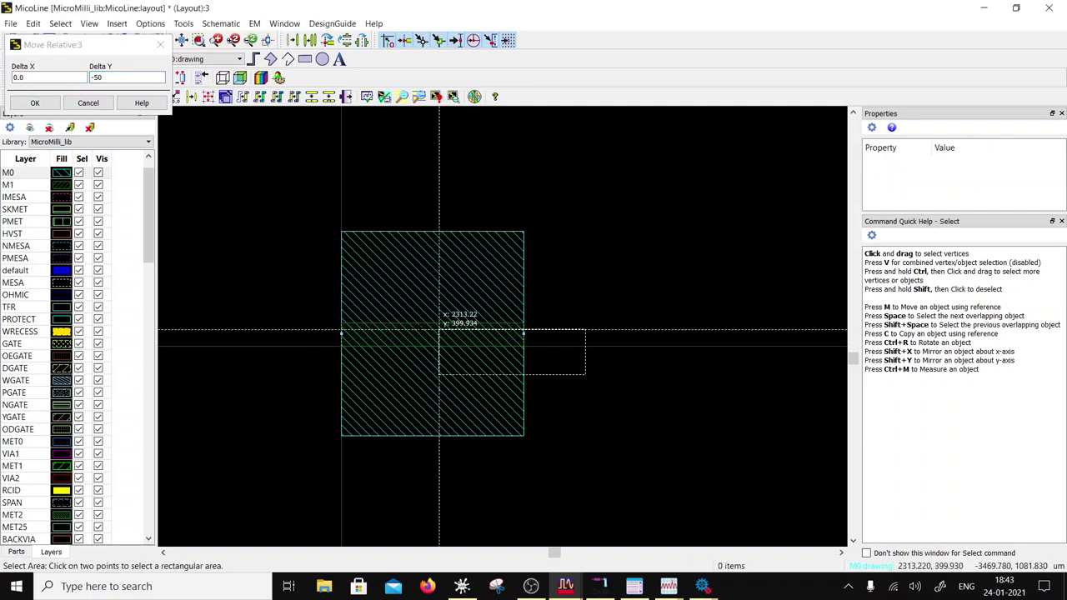
{"action": "left_click", "coordinate": [321, 345]}
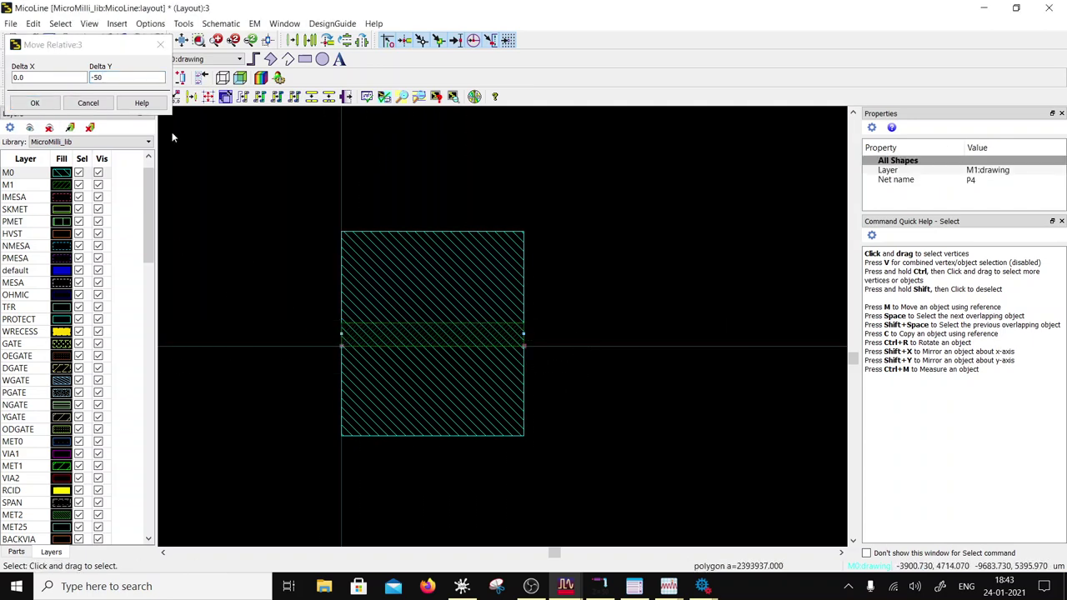
{"action": "left_click", "coordinate": [95, 78]}
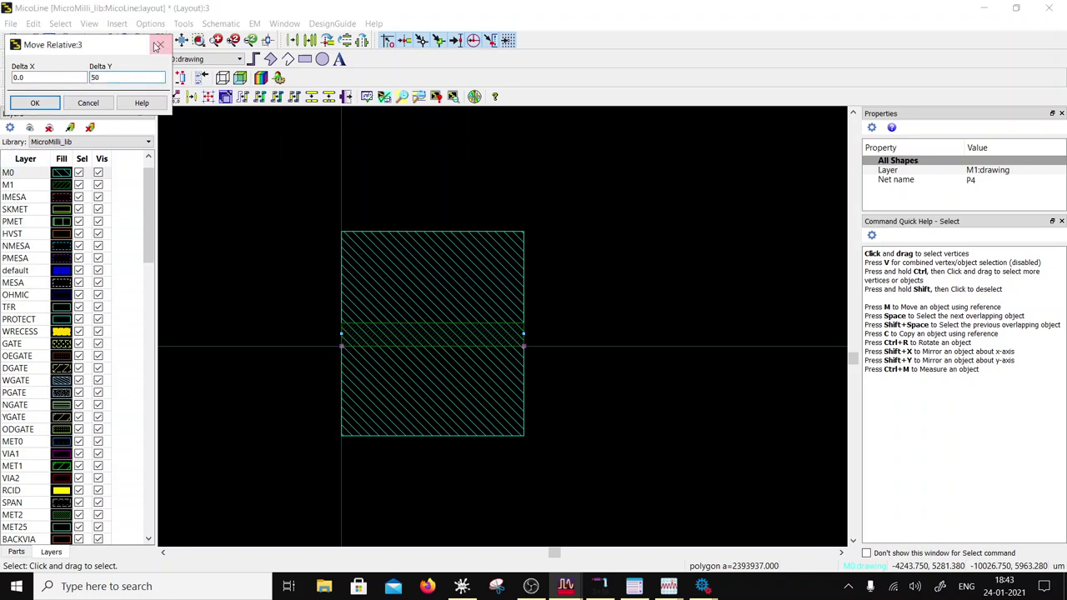
{"action": "left_click", "coordinate": [35, 102]}
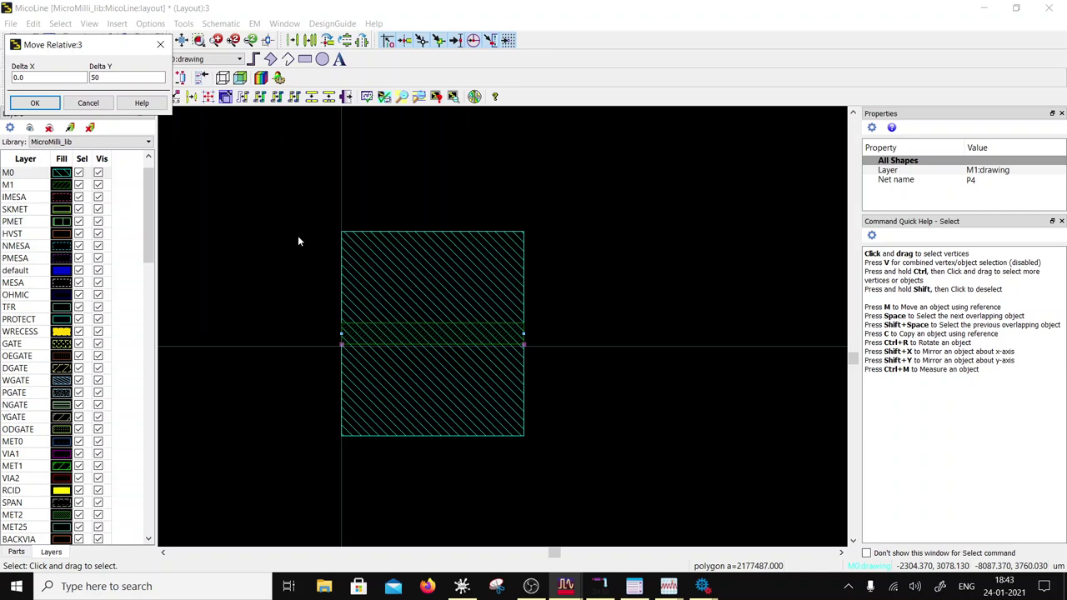
{"action": "left_click", "coordinate": [94, 104]}
Step: Measure the M1 line's width between its upper and lower corners at the right end
{"action": "left_click", "coordinate": [581, 284]}
{"action": "right_click", "coordinate": [581, 283]}
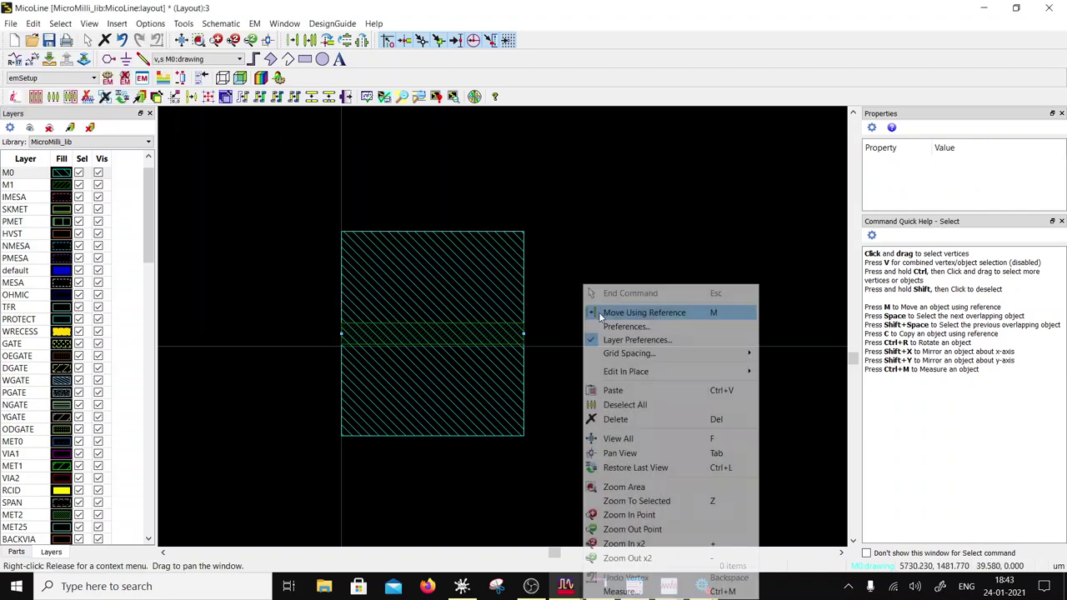
{"action": "left_click", "coordinate": [633, 591]}
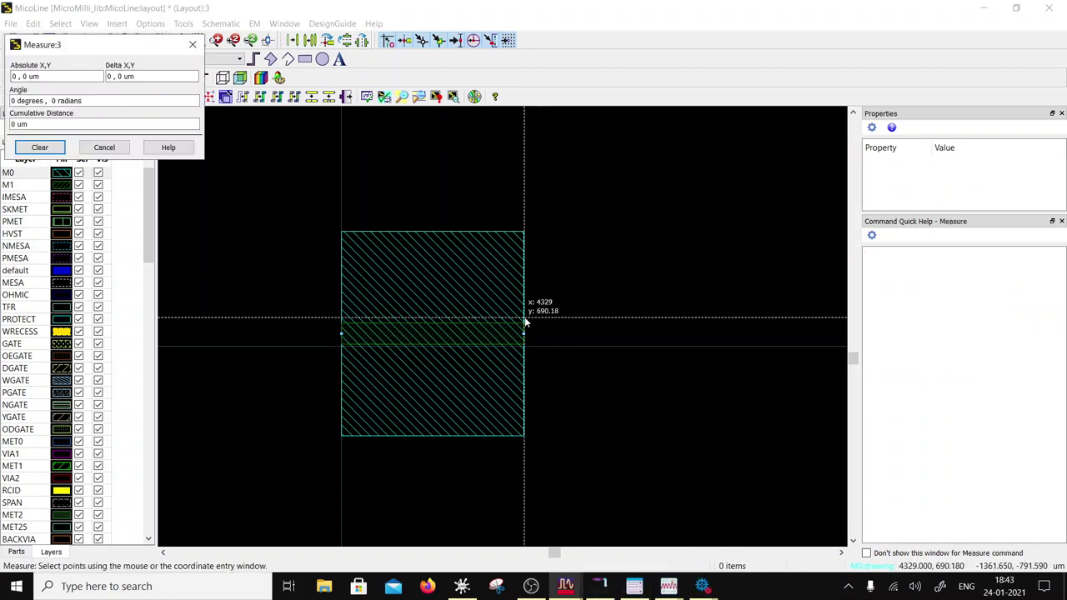
{"action": "scroll", "coordinate": [506, 336], "scroll_direction": "up", "scroll_amount": 2}
{"action": "left_click", "coordinate": [505, 342]}
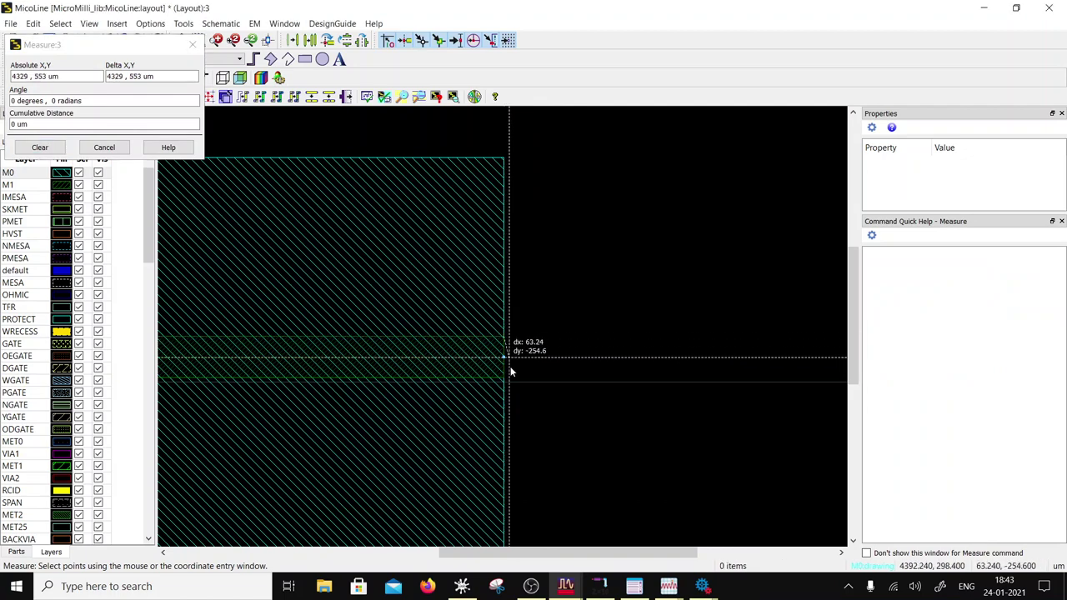
{"action": "left_click", "coordinate": [507, 379]}
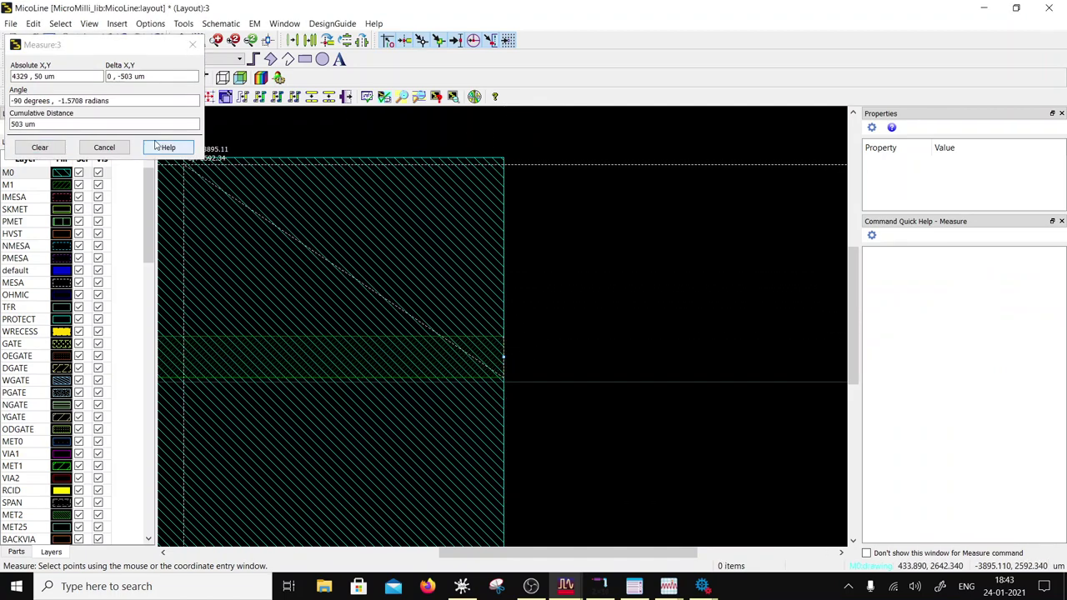
{"action": "left_click", "coordinate": [193, 44]}
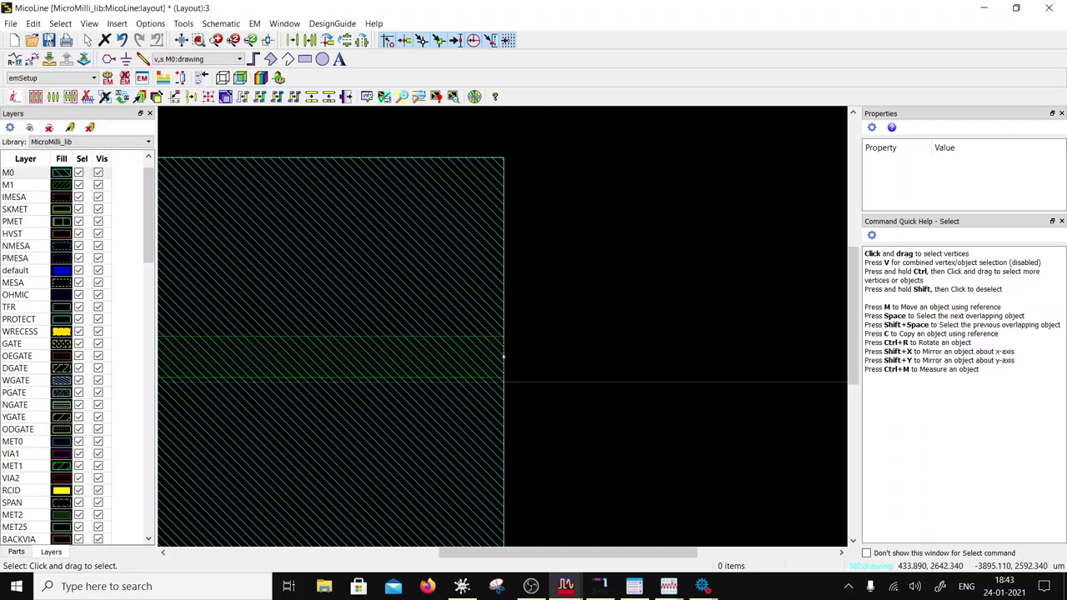
Step: Reopen the EM setup and rerun the FEM S-parameter simulation on the narrowed line, accepting removal of the old EM model data
{"action": "left_click", "coordinate": [143, 77]}
{"action": "left_click", "coordinate": [703, 360]}
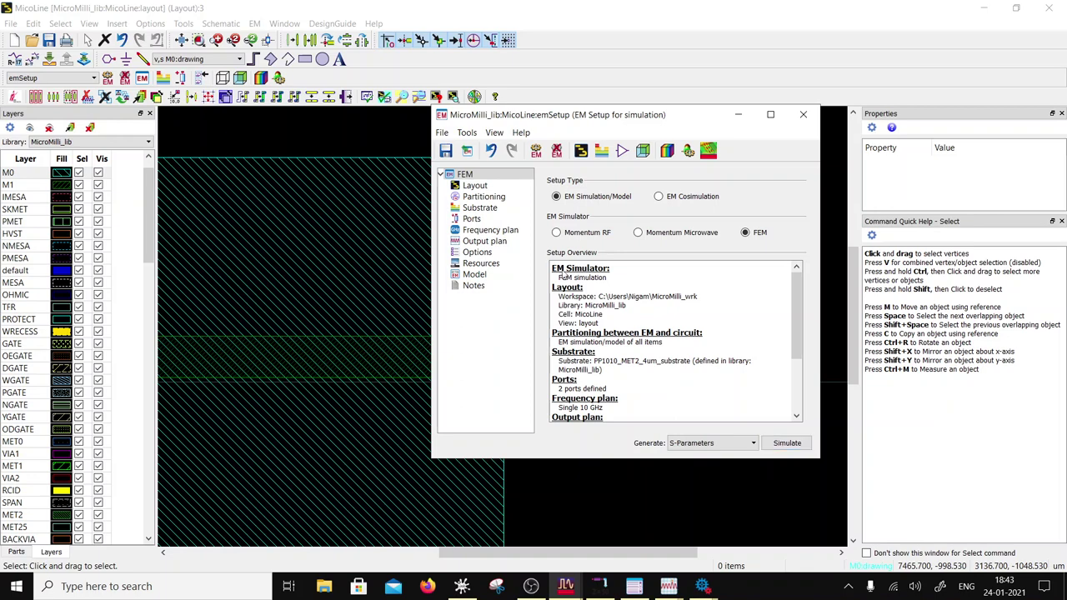
{"action": "left_click", "coordinate": [787, 443]}
{"action": "left_click", "coordinate": [660, 332]}
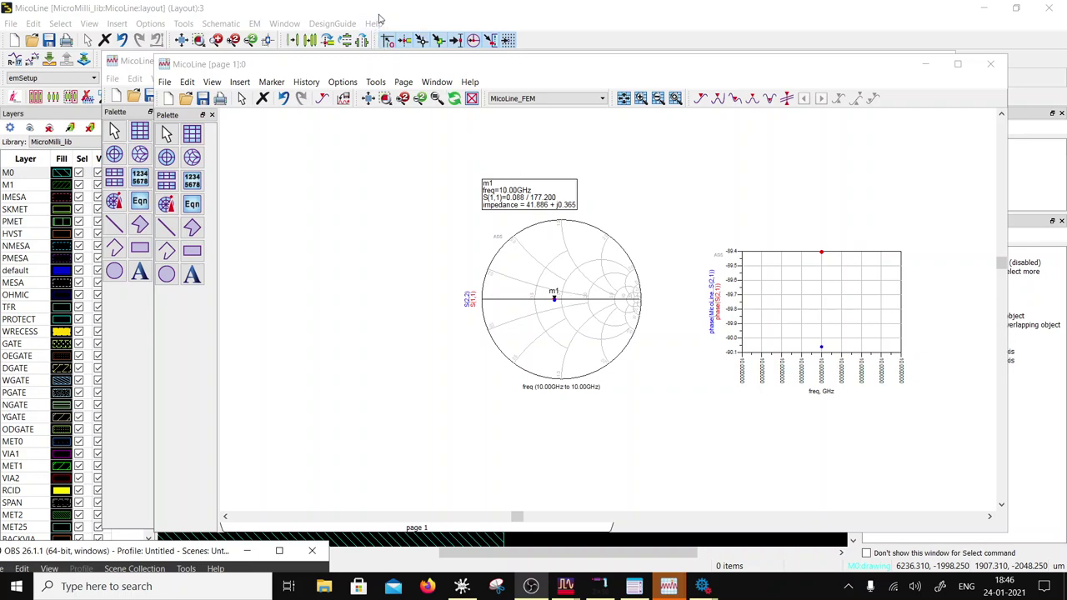
Step: Examine the new m1 impedance, S(2,1) phase and Delta S convergence, and save the MicoLine_FEM_c data display
{"action": "left_click", "coordinate": [245, 66]}
{"action": "left_click_drag", "start_coordinate": [245, 67], "coordinate": [404, 214]}
{"action": "left_click", "coordinate": [314, 54]}
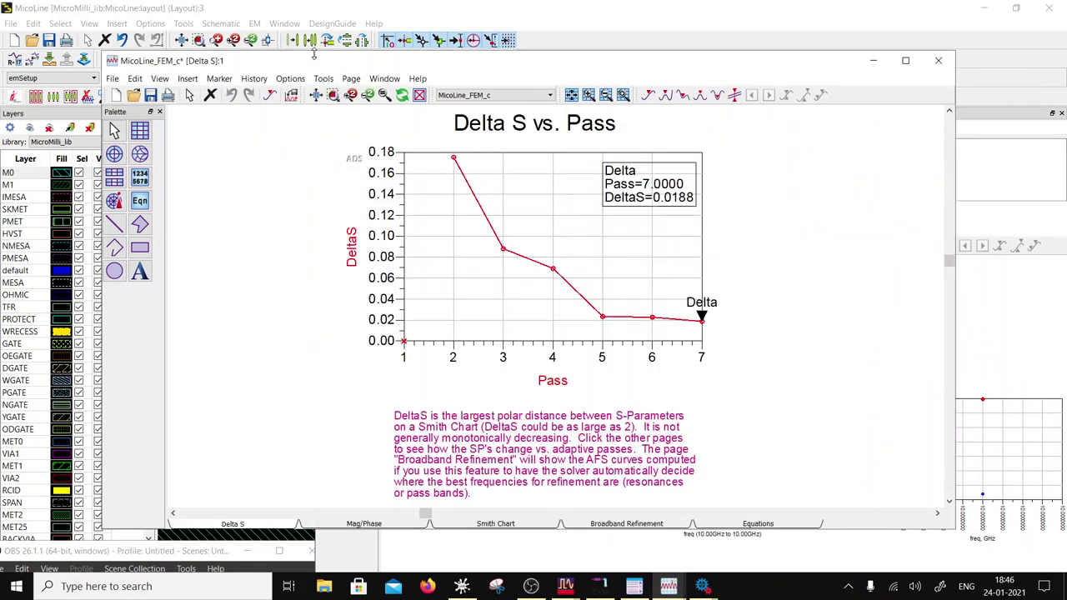
{"action": "left_click", "coordinate": [150, 94]}
Step: Return to the MicoLine layout and move the upper edge of the M1 line by -50 um in Y with Move Relative
{"action": "left_click", "coordinate": [387, 10]}
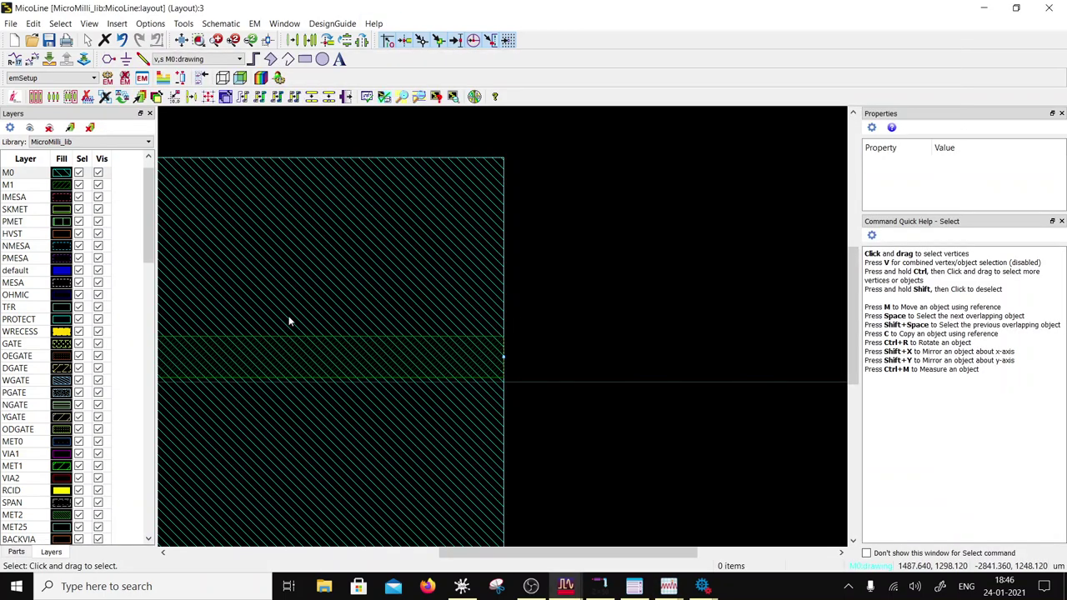
{"action": "scroll", "coordinate": [400, 334], "scroll_direction": "down", "scroll_amount": 2}
{"action": "scroll", "coordinate": [484, 326], "scroll_direction": "up", "scroll_amount": 1}
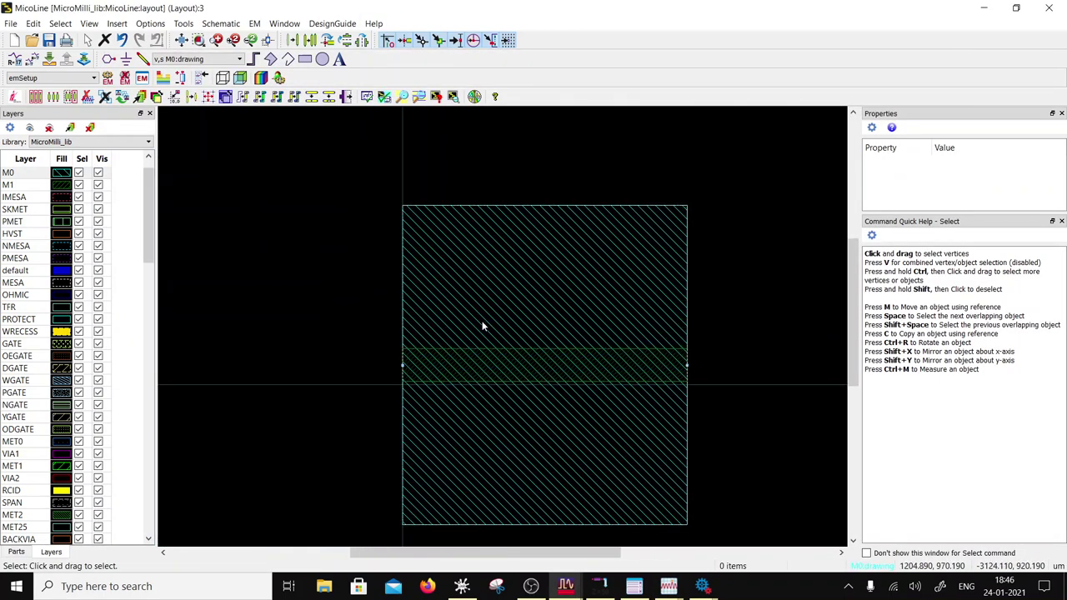
{"action": "key", "text": "a"}
{"action": "left_click", "coordinate": [336, 304]}
{"action": "left_click", "coordinate": [728, 350]}
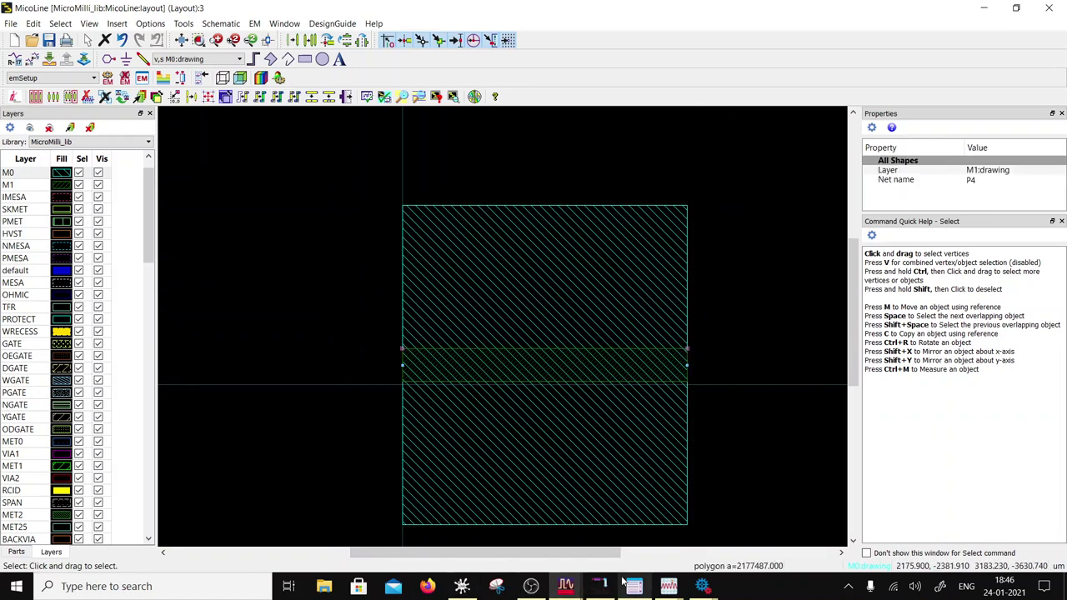
{"action": "left_click", "coordinate": [531, 586]}
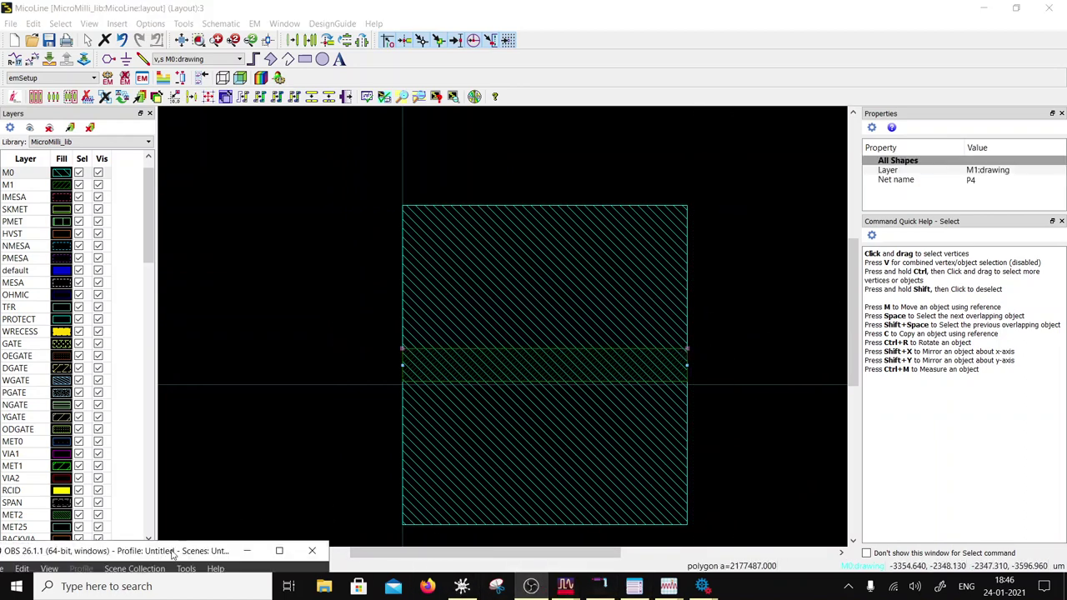
{"action": "left_click_drag", "start_coordinate": [175, 551], "coordinate": [183, 573]}
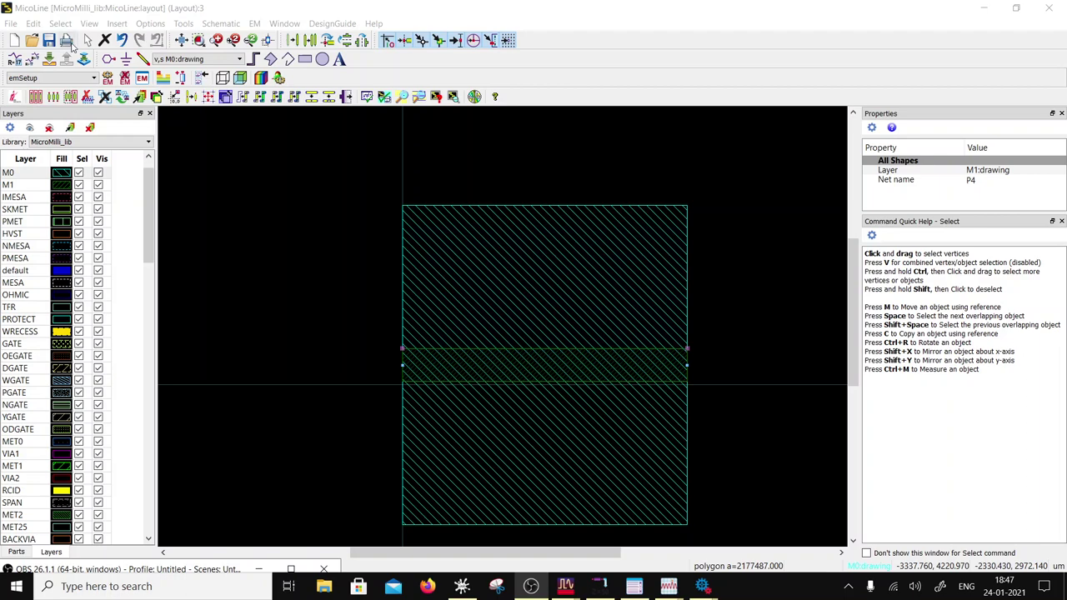
{"action": "left_click", "coordinate": [32, 23]}
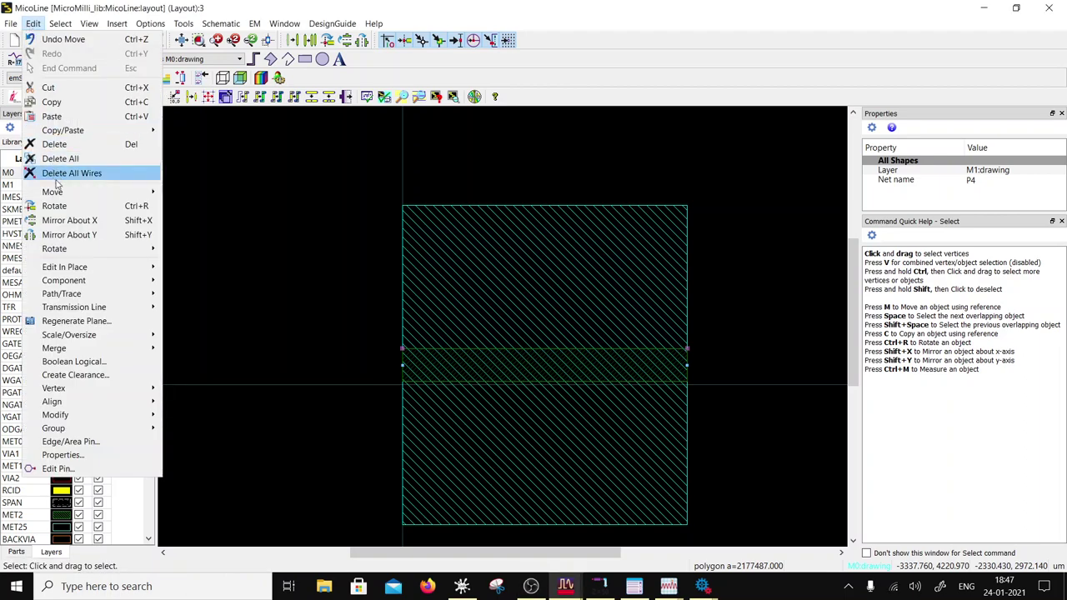
{"action": "mouse_move", "coordinate": [71, 194]}
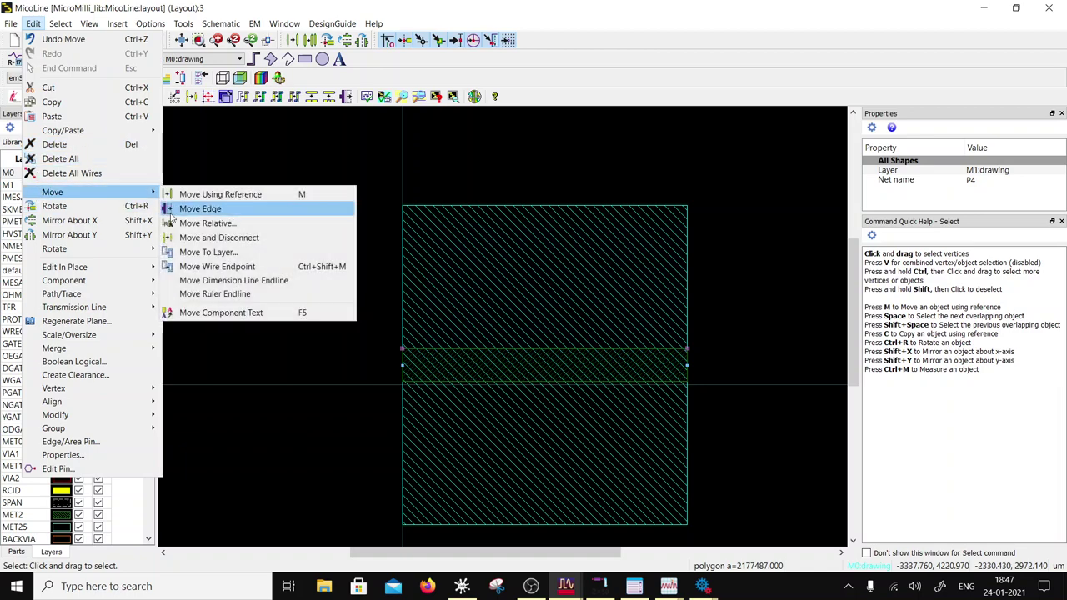
{"action": "left_click", "coordinate": [209, 224]}
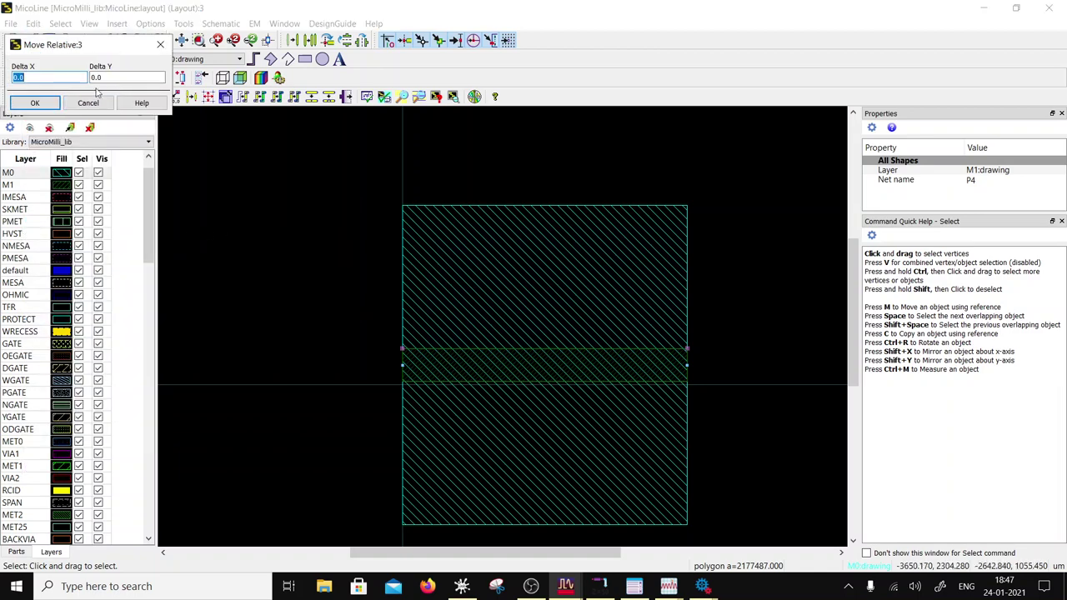
{"action": "double_click", "coordinate": [122, 77]}
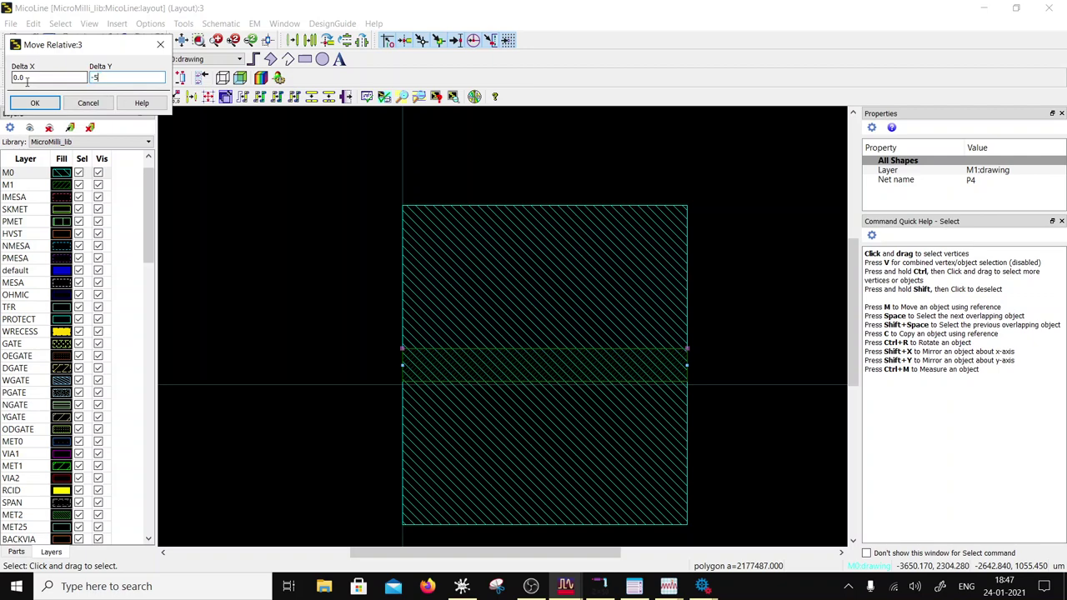
{"action": "type", "text": "-50"}
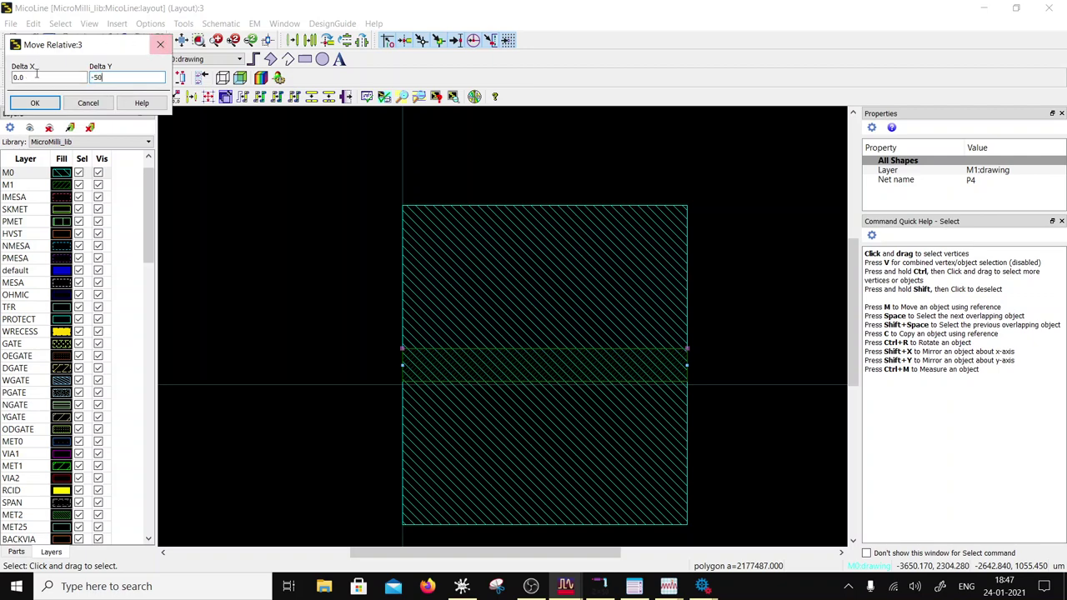
{"action": "left_click", "coordinate": [33, 103]}
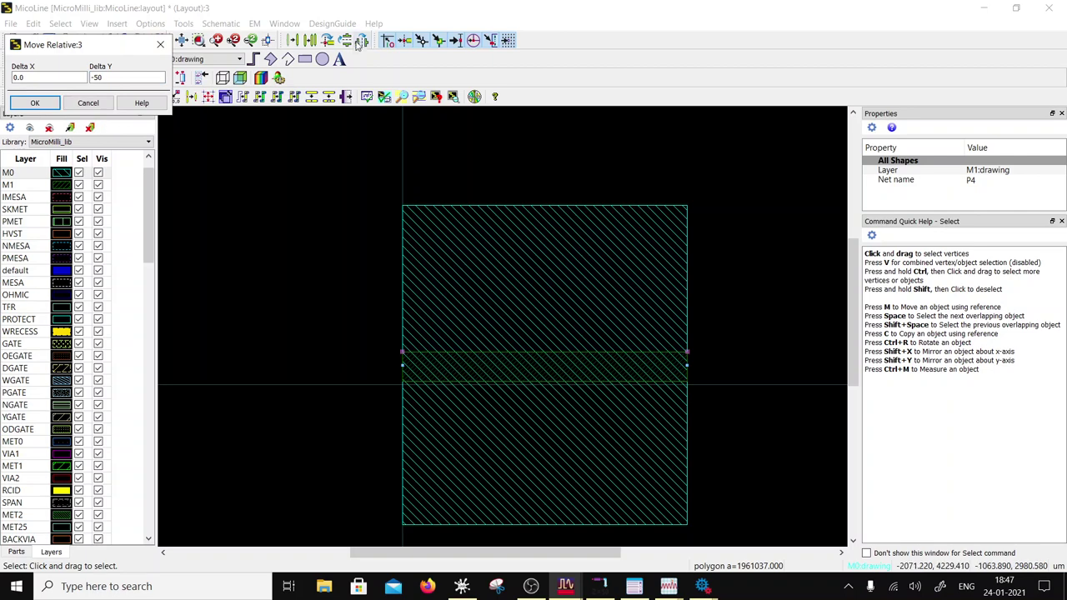
Step: Move the lower edge of the M1 line by 50 um in Y and save the layout
{"action": "mouse_move", "coordinate": [738, 407]}
{"action": "left_mouse_down"}
{"action": "mouse_move", "coordinate": [567, 380]}
{"action": "mouse_move", "coordinate": [364, 380]}
{"action": "left_mouse_up"}
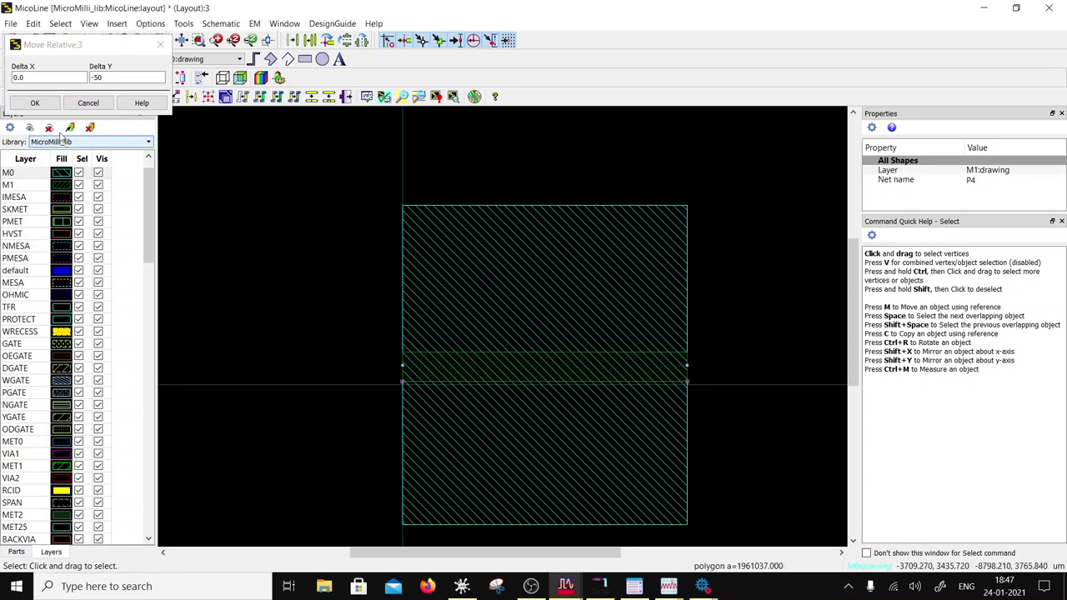
{"action": "left_click", "coordinate": [97, 76]}
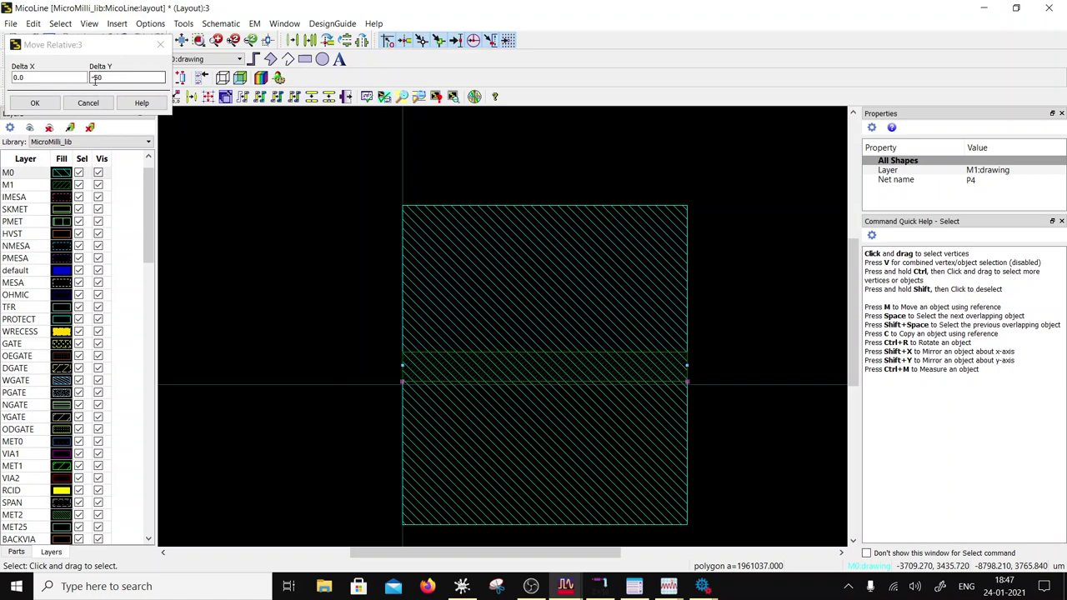
{"action": "left_click", "coordinate": [96, 77]}
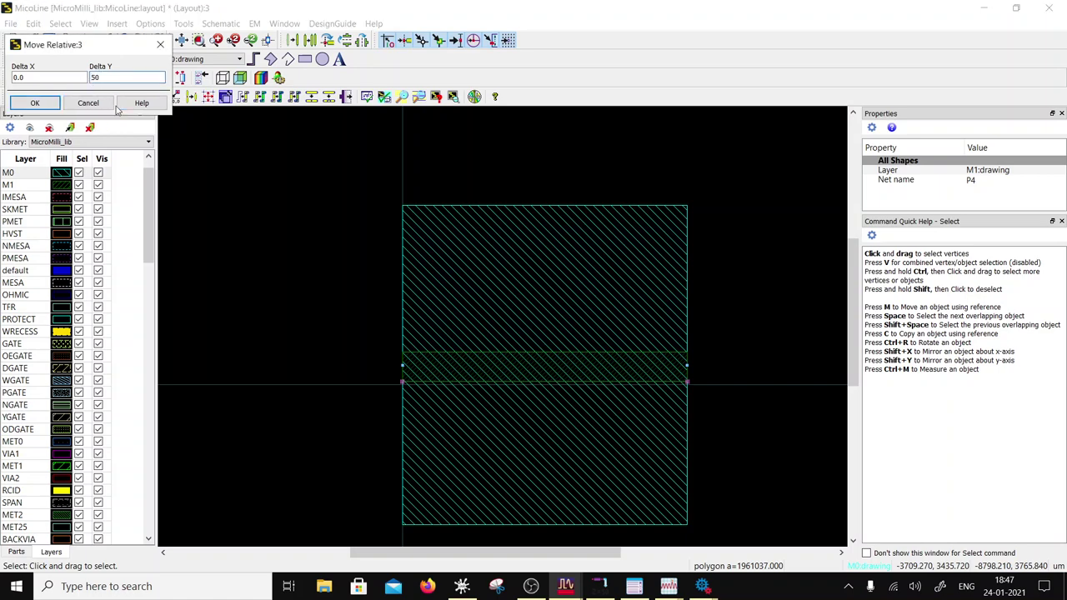
{"action": "left_click", "coordinate": [46, 104]}
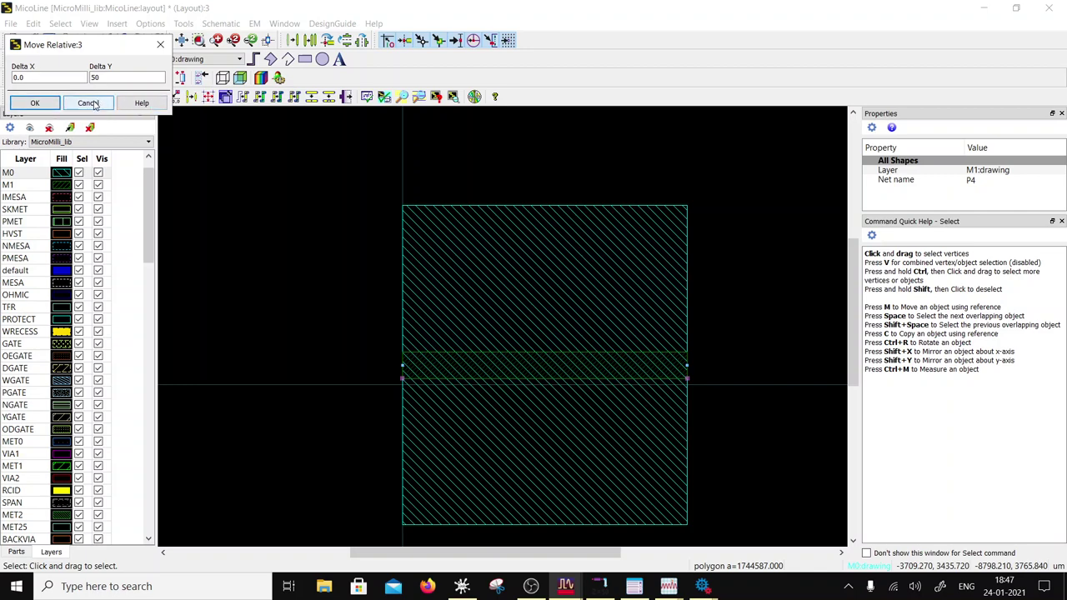
{"action": "left_click", "coordinate": [88, 102]}
{"action": "left_click", "coordinate": [560, 361]}
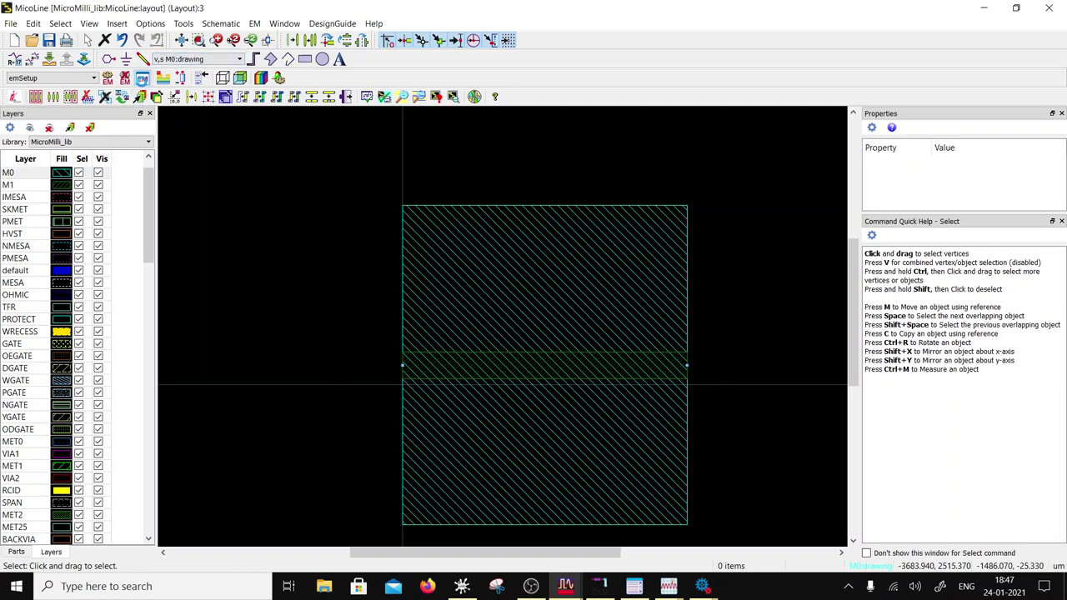
Step: Reopen the EM setup and rerun the FEM S-parameter simulation on the further narrowed line, accepting the simulation prompts
{"action": "left_click", "coordinate": [142, 77]}
{"action": "left_click", "coordinate": [704, 359]}
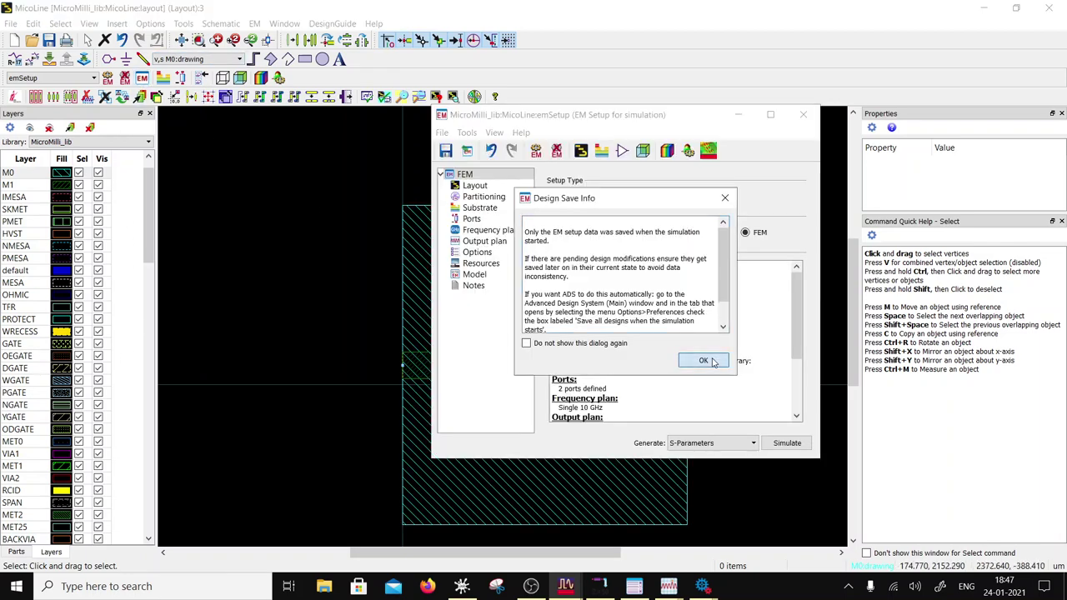
{"action": "left_click", "coordinate": [786, 443]}
{"action": "left_click", "coordinate": [675, 332]}
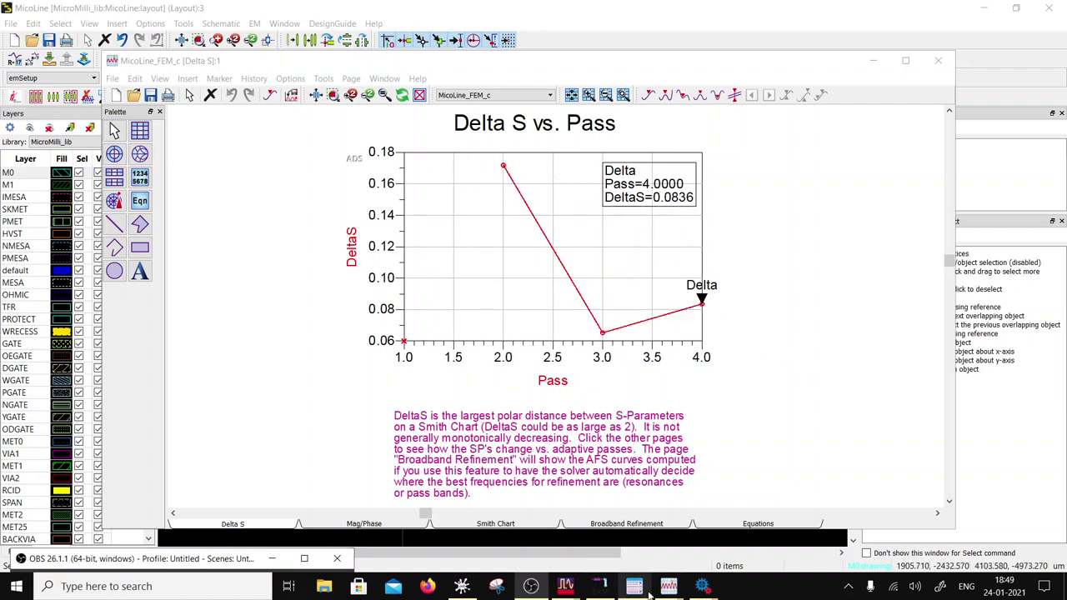
Step: Examine the running FEM job's status messages for mesh size, solve time and Delta(S) at each refinement level
{"action": "mouse_move", "coordinate": [705, 589]}
{"action": "left_click", "coordinate": [998, 543]}
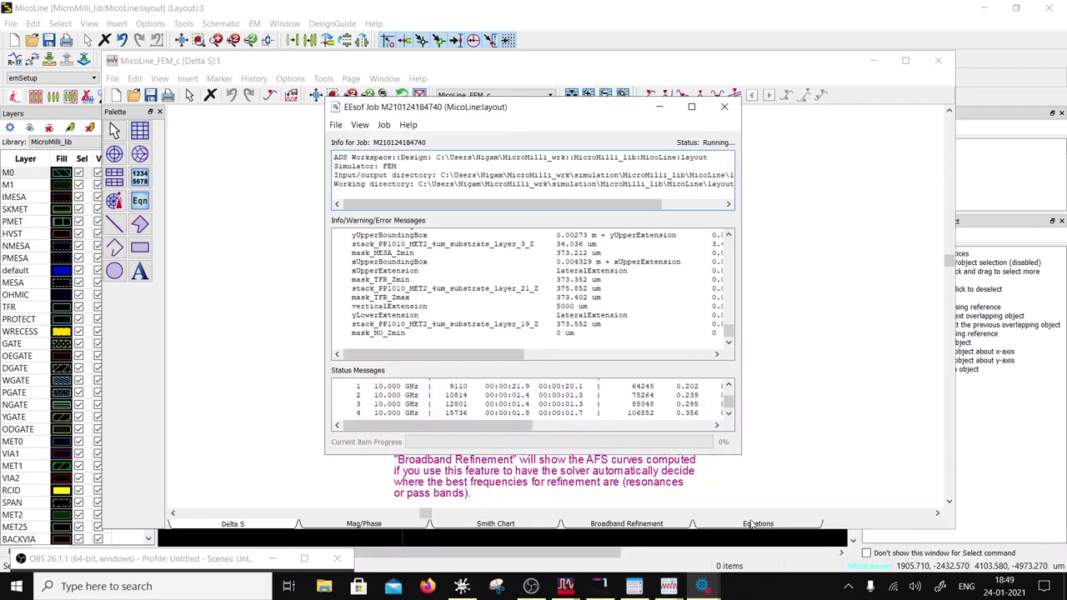
{"action": "left_click_drag", "start_coordinate": [505, 425], "coordinate": [632, 428]}
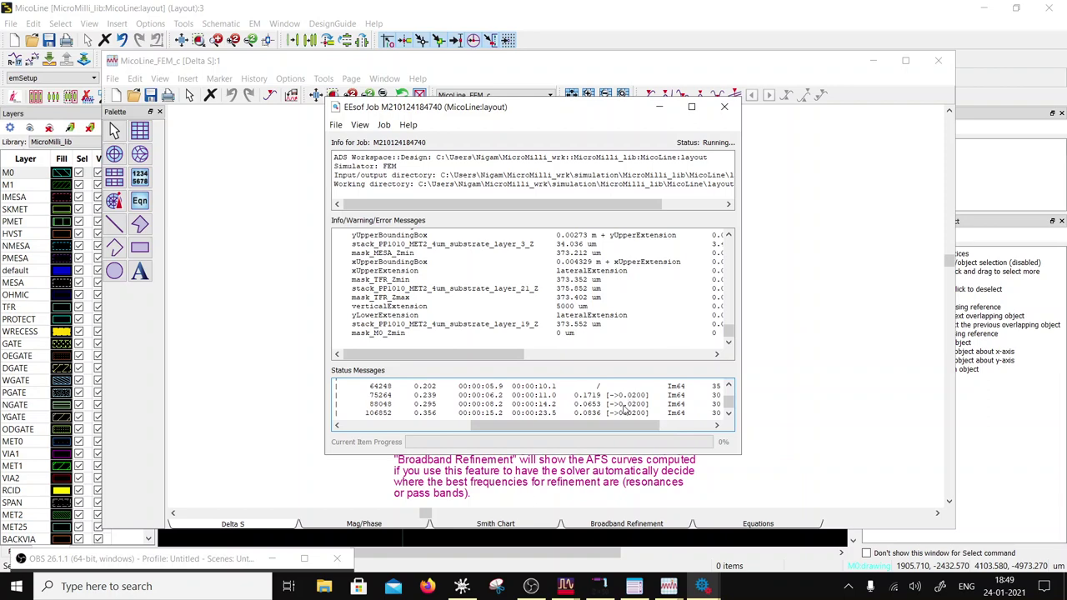
{"action": "left_click_drag", "start_coordinate": [651, 454], "coordinate": [650, 538]}
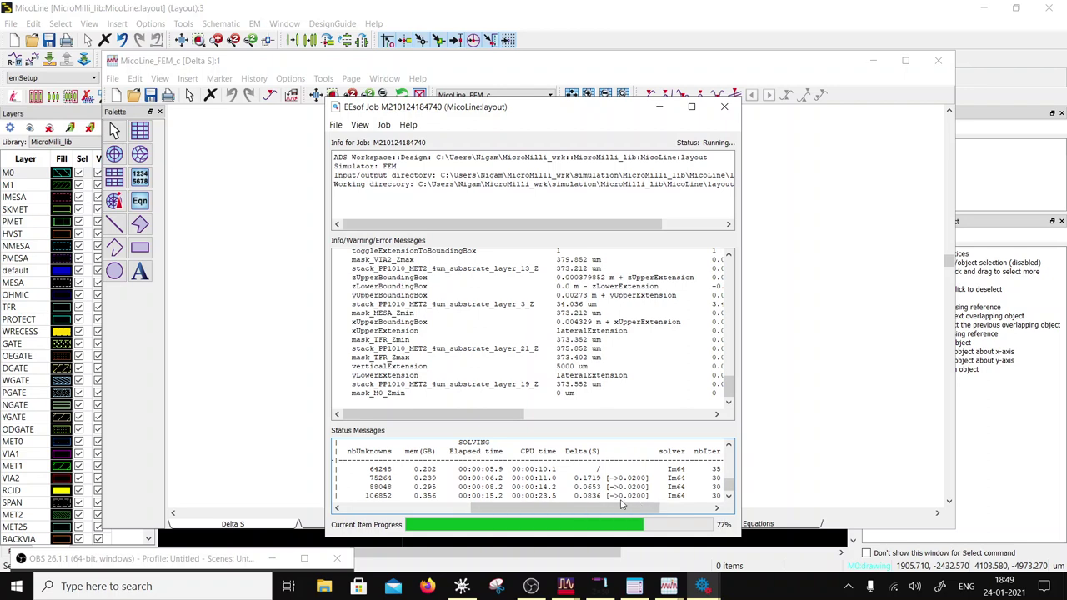
{"action": "left_click_drag", "start_coordinate": [570, 510], "coordinate": [442, 509]}
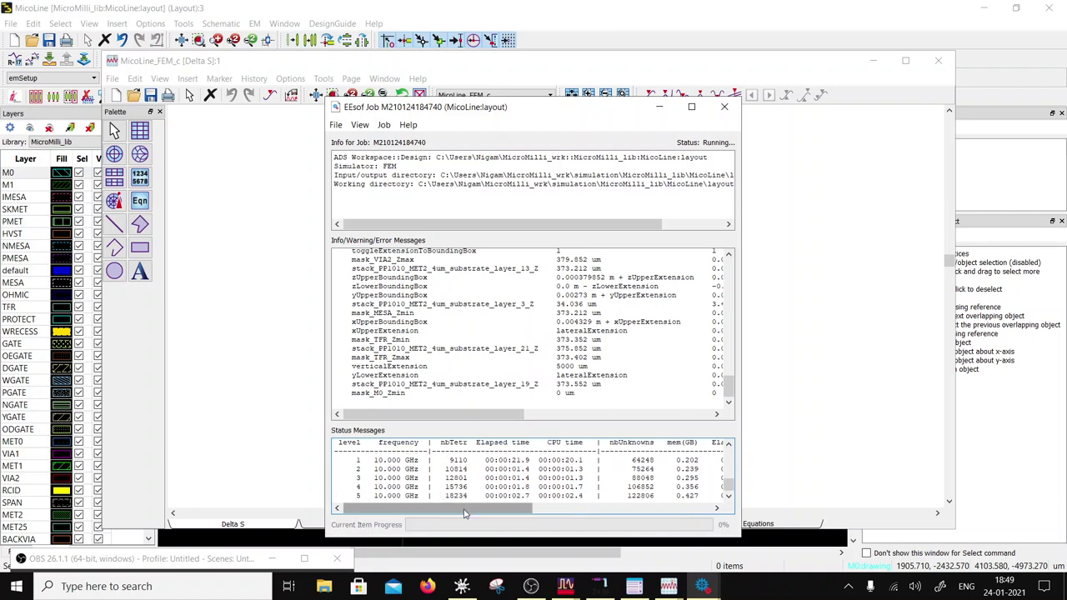
{"action": "left_click_drag", "start_coordinate": [476, 514], "coordinate": [548, 520]}
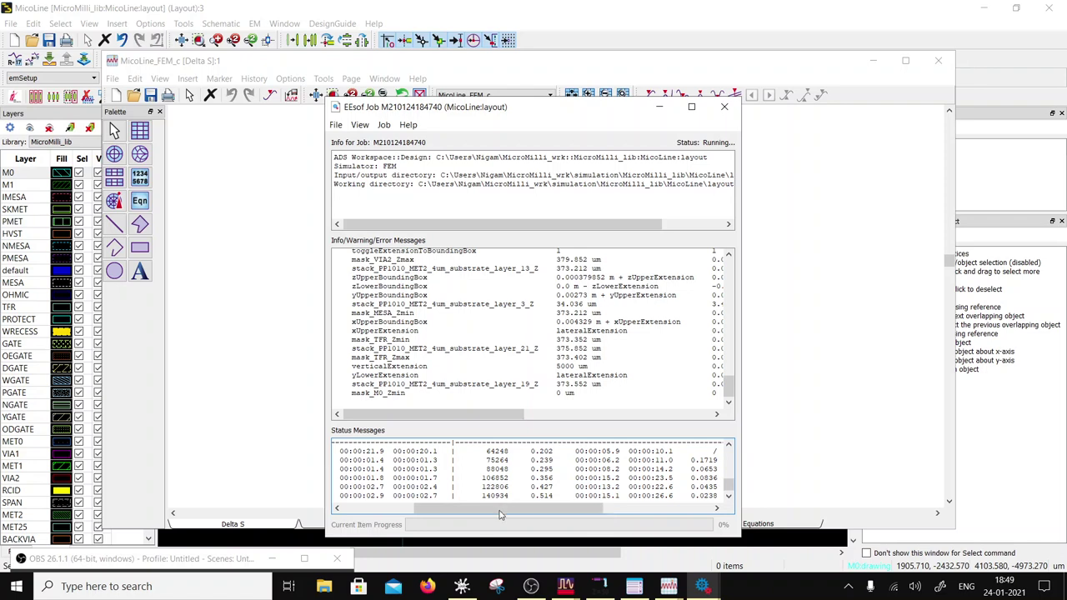
{"action": "left_click_drag", "start_coordinate": [530, 510], "coordinate": [574, 509]}
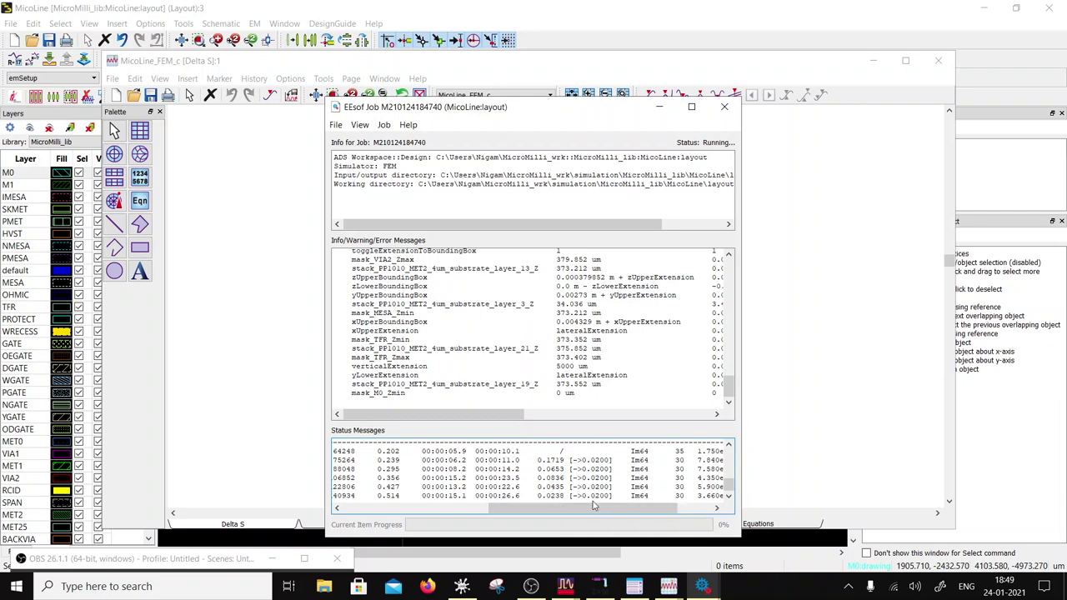
Step: Move the job window aside and examine the updated m1 impedance, S(2,1) phase and Delta S convergence plots
{"action": "left_click_drag", "start_coordinate": [507, 114], "coordinate": [909, 78]}
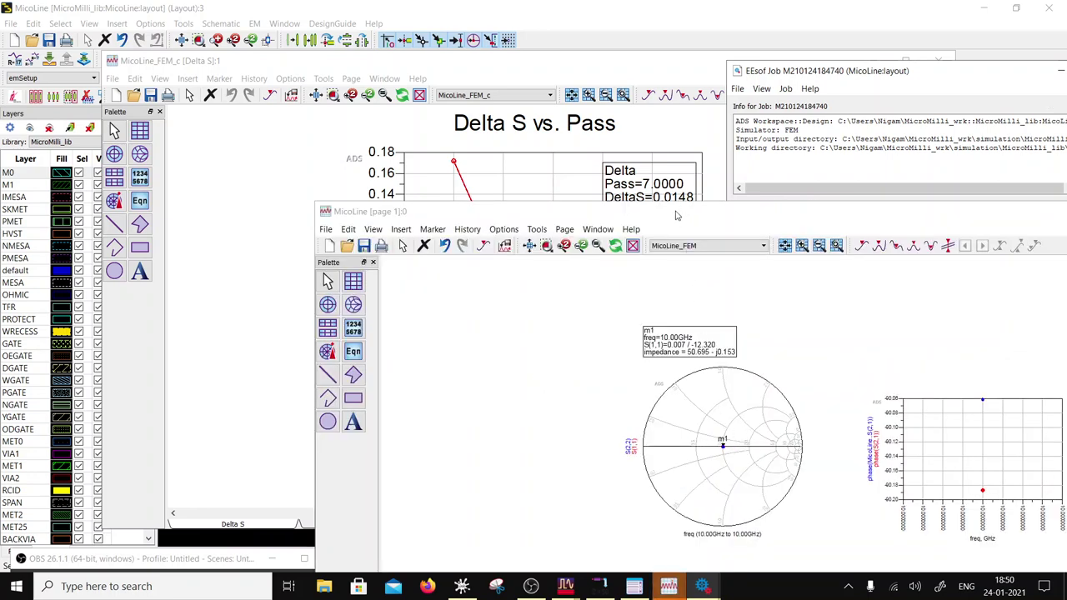
{"action": "left_click_drag", "start_coordinate": [673, 215], "coordinate": [477, 131]}
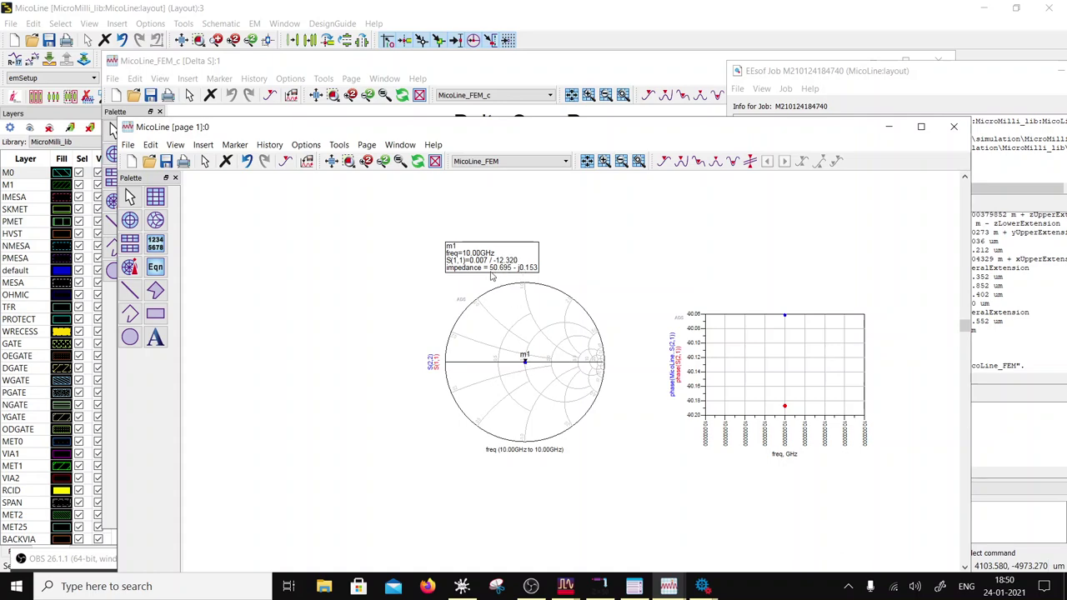
{"action": "left_click", "coordinate": [501, 83]}
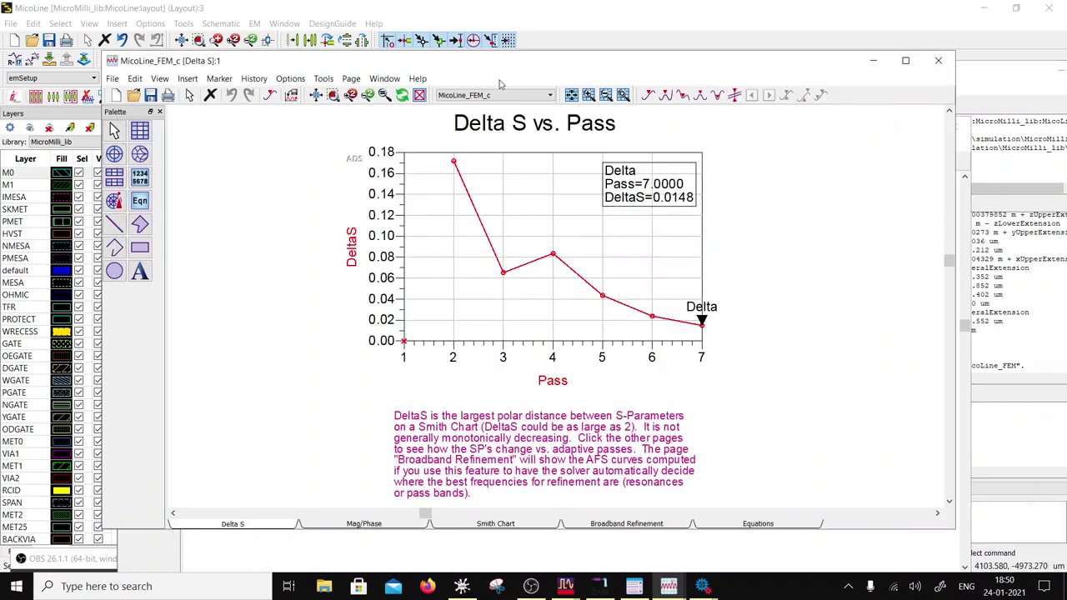
Step: Measure the M1 line's width between its lower and upper corners at the right end of the layout
{"action": "left_click", "coordinate": [567, 15]}
{"action": "right_click", "coordinate": [722, 329]}
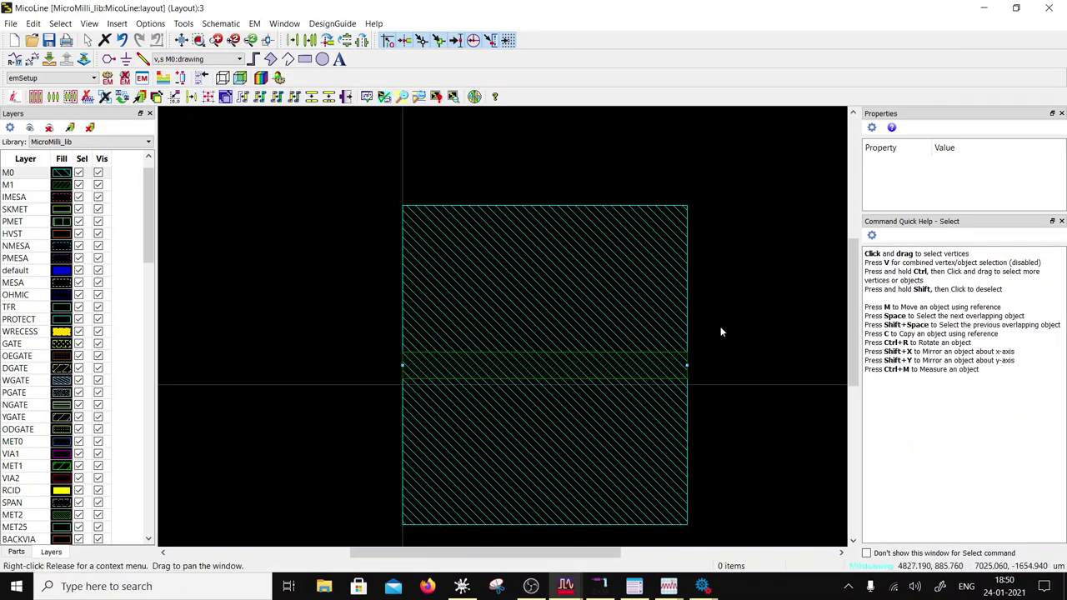
{"action": "left_click", "coordinate": [749, 318]}
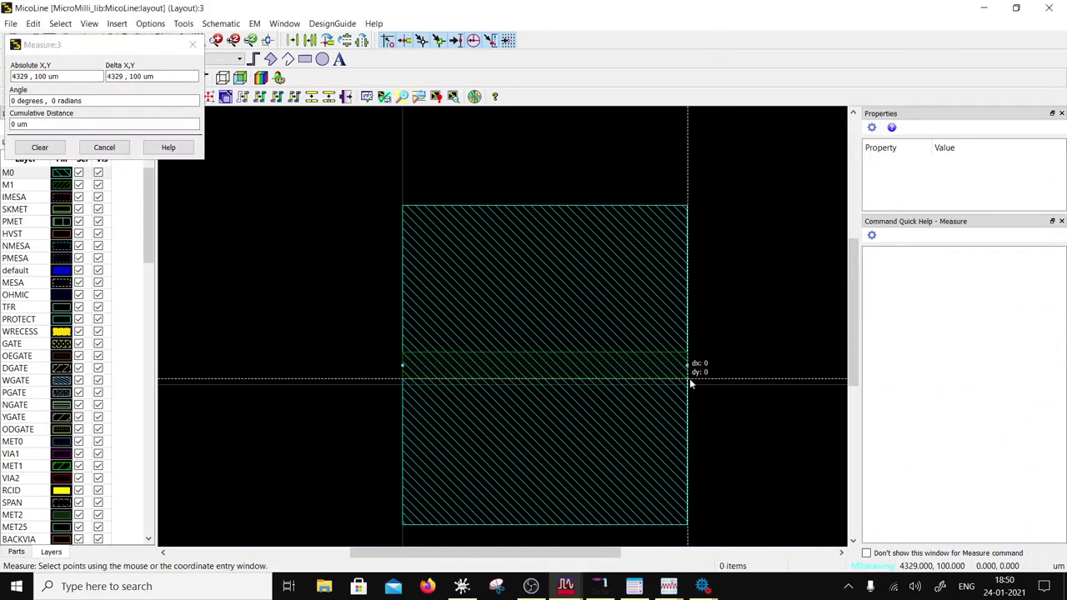
{"action": "left_click", "coordinate": [691, 352]}
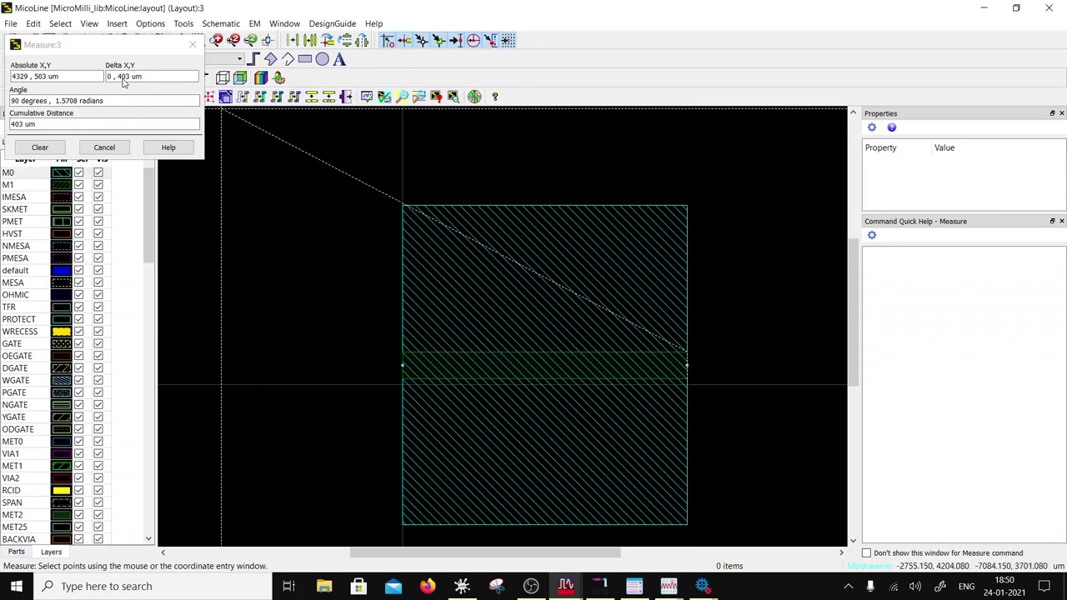
{"action": "left_click", "coordinate": [192, 44]}
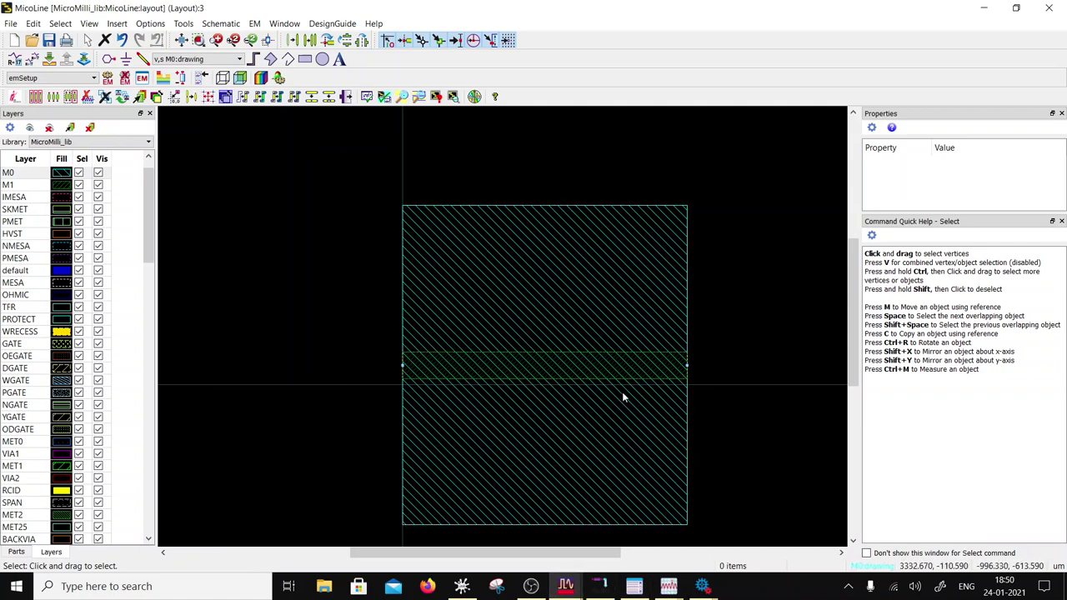
Step: Measure the M1 line's length along its lower edge, from the left end to the right end
{"action": "right_click", "coordinate": [348, 388]}
{"action": "left_click", "coordinate": [382, 380]}
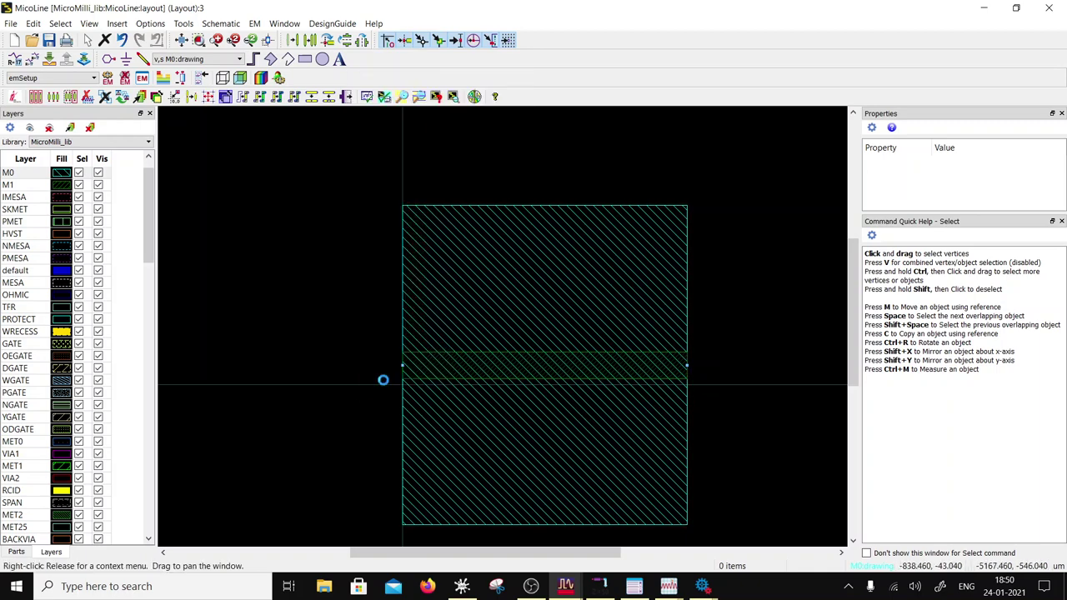
{"action": "left_click", "coordinate": [404, 378]}
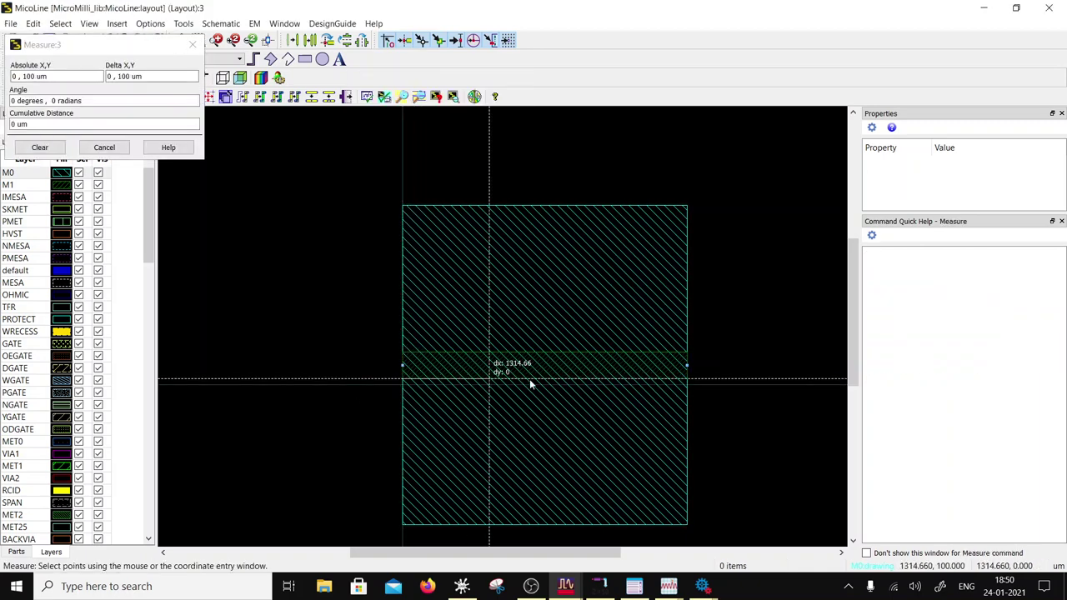
{"action": "left_click", "coordinate": [688, 366]}
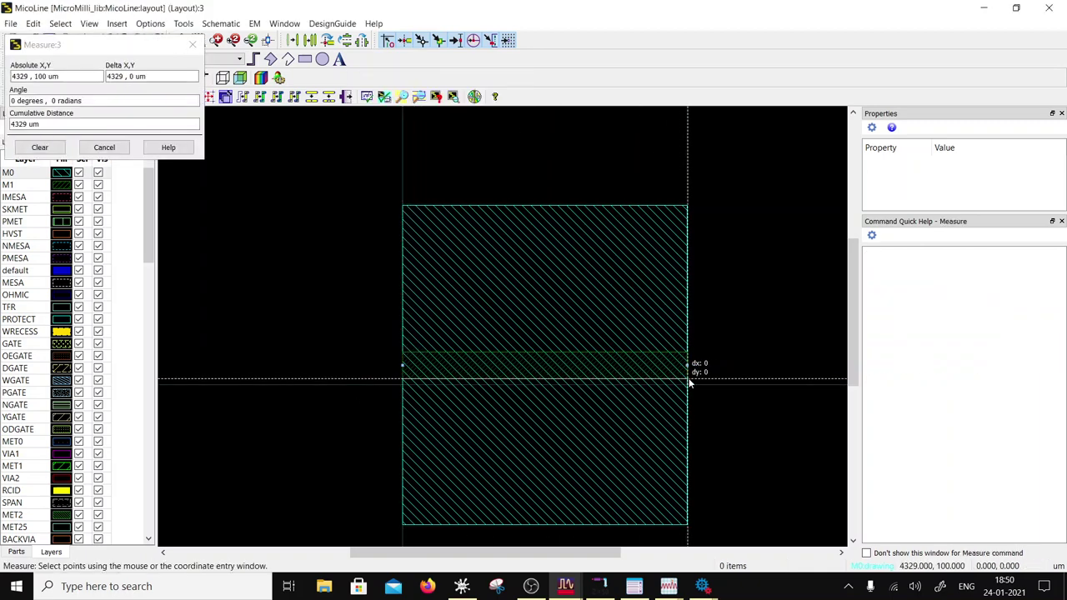
{"action": "left_click", "coordinate": [193, 45]}
Step: Return to the MicoLine layout and open its FEM 3D preview to view the line and ports
{"action": "left_click", "coordinate": [669, 586]}
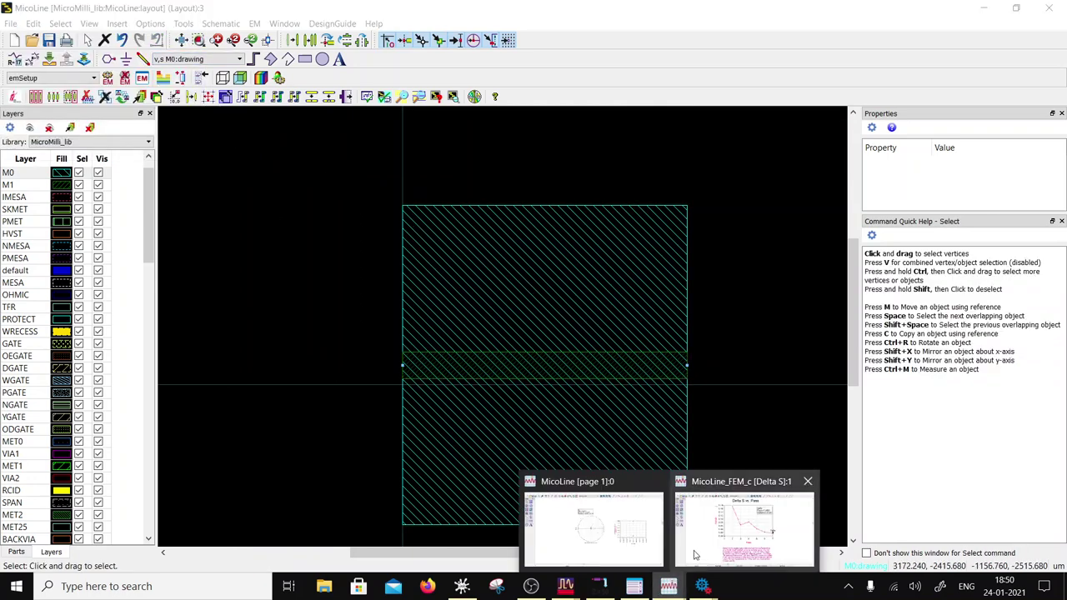
{"action": "left_click", "coordinate": [722, 531]}
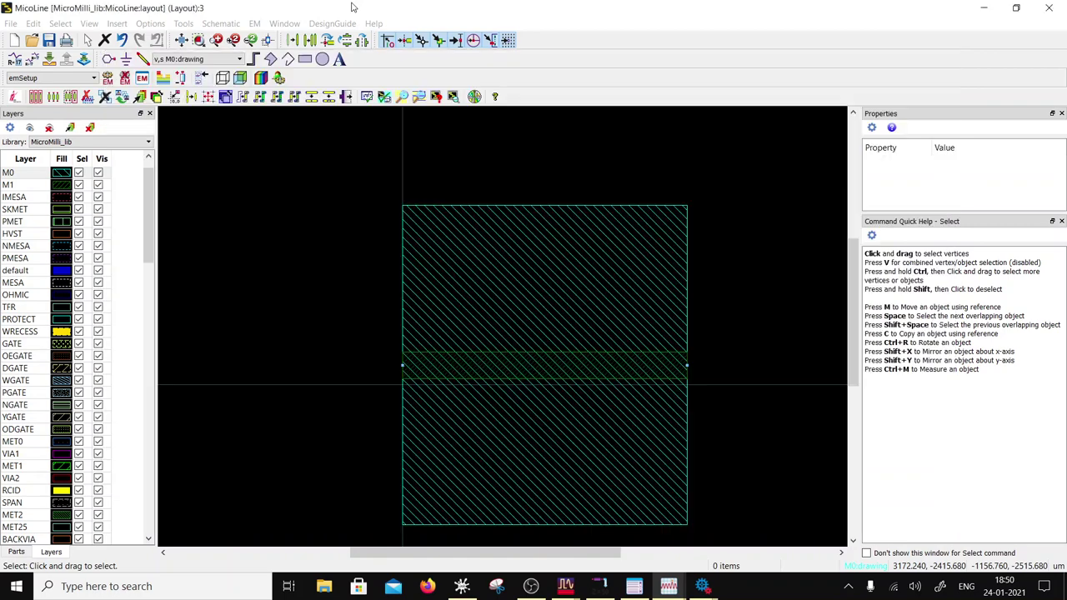
{"action": "left_click", "coordinate": [353, 8]}
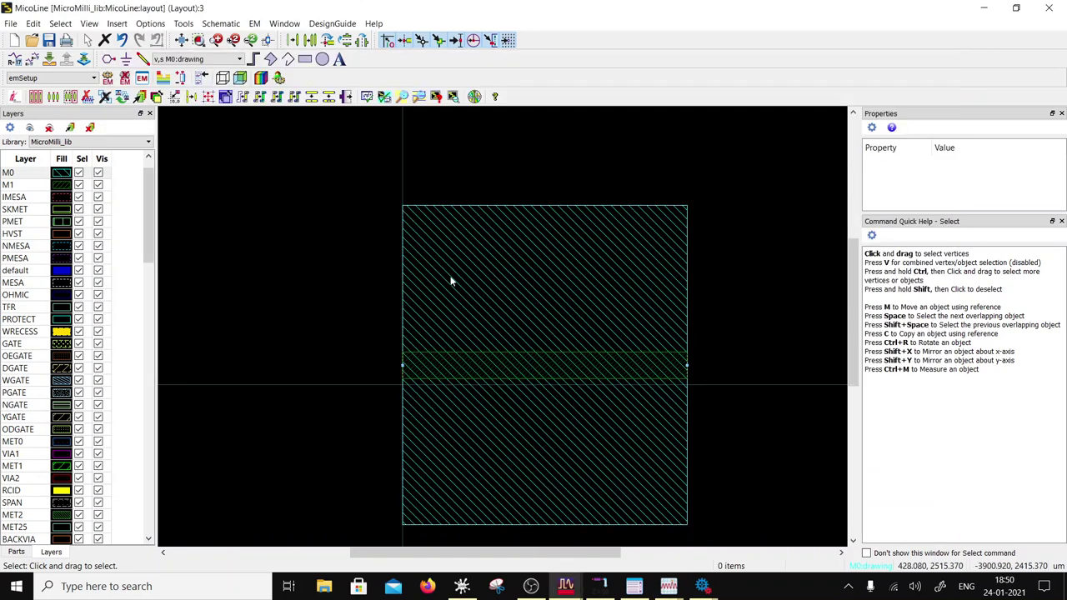
{"action": "left_click", "coordinate": [261, 80]}
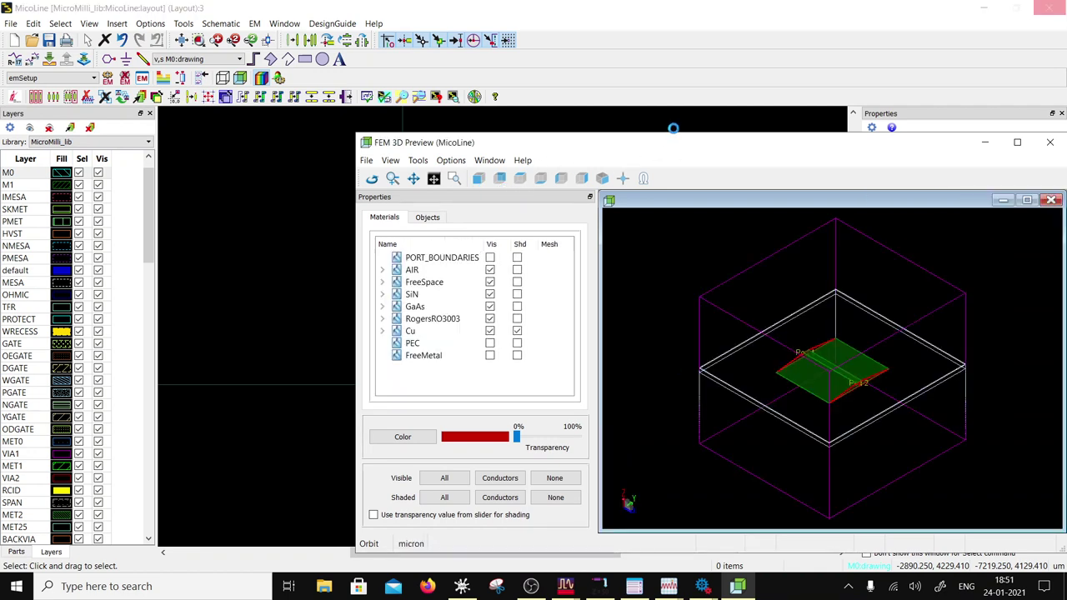
{"action": "left_click", "coordinate": [581, 302]}
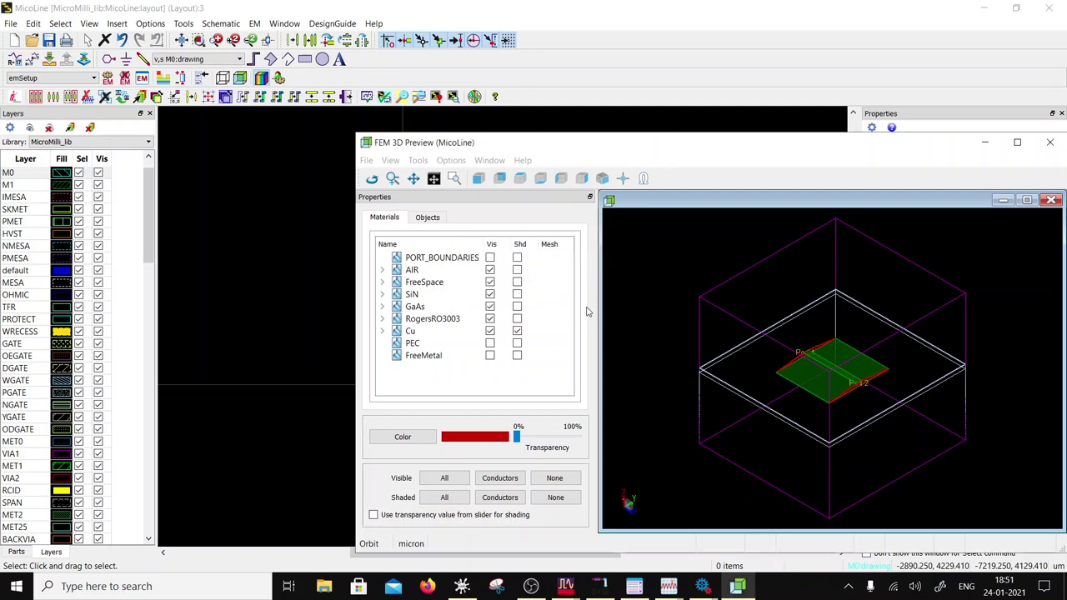
{"action": "left_click_drag", "start_coordinate": [600, 143], "coordinate": [422, 114]}
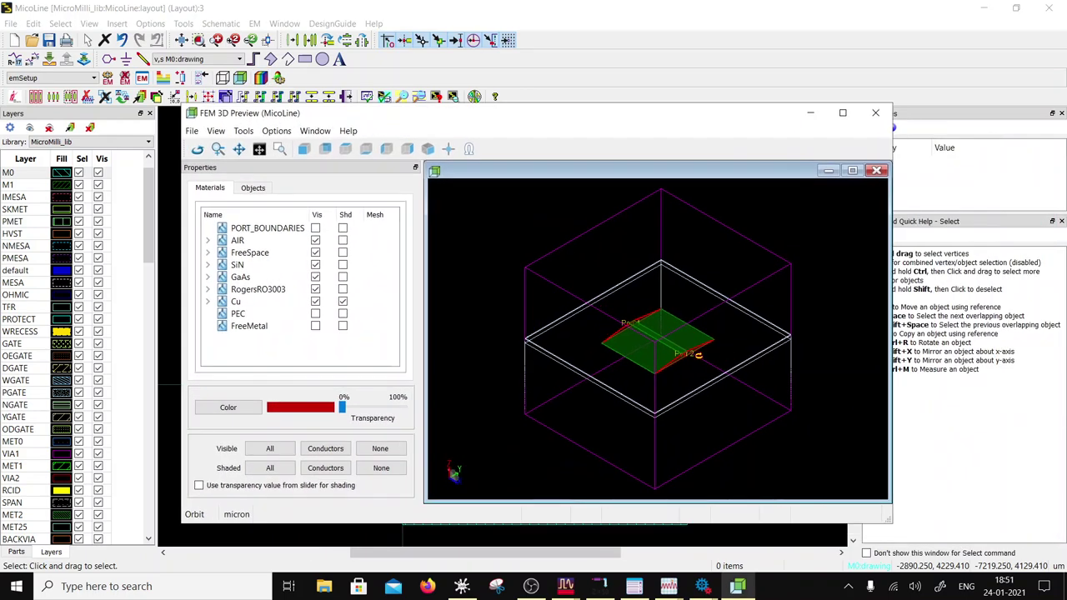
Step: Reopen the EM setup and set the output plan to save fields for all generated frequencies
{"action": "left_click", "coordinate": [711, 586]}
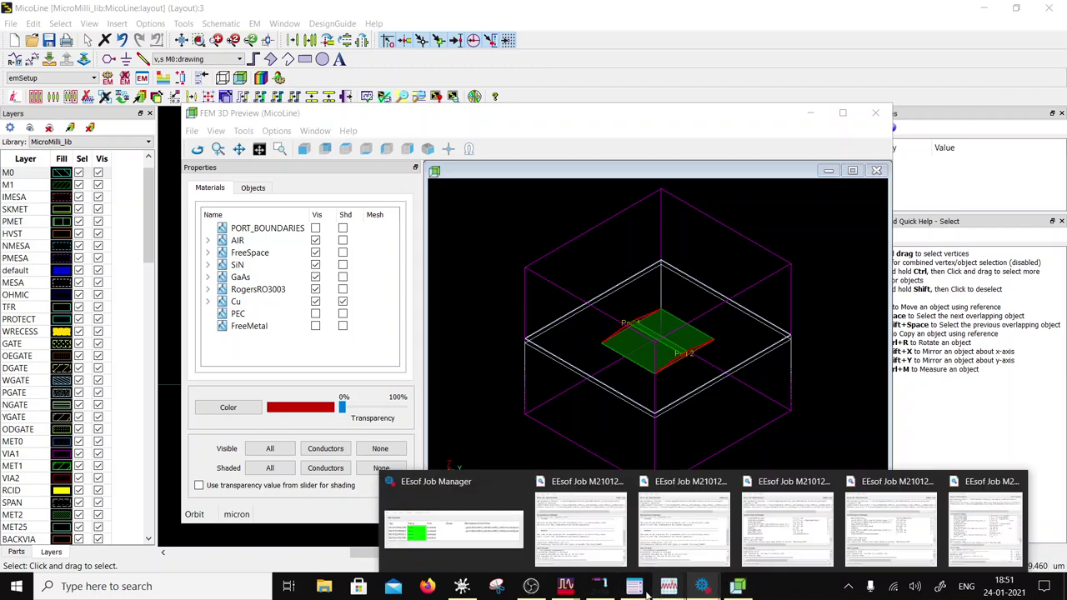
{"action": "mouse_move", "coordinate": [567, 587]}
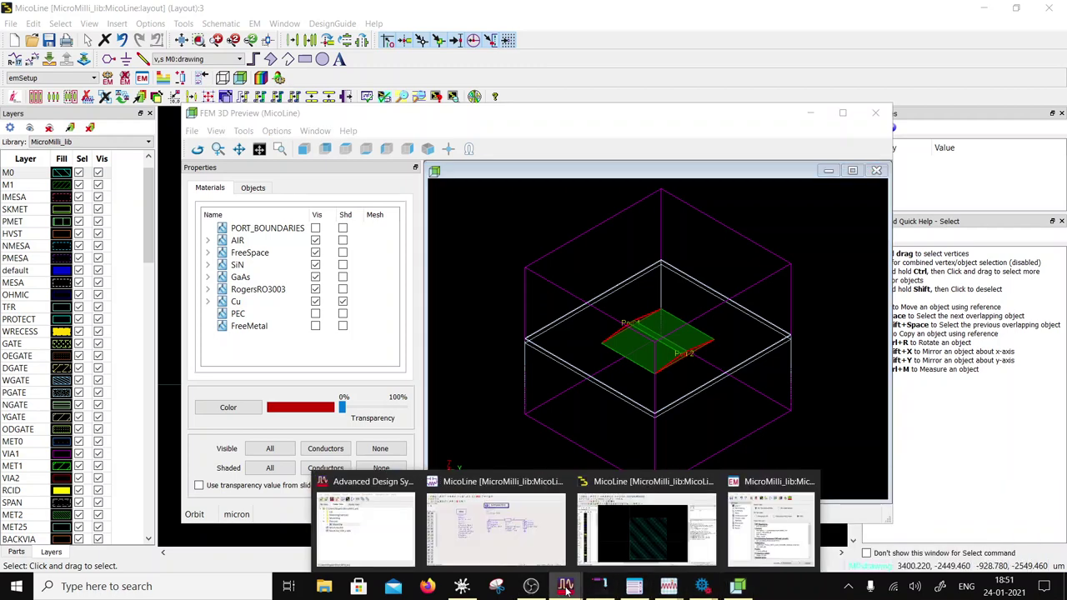
{"action": "left_click", "coordinate": [771, 541]}
{"action": "left_click", "coordinate": [692, 361]}
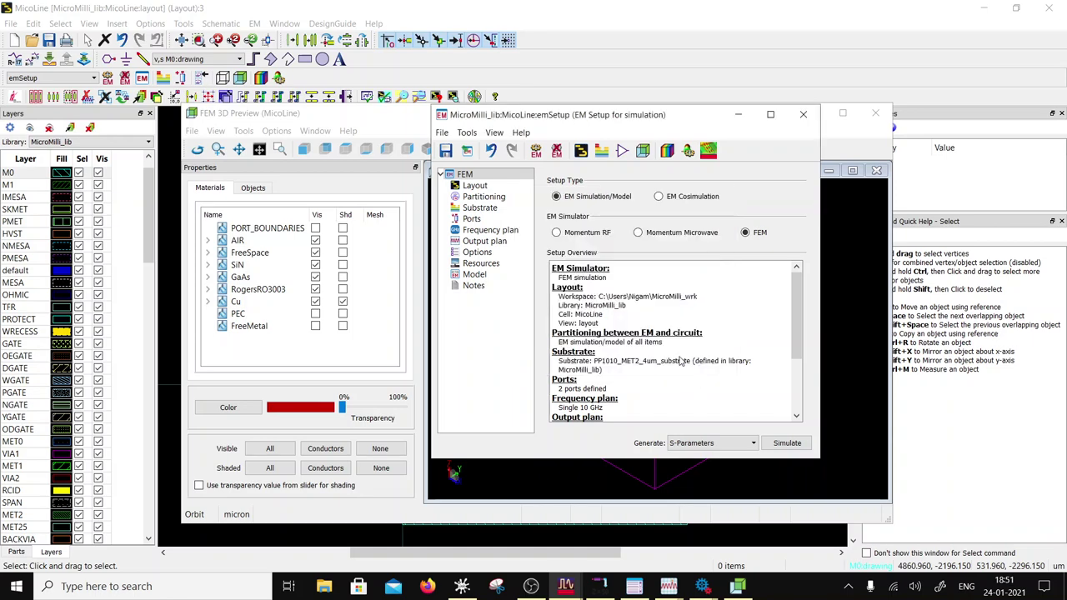
{"action": "left_click", "coordinate": [477, 247]}
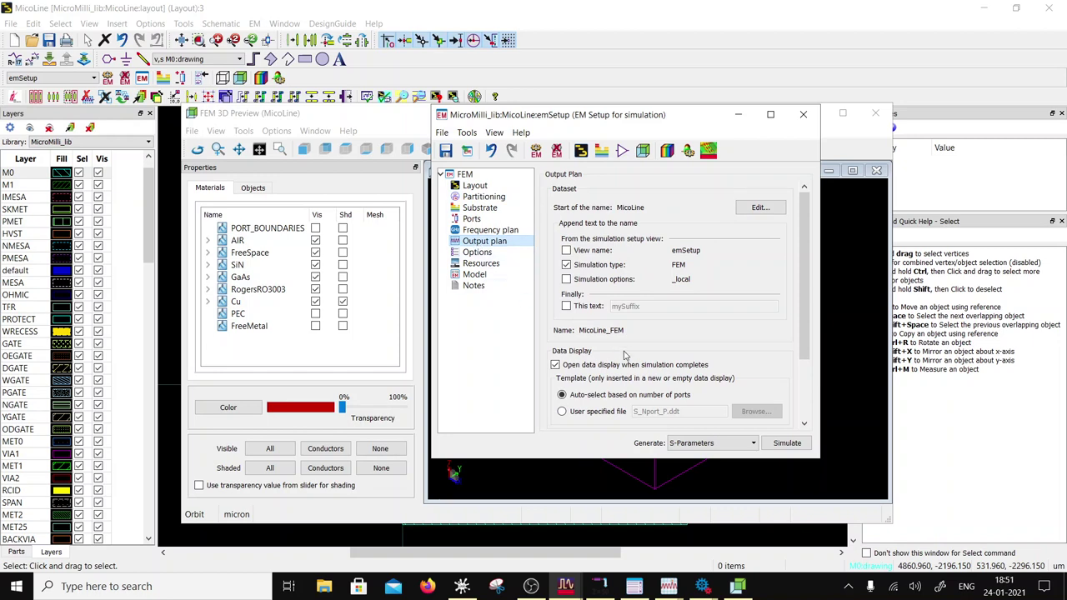
{"action": "scroll", "coordinate": [625, 357], "scroll_direction": "down", "scroll_amount": 2}
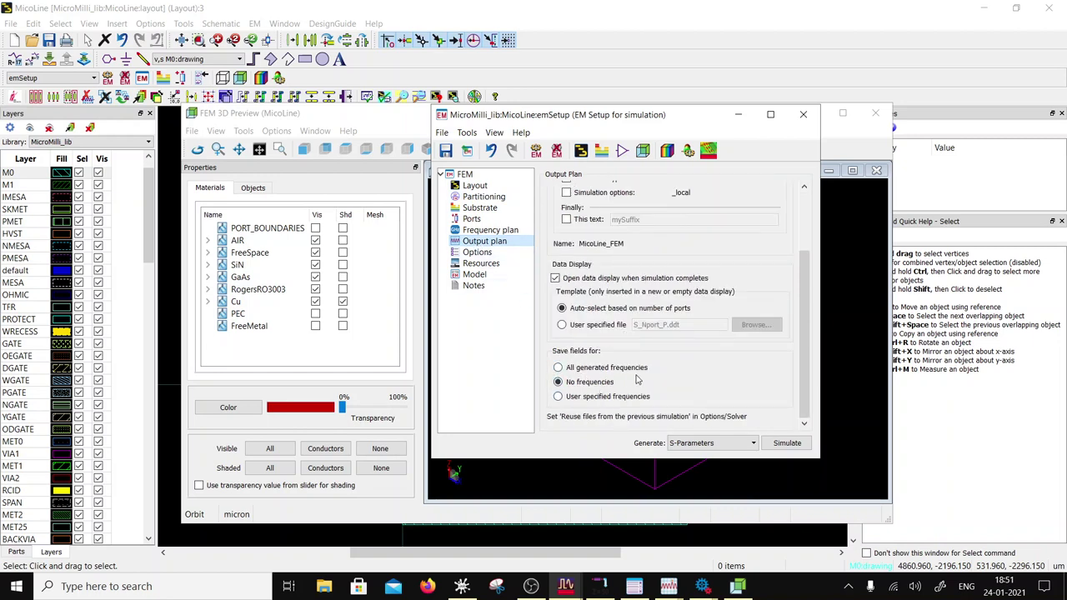
{"action": "left_click", "coordinate": [558, 371]}
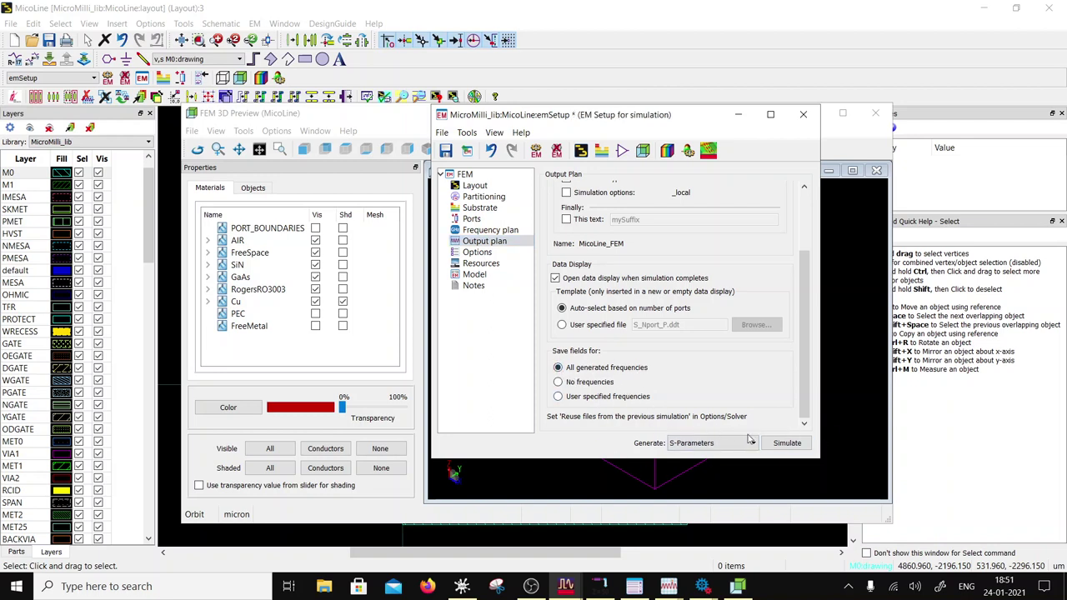
Step: Run the FEM simulation with the saved-fields setting, dismiss the save notice and bring up the job window
{"action": "left_click", "coordinate": [782, 443]}
{"action": "left_click", "coordinate": [676, 332]}
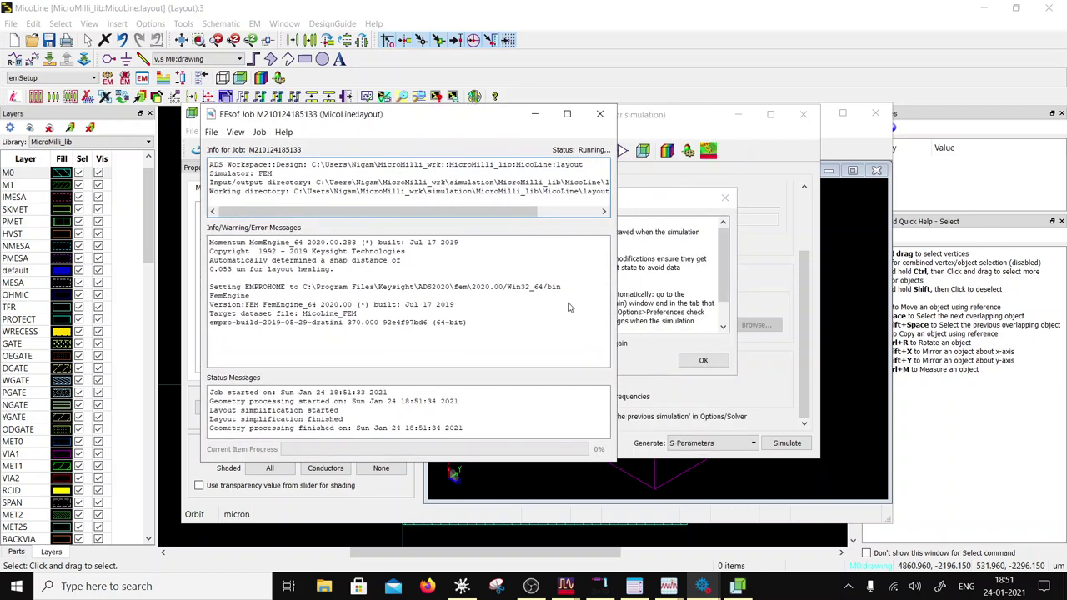
{"action": "left_click", "coordinate": [703, 360]}
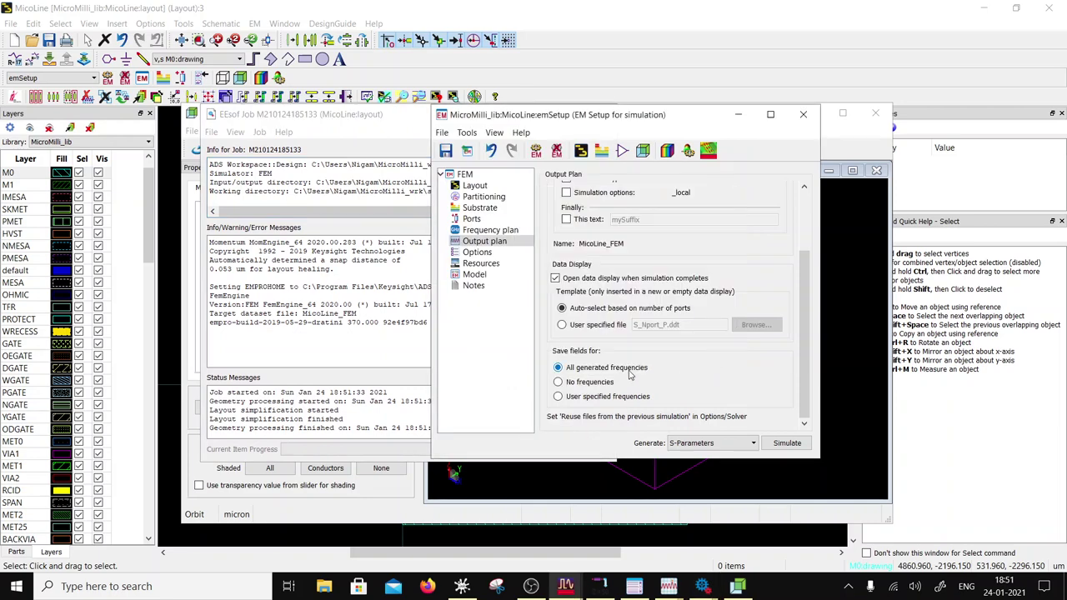
{"action": "left_click", "coordinate": [354, 429]}
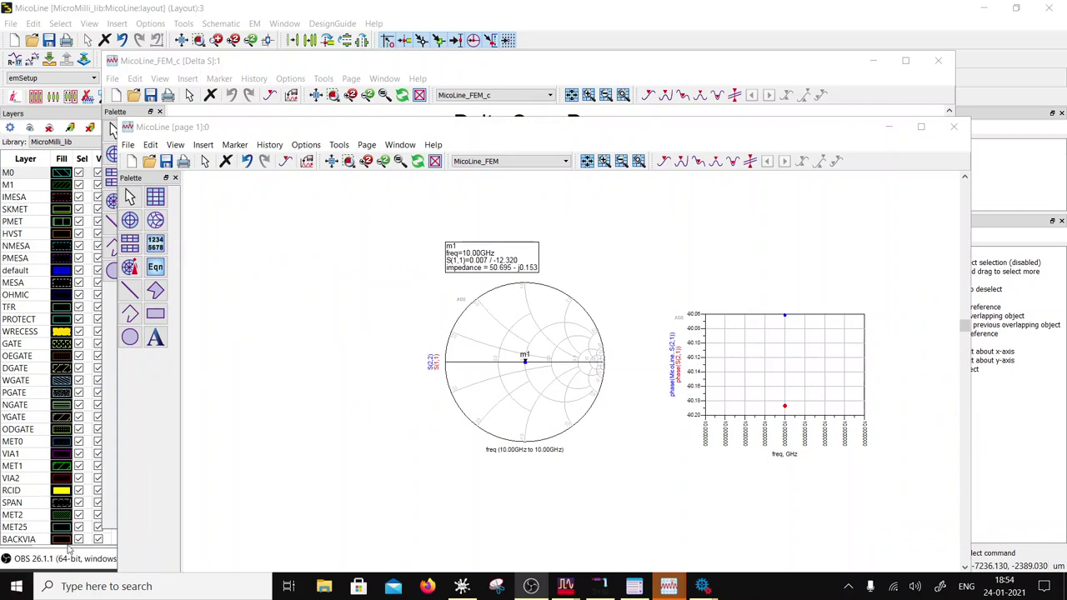
Step: Examine the new run's Delta S vs. Pass convergence plot and close its data display
{"action": "left_click_drag", "start_coordinate": [69, 552], "coordinate": [47, 550]}
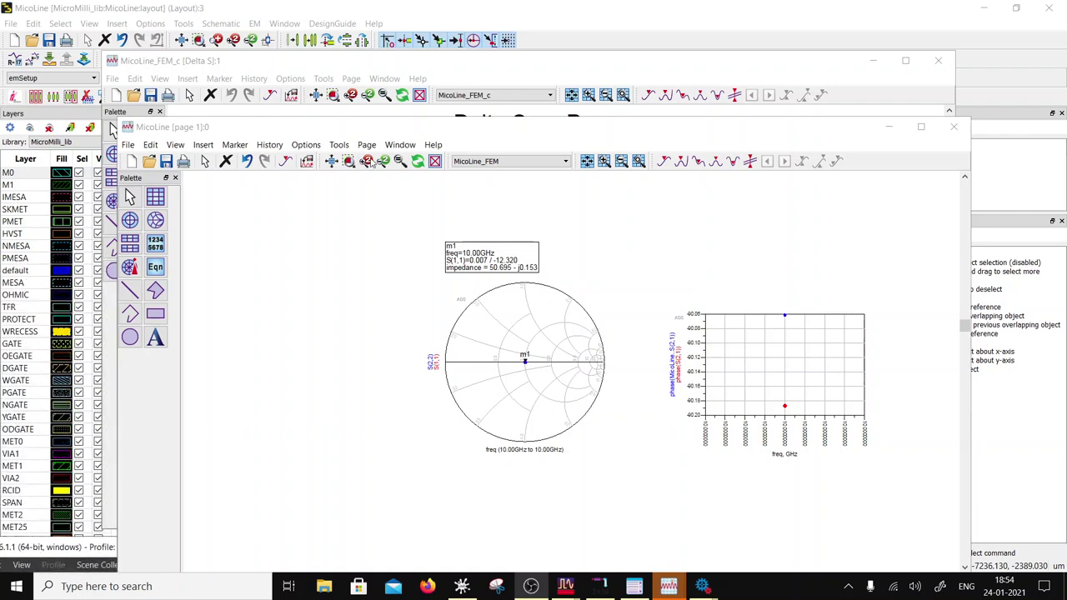
{"action": "left_click", "coordinate": [376, 68]}
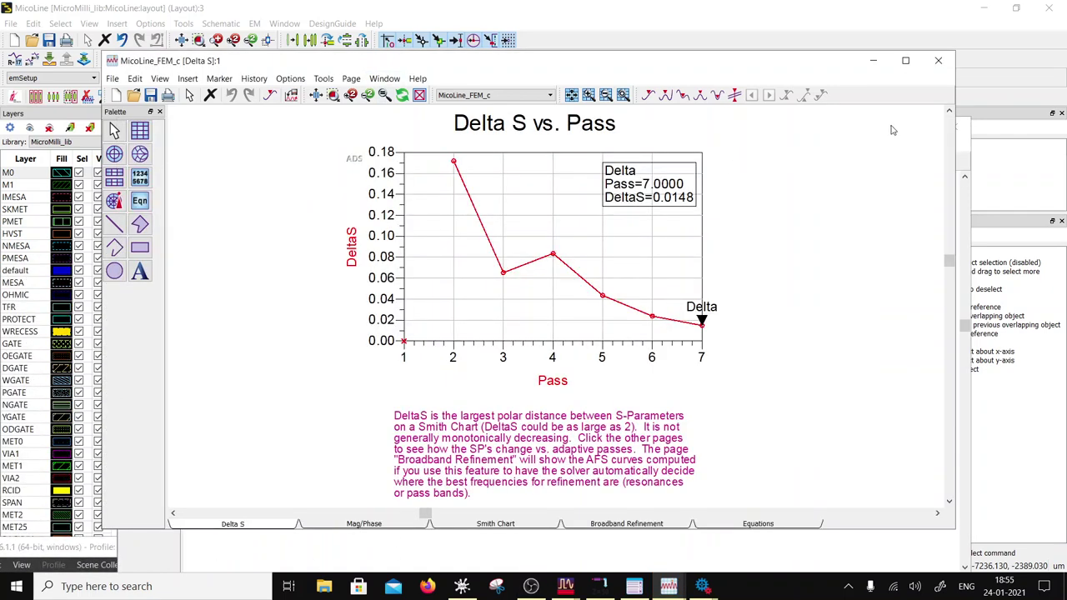
{"action": "left_click", "coordinate": [938, 60]}
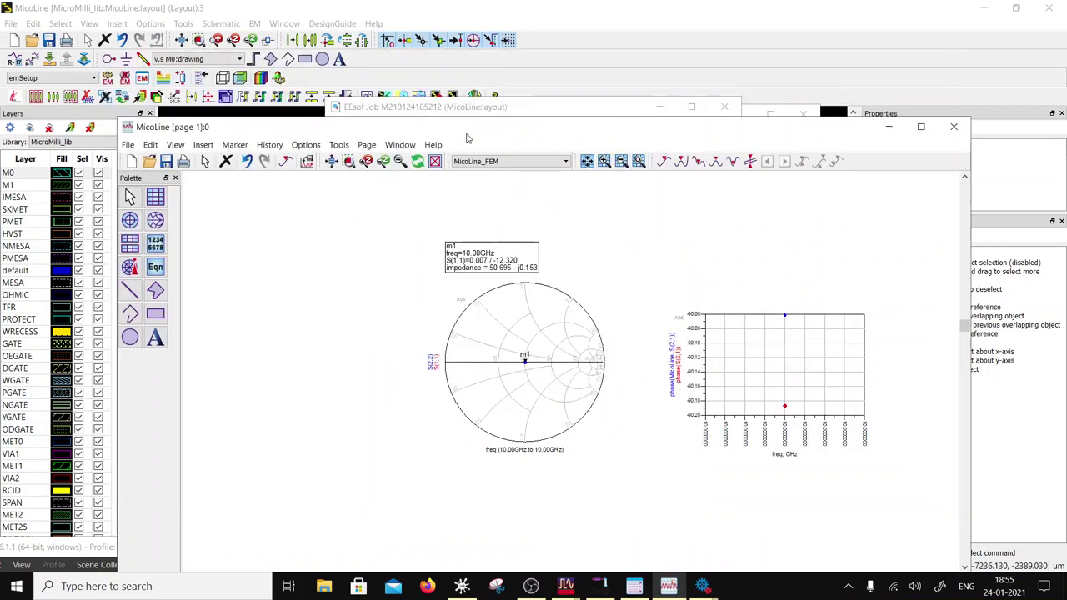
Step: Open the FEM field visualization for the MicoLine layout and inspect the line and Port 2 up close in 3D
{"action": "left_click", "coordinate": [380, 113]}
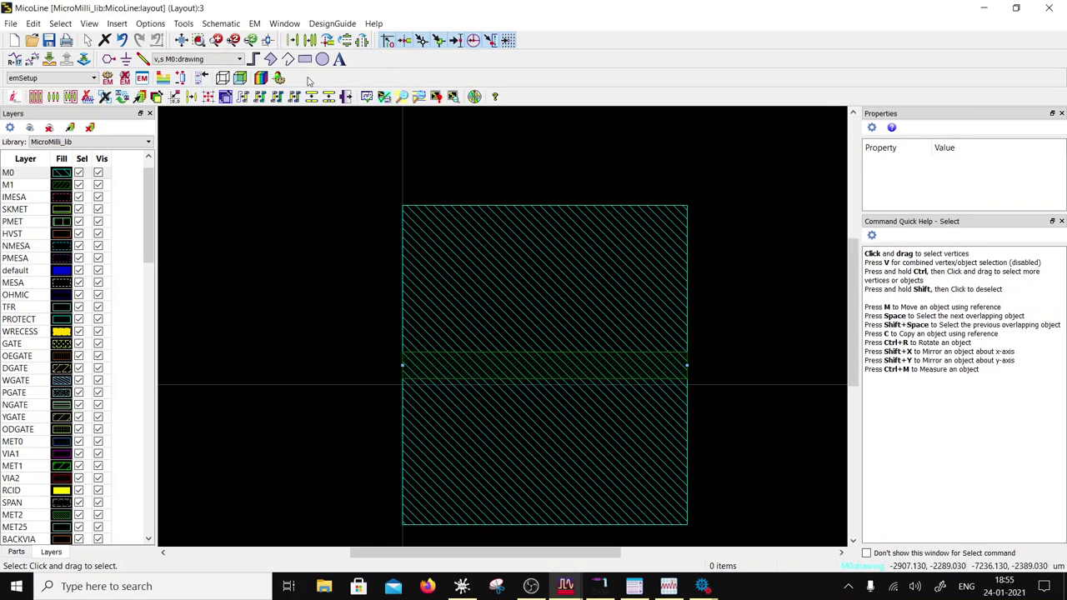
{"action": "left_click", "coordinate": [392, 73]}
{"action": "left_click", "coordinate": [262, 80]}
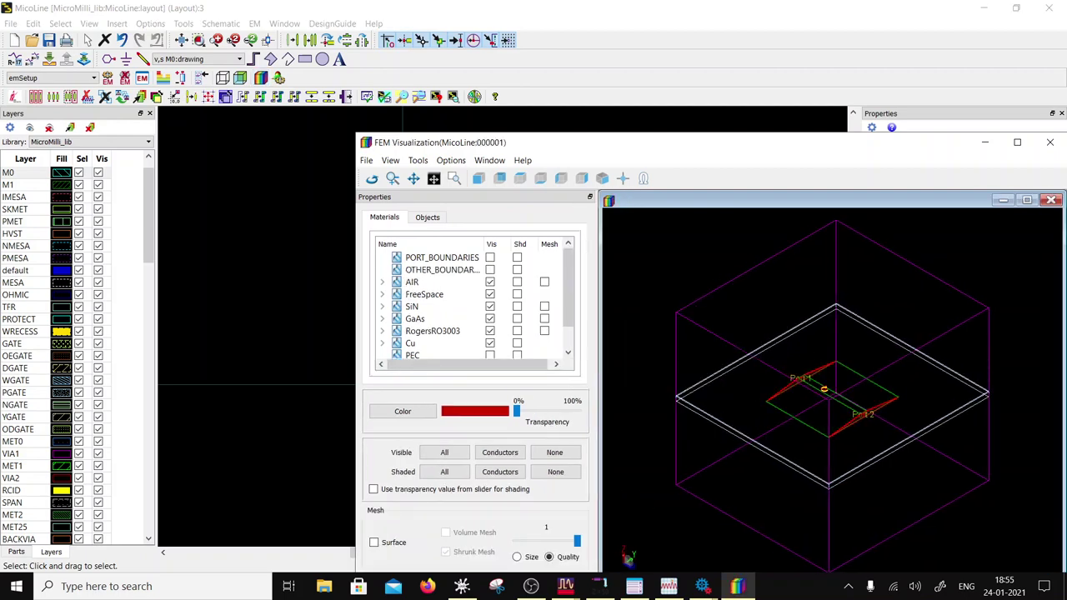
{"action": "scroll", "coordinate": [824, 389], "scroll_direction": "up", "scroll_amount": 3}
{"action": "left_click_drag", "start_coordinate": [850, 427], "coordinate": [834, 415]}
{"action": "scroll", "coordinate": [902, 421], "scroll_direction": "up", "scroll_amount": 4}
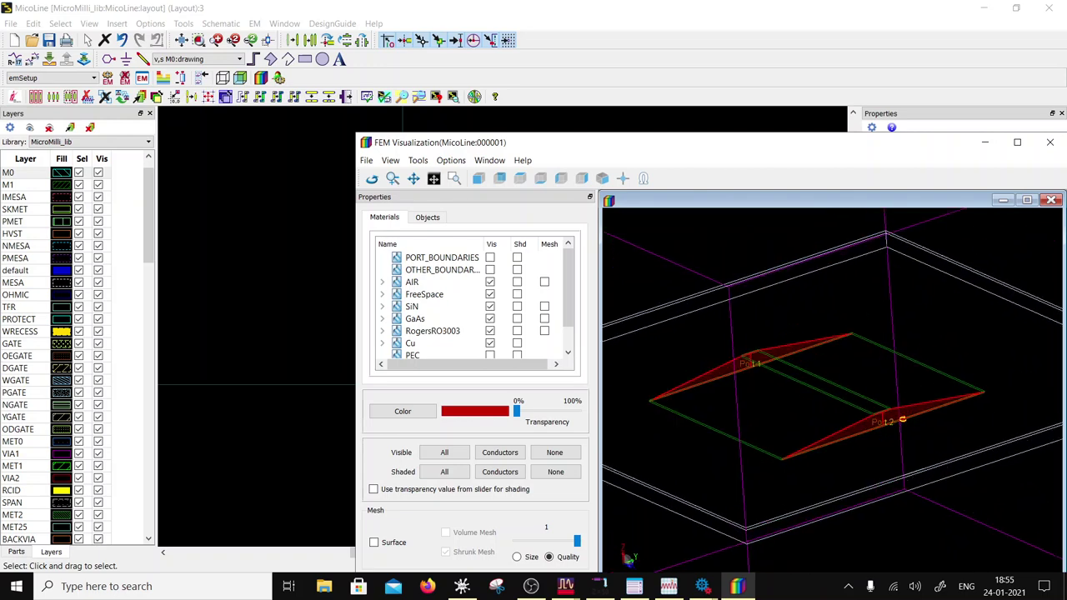
{"action": "scroll", "coordinate": [907, 420], "scroll_direction": "up", "scroll_amount": 2}
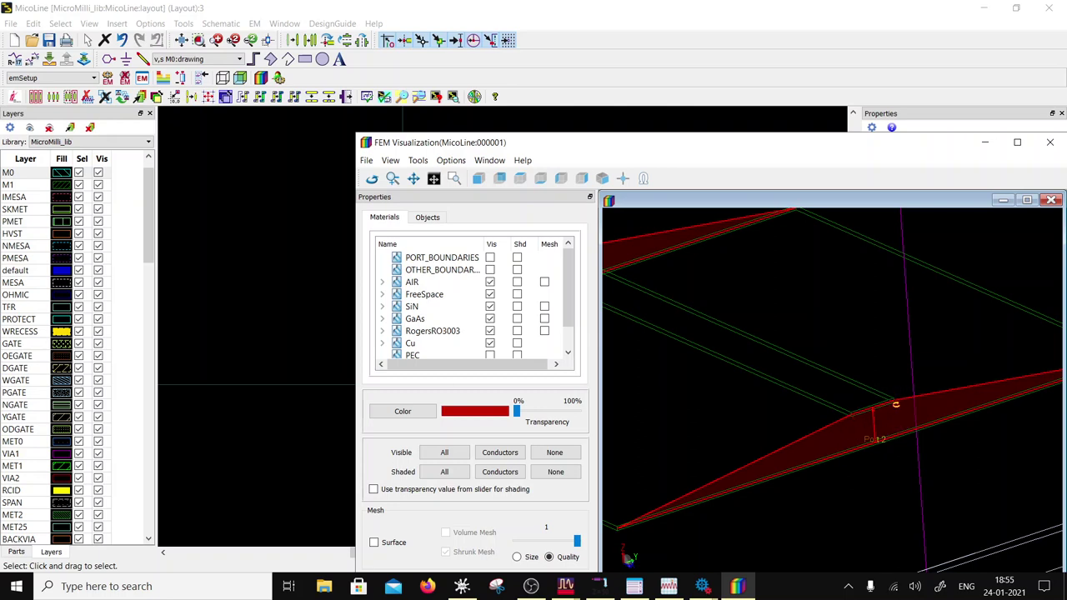
{"action": "scroll", "coordinate": [763, 372], "scroll_direction": "down", "scroll_amount": 4}
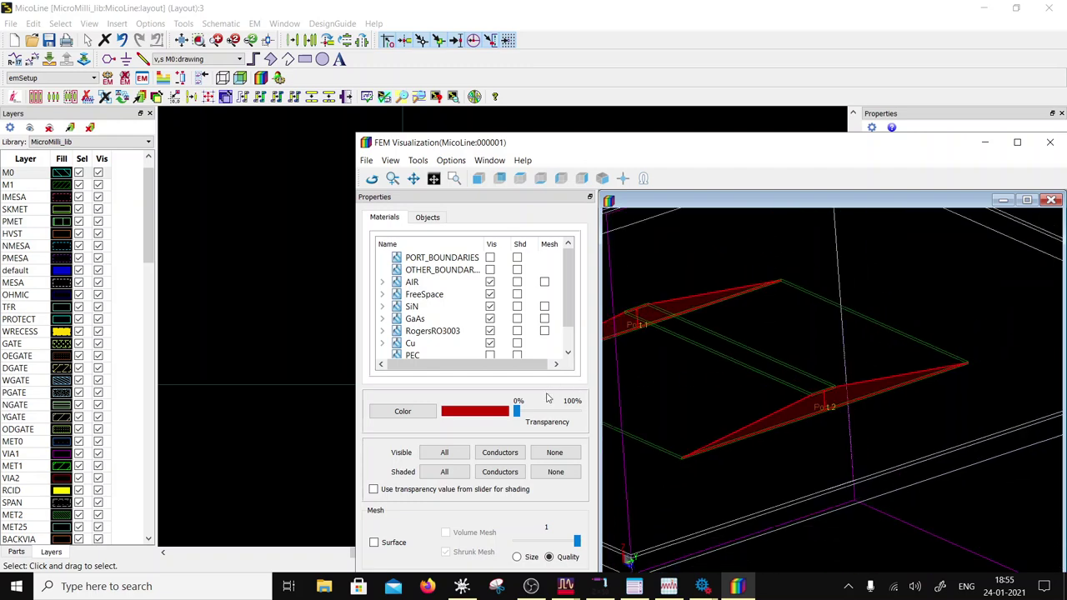
Step: Review the visualization's excitation port and frequency in the solution setup, and open the field plot properties
{"action": "left_click_drag", "start_coordinate": [510, 148], "coordinate": [464, 58]}
{"action": "left_click", "coordinate": [433, 493]}
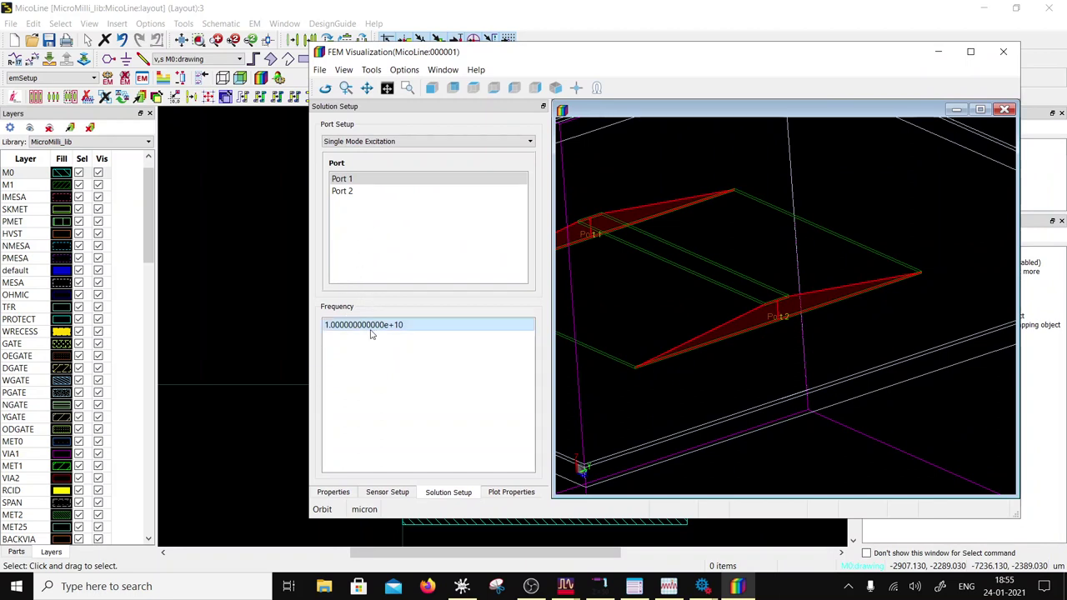
{"action": "left_click", "coordinate": [503, 492]}
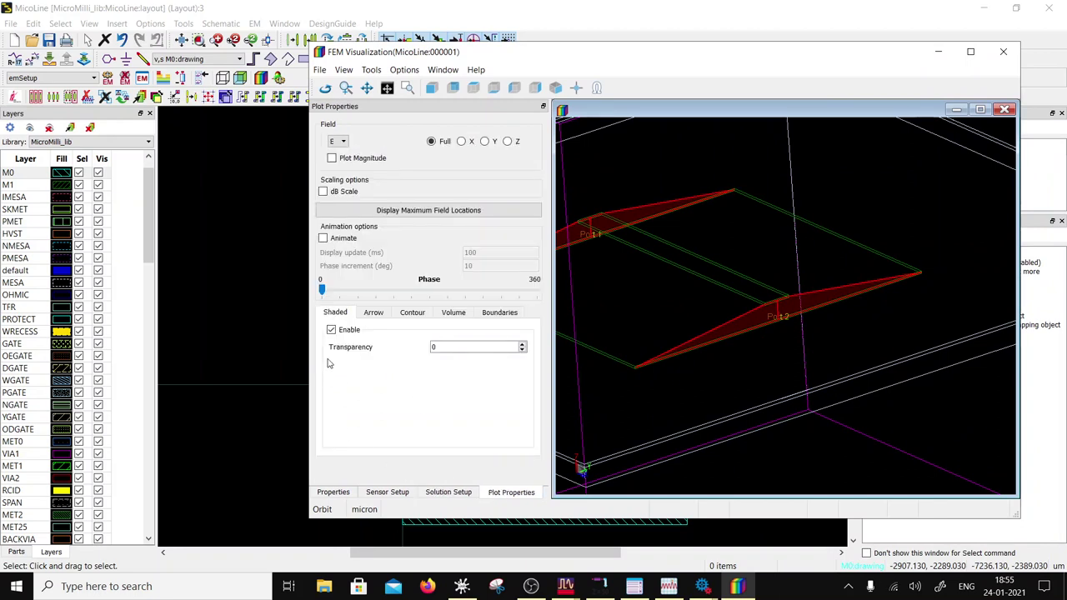